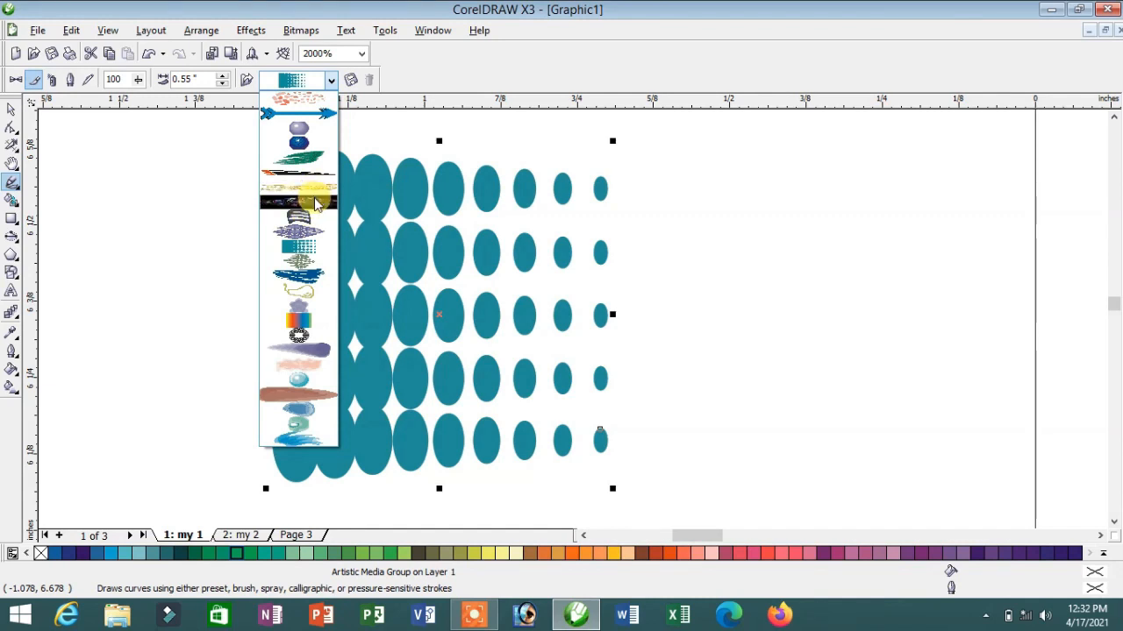
Apply the multicoloured star brush to the selected stroke and paint a second star stroke beside it, then deselect
{"action": "left_click", "coordinate": [318, 204]}
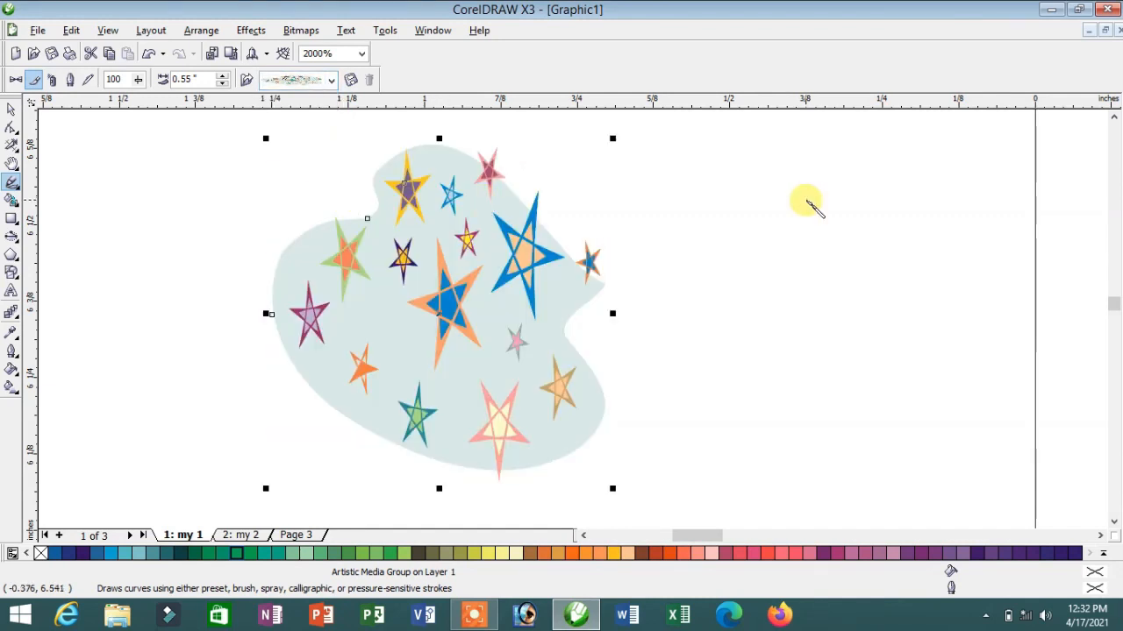
{"action": "left_click_drag", "start_coordinate": [689, 205], "coordinate": [796, 332]}
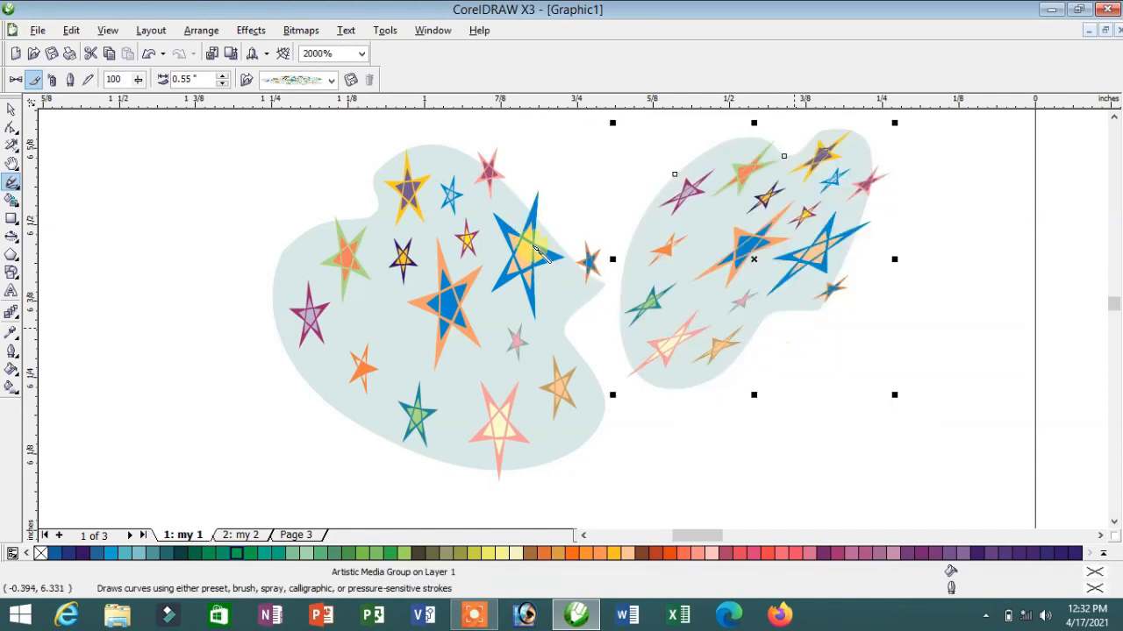
{"action": "left_click", "coordinate": [298, 121]}
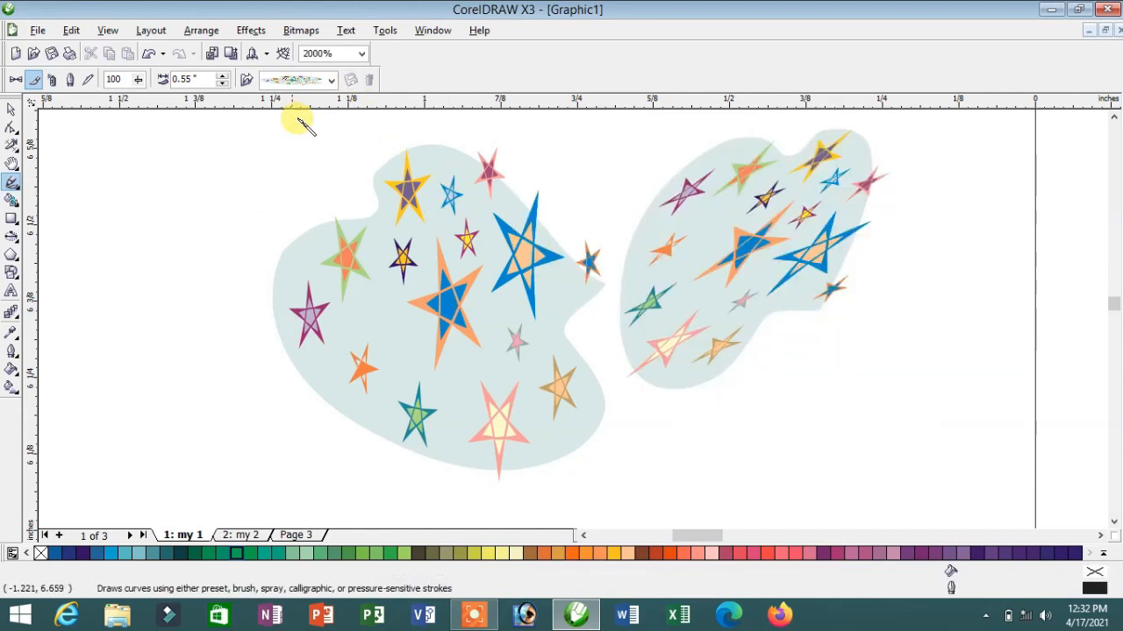
Paint a stroke with the olive pear-outline brush in the empty area beside the large star shape
{"action": "left_click", "coordinate": [332, 80]}
{"action": "left_click", "coordinate": [313, 289]}
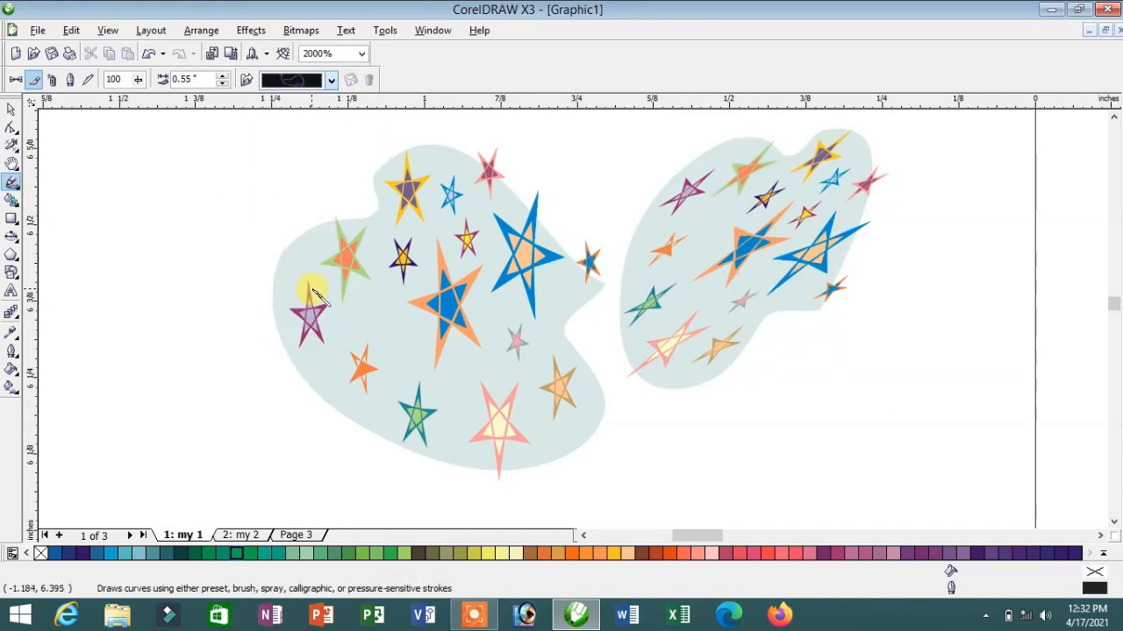
{"action": "left_click_drag", "start_coordinate": [161, 204], "coordinate": [158, 357]}
{"action": "scroll", "coordinate": [173, 370], "scroll_direction": "down", "scroll_amount": 1}
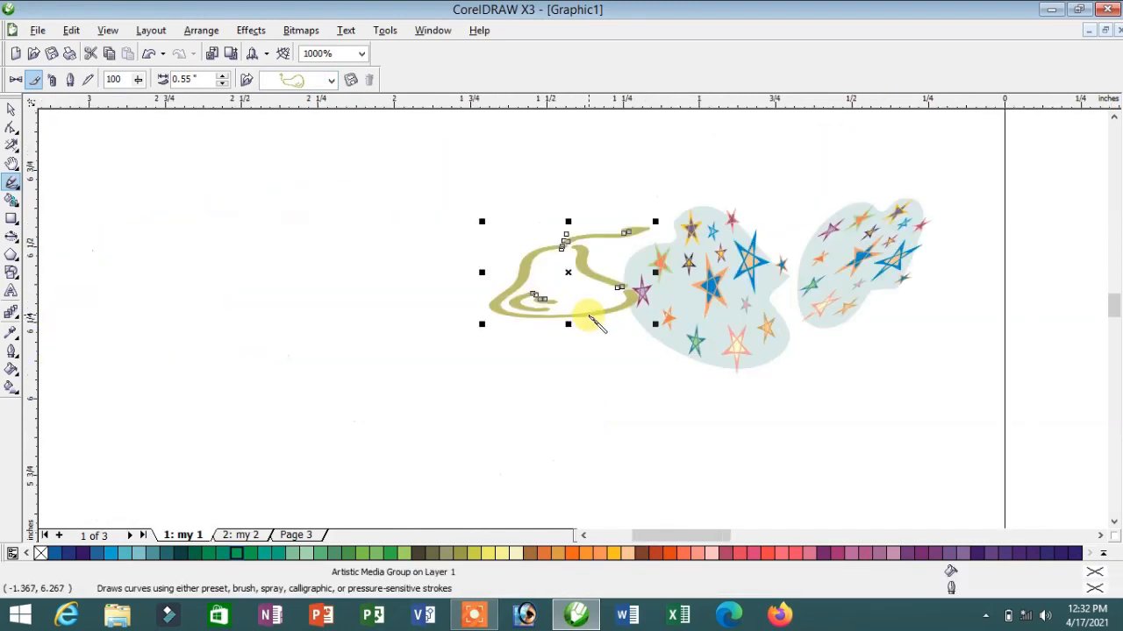
Stretch the pear outline taller, move it up and away from the stars, and make it narrower
{"action": "left_click_drag", "start_coordinate": [568, 325], "coordinate": [568, 410]}
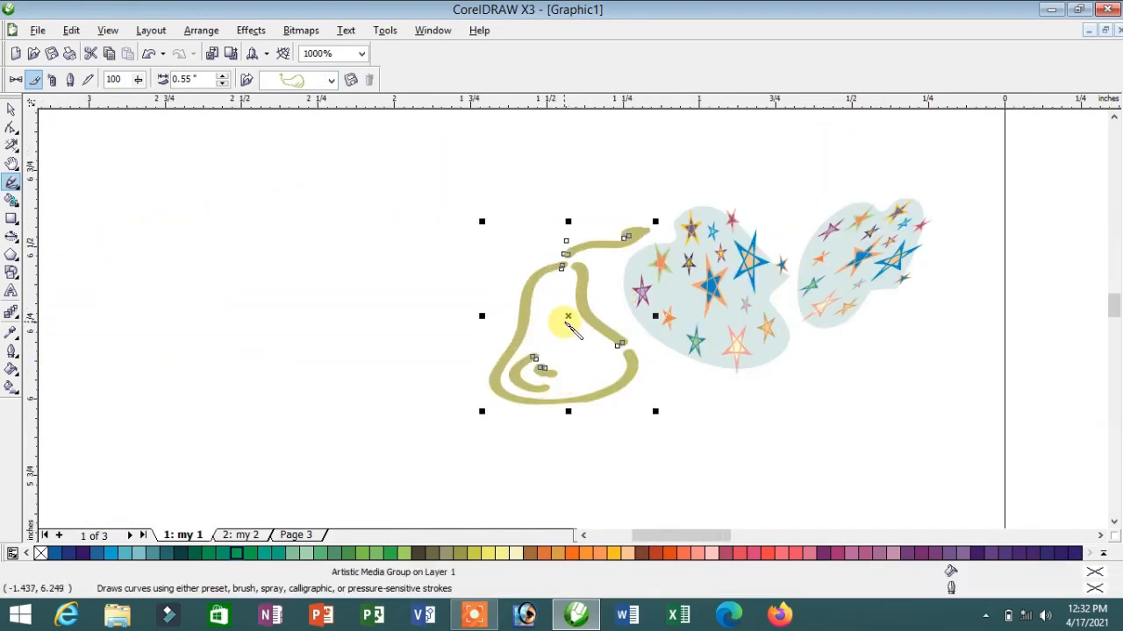
{"action": "mouse_move", "coordinate": [570, 319]}
{"action": "left_mouse_down"}
{"action": "mouse_move", "coordinate": [438, 243]}
{"action": "mouse_move", "coordinate": [456, 263]}
{"action": "left_mouse_up"}
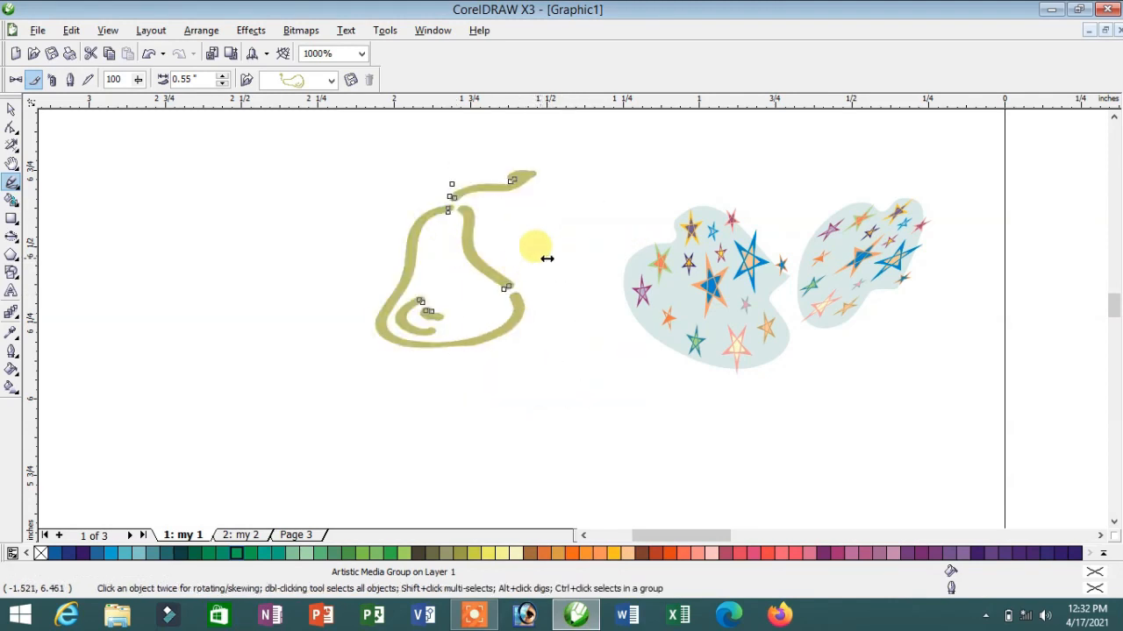
{"action": "mouse_move", "coordinate": [547, 259]}
{"action": "left_mouse_down"}
{"action": "mouse_move", "coordinate": [564, 254]}
{"action": "mouse_move", "coordinate": [476, 259]}
{"action": "left_mouse_up"}
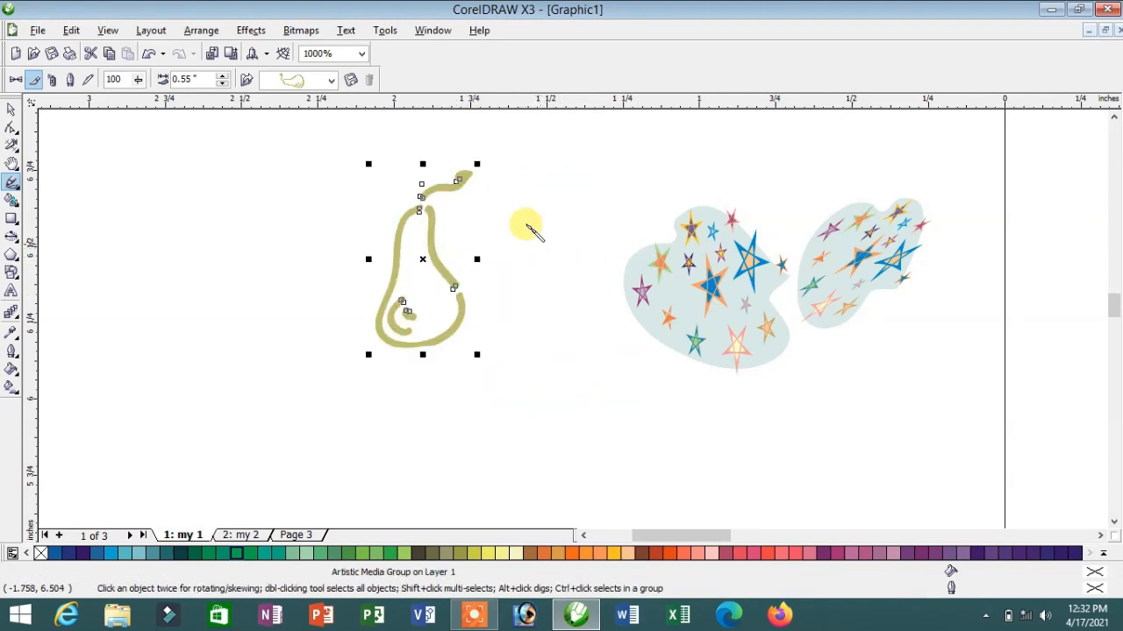
{"action": "scroll", "coordinate": [579, 325], "scroll_direction": "up", "scroll_amount": 1}
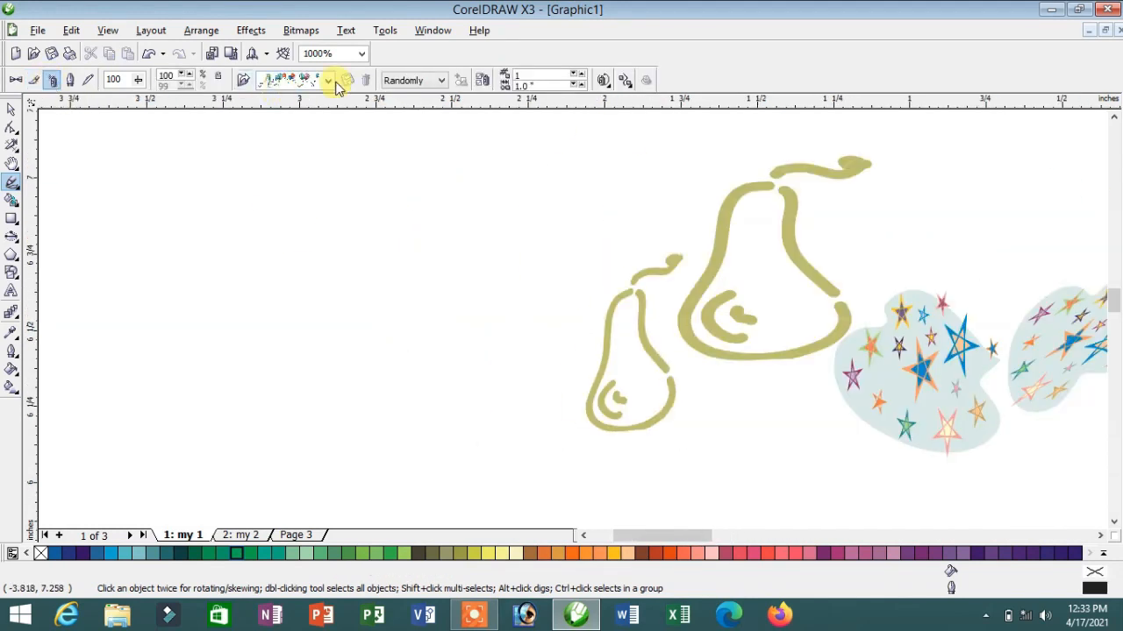
Spray a row of grass across the lower part of the page with the grass spraylist, then deselect it
{"action": "left_click", "coordinate": [327, 81]}
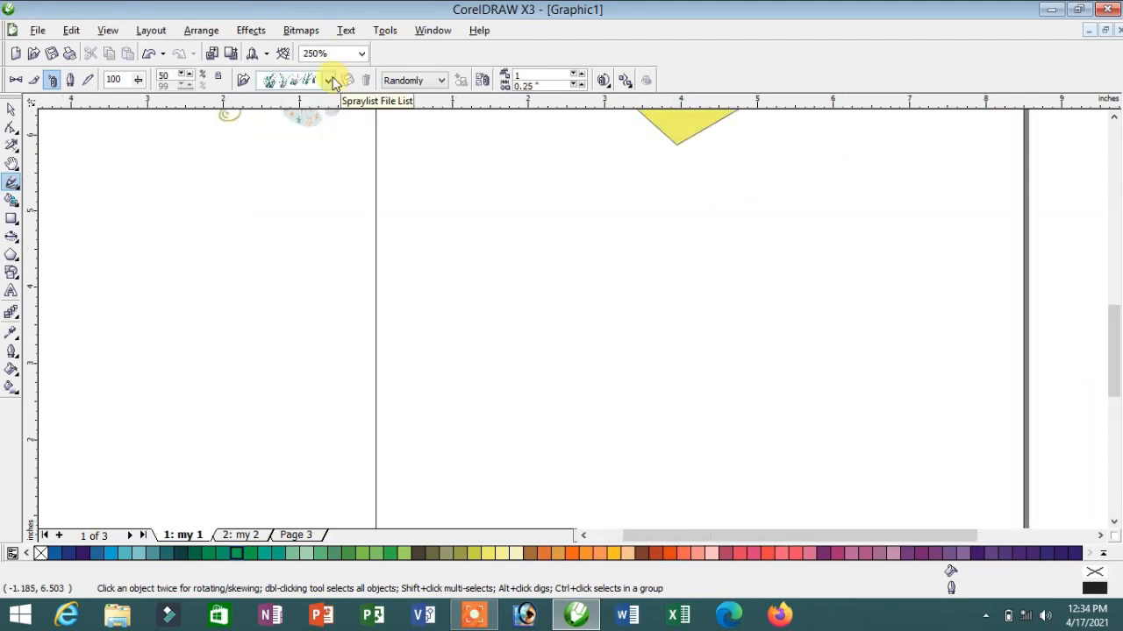
{"action": "left_click_drag", "start_coordinate": [422, 419], "coordinate": [965, 421]}
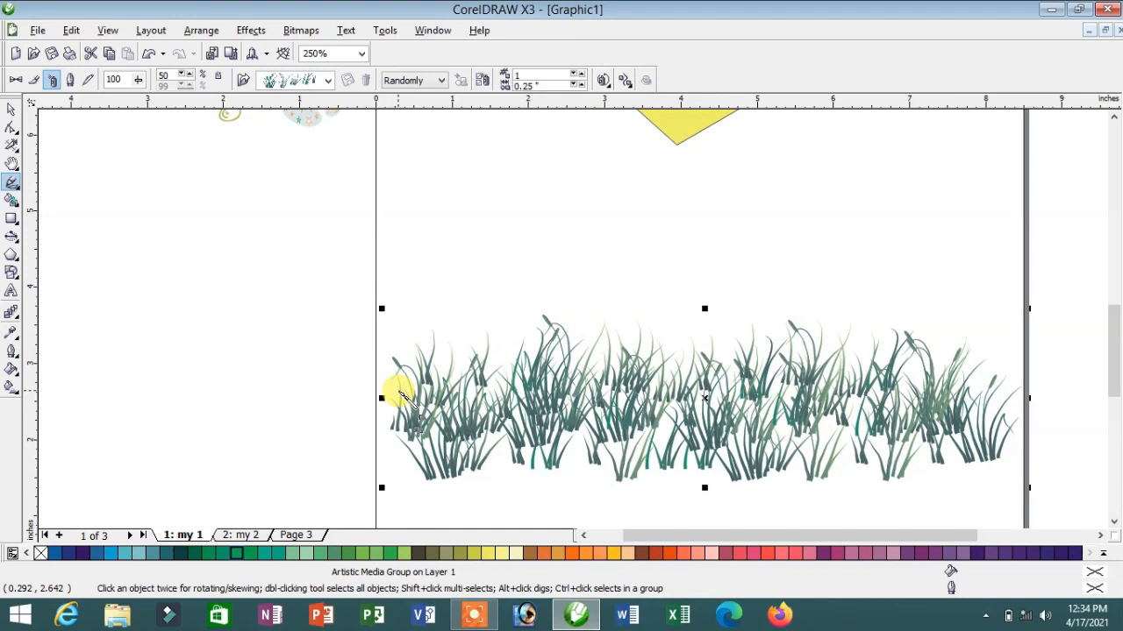
{"action": "scroll", "coordinate": [696, 439], "scroll_direction": "up", "scroll_amount": 1}
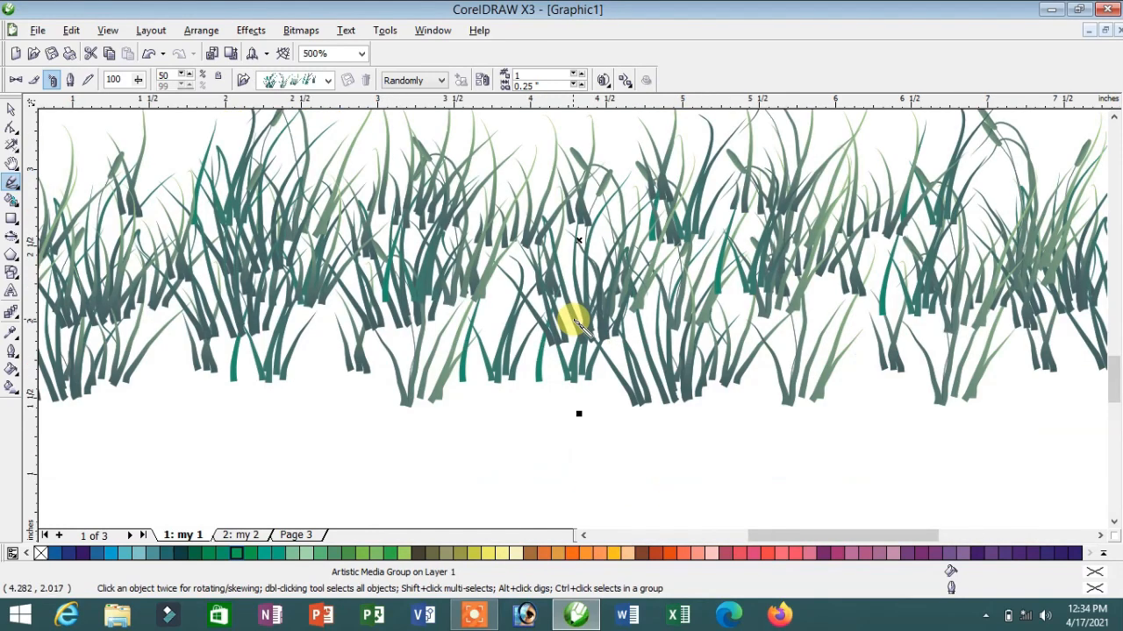
{"action": "scroll", "coordinate": [571, 321], "scroll_direction": "down", "scroll_amount": 1}
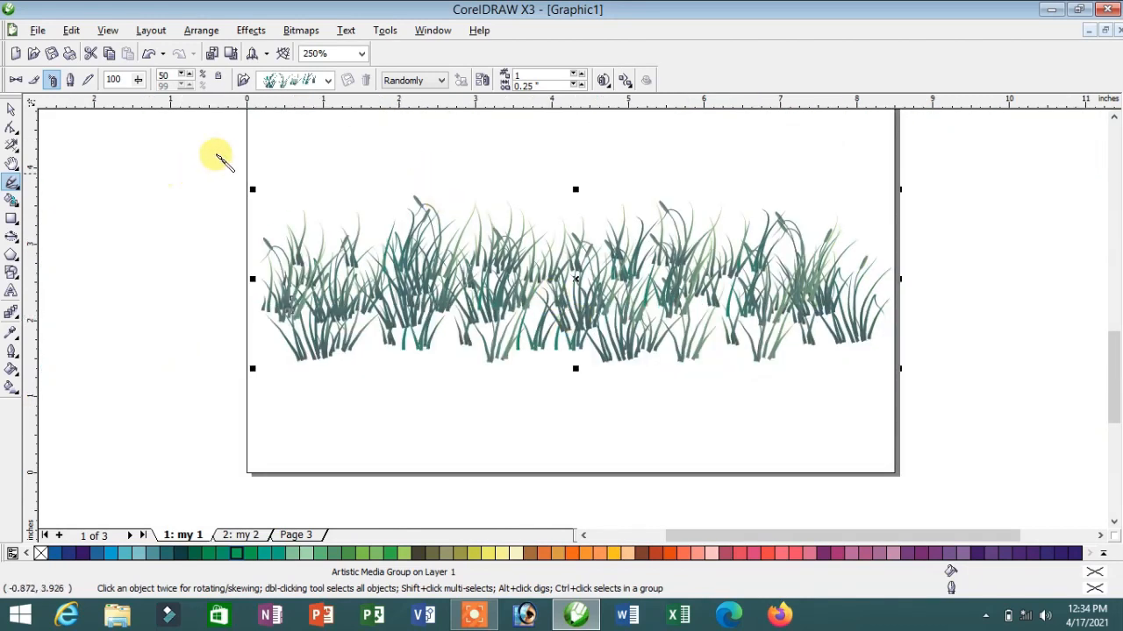
{"action": "left_click", "coordinate": [225, 136]}
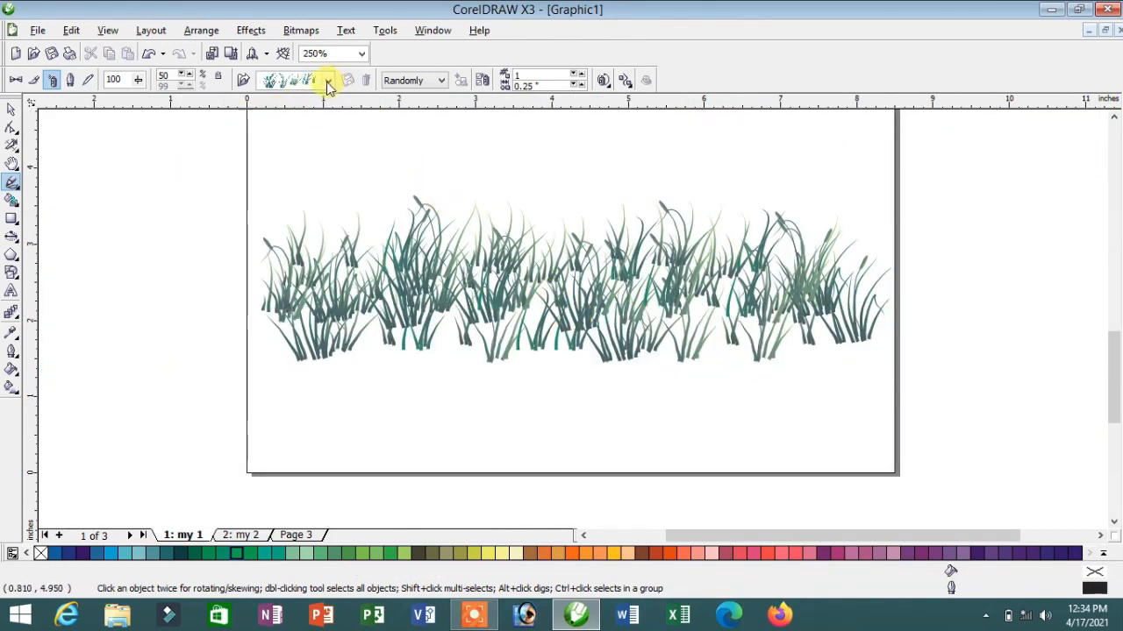
Spray a row of dancing figures over the grass using the dancing-figures spraylist
{"action": "left_click", "coordinate": [328, 80]}
{"action": "left_click", "coordinate": [306, 274]}
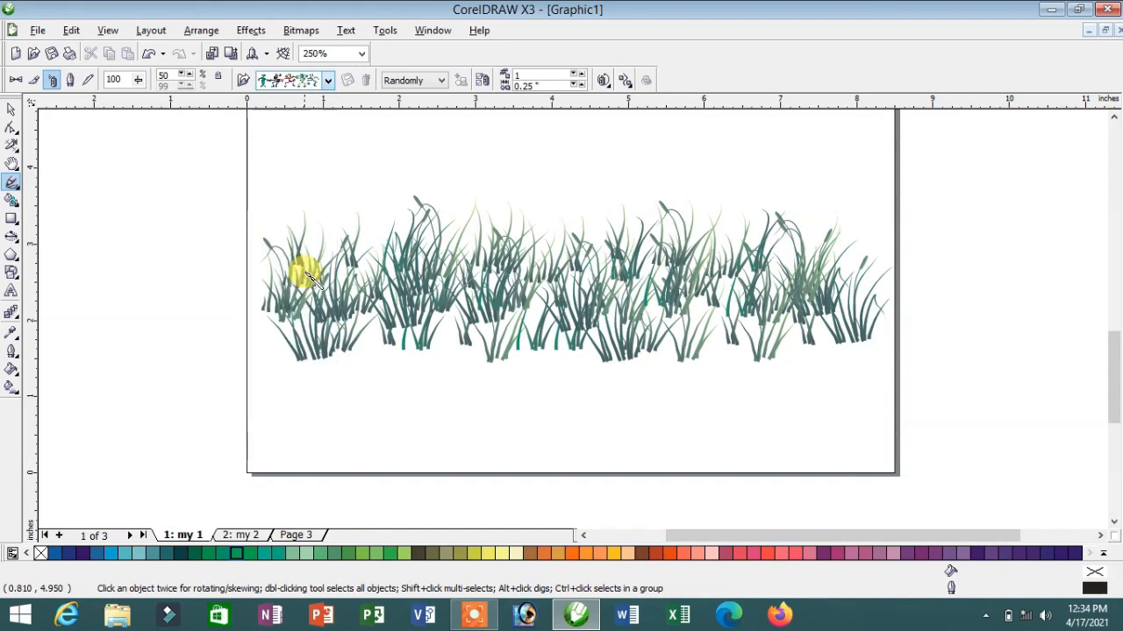
{"action": "left_click_drag", "start_coordinate": [345, 296], "coordinate": [763, 286]}
{"action": "scroll", "coordinate": [576, 322], "scroll_direction": "up", "scroll_amount": 1}
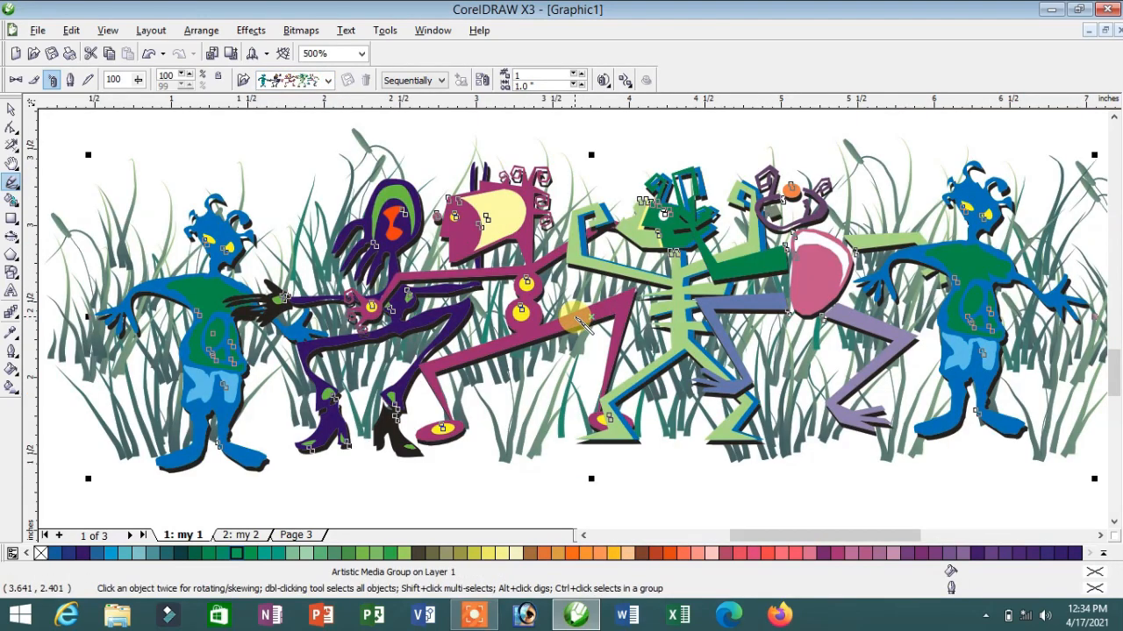
{"action": "scroll", "coordinate": [508, 267], "scroll_direction": "down", "scroll_amount": 2}
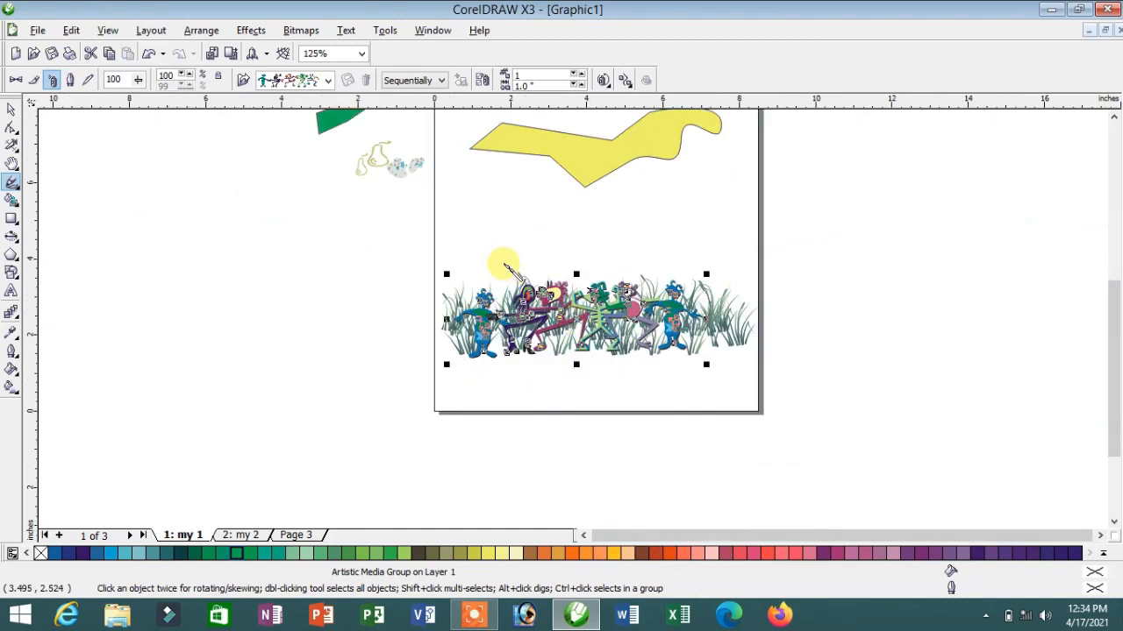
Spray a second row of dancing figures between the grass and the yellow shape, then deselect it
{"action": "left_click_drag", "start_coordinate": [491, 223], "coordinate": [716, 221]}
{"action": "scroll", "coordinate": [622, 221], "scroll_direction": "up", "scroll_amount": 1}
{"action": "scroll", "coordinate": [622, 221], "scroll_direction": "down", "scroll_amount": 1}
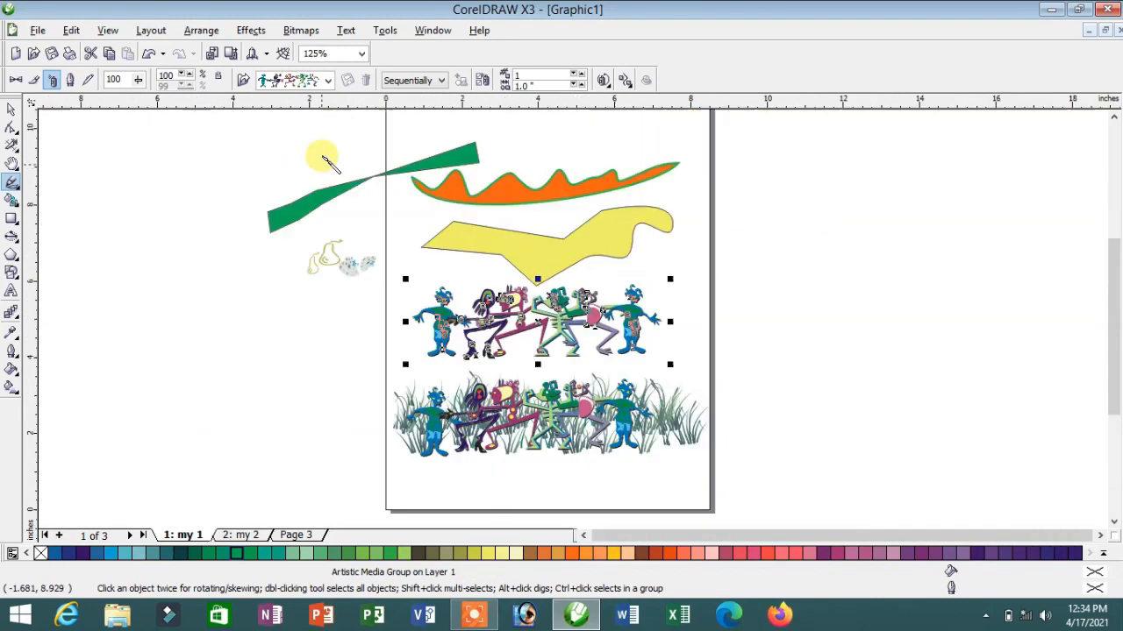
{"action": "left_click", "coordinate": [237, 258]}
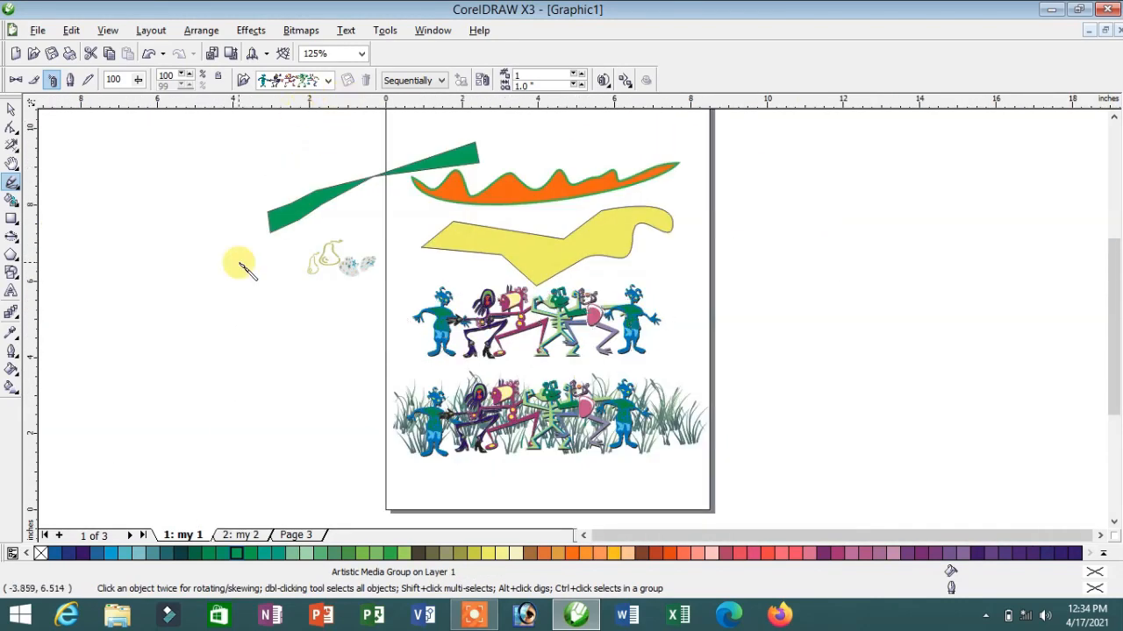
Spray fireworks diagonally from beside the page up over its upper edge, and add another short firework stroke beside the page
{"action": "left_click", "coordinate": [329, 81]}
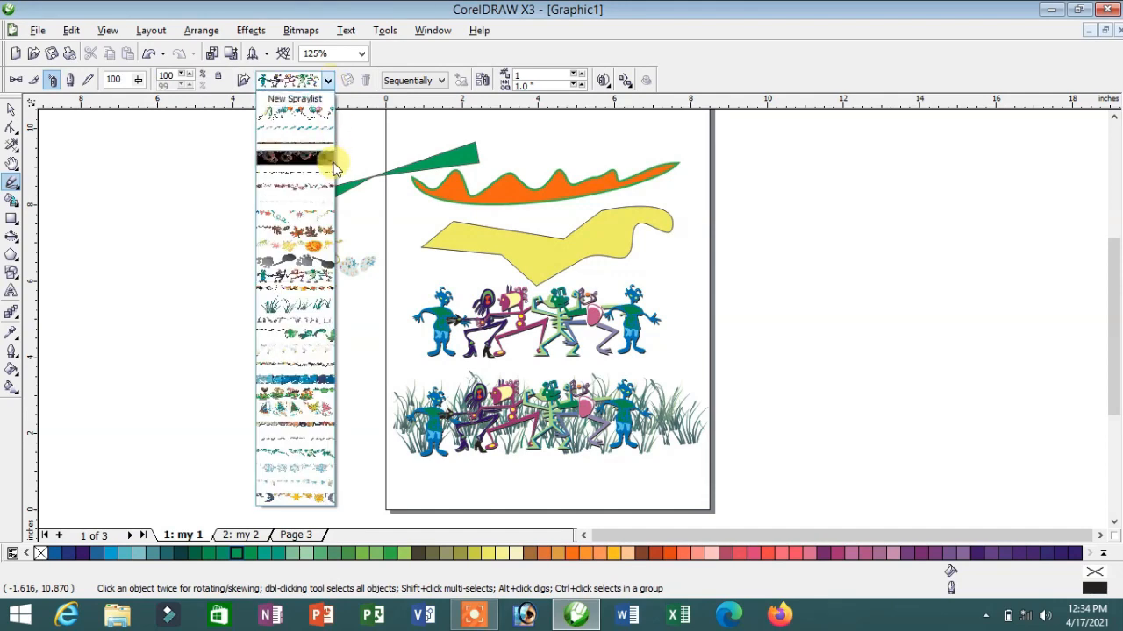
{"action": "left_click", "coordinate": [313, 235]}
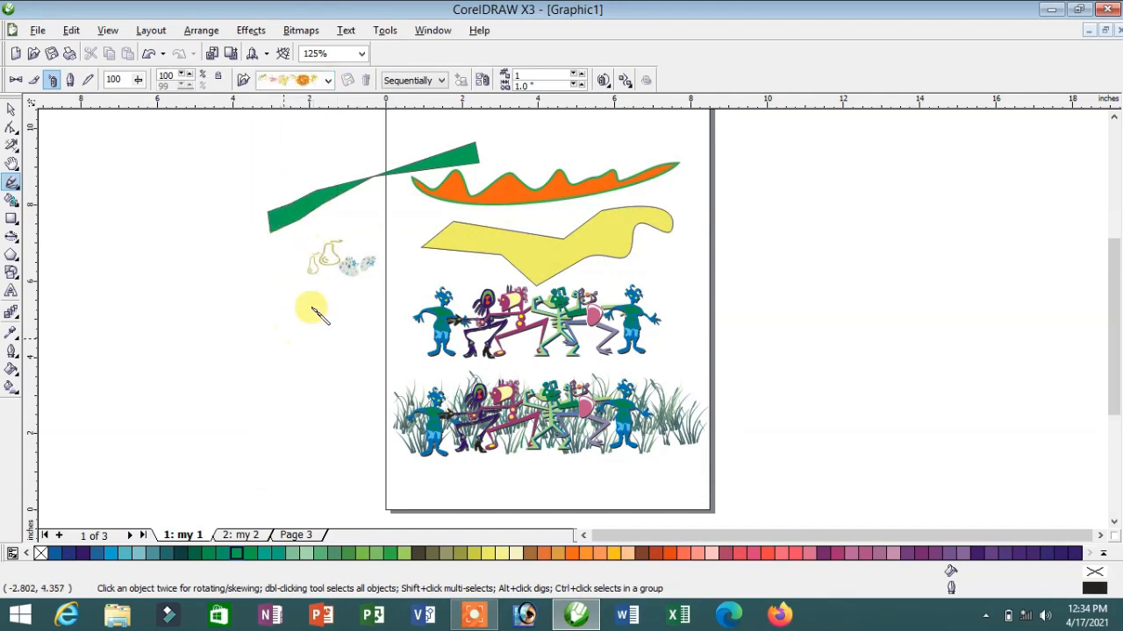
{"action": "left_click_drag", "start_coordinate": [279, 328], "coordinate": [545, 106]}
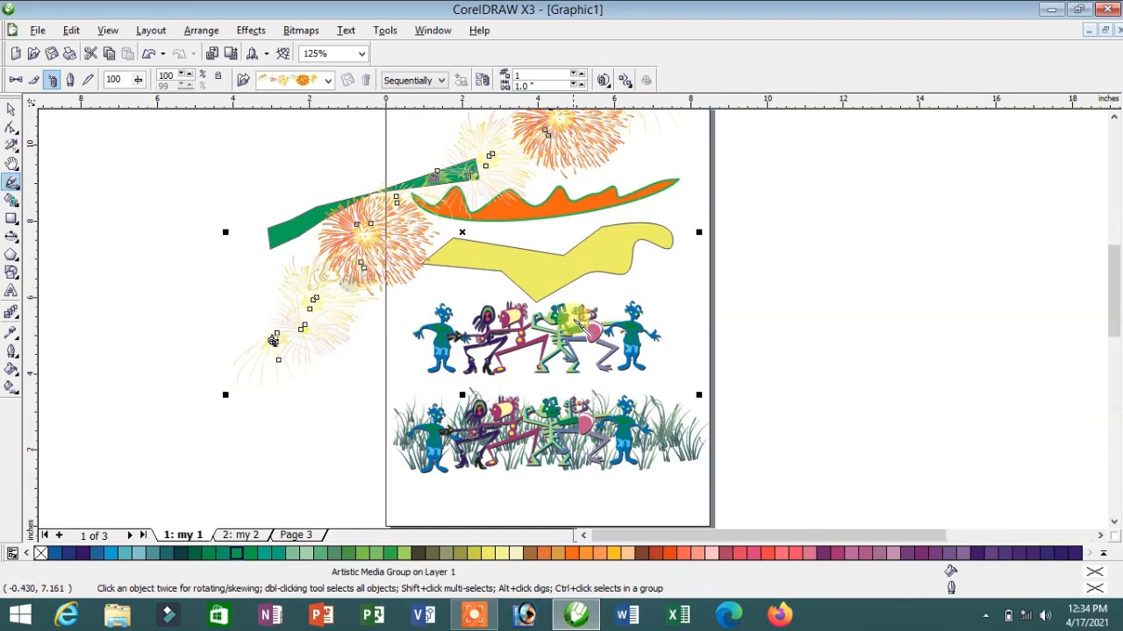
{"action": "scroll", "coordinate": [578, 326], "scroll_direction": "up", "scroll_amount": 3}
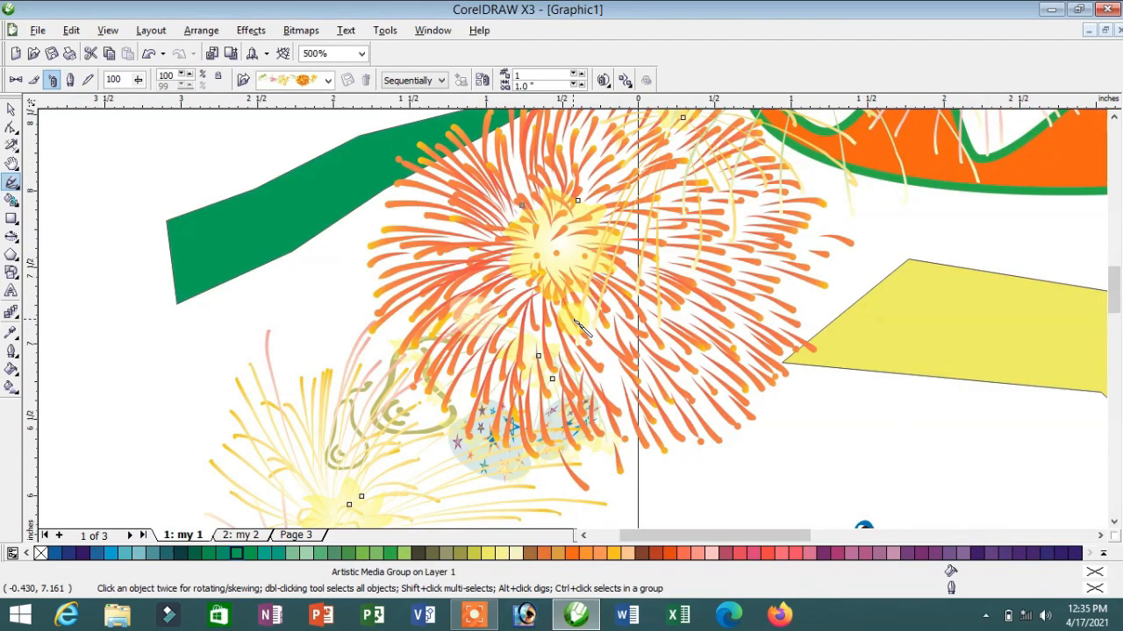
{"action": "scroll", "coordinate": [575, 321], "scroll_direction": "down", "scroll_amount": 2}
{"action": "scroll", "coordinate": [574, 321], "scroll_direction": "down", "scroll_amount": 2}
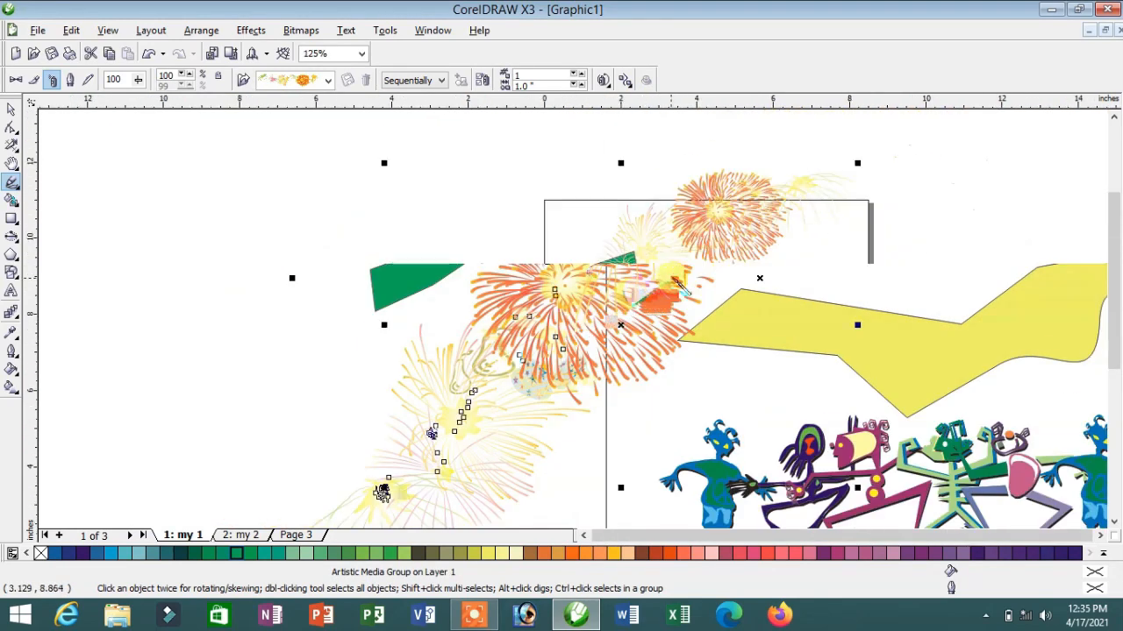
{"action": "scroll", "coordinate": [575, 321], "scroll_direction": "up", "scroll_amount": 2}
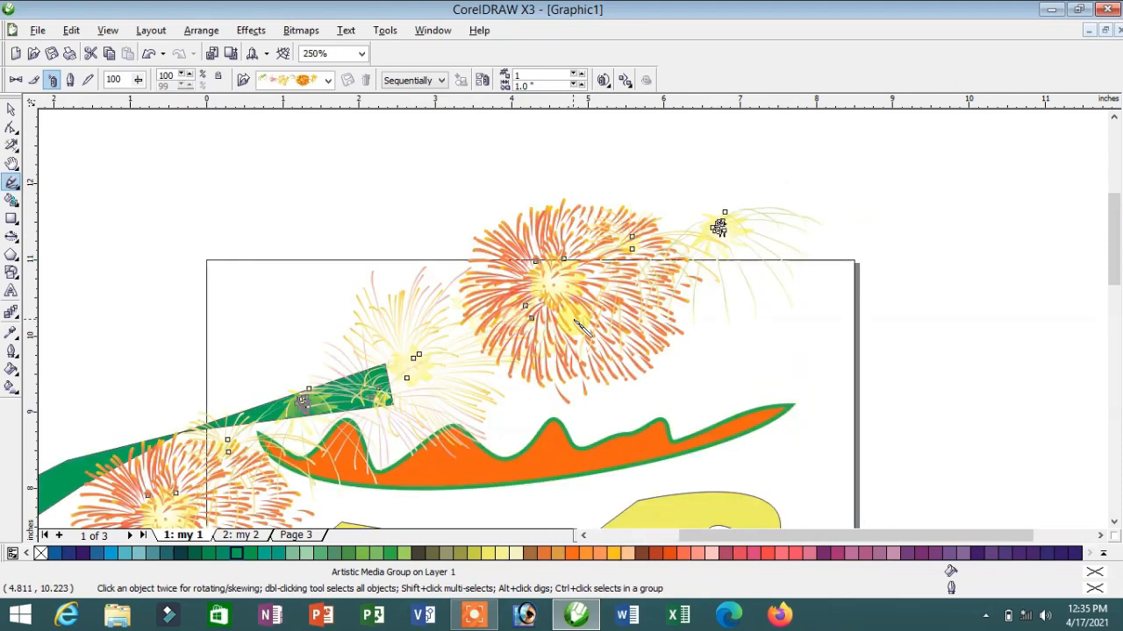
{"action": "scroll", "coordinate": [583, 329], "scroll_direction": "down", "scroll_amount": 2}
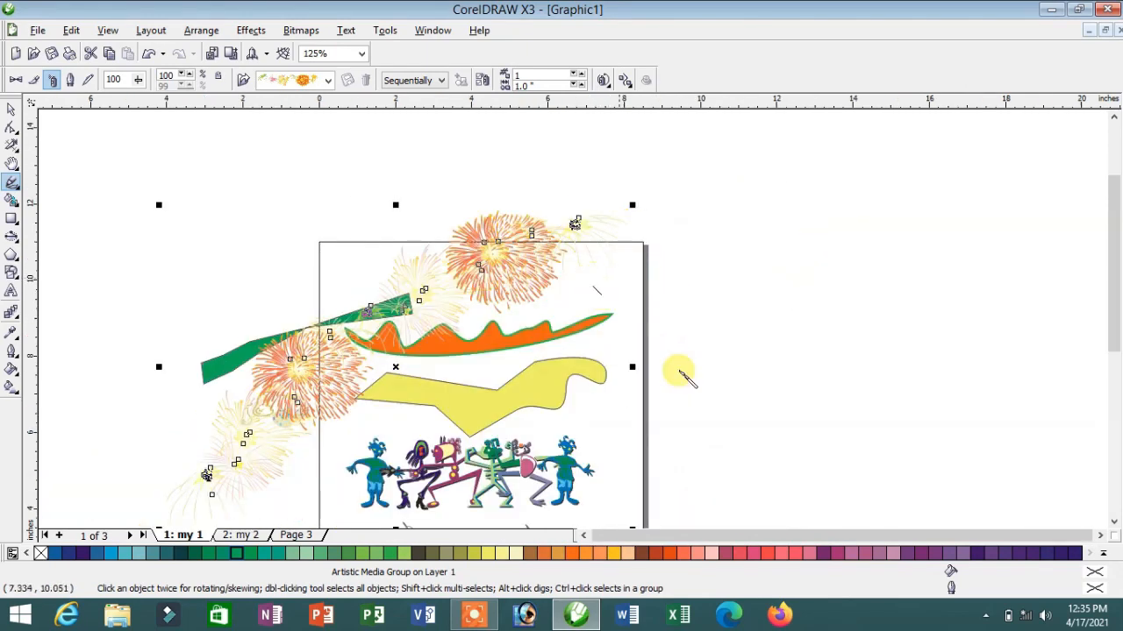
{"action": "left_click_drag", "start_coordinate": [680, 367], "coordinate": [793, 453]}
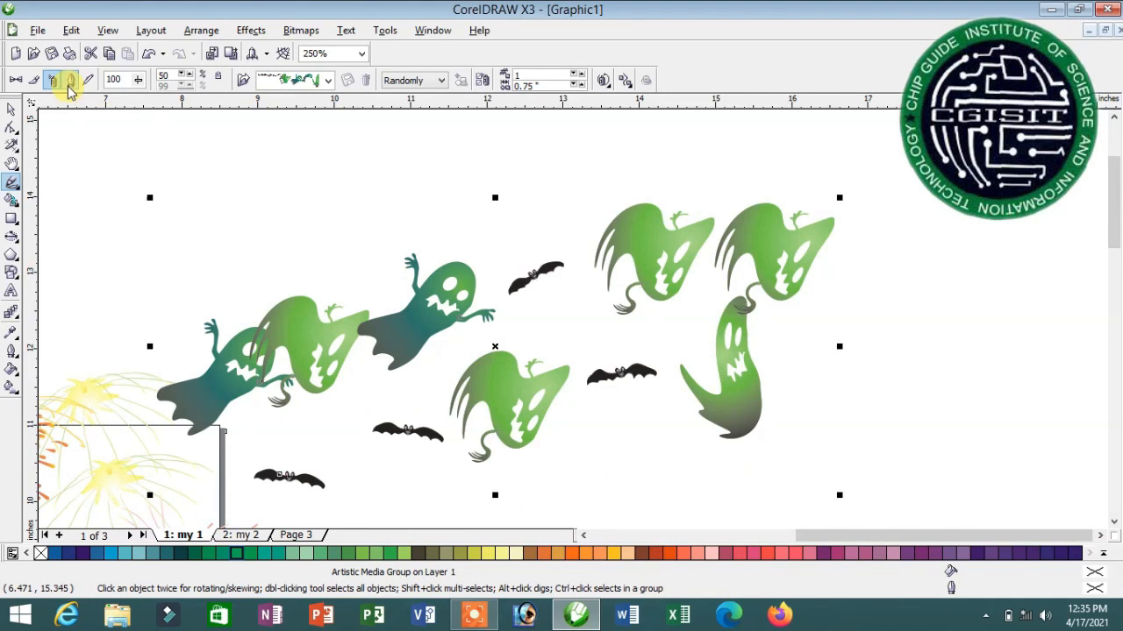
Draw calligraphic strokes above the ghosts and a long winding ribbon beside them, and fill the winding ribbon with orange-red
{"action": "left_click", "coordinate": [70, 80]}
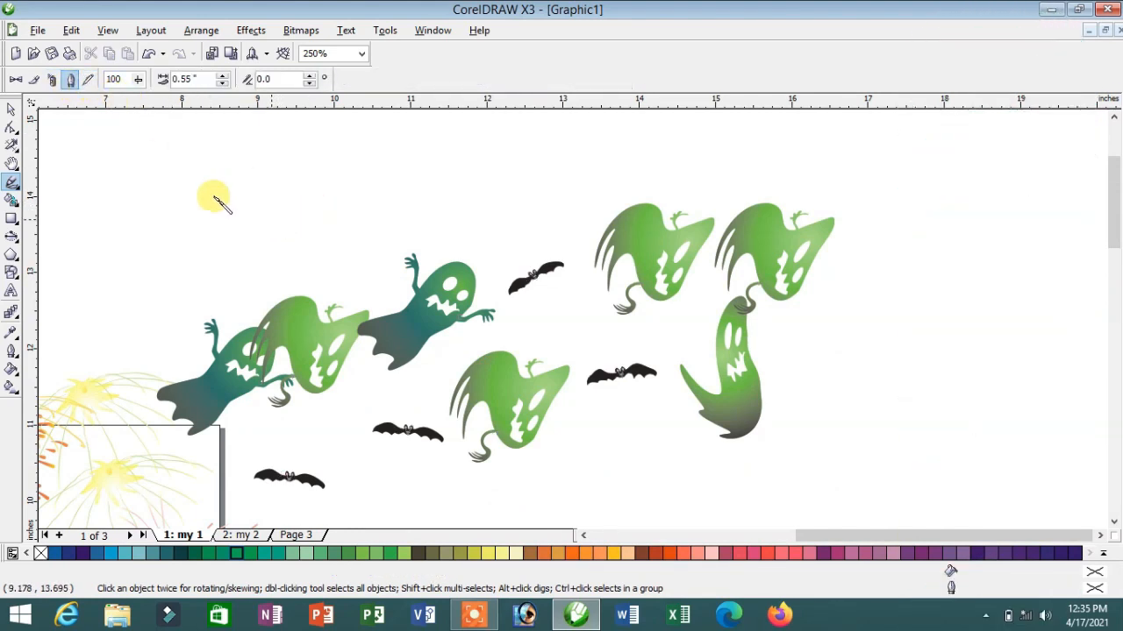
{"action": "mouse_move", "coordinate": [143, 240]}
{"action": "left_mouse_down"}
{"action": "mouse_move", "coordinate": [210, 198]}
{"action": "mouse_move", "coordinate": [259, 263]}
{"action": "mouse_move", "coordinate": [309, 241]}
{"action": "mouse_move", "coordinate": [397, 163]}
{"action": "mouse_move", "coordinate": [480, 221]}
{"action": "mouse_move", "coordinate": [483, 248]}
{"action": "mouse_move", "coordinate": [529, 214]}
{"action": "mouse_move", "coordinate": [671, 193]}
{"action": "left_mouse_up"}
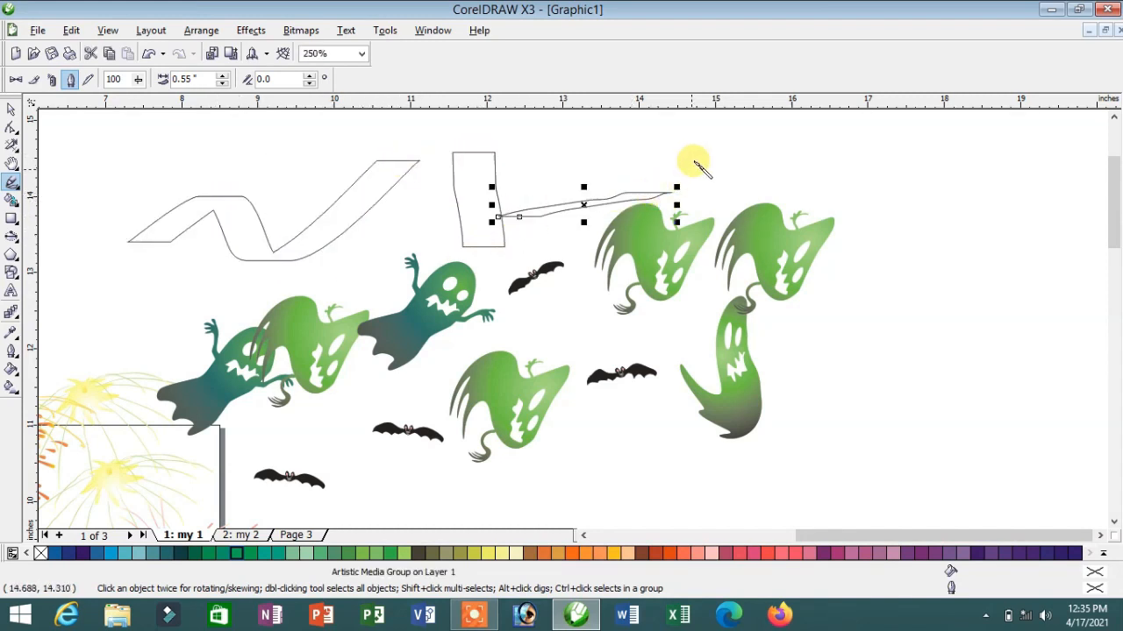
{"action": "mouse_move", "coordinate": [947, 184]}
{"action": "left_mouse_down"}
{"action": "mouse_move", "coordinate": [907, 318]}
{"action": "mouse_move", "coordinate": [976, 369]}
{"action": "mouse_move", "coordinate": [563, 504]}
{"action": "left_mouse_up"}
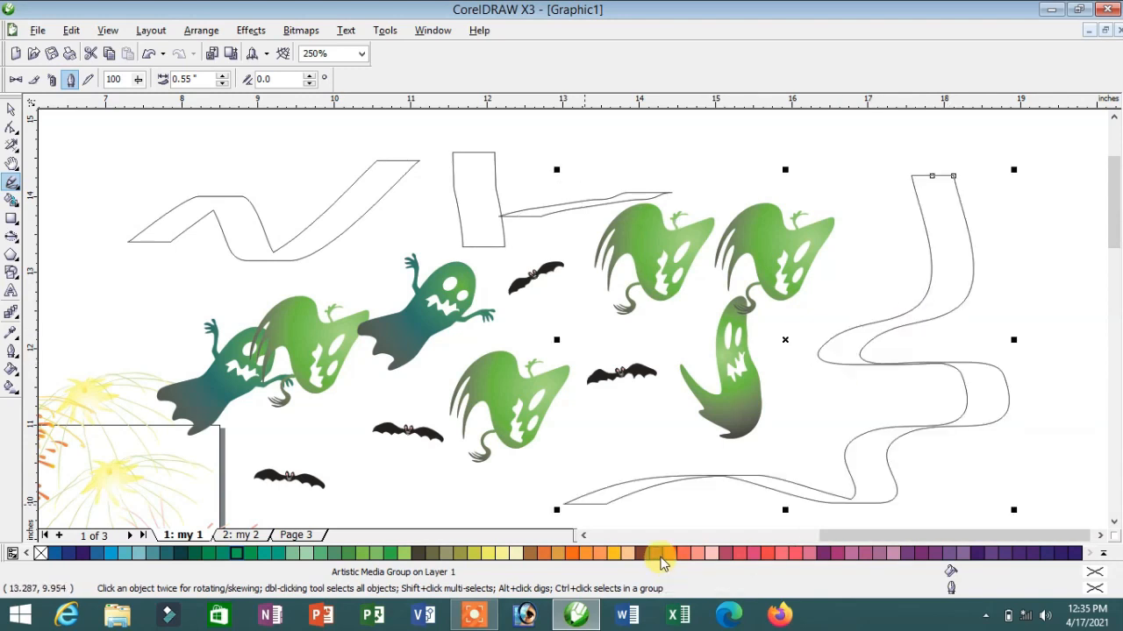
{"action": "left_click", "coordinate": [663, 551]}
{"action": "left_click", "coordinate": [675, 555]}
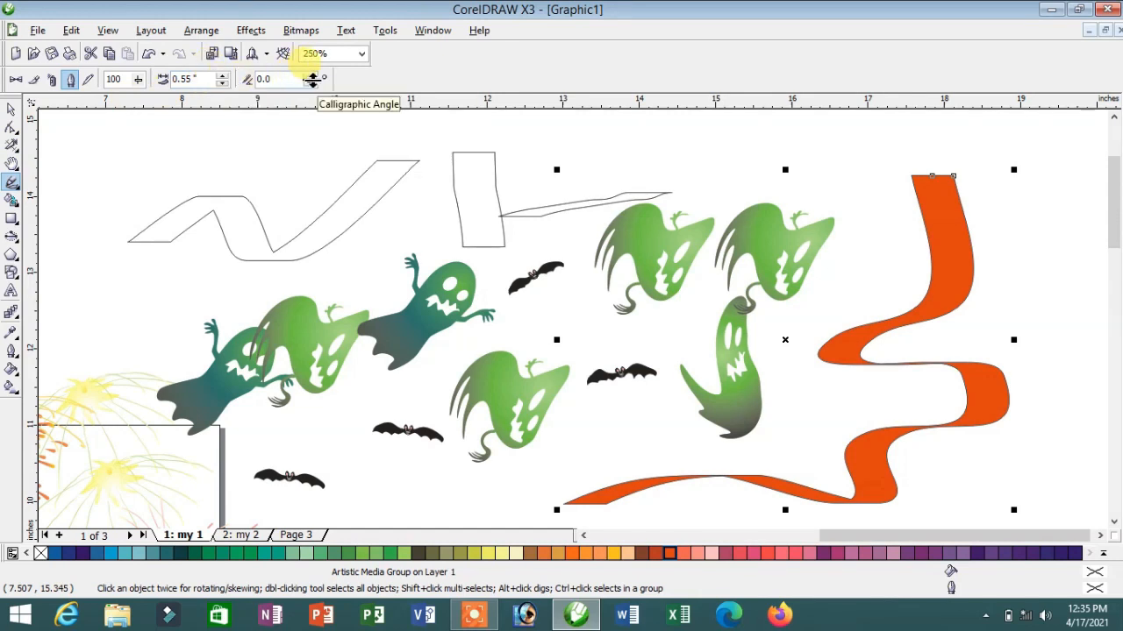
Draw a wavy pressure stroke over the calligraphic outline above the ghosts and reduce its width to 0.15 inches
{"action": "left_click", "coordinate": [90, 81]}
{"action": "mouse_move", "coordinate": [112, 262]}
{"action": "left_mouse_down"}
{"action": "mouse_move", "coordinate": [187, 204]}
{"action": "mouse_move", "coordinate": [306, 215]}
{"action": "mouse_move", "coordinate": [434, 142]}
{"action": "left_mouse_up"}
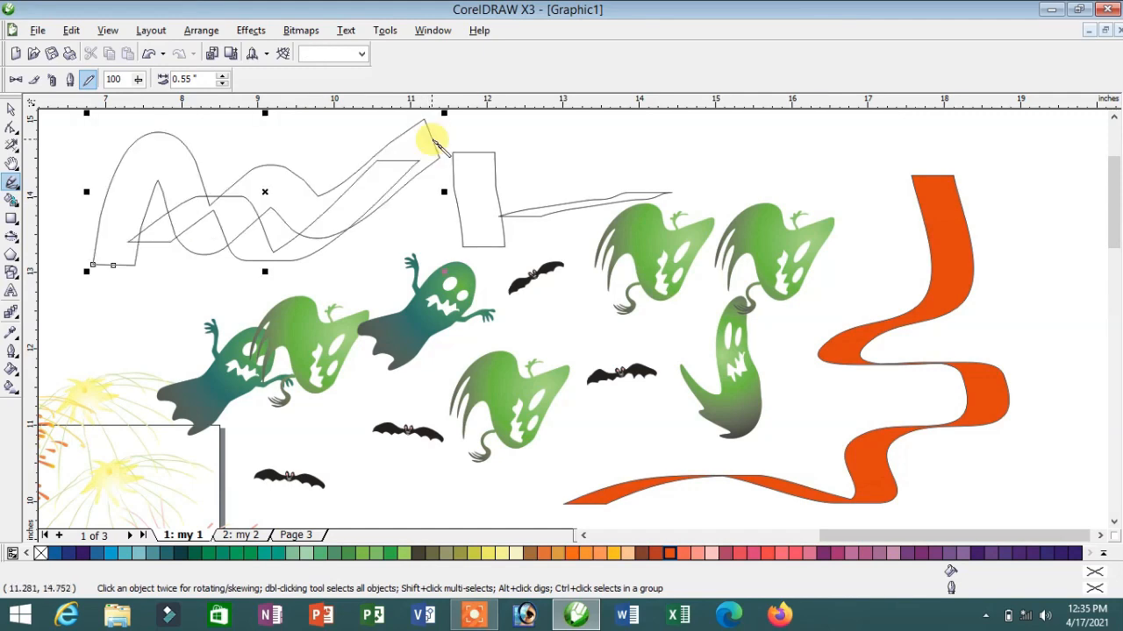
{"action": "scroll", "coordinate": [372, 229], "scroll_direction": "down", "scroll_amount": 1}
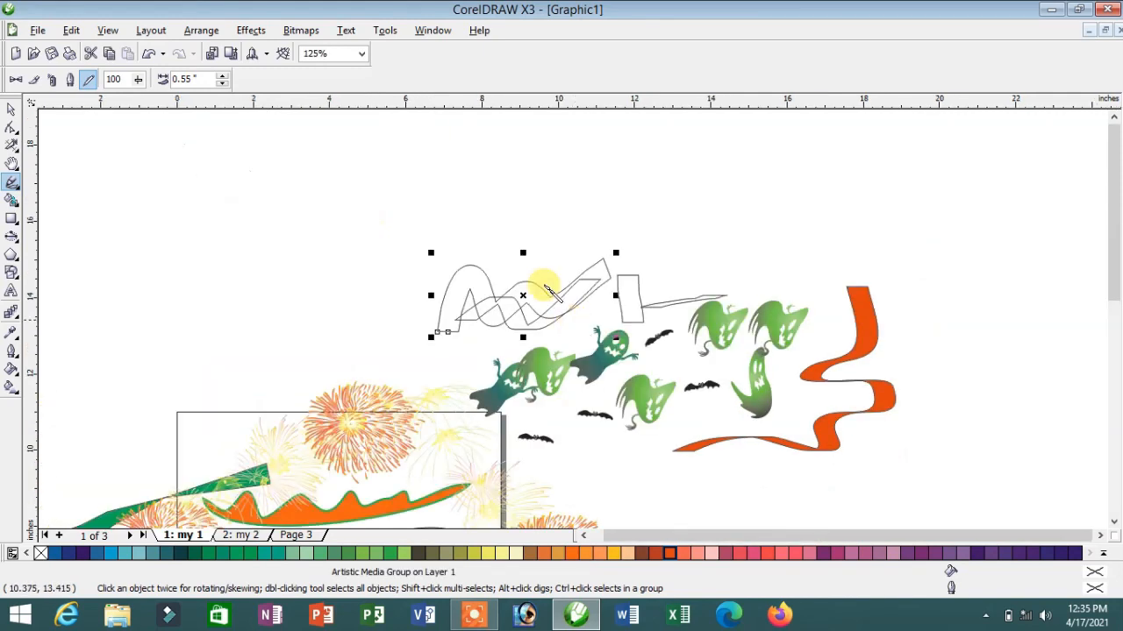
{"action": "left_click", "coordinate": [223, 84]}
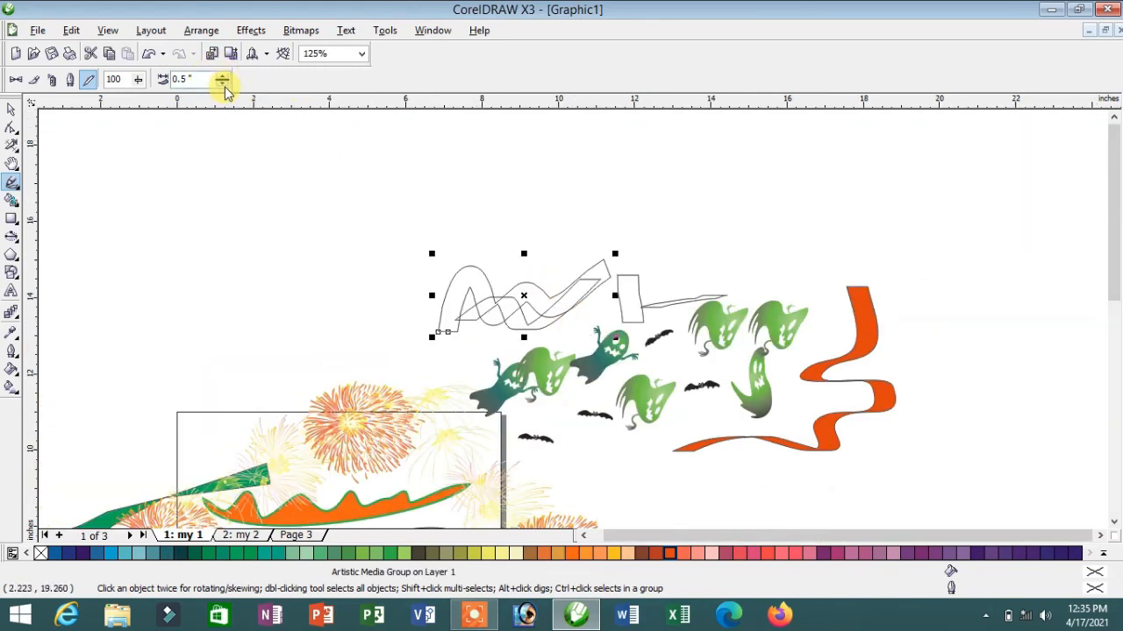
{"action": "left_click", "coordinate": [222, 84]}
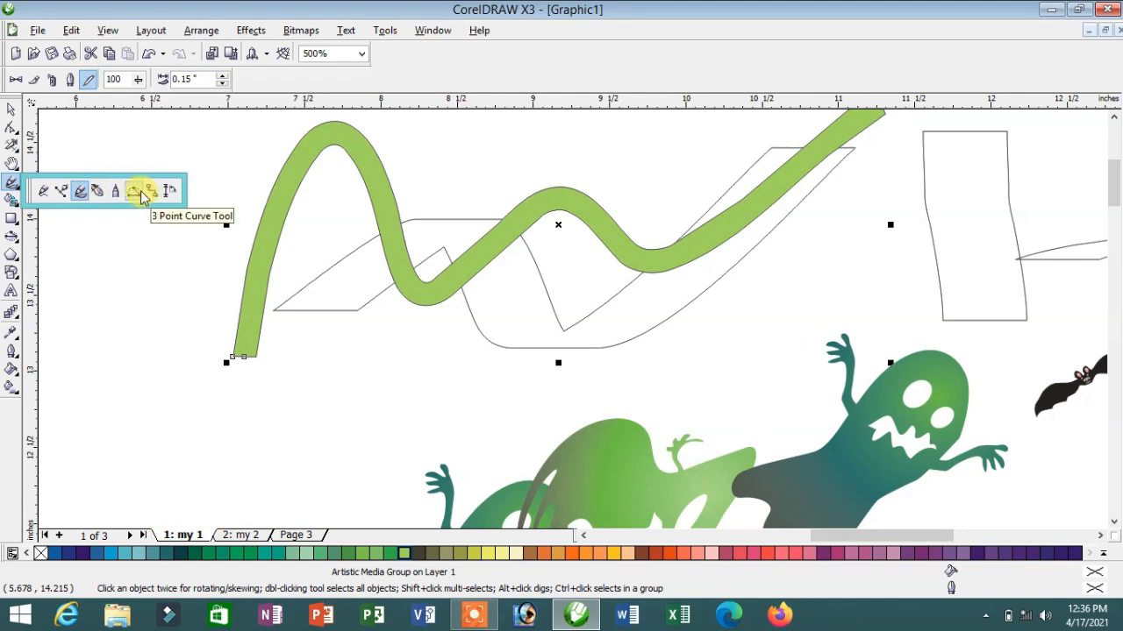
Draw a closed boat-shaped outline about 2.6 by 1.0 inches with the Pen tool below the green wave and fill it with green
{"action": "left_click", "coordinate": [96, 191]}
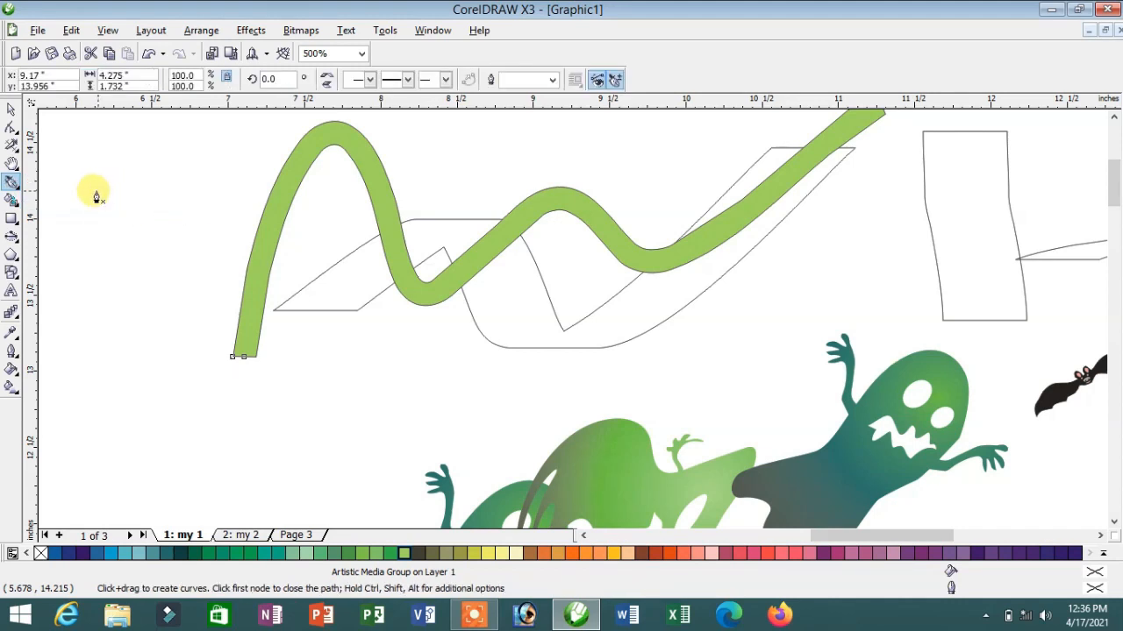
{"action": "left_click_drag", "start_coordinate": [114, 333], "coordinate": [158, 406]}
{"action": "left_click_drag", "start_coordinate": [245, 426], "coordinate": [434, 387]}
{"action": "left_click", "coordinate": [496, 373]}
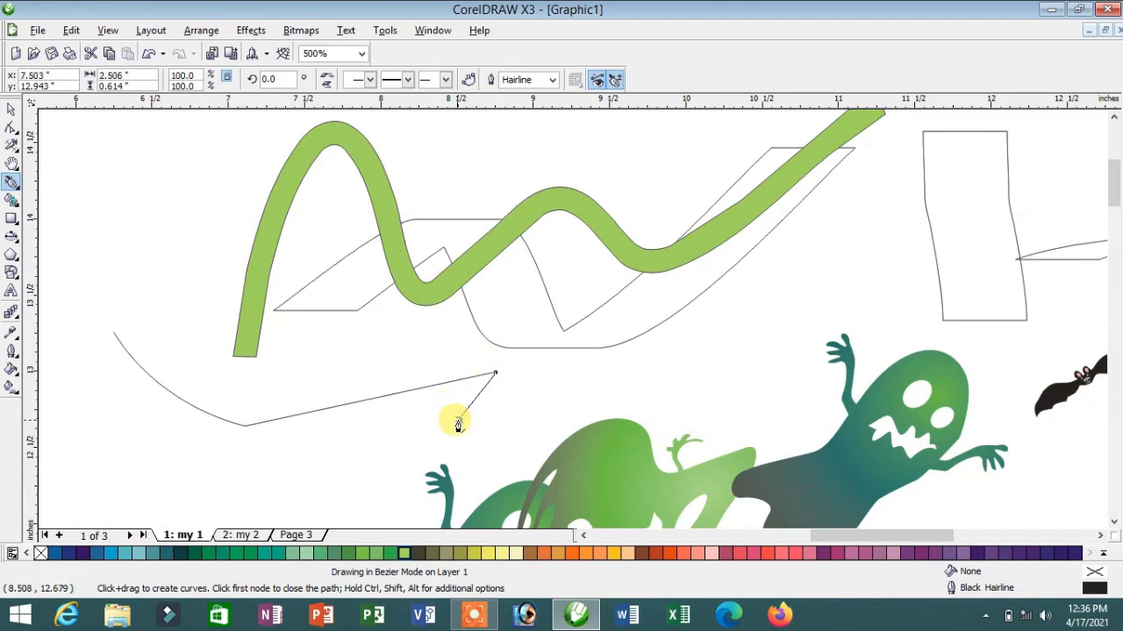
{"action": "left_click", "coordinate": [457, 420]}
{"action": "left_click", "coordinate": [341, 465]}
{"action": "left_click", "coordinate": [198, 485]}
{"action": "left_click", "coordinate": [128, 462]}
{"action": "left_click", "coordinate": [104, 372]}
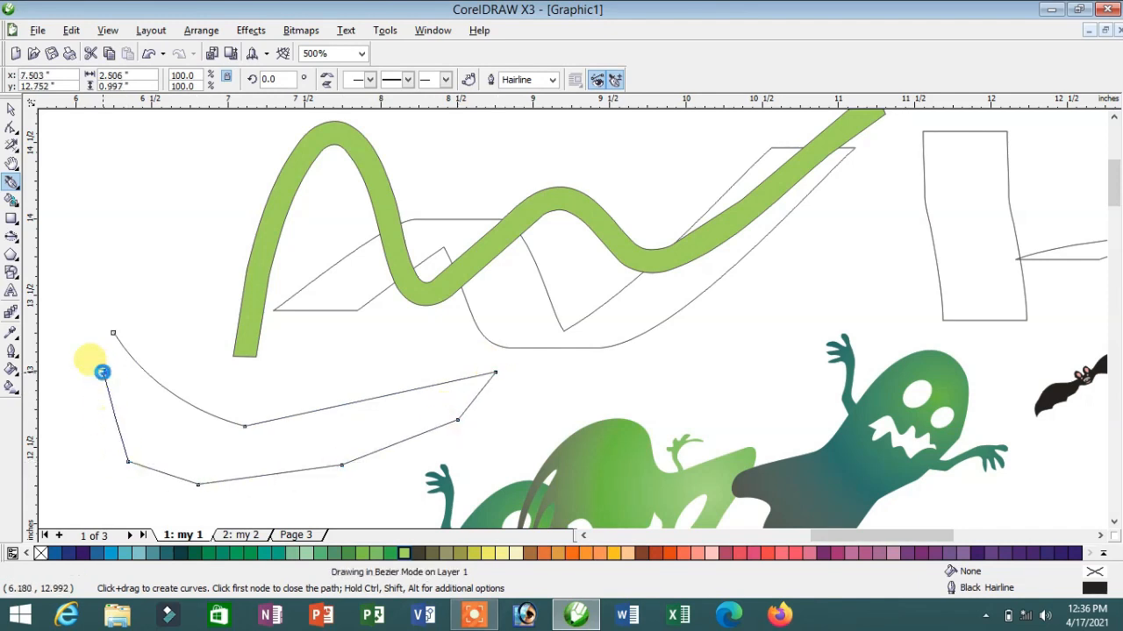
{"action": "left_click", "coordinate": [113, 334]}
{"action": "left_click", "coordinate": [338, 553]}
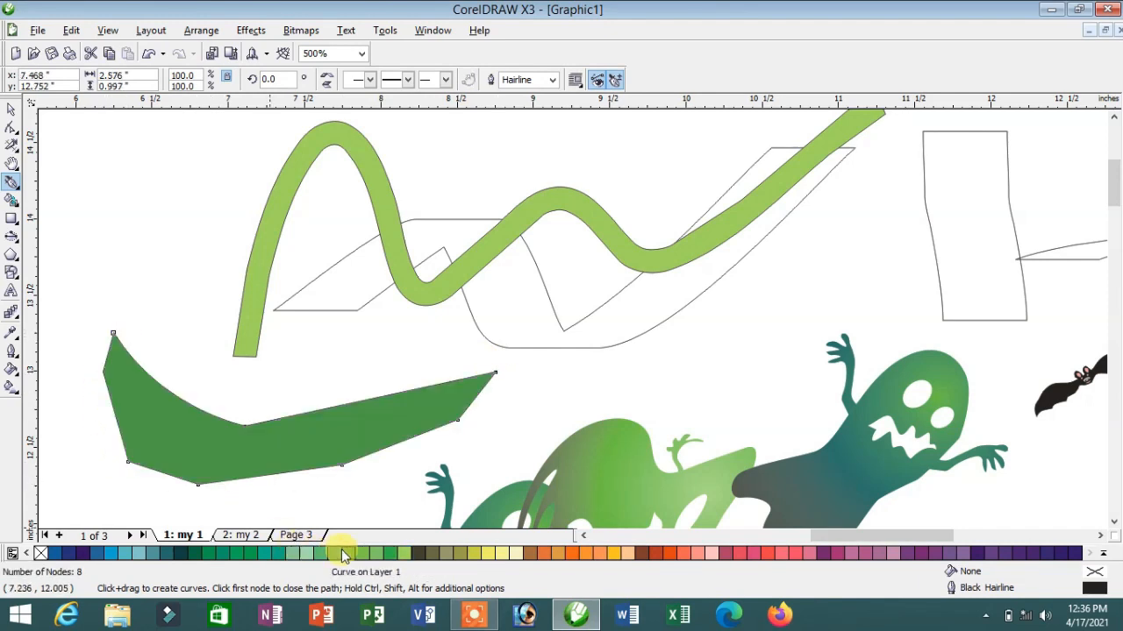
Draw a closed polyline across the green wave, mixing freehand zigzags with long straight segments and ending at its start point
{"action": "left_click", "coordinate": [13, 183]}
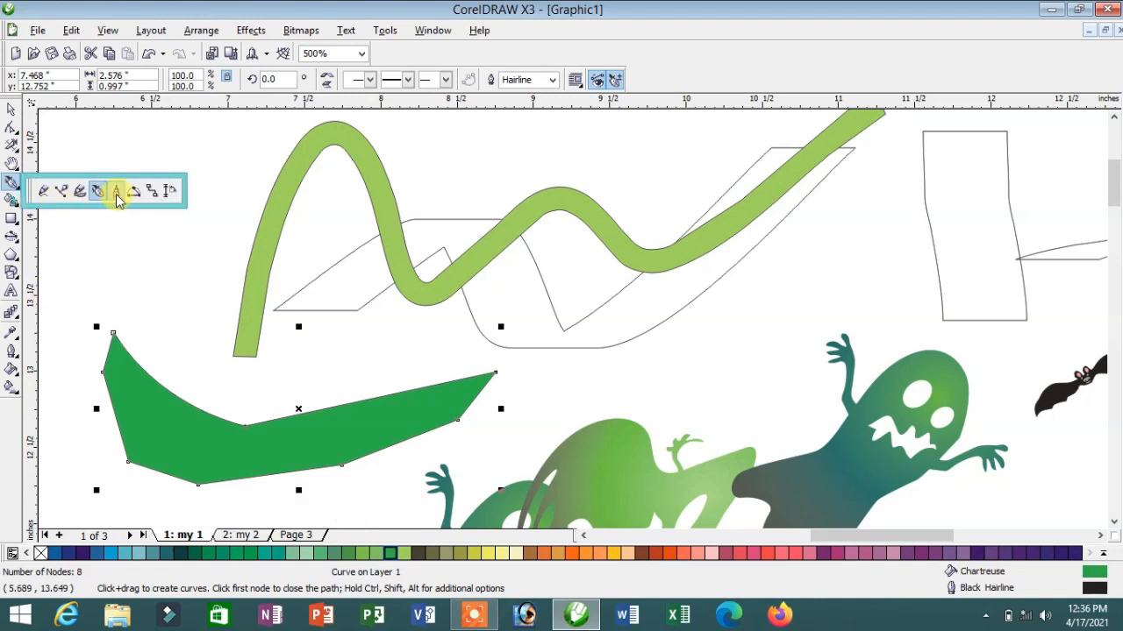
{"action": "left_click", "coordinate": [117, 193]}
{"action": "left_click_drag", "start_coordinate": [79, 285], "coordinate": [741, 149]}
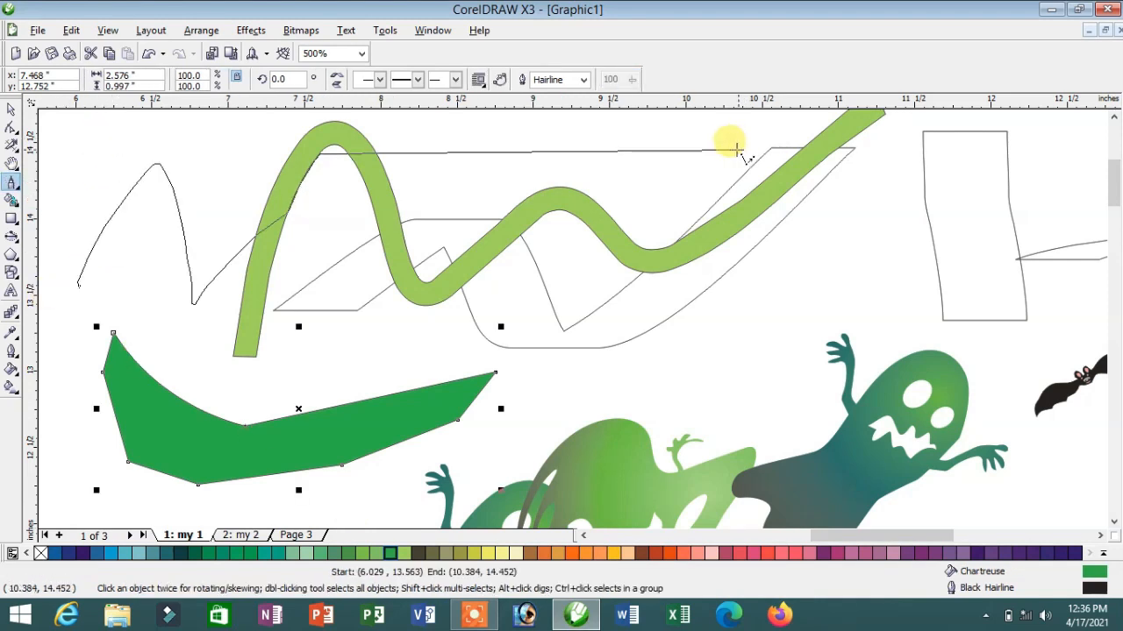
{"action": "mouse_move", "coordinate": [697, 342]}
{"action": "left_mouse_down"}
{"action": "mouse_move", "coordinate": [747, 330]}
{"action": "mouse_move", "coordinate": [779, 355]}
{"action": "mouse_move", "coordinate": [846, 272]}
{"action": "mouse_move", "coordinate": [958, 222]}
{"action": "mouse_move", "coordinate": [991, 283]}
{"action": "mouse_move", "coordinate": [1036, 264]}
{"action": "left_mouse_up"}
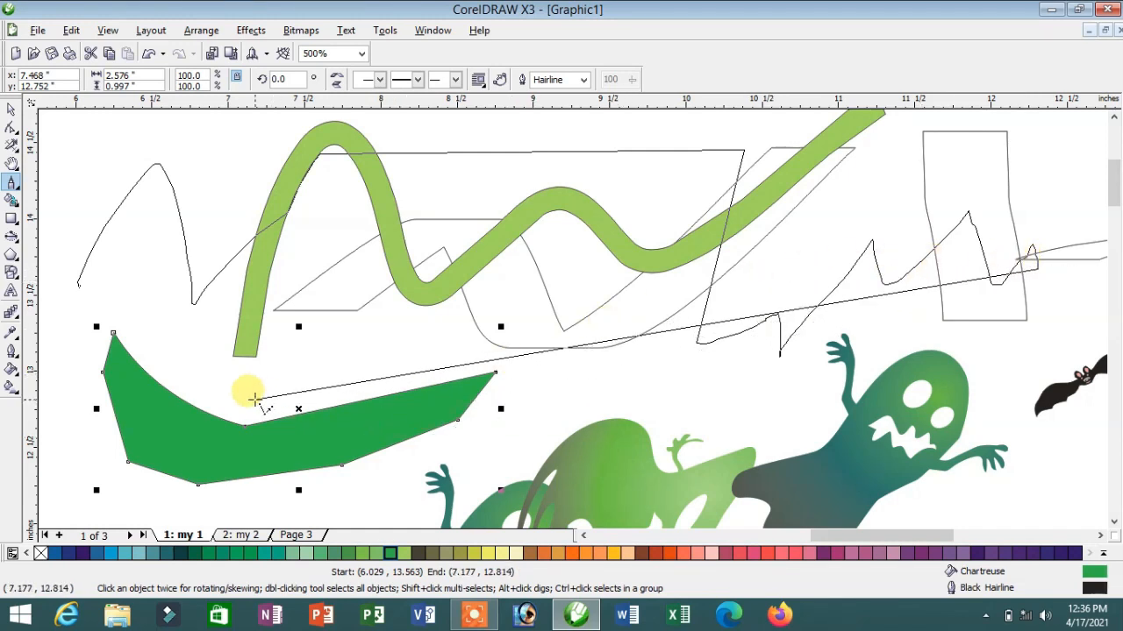
{"action": "left_click", "coordinate": [255, 399]}
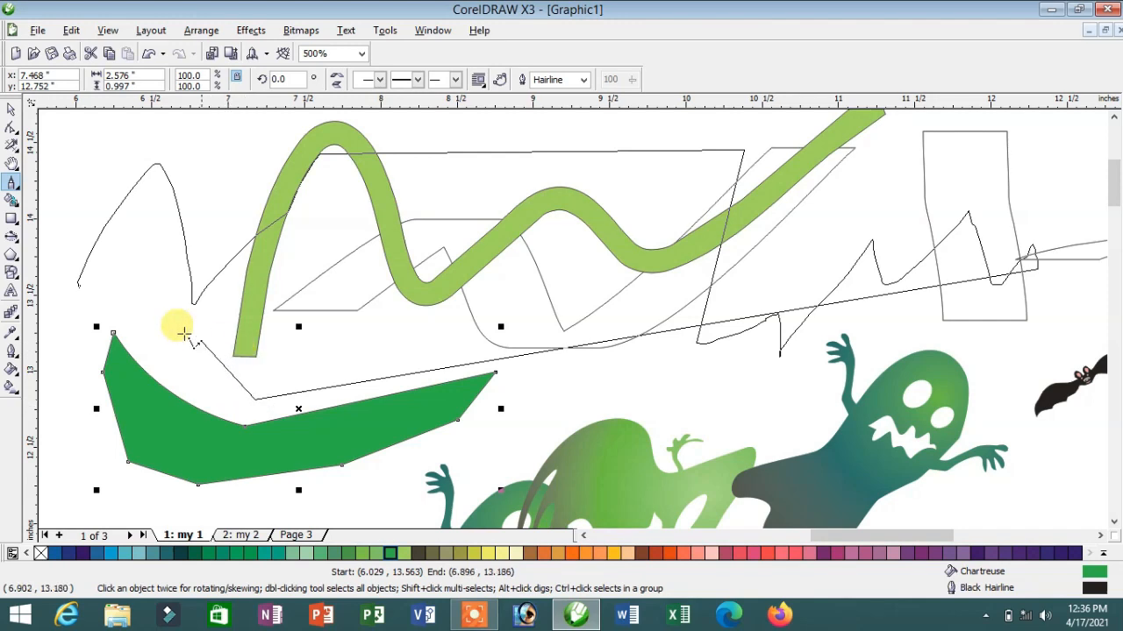
{"action": "left_click", "coordinate": [77, 281]}
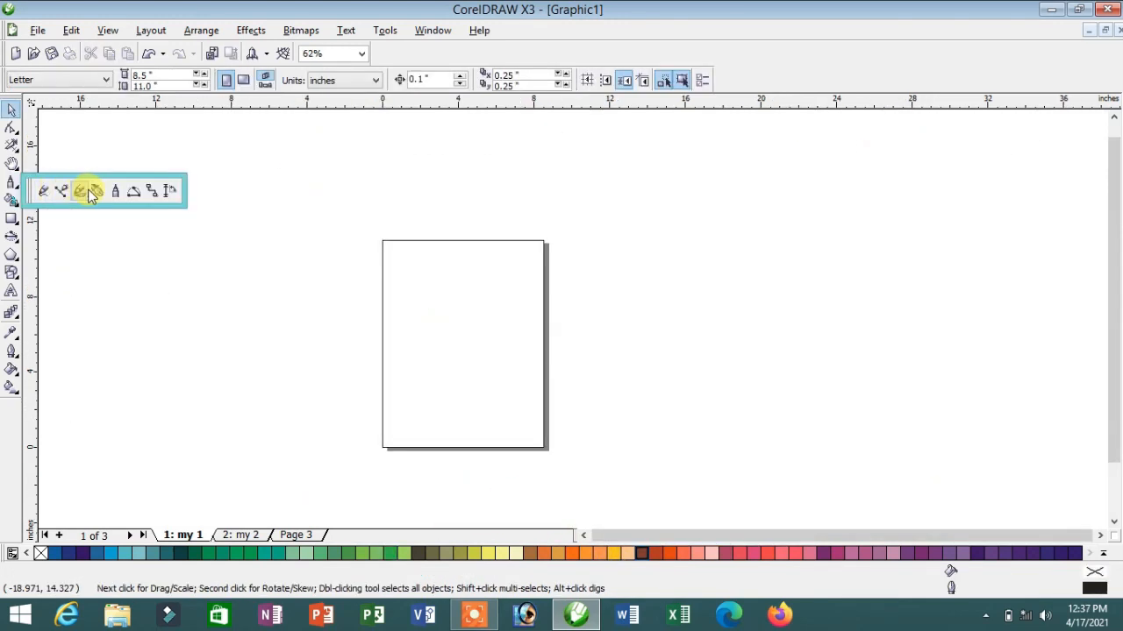
Draw an upward arch across the upper part of the page with the 3 Point Curve tool
{"action": "left_click", "coordinate": [144, 198]}
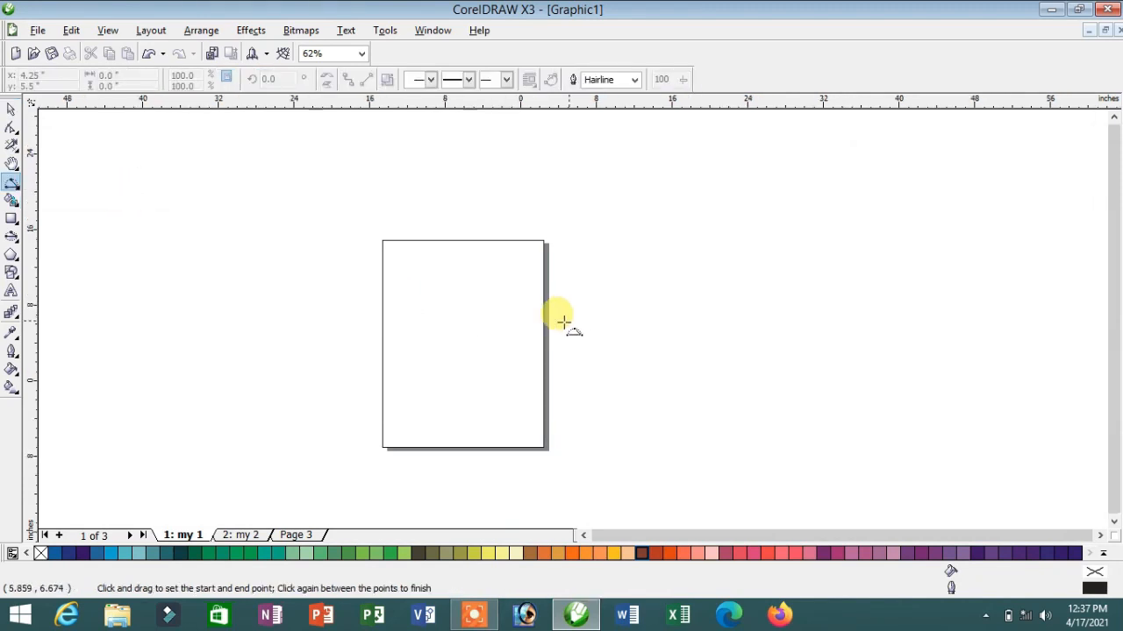
{"action": "scroll", "coordinate": [552, 311], "scroll_direction": "up", "scroll_amount": 2}
{"action": "left_click_drag", "start_coordinate": [452, 276], "coordinate": [683, 267]}
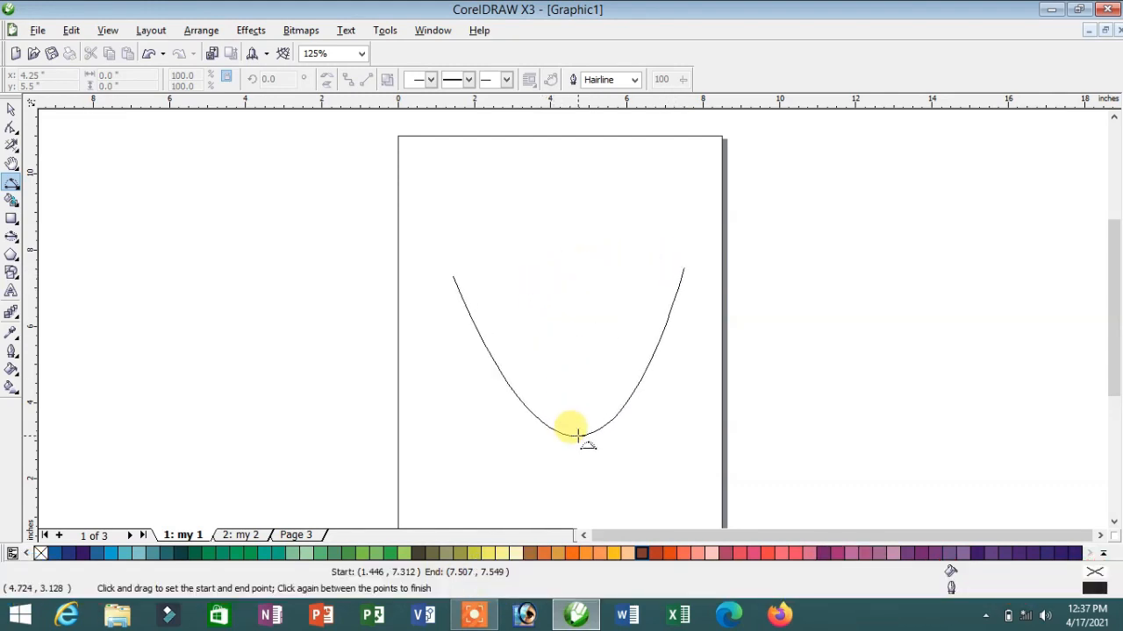
{"action": "left_click", "coordinate": [563, 175]}
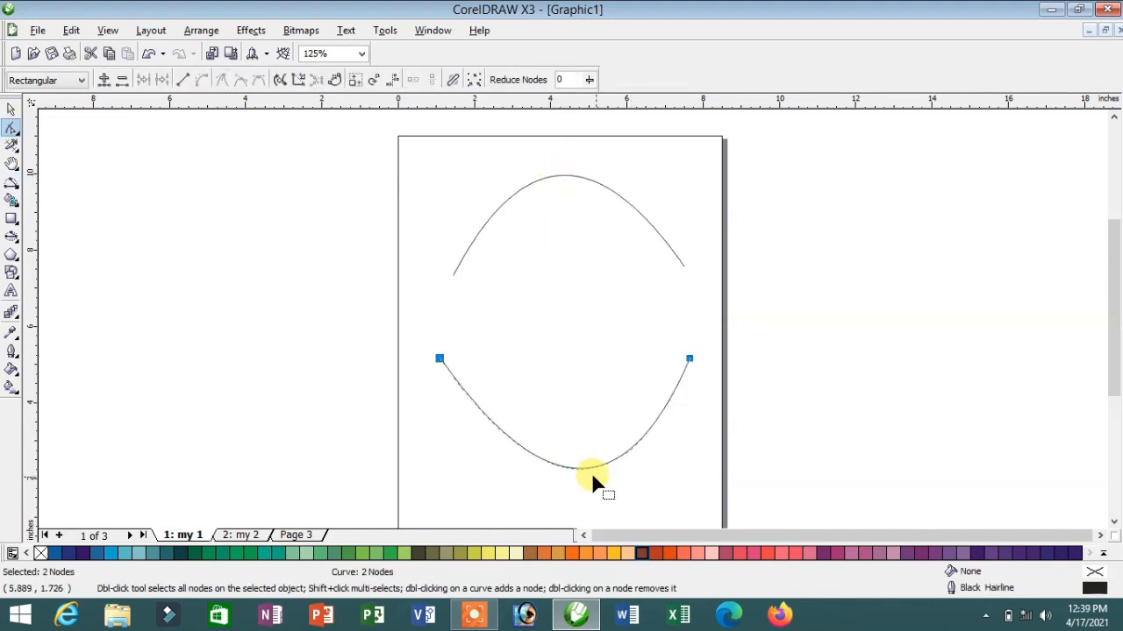
Bend the lower curve upward and move its two end nodes so it stretches past the page's left edge
{"action": "left_click_drag", "start_coordinate": [579, 465], "coordinate": [582, 244]}
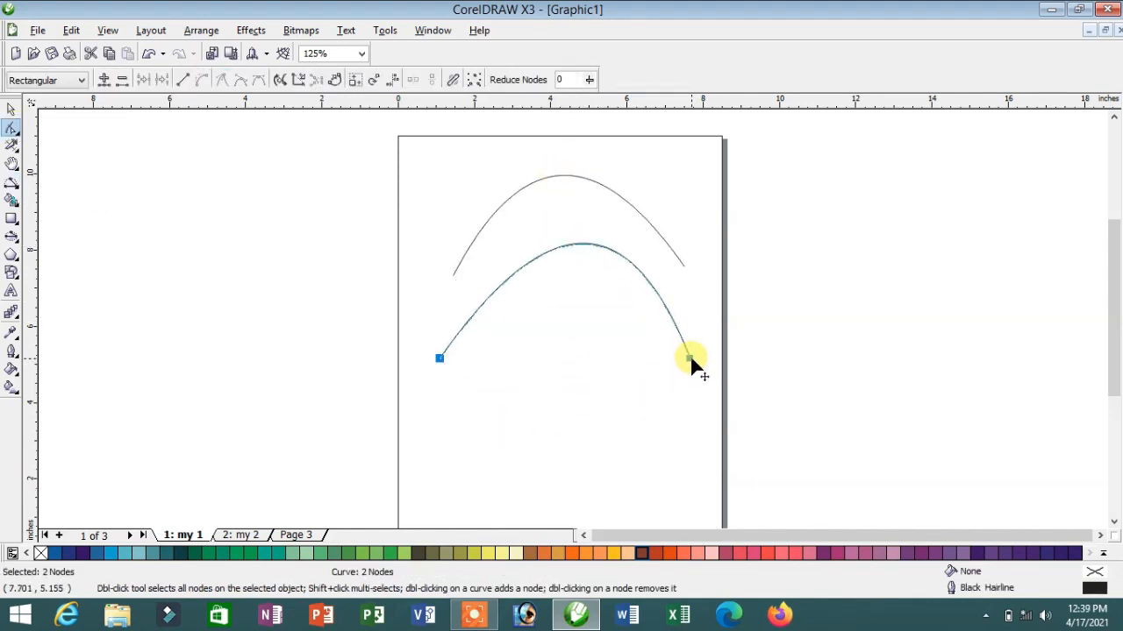
{"action": "left_click_drag", "start_coordinate": [690, 359], "coordinate": [500, 386]}
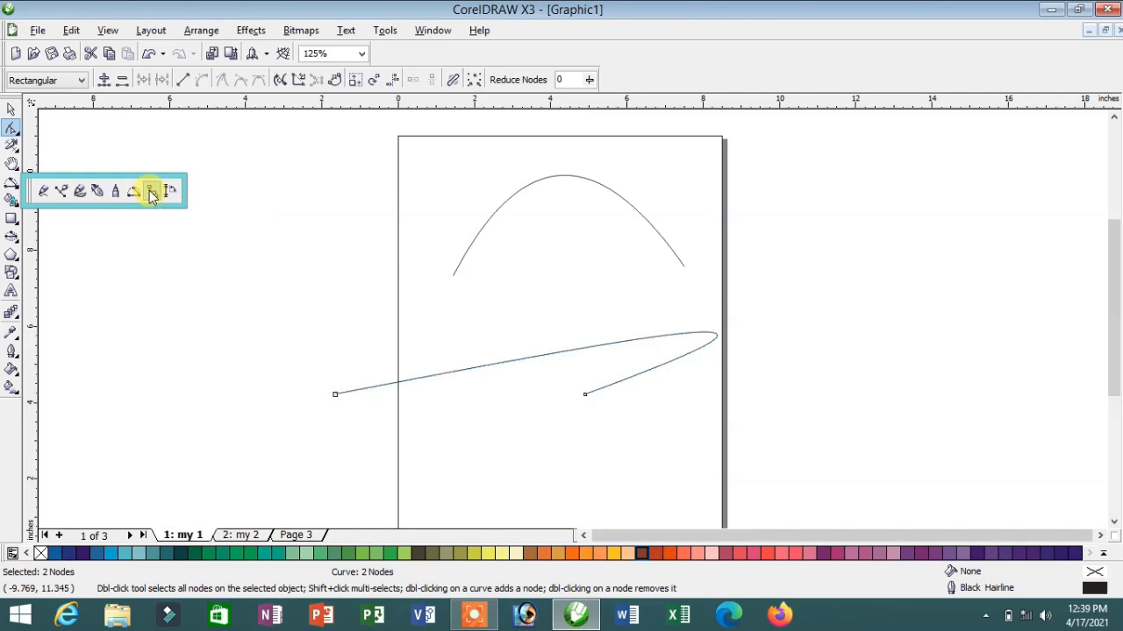
Draw an angled connector about 3.5 by 5.0 inches stepping down across the page's left edge with the Interactive Connector tool
{"action": "left_click", "coordinate": [151, 191]}
{"action": "left_click", "coordinate": [148, 190]}
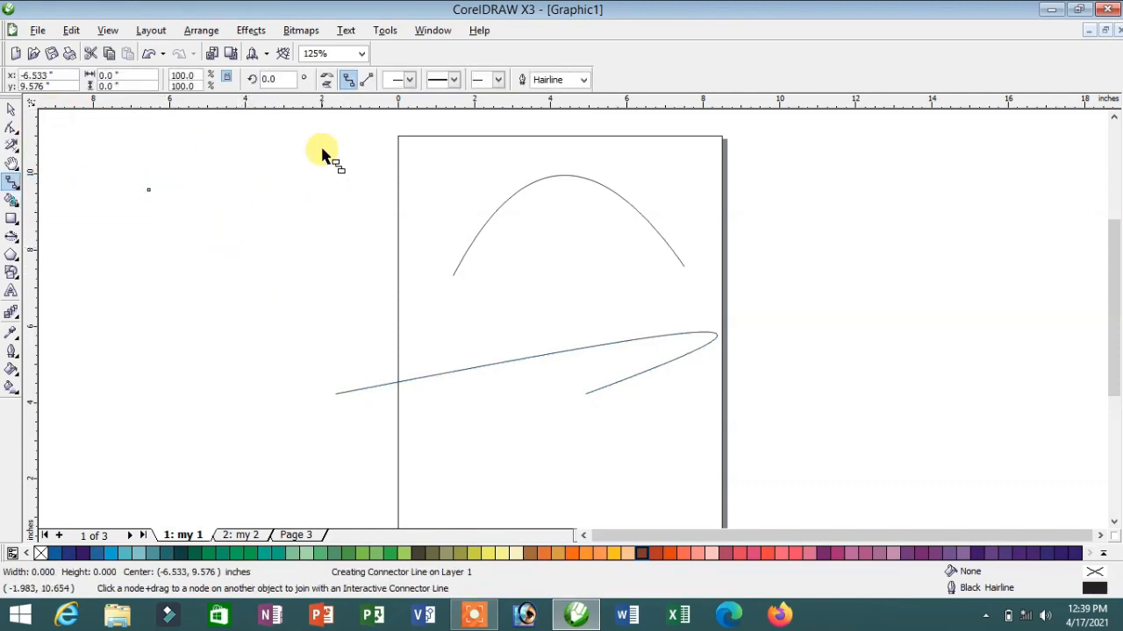
{"action": "left_click", "coordinate": [365, 87]}
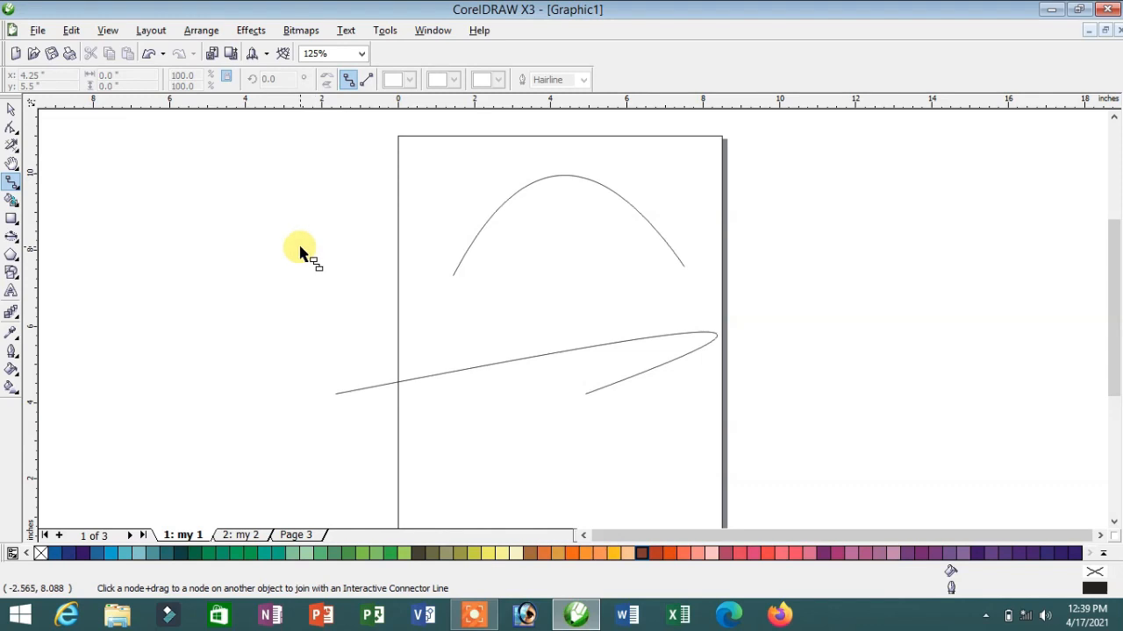
{"action": "left_click_drag", "start_coordinate": [309, 238], "coordinate": [442, 424]}
Attach an angled connector about 1.2 by 0.4 inches to the first connector's upper end, leading away from the page
{"action": "scroll", "coordinate": [362, 324], "scroll_direction": "up", "scroll_amount": 1}
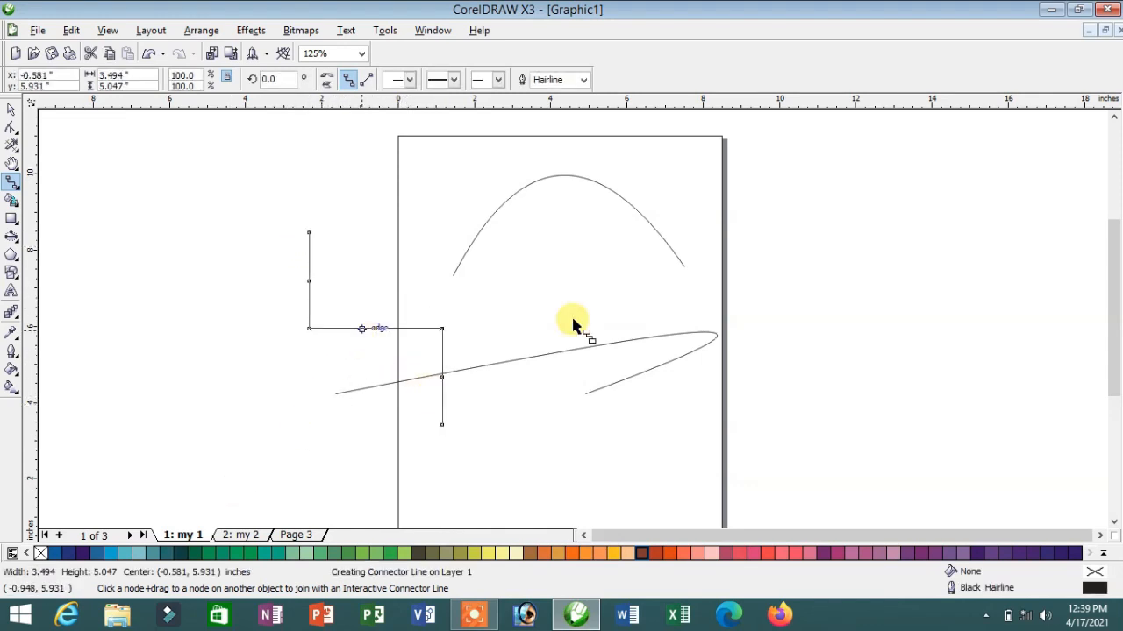
{"action": "scroll", "coordinate": [571, 321], "scroll_direction": "down", "scroll_amount": 1}
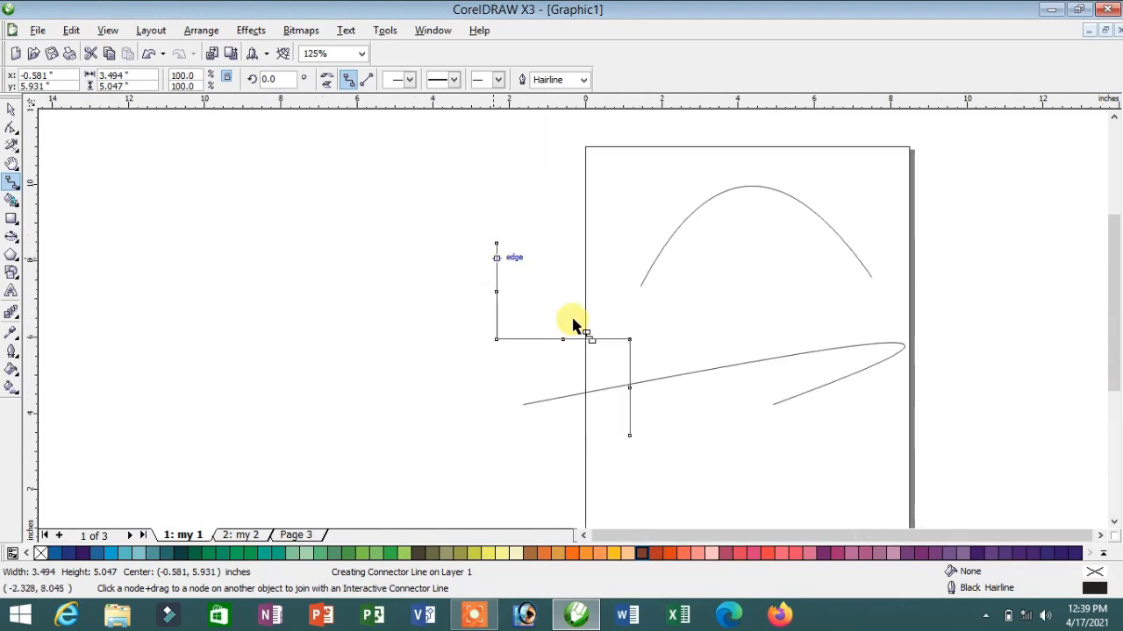
{"action": "scroll", "coordinate": [571, 319], "scroll_direction": "up", "scroll_amount": 1}
{"action": "scroll", "coordinate": [575, 317], "scroll_direction": "up", "scroll_amount": 1}
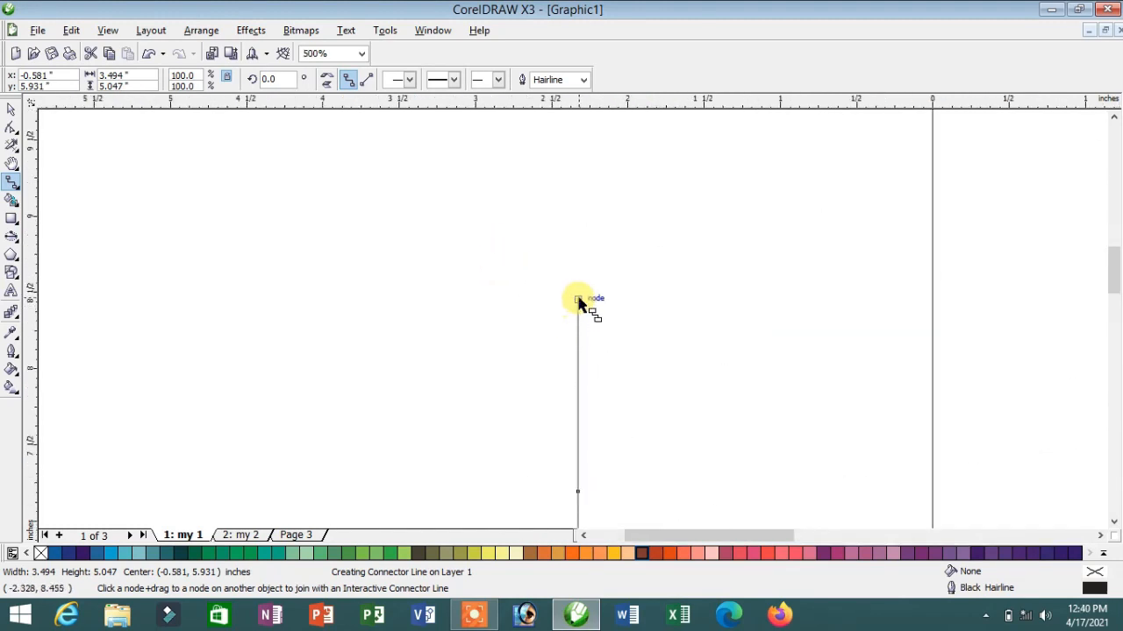
{"action": "left_click_drag", "start_coordinate": [579, 302], "coordinate": [390, 302]}
{"action": "scroll", "coordinate": [596, 342], "scroll_direction": "down", "scroll_amount": 2}
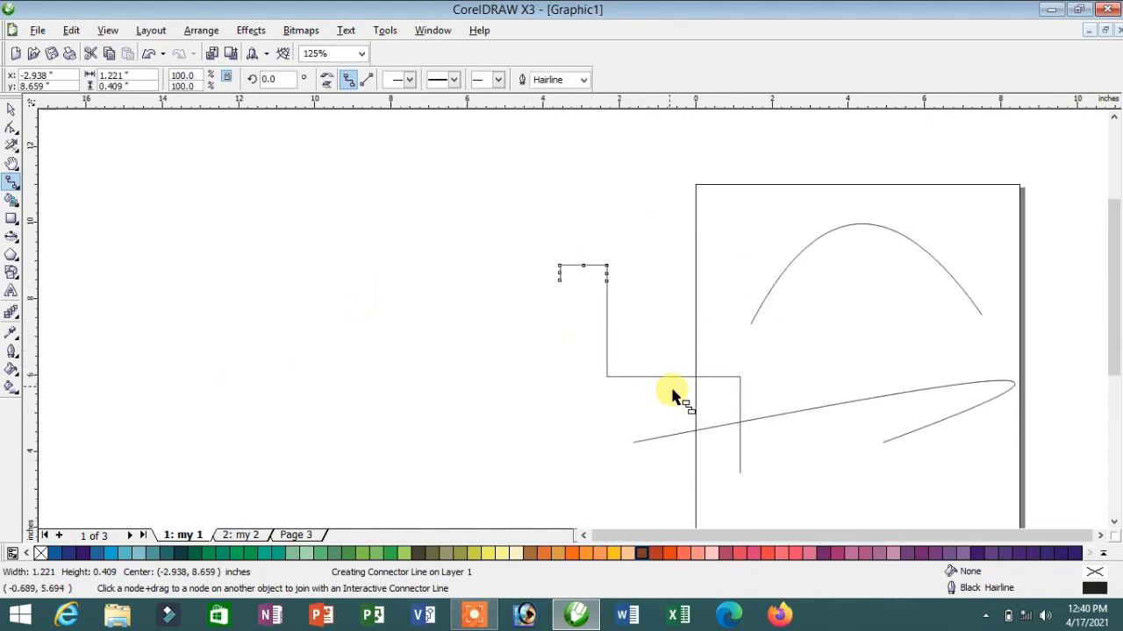
Draw an angled connector from the first connector's lower end across the page, and branch another about 4.7 by 1.8 inches from its horizontal segment
{"action": "scroll", "coordinate": [575, 333], "scroll_direction": "down", "scroll_amount": 1}
{"action": "scroll", "coordinate": [572, 328], "scroll_direction": "up", "scroll_amount": 1}
{"action": "scroll", "coordinate": [561, 319], "scroll_direction": "up", "scroll_amount": 1}
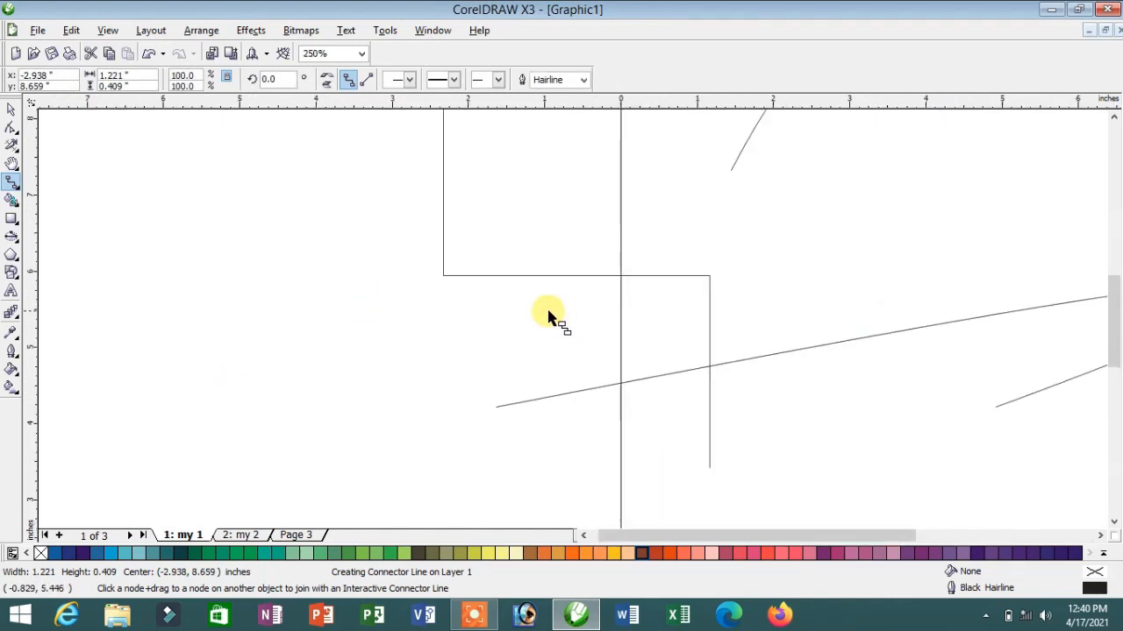
{"action": "scroll", "coordinate": [570, 322], "scroll_direction": "down", "scroll_amount": 1}
{"action": "scroll", "coordinate": [589, 307], "scroll_direction": "up", "scroll_amount": 1}
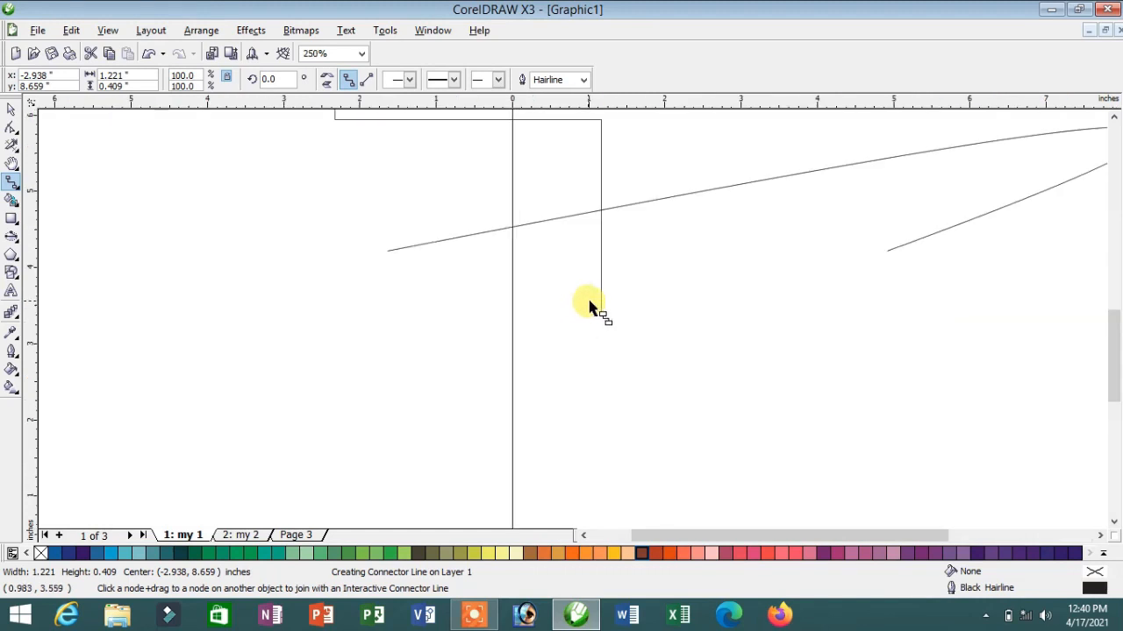
{"action": "mouse_move", "coordinate": [602, 317]}
{"action": "left_mouse_down"}
{"action": "mouse_move", "coordinate": [639, 319]}
{"action": "mouse_move", "coordinate": [749, 401]}
{"action": "mouse_move", "coordinate": [885, 469]}
{"action": "mouse_move", "coordinate": [958, 184]}
{"action": "left_mouse_up"}
{"action": "left_click_drag", "start_coordinate": [778, 341], "coordinate": [422, 476]}
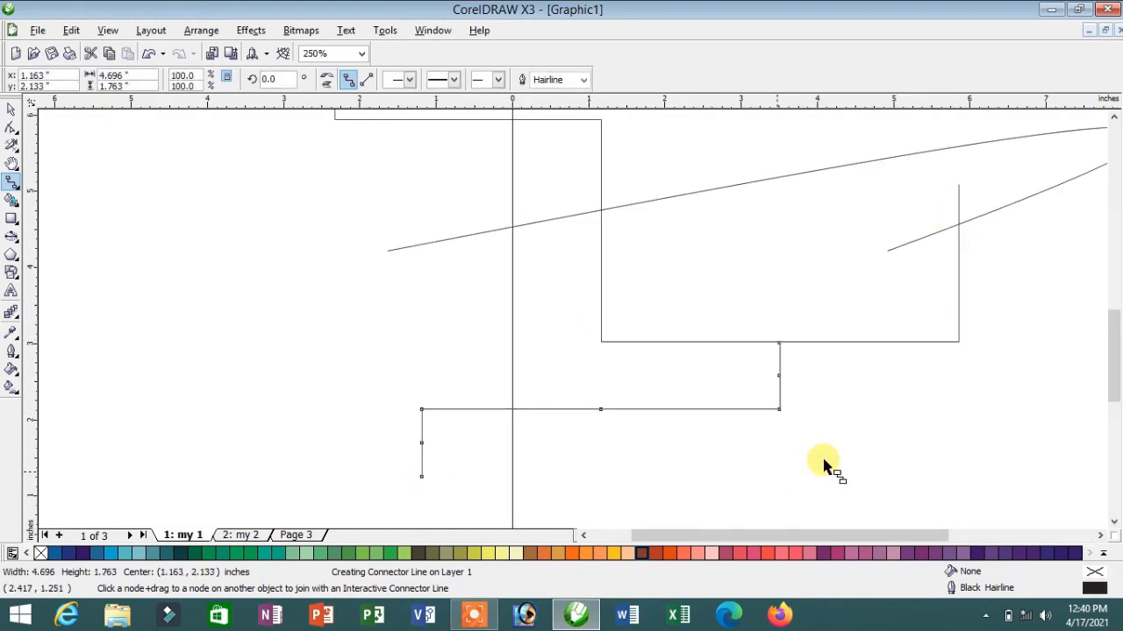
Draw a separate stepped connector about 1.9 by 2.8 inches in the empty area beside the page
{"action": "scroll", "coordinate": [825, 462], "scroll_direction": "down", "scroll_amount": 2}
{"action": "scroll", "coordinate": [574, 318], "scroll_direction": "up", "scroll_amount": 1}
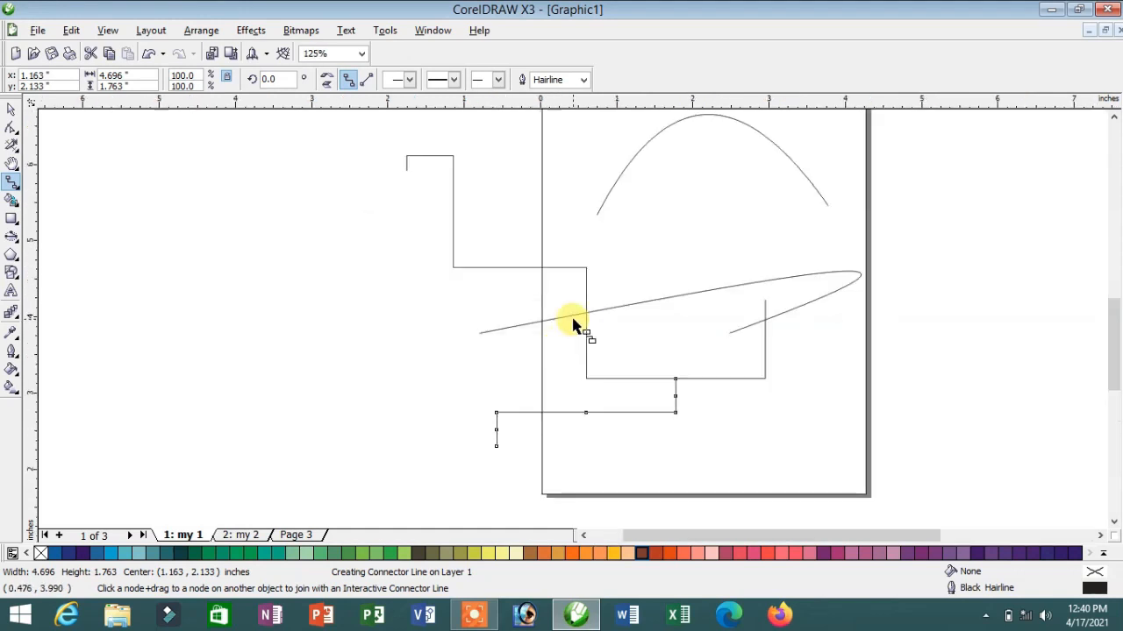
{"action": "scroll", "coordinate": [572, 323], "scroll_direction": "up", "scroll_amount": 1}
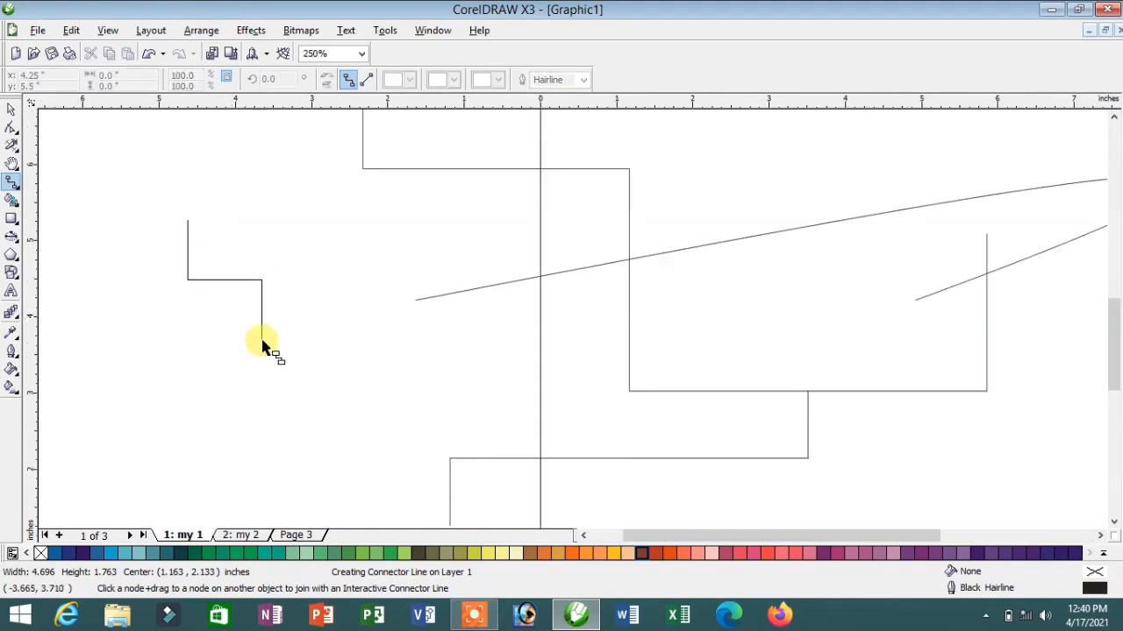
{"action": "left_click_drag", "start_coordinate": [261, 342], "coordinate": [333, 434]}
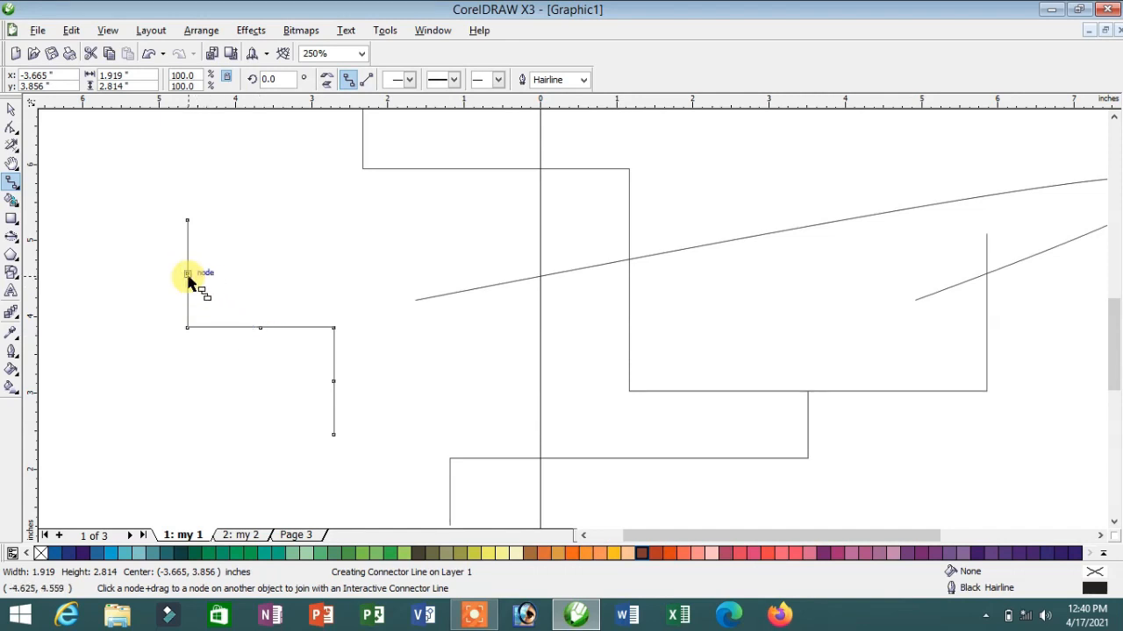
Branch a connector about 2.9 by 1.1 inches from the separate connector's upper segment, and link its top edge back with one about 1.1 by 0.8 inches
{"action": "left_click_drag", "start_coordinate": [187, 277], "coordinate": [380, 277]}
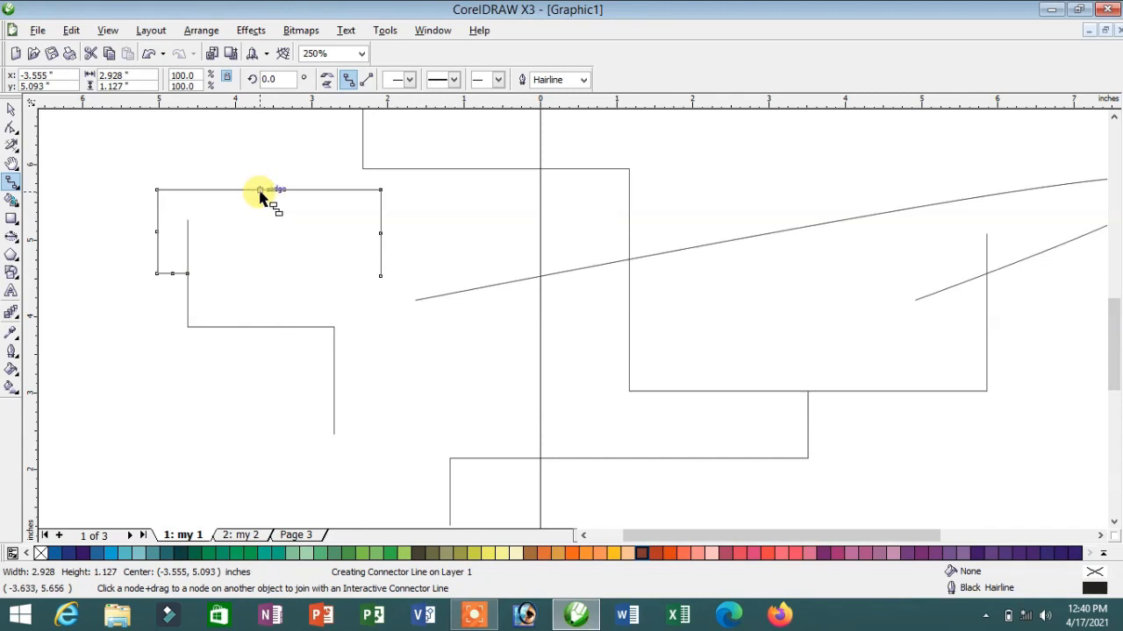
{"action": "left_click_drag", "start_coordinate": [271, 191], "coordinate": [218, 277]}
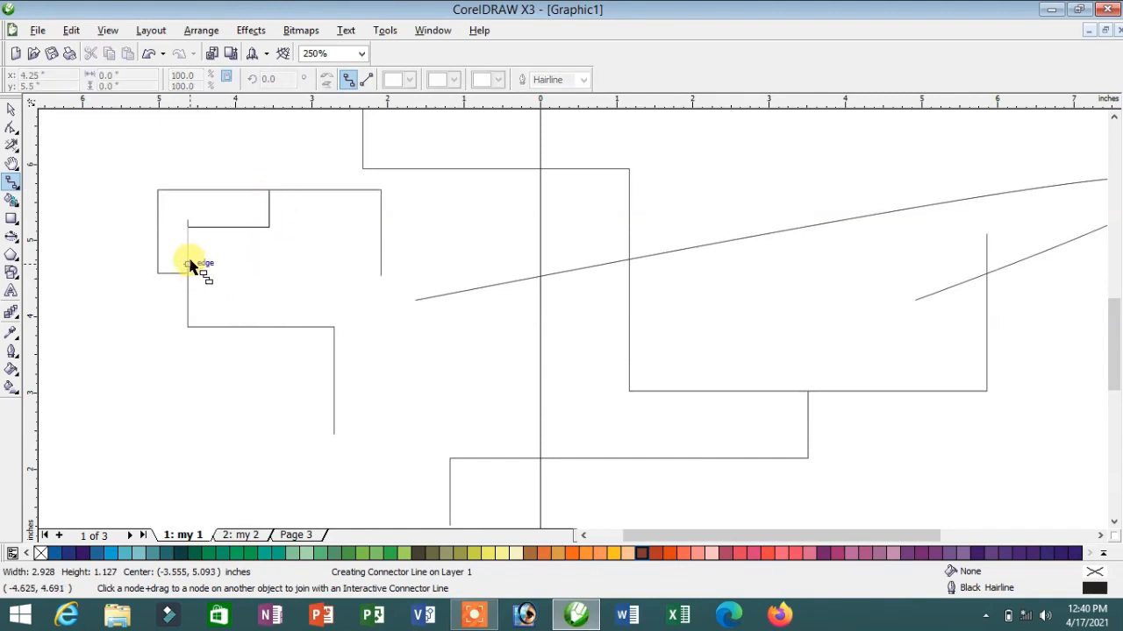
{"action": "left_click_drag", "start_coordinate": [190, 253], "coordinate": [188, 252]}
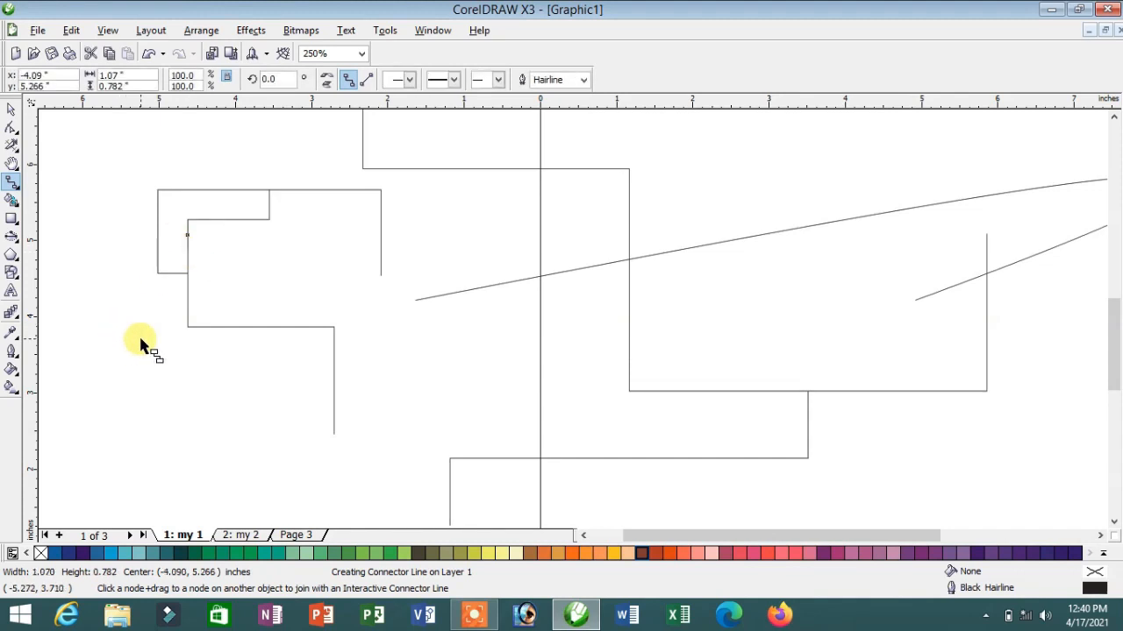
{"action": "left_click", "coordinate": [140, 339]}
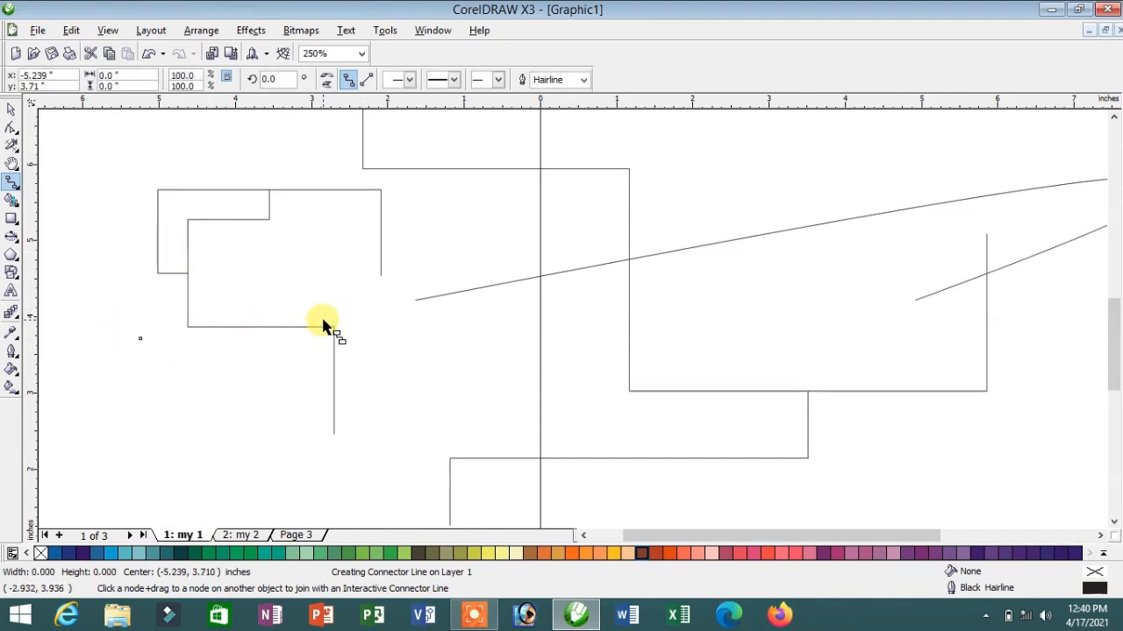
Extend the connectors beside the page downward with angled ones, add a straight diagonal connector about 1.4 by 1.2 inches from a free end, and deselect
{"action": "scroll", "coordinate": [272, 383], "scroll_direction": "up", "scroll_amount": 1}
{"action": "left_click_drag", "start_coordinate": [626, 333], "coordinate": [571, 319]}
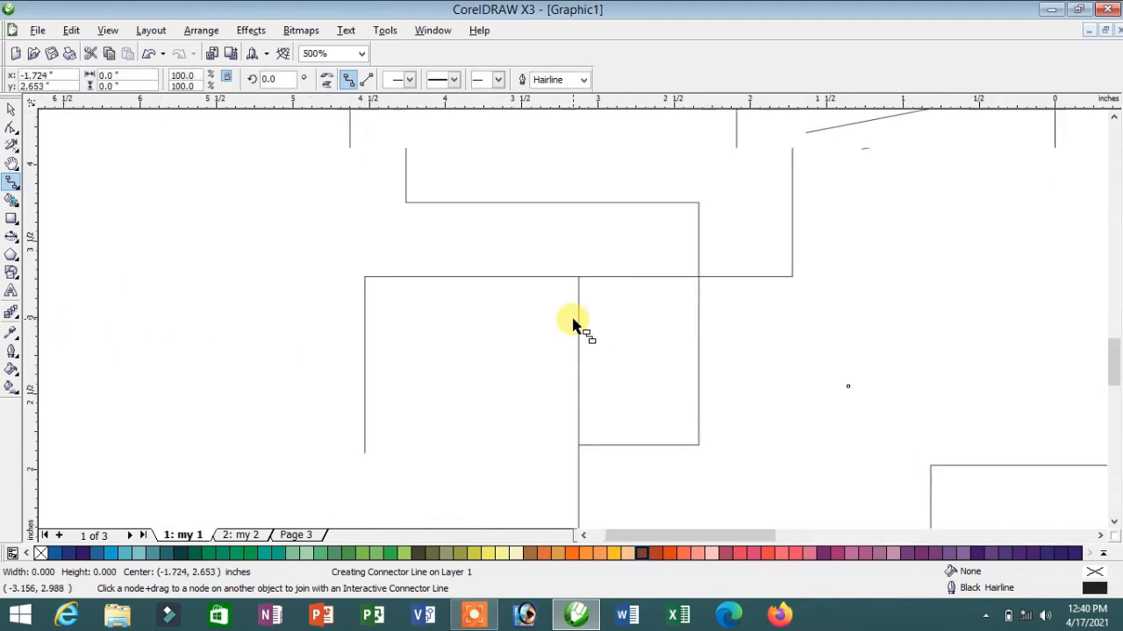
{"action": "left_click", "coordinate": [367, 81]}
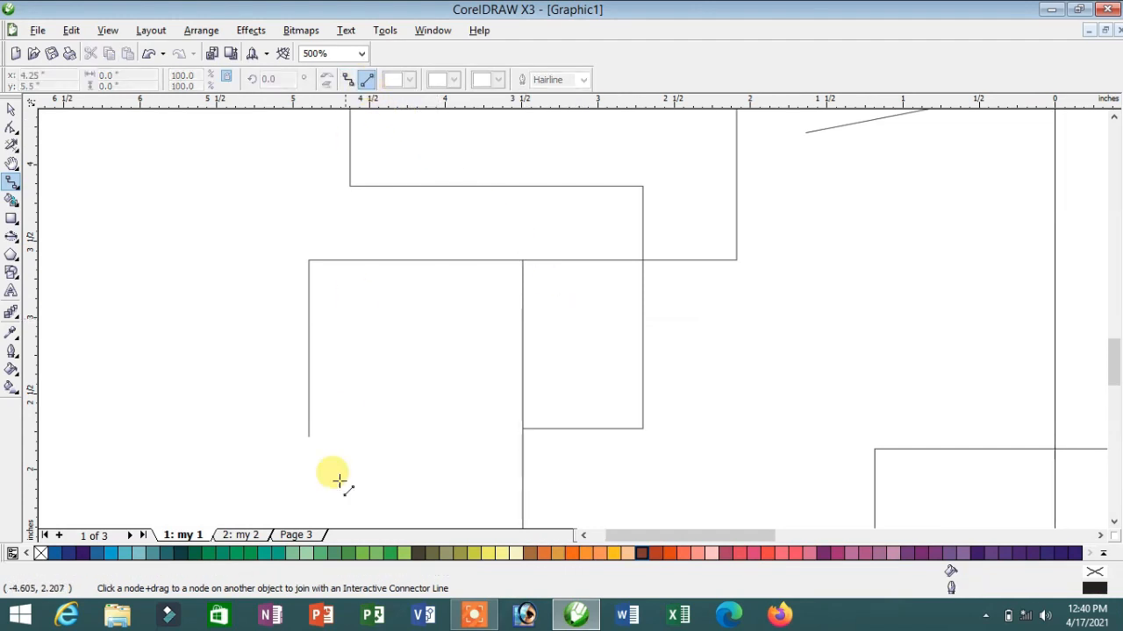
{"action": "left_click_drag", "start_coordinate": [359, 433], "coordinate": [526, 260]}
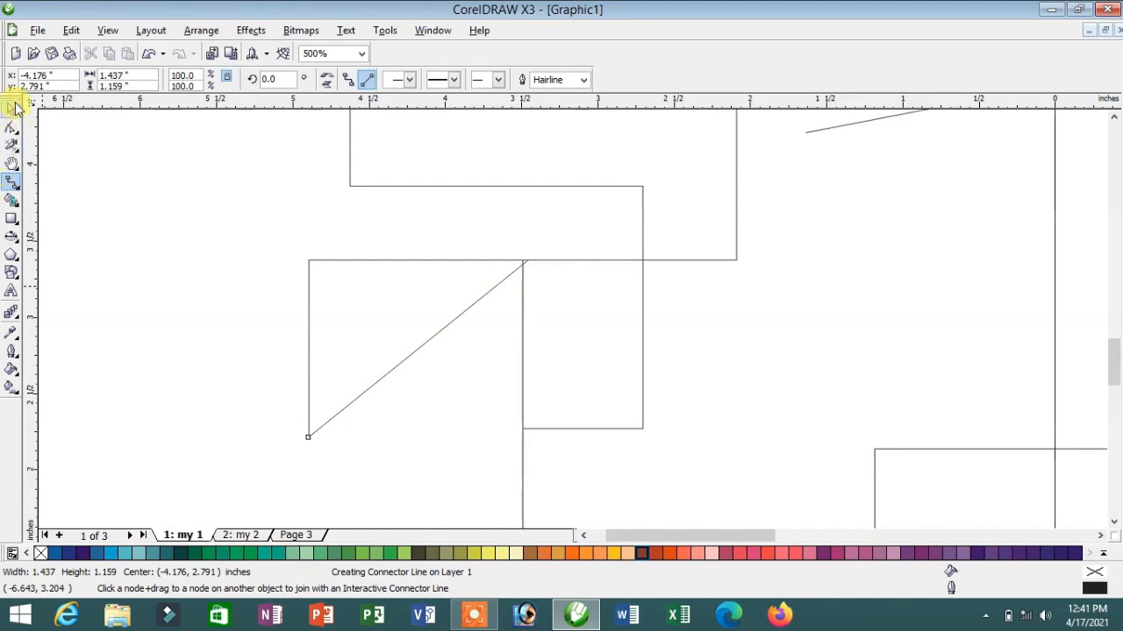
{"action": "left_click", "coordinate": [15, 107]}
{"action": "left_click", "coordinate": [572, 318]}
Start the Dimension tool and go through its Horizontal, Slanted, Callout and Angular types
{"action": "scroll", "coordinate": [573, 319], "scroll_direction": "down", "scroll_amount": 1}
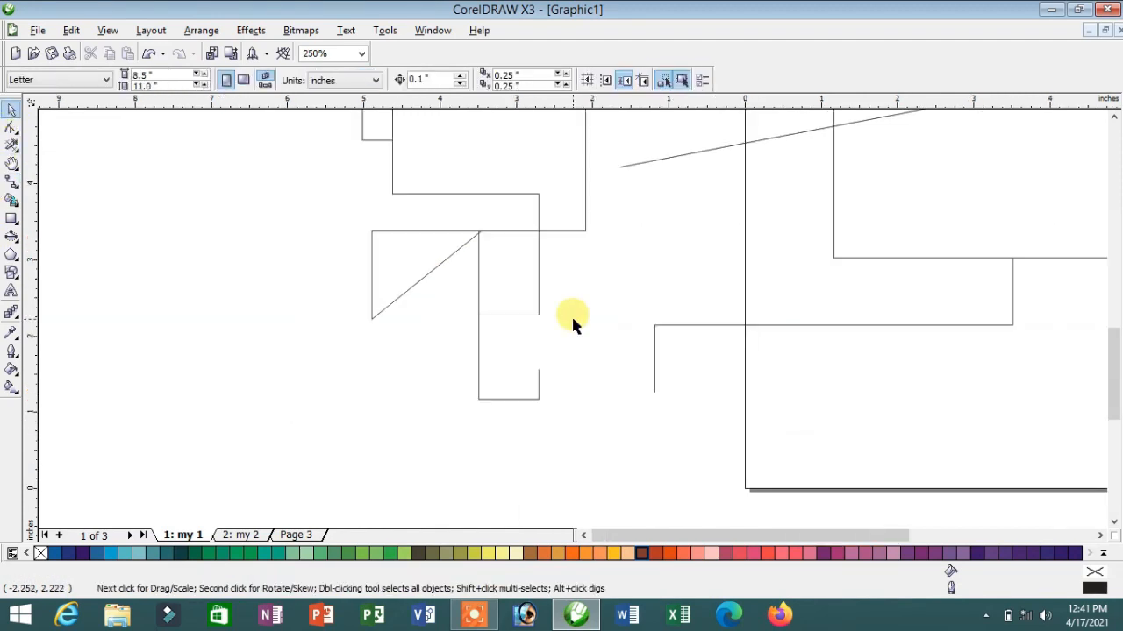
{"action": "scroll", "coordinate": [571, 314], "scroll_direction": "down", "scroll_amount": 2}
{"action": "left_click", "coordinate": [12, 181]}
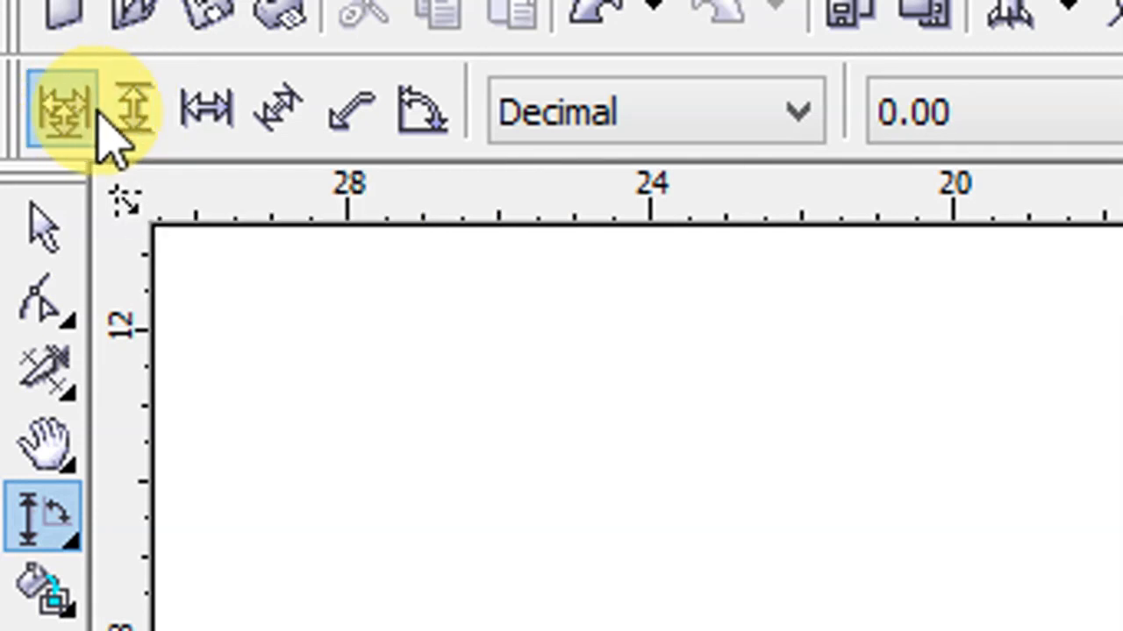
{"action": "left_click", "coordinate": [207, 110]}
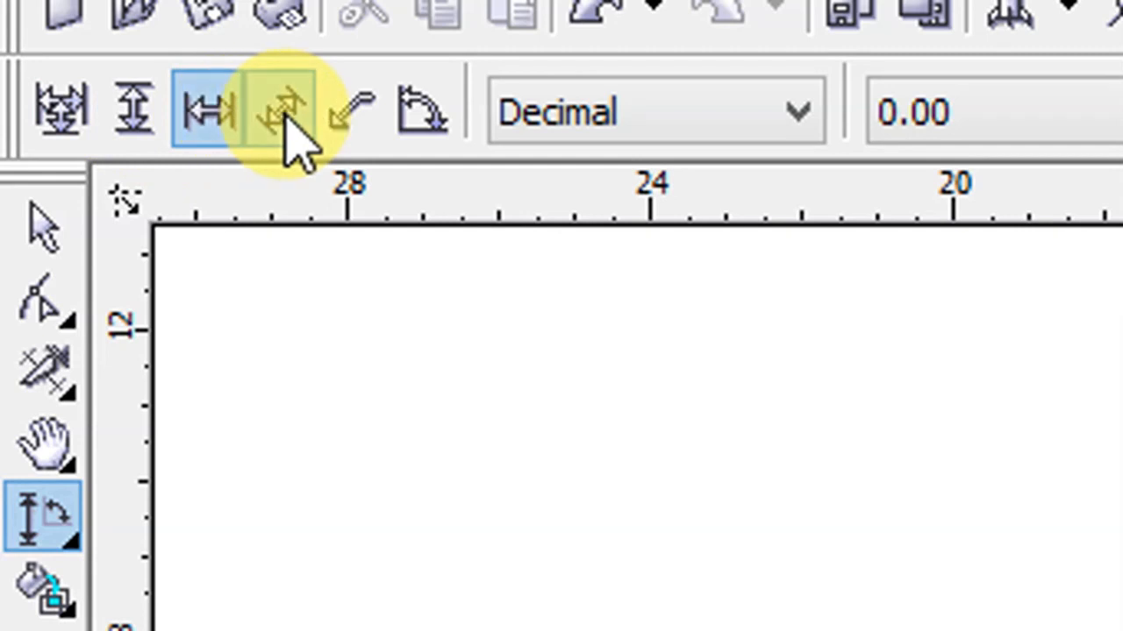
{"action": "left_click", "coordinate": [280, 110]}
{"action": "left_click", "coordinate": [352, 110]}
{"action": "left_click", "coordinate": [420, 112]}
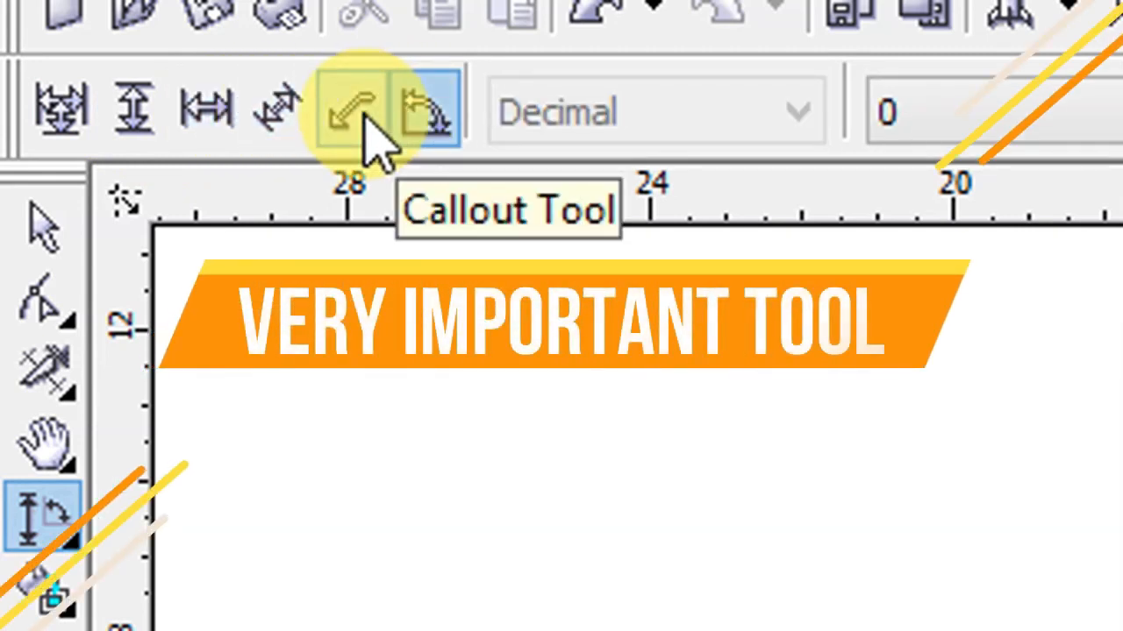
Draw a horizontal dimension about 5 inches long in the empty area beside the page, with its text placed mid-line
{"action": "left_click", "coordinate": [91, 115]}
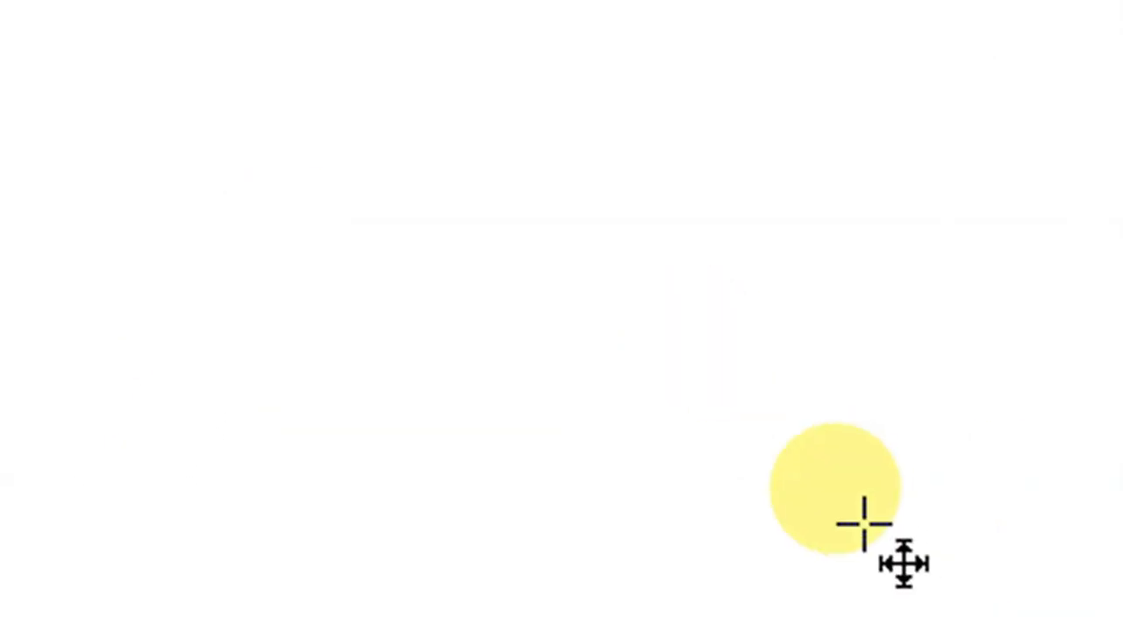
{"action": "left_click", "coordinate": [169, 116]}
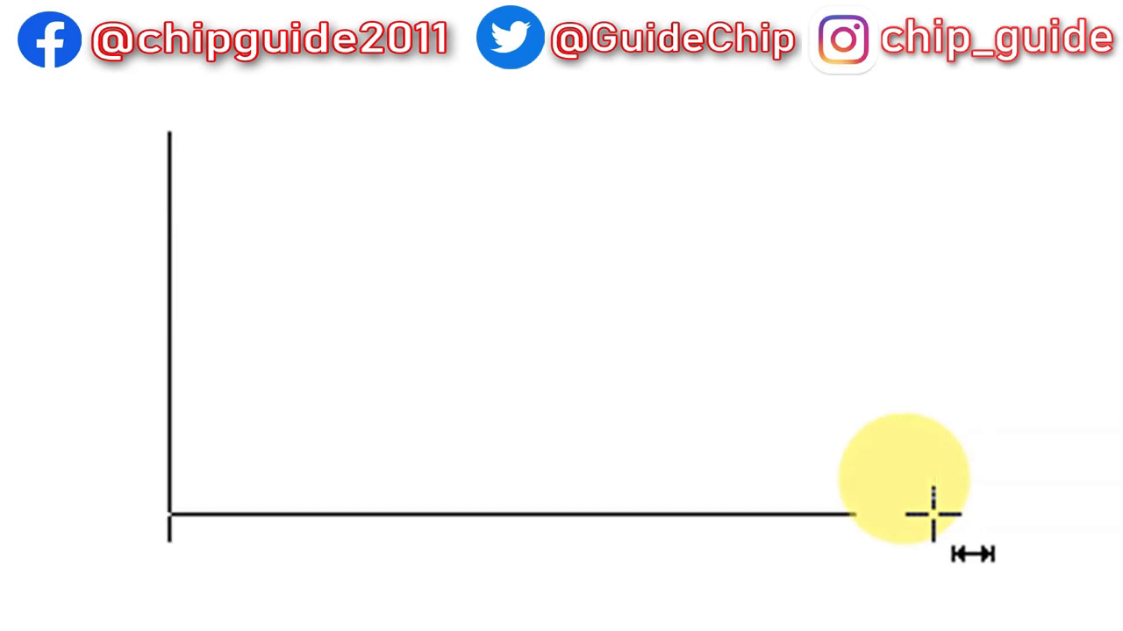
{"action": "left_click", "coordinate": [932, 515]}
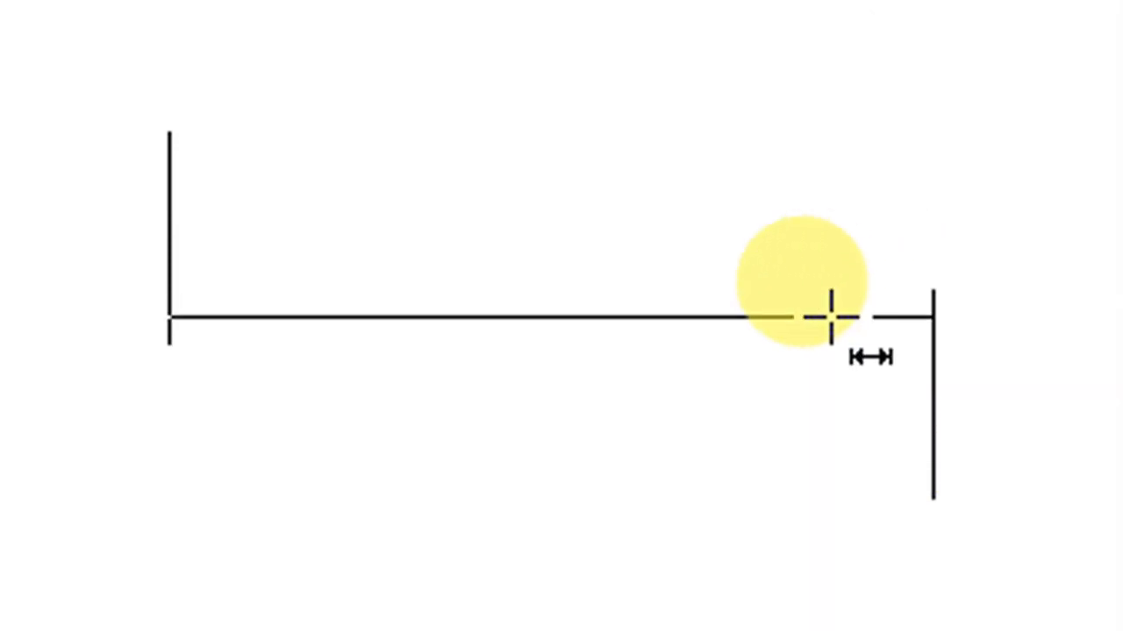
{"action": "left_click", "coordinate": [580, 307]}
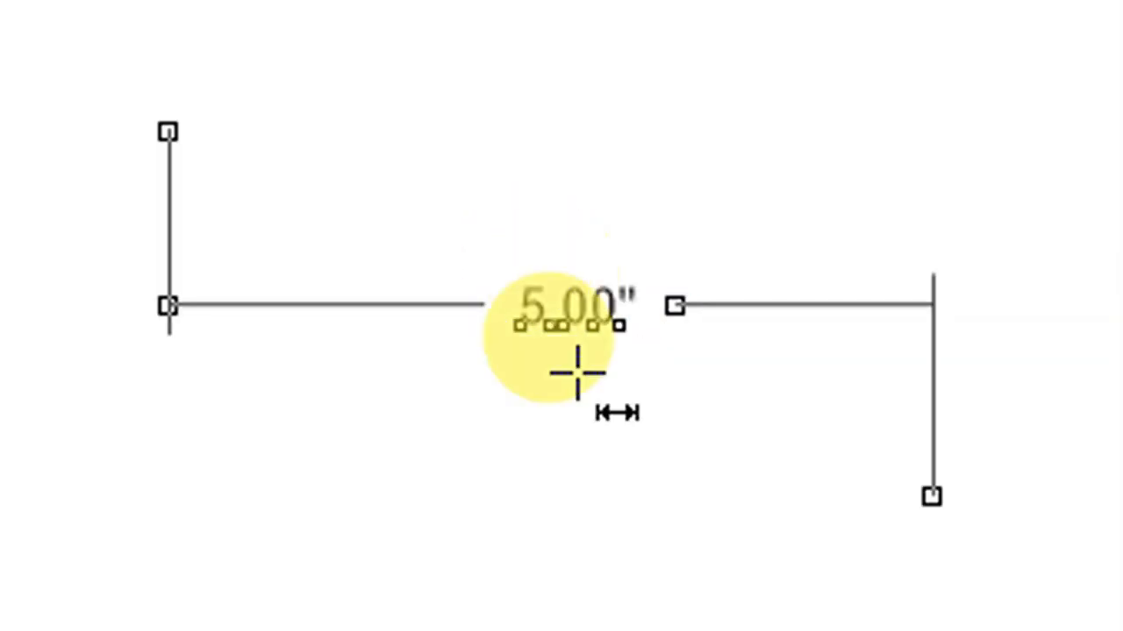
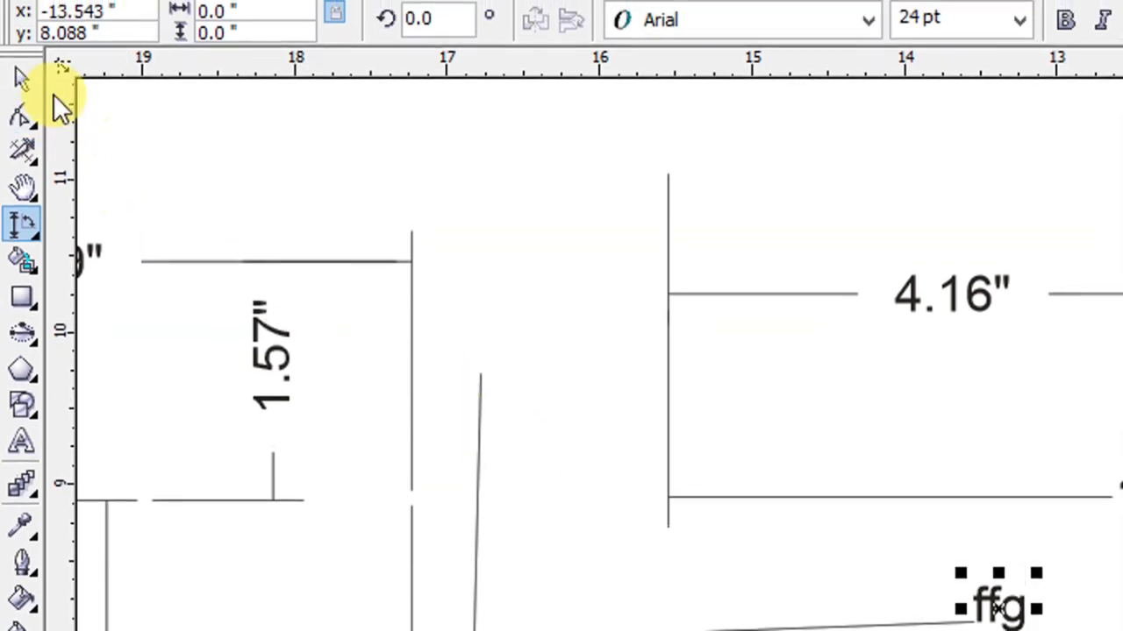
Draw an angular dimension of about 63 degrees above the slanted dimensions, placing its label near the steeper arm
{"action": "left_click", "coordinate": [27, 76]}
{"action": "left_click", "coordinate": [22, 234]}
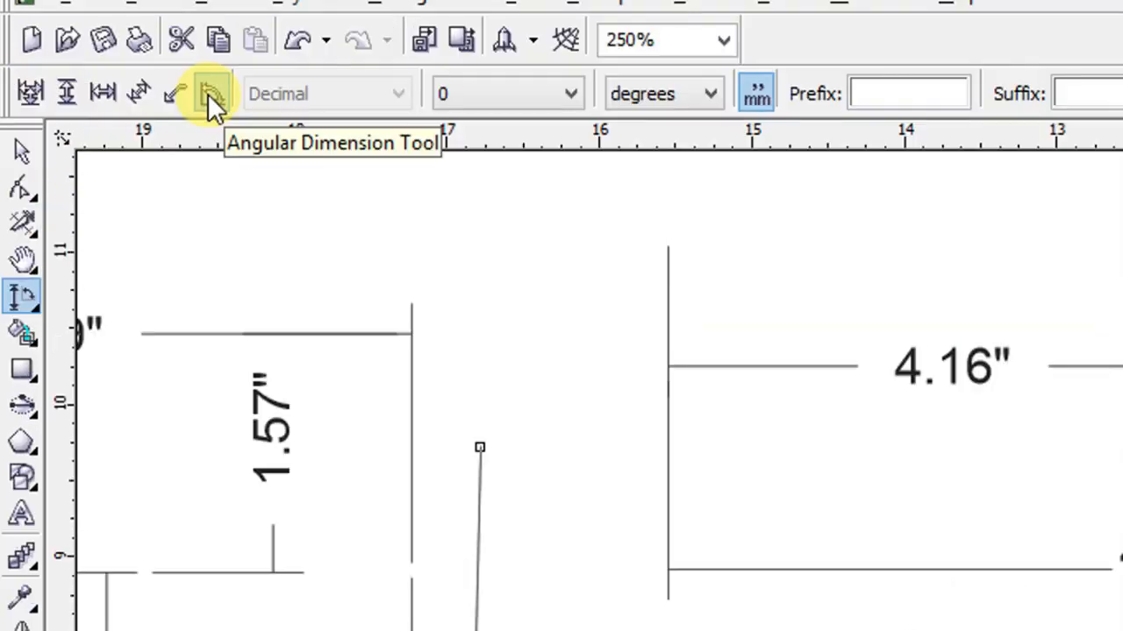
{"action": "left_click", "coordinate": [209, 34]}
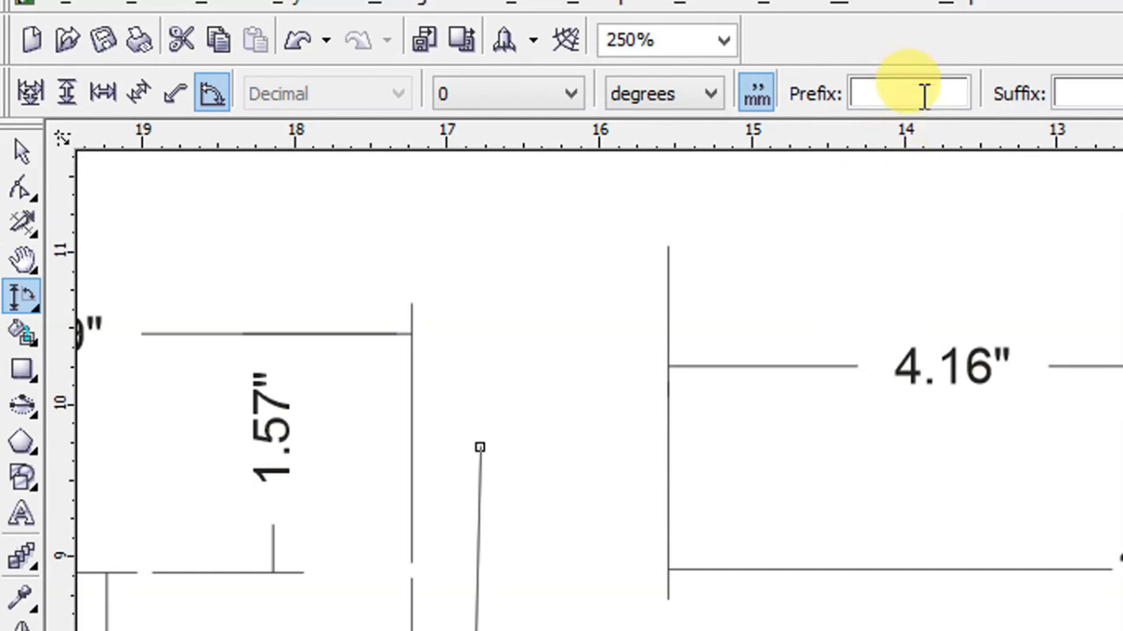
{"action": "left_click", "coordinate": [924, 97]}
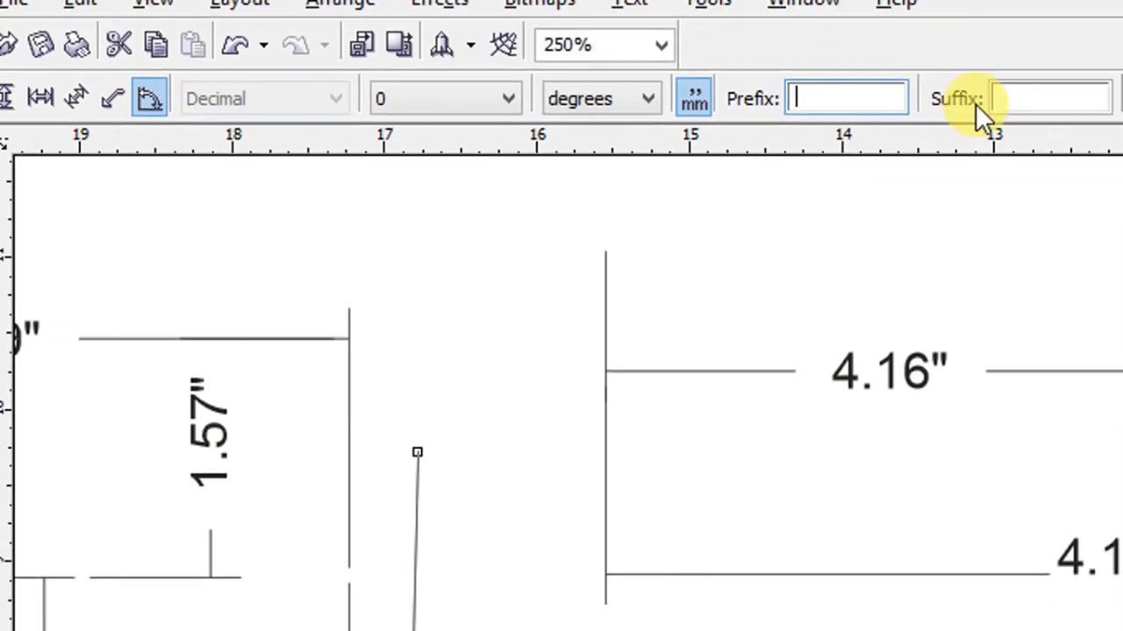
{"action": "left_click", "coordinate": [759, 96]}
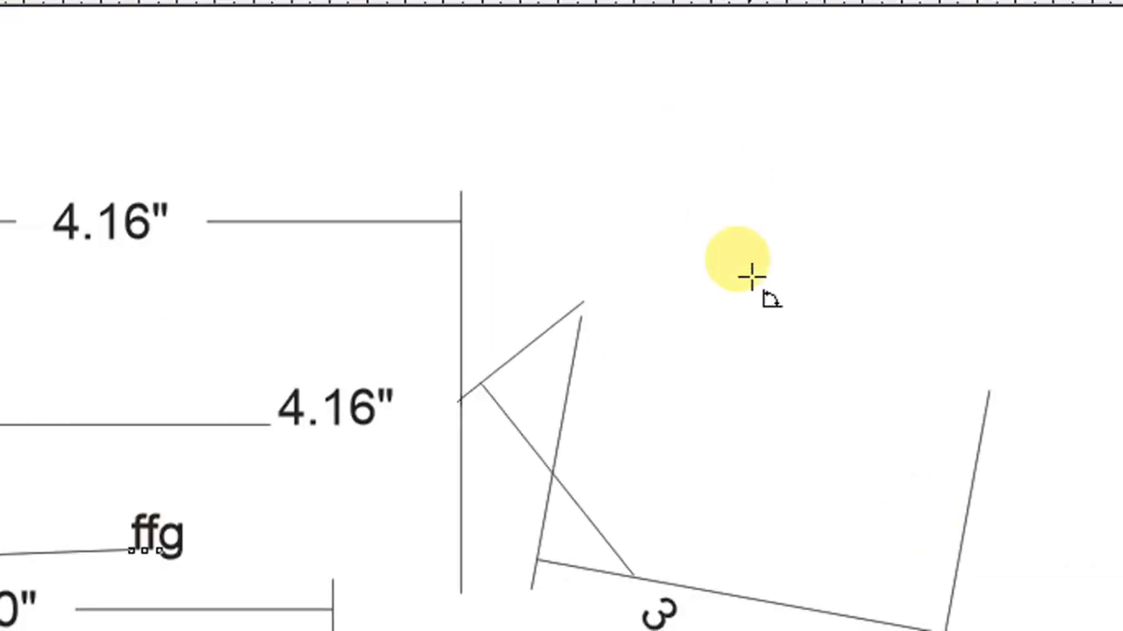
{"action": "left_click_drag", "start_coordinate": [695, 160], "coordinate": [792, 509]}
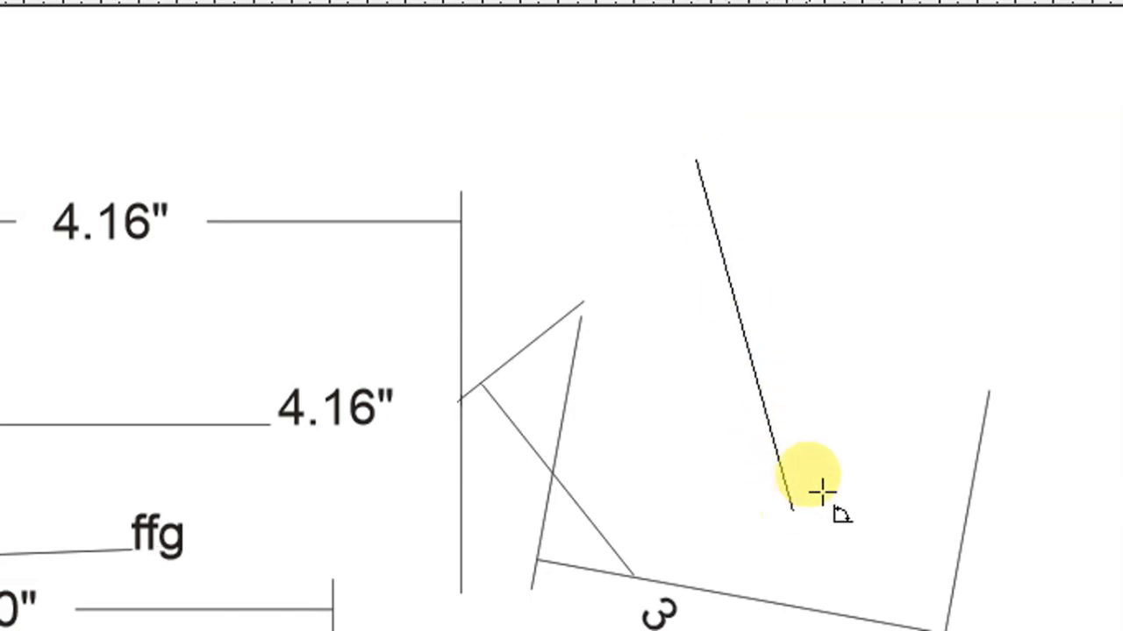
{"action": "left_click", "coordinate": [952, 231]}
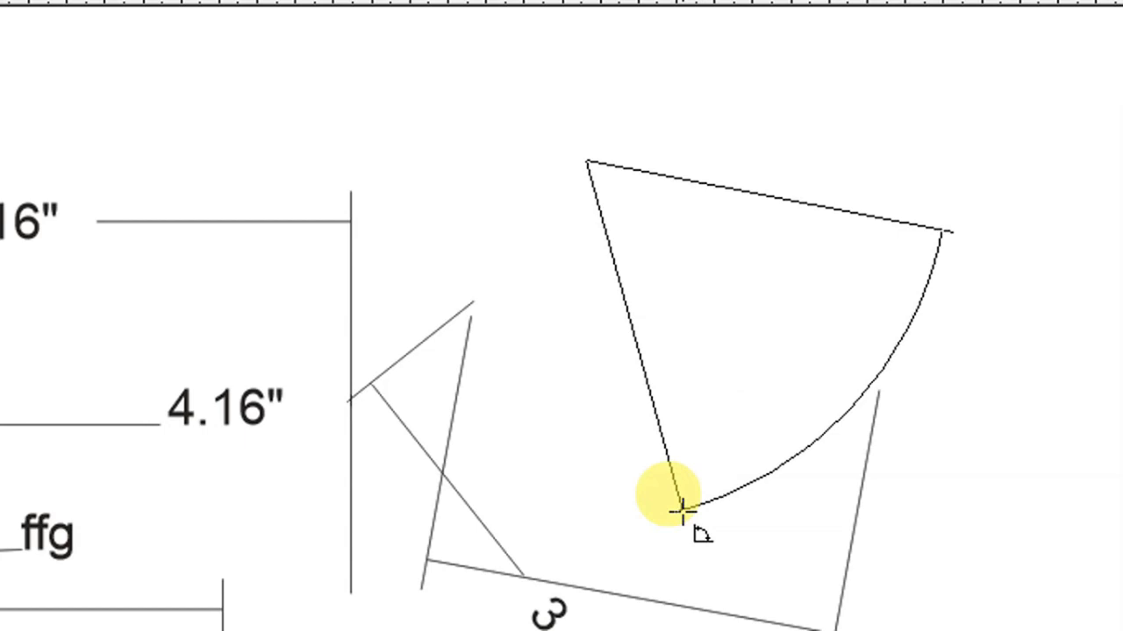
{"action": "left_click", "coordinate": [682, 510]}
{"action": "left_click", "coordinate": [626, 263]}
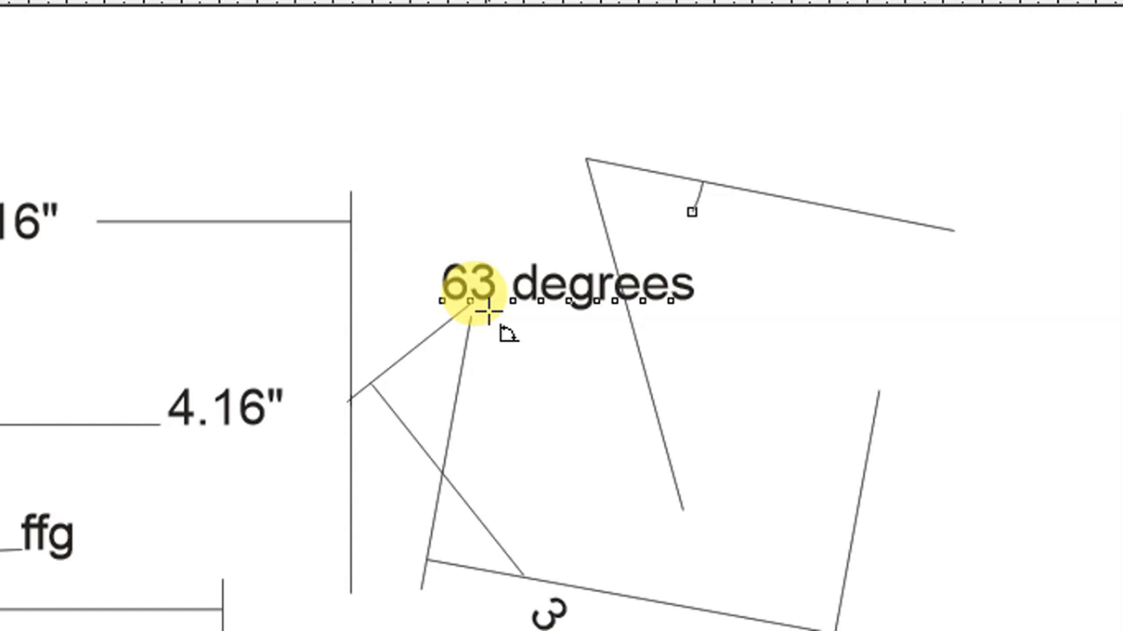
Draw an angular dimension of about 90 degrees above the page's upper-left corner, with one vertical and one horizontal arm
{"action": "scroll", "coordinate": [611, 265], "scroll_direction": "down", "scroll_amount": 5}
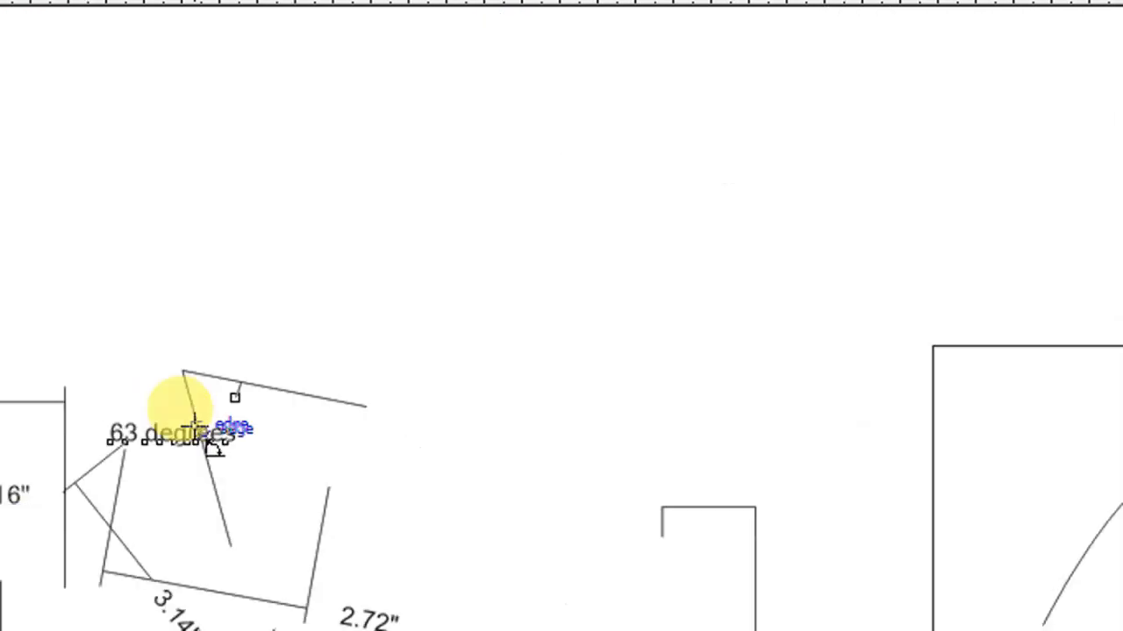
{"action": "scroll", "coordinate": [176, 451], "scroll_direction": "up", "scroll_amount": 2}
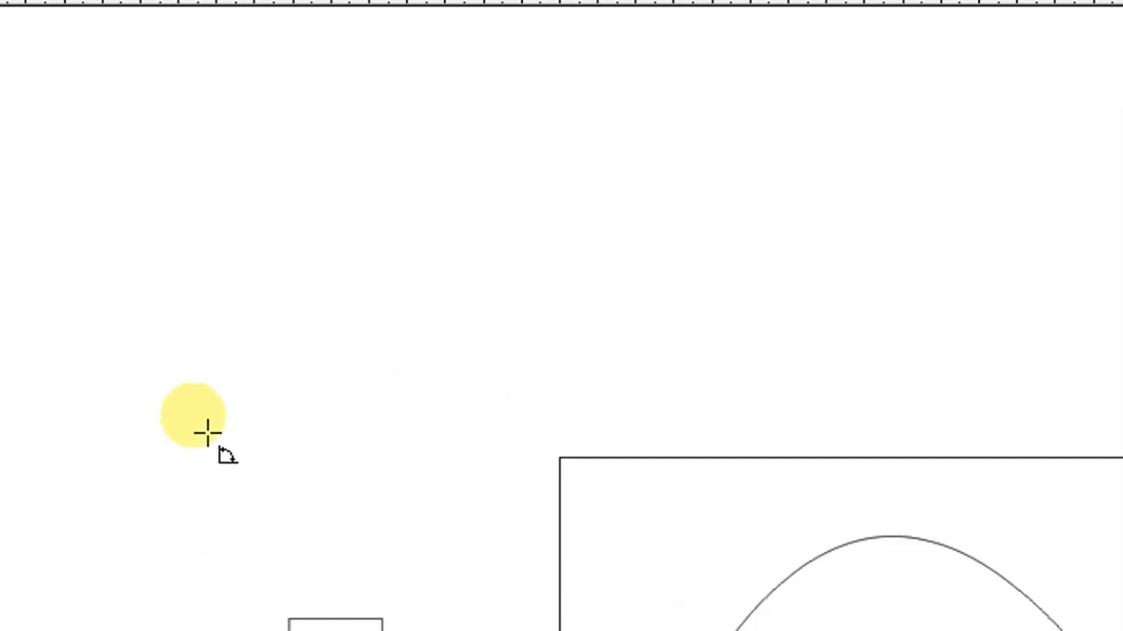
{"action": "left_click", "coordinate": [288, 158]}
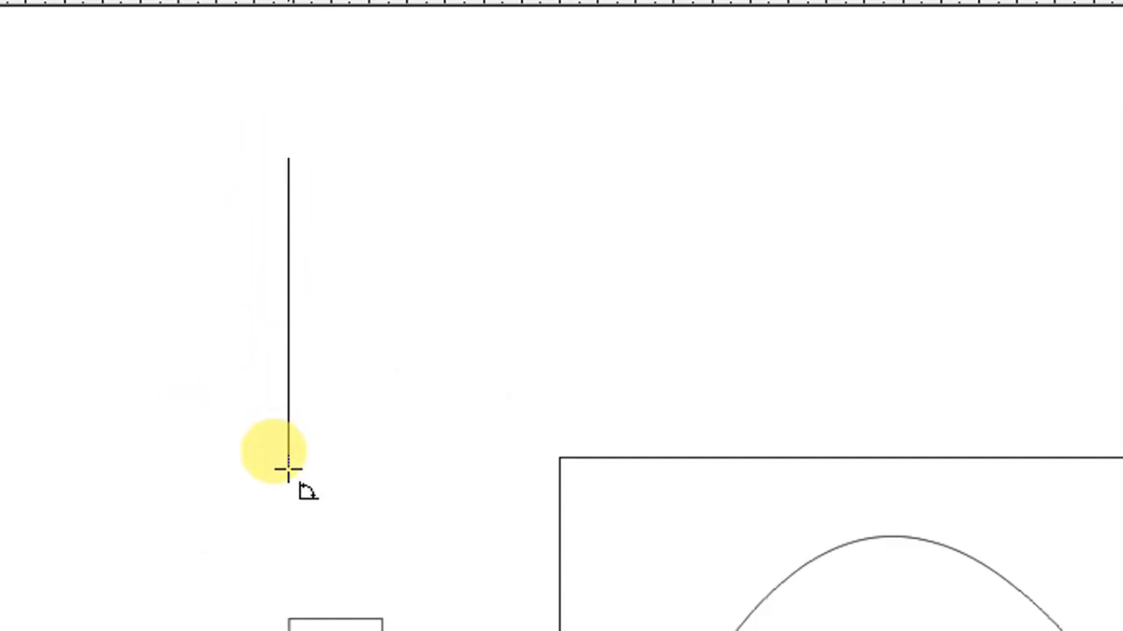
{"action": "left_click", "coordinate": [288, 516]}
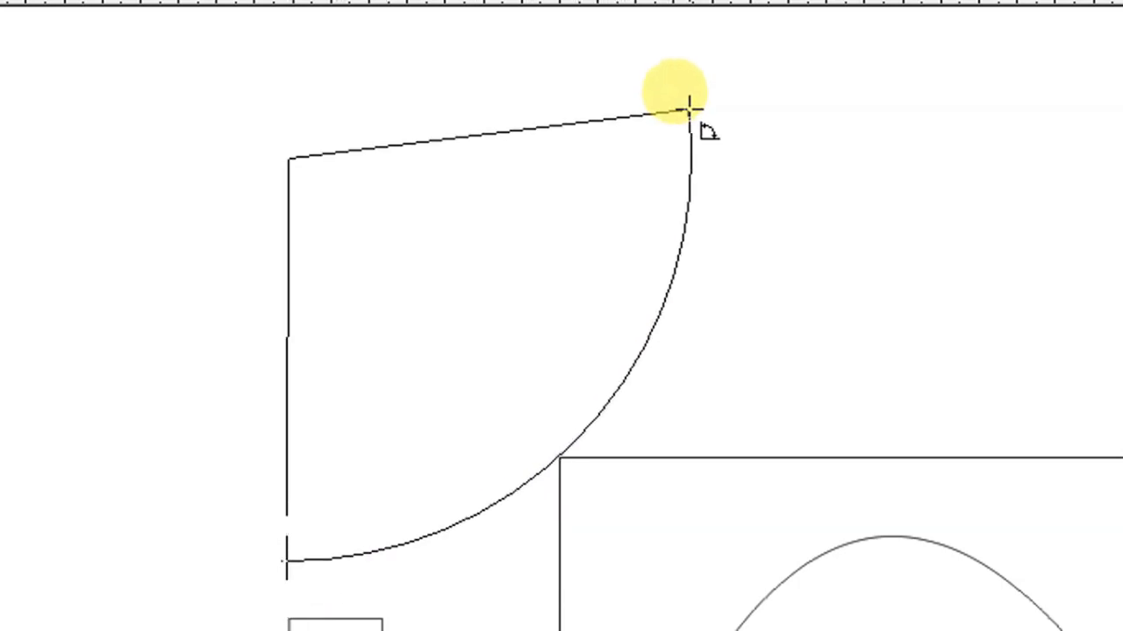
{"action": "left_click", "coordinate": [691, 162]}
{"action": "left_click", "coordinate": [462, 162]}
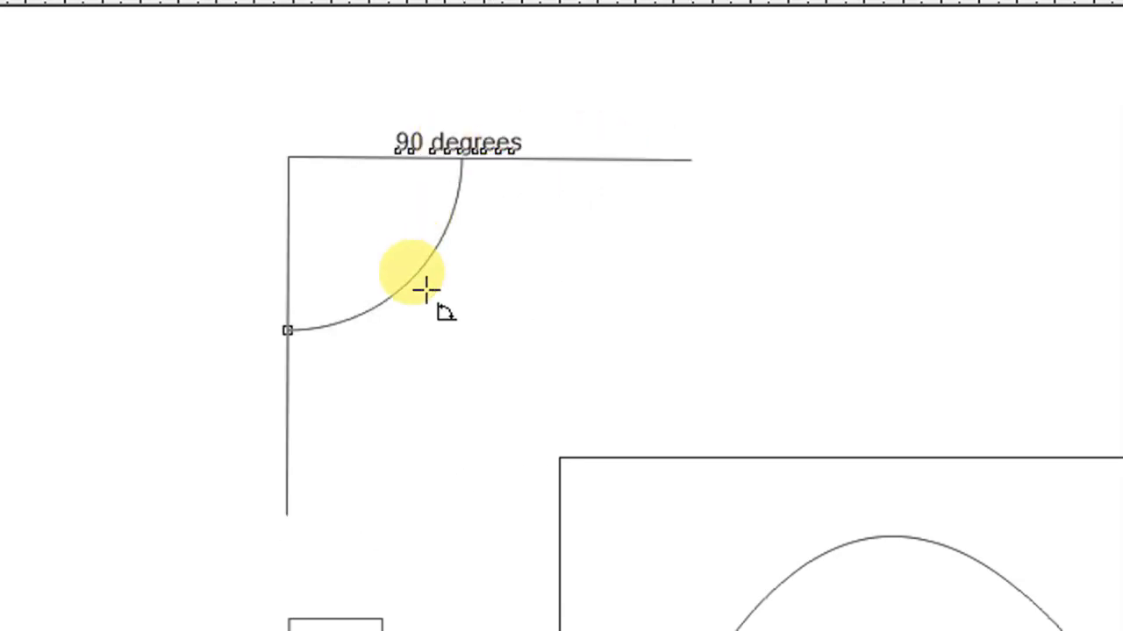
{"action": "scroll", "coordinate": [416, 150], "scroll_direction": "up", "scroll_amount": 2}
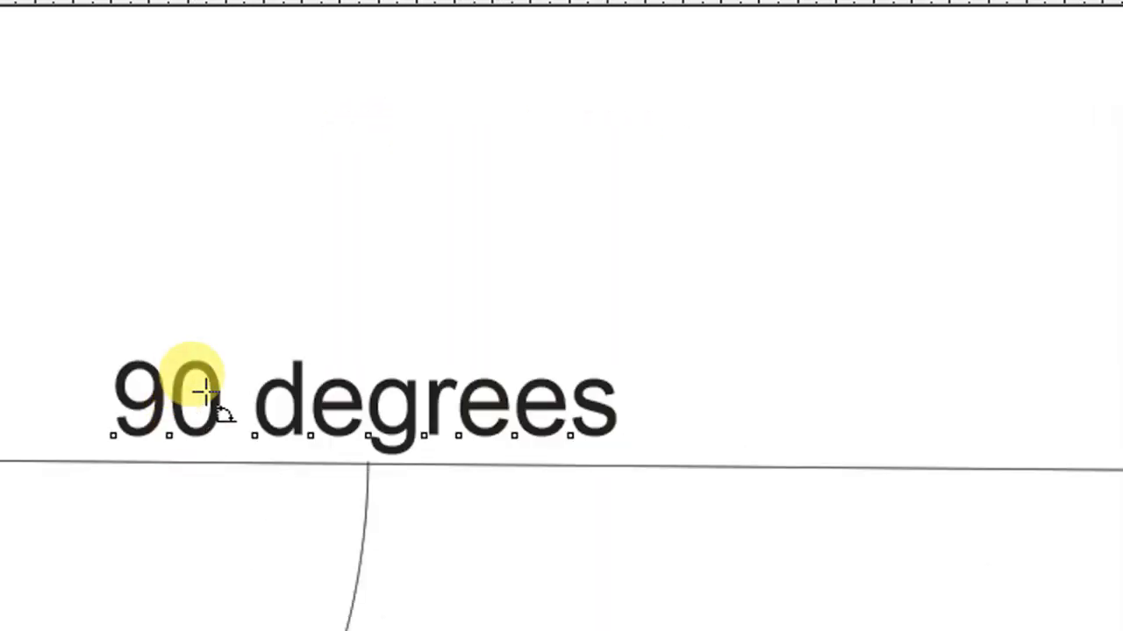
Draw a large polygon in the empty area above the dimensions and set it to 11 sides
{"action": "scroll", "coordinate": [410, 386], "scroll_direction": "down", "scroll_amount": 3}
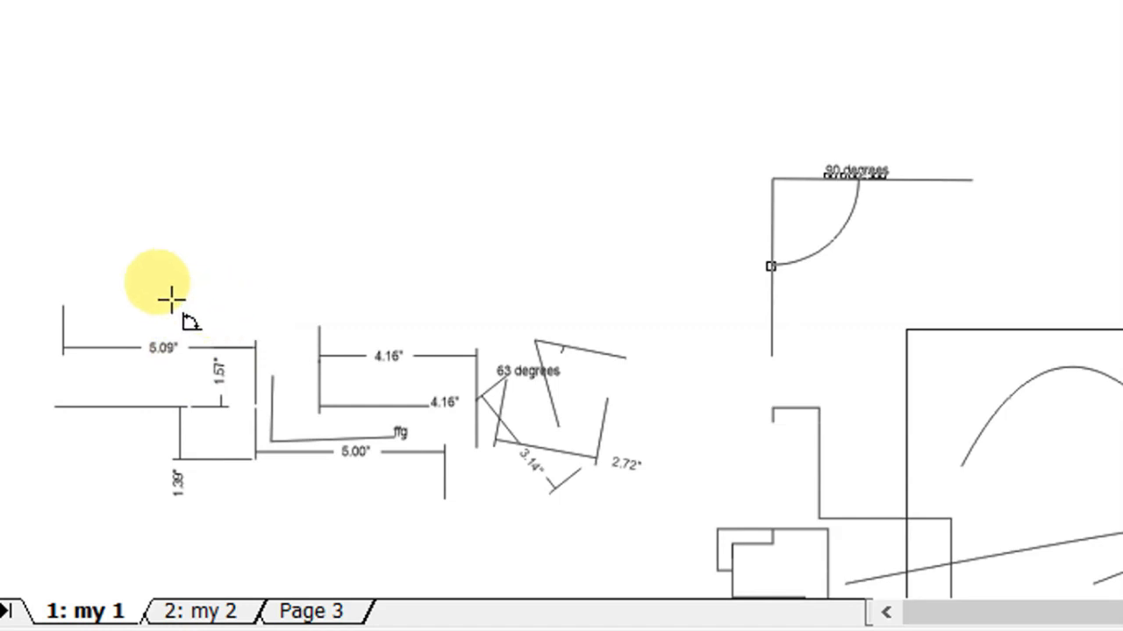
{"action": "left_click", "coordinate": [22, 248]}
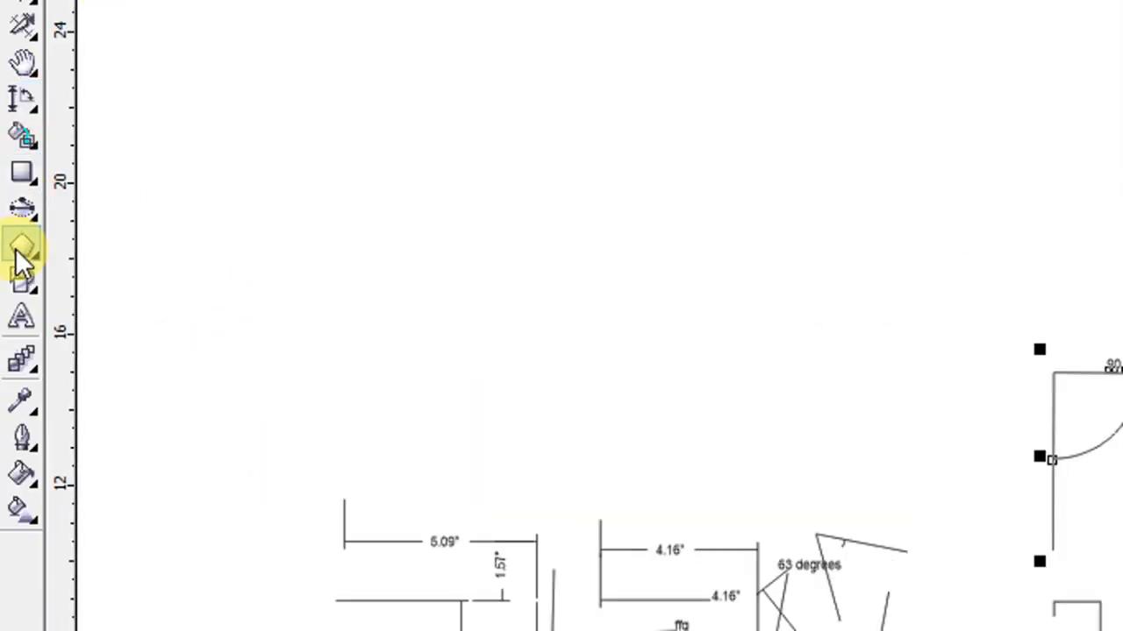
{"action": "left_click_drag", "start_coordinate": [239, 130], "coordinate": [496, 355]}
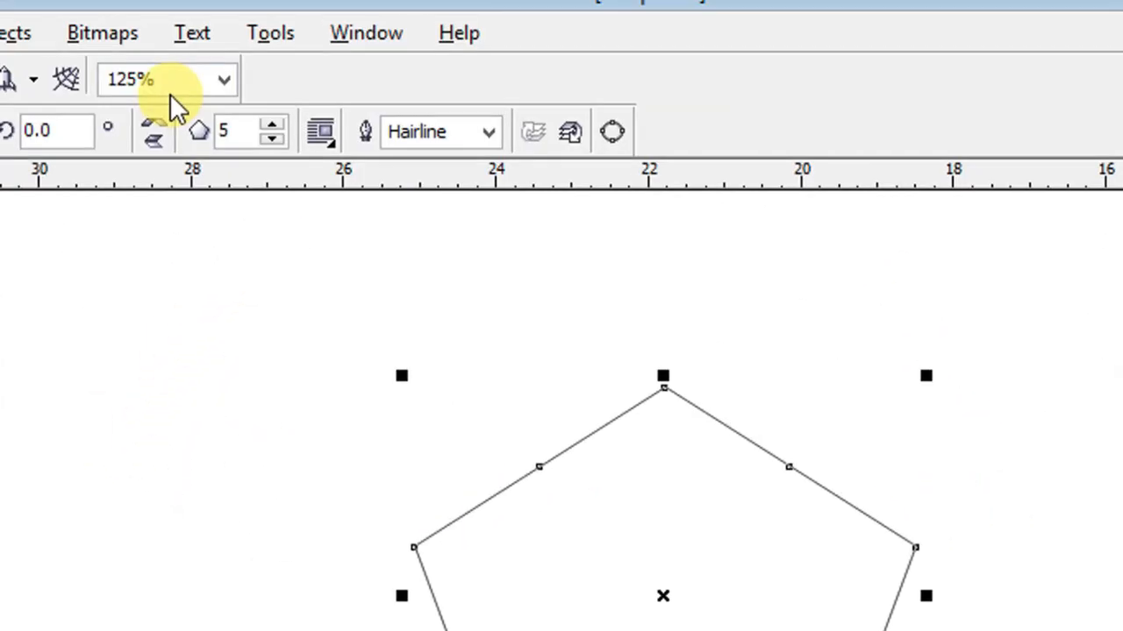
{"action": "left_click", "coordinate": [272, 125]}
{"action": "left_click", "coordinate": [272, 126]}
{"action": "left_click", "coordinate": [272, 126]}
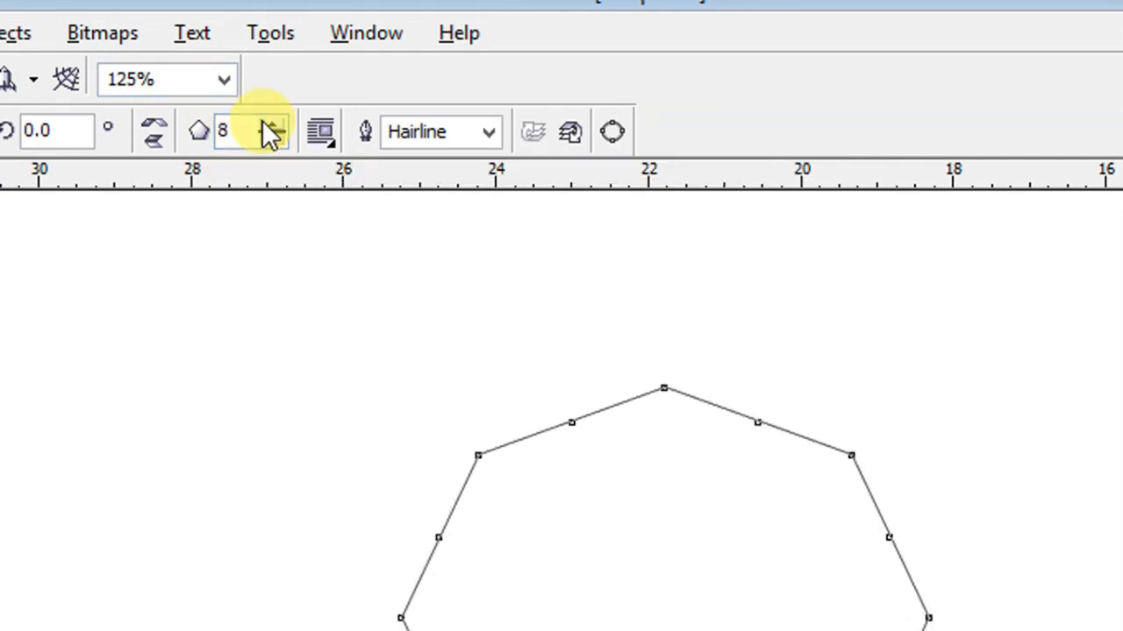
{"action": "left_click", "coordinate": [272, 125]}
{"action": "left_click", "coordinate": [272, 125]}
{"action": "left_click", "coordinate": [271, 125]}
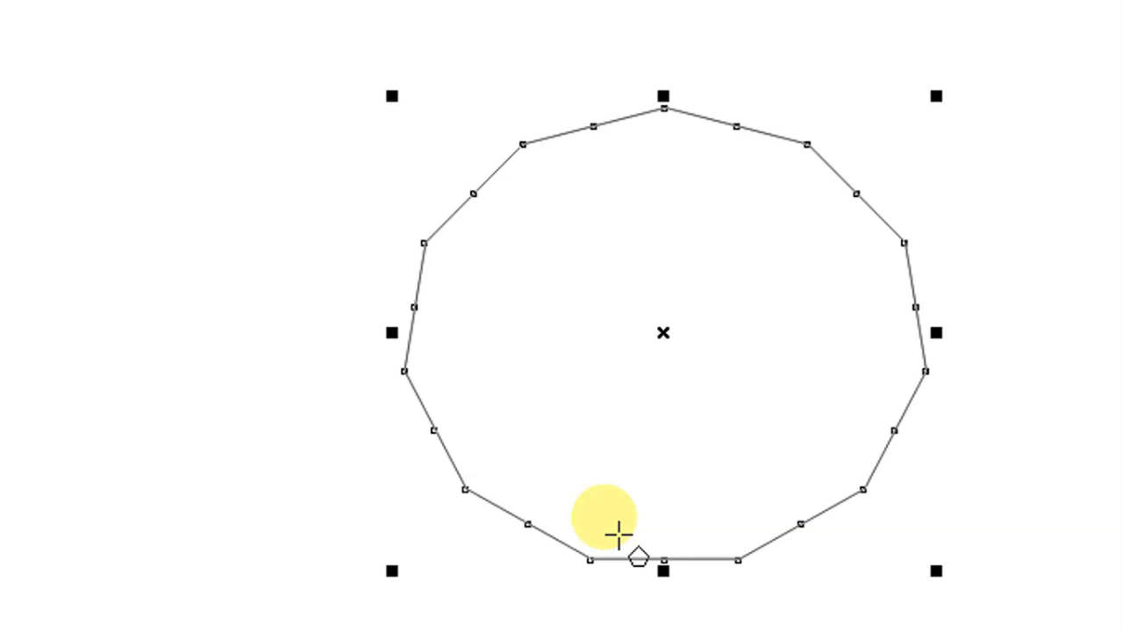
Reshape the polygon into a star with crossing spikes by moving its side and corner nodes, and colour it Autumn Orange
{"action": "left_click", "coordinate": [21, 82]}
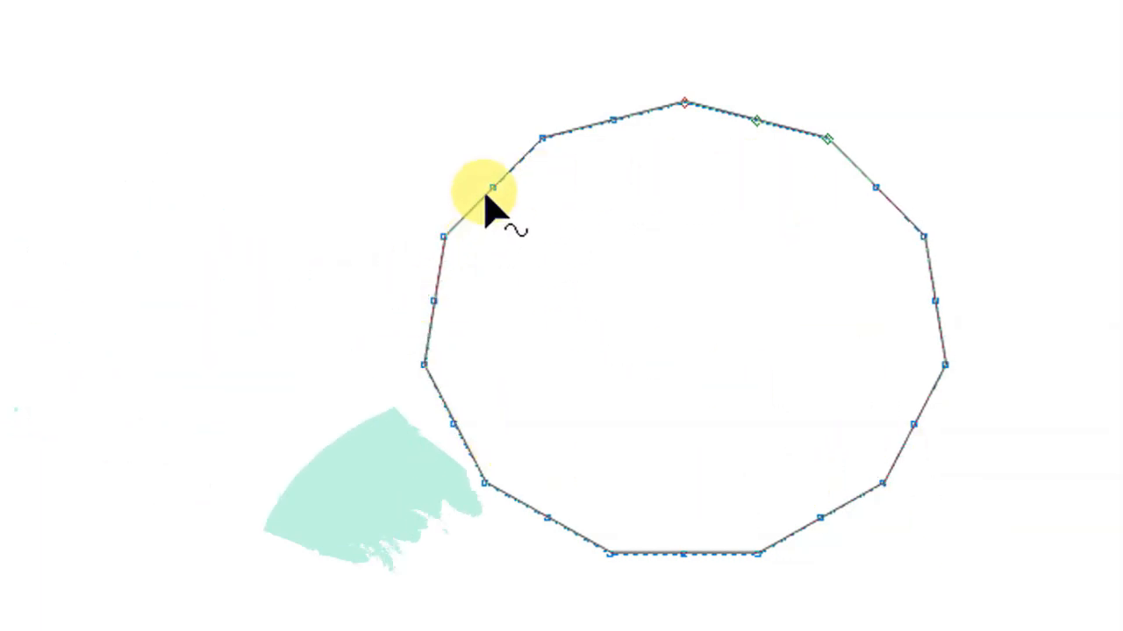
{"action": "left_click_drag", "start_coordinate": [490, 190], "coordinate": [603, 531]}
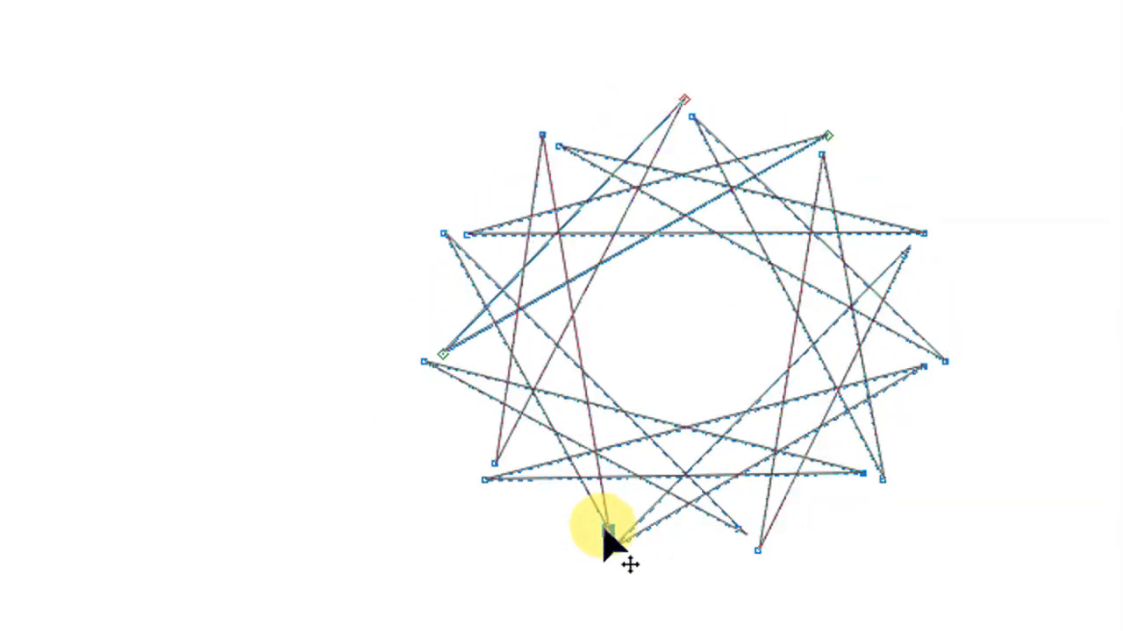
{"action": "left_click_drag", "start_coordinate": [484, 477], "coordinate": [430, 100]}
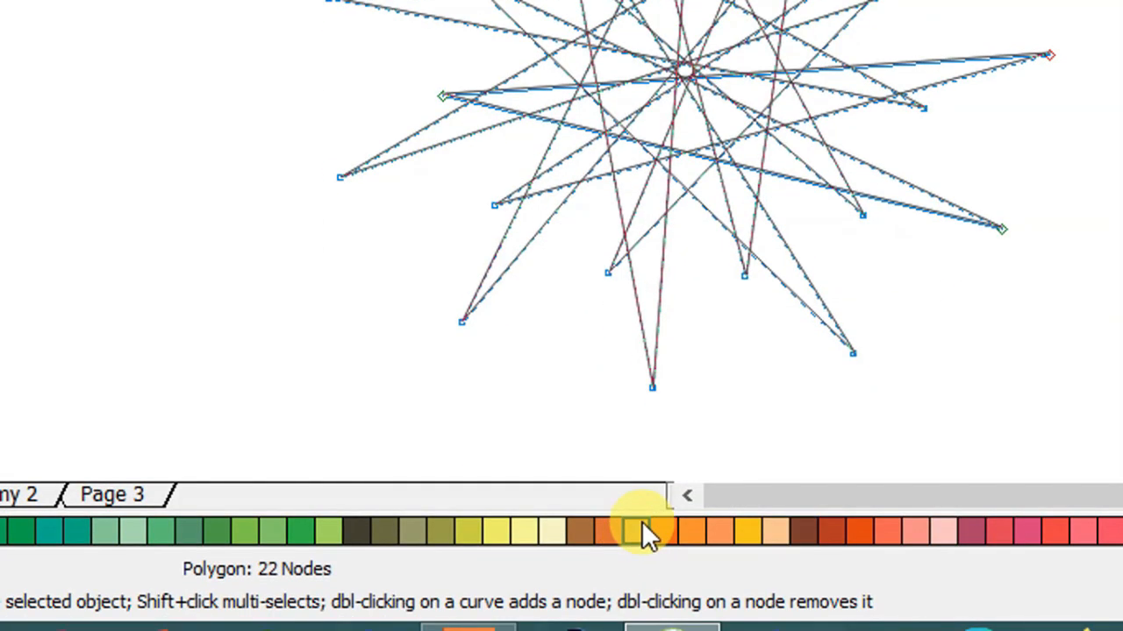
{"action": "left_click", "coordinate": [644, 531]}
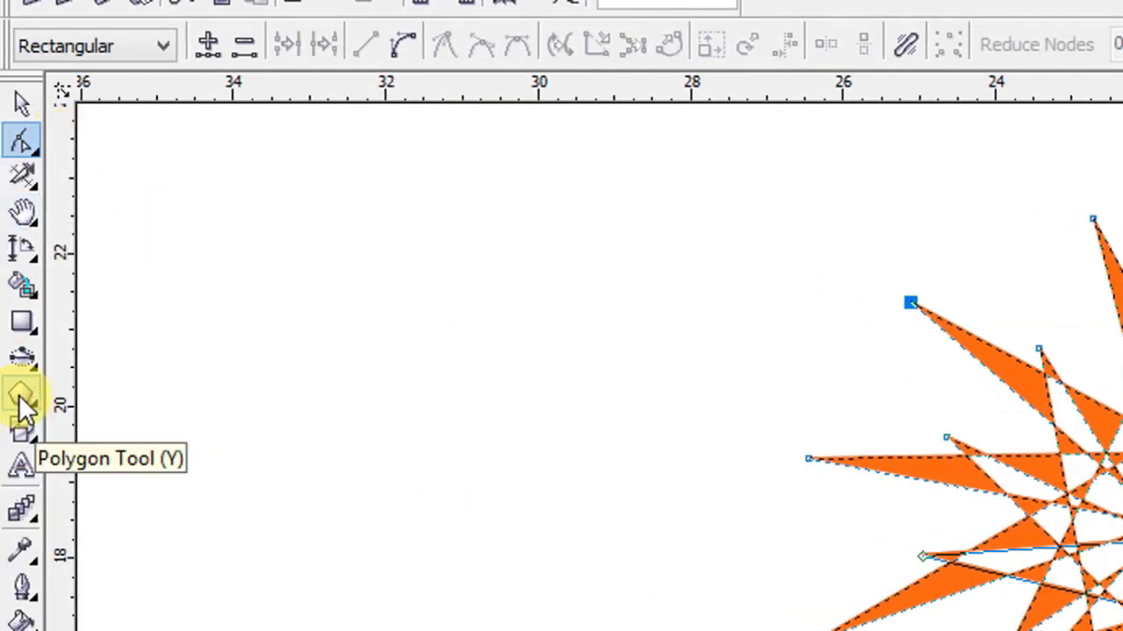
Increase the orange star polygon to 20 sides and return to editing its nodes
{"action": "left_click", "coordinate": [21, 399]}
{"action": "left_click", "coordinate": [773, 40]}
{"action": "left_click", "coordinate": [773, 40]}
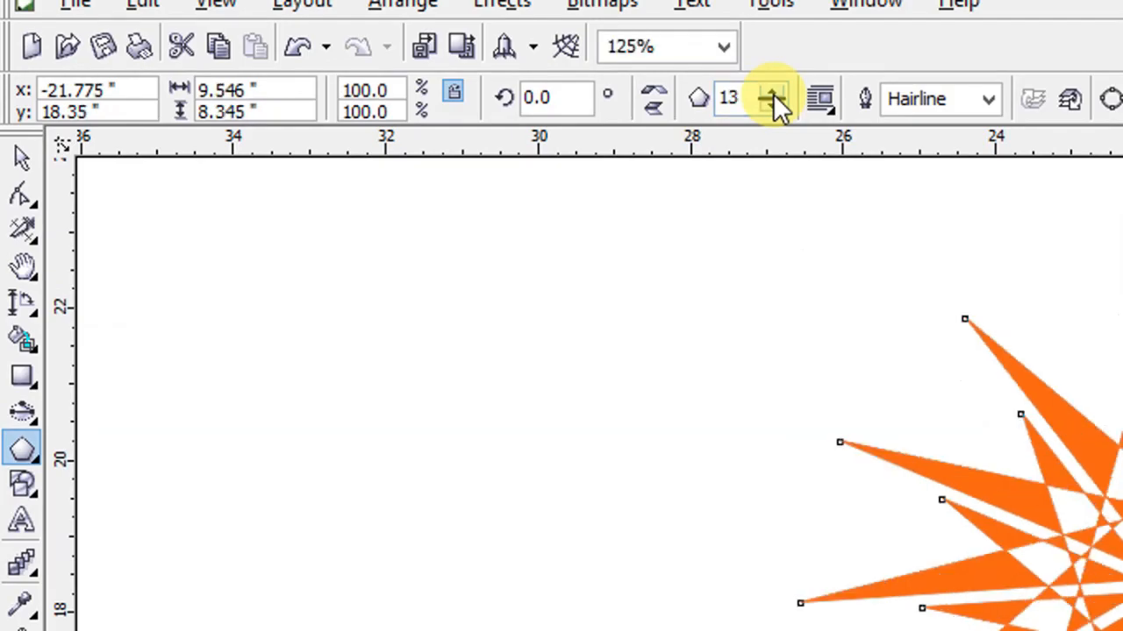
{"action": "left_click", "coordinate": [772, 93]}
{"action": "left_click", "coordinate": [773, 93]}
{"action": "left_click", "coordinate": [772, 93]}
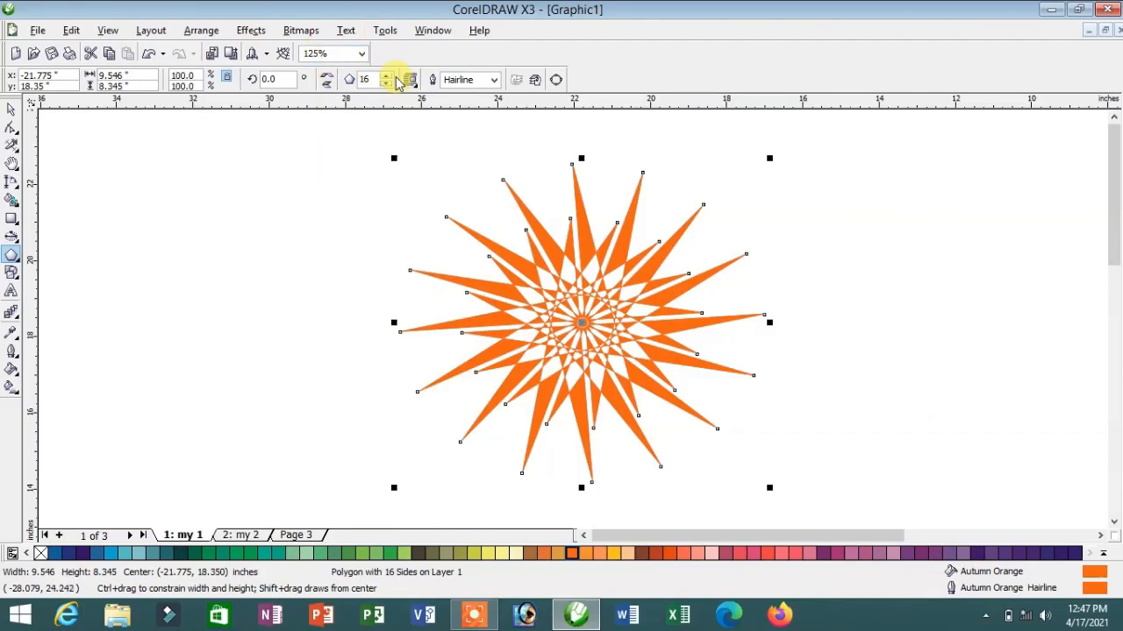
{"action": "left_click", "coordinate": [384, 77]}
{"action": "left_click", "coordinate": [384, 76]}
{"action": "left_click", "coordinate": [384, 77]}
{"action": "left_click", "coordinate": [384, 76]}
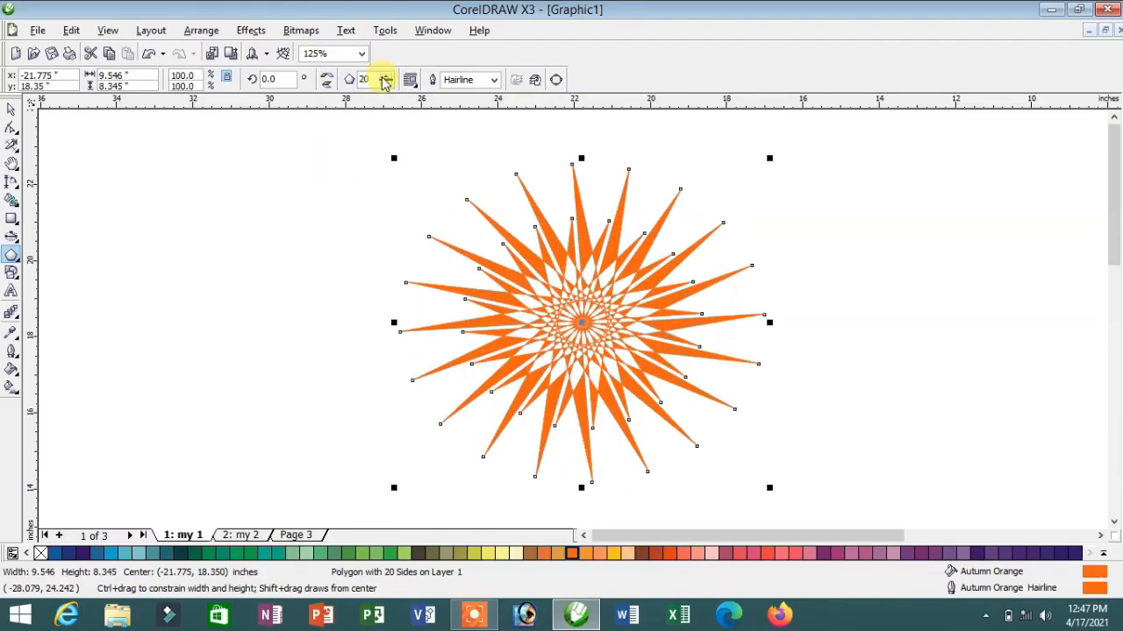
{"action": "left_click", "coordinate": [12, 127]}
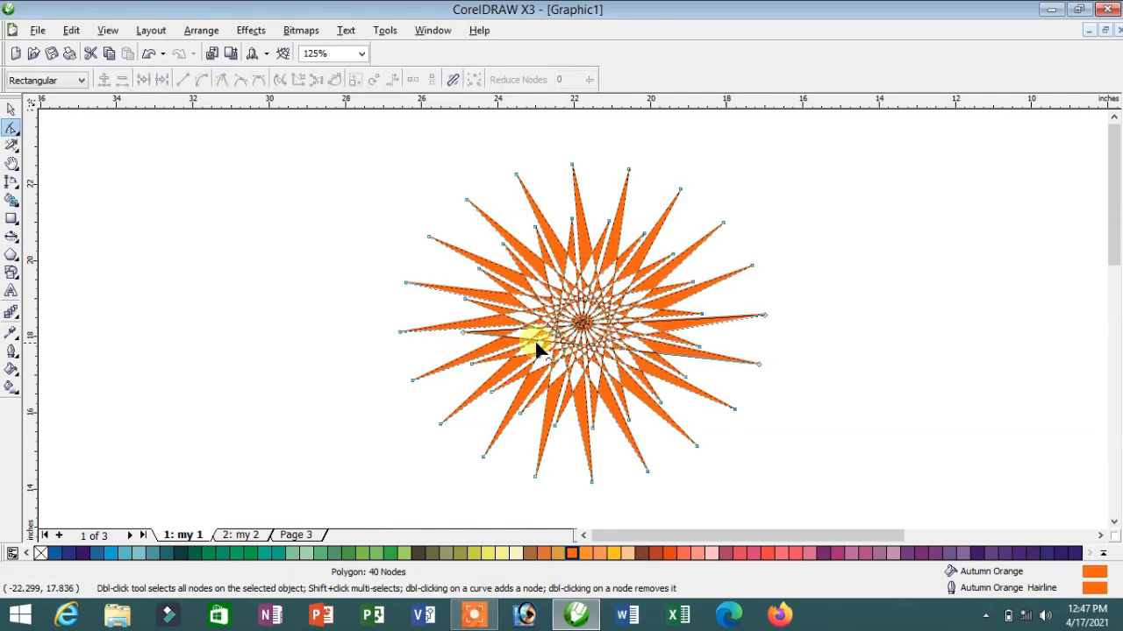
Reshape the 20-sided orange star by moving its inner nodes, so that slender spikes surround a solid circular centre
{"action": "left_click_drag", "start_coordinate": [459, 331], "coordinate": [421, 202]}
{"action": "left_click_drag", "start_coordinate": [374, 366], "coordinate": [686, 446]}
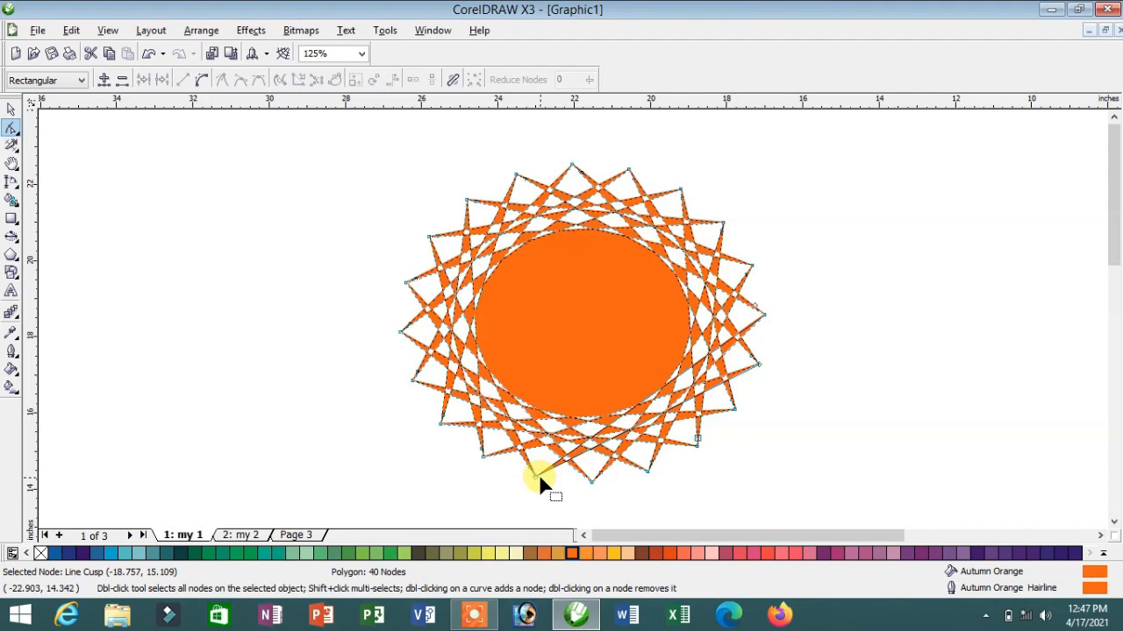
{"action": "left_click_drag", "start_coordinate": [539, 476], "coordinate": [619, 293]}
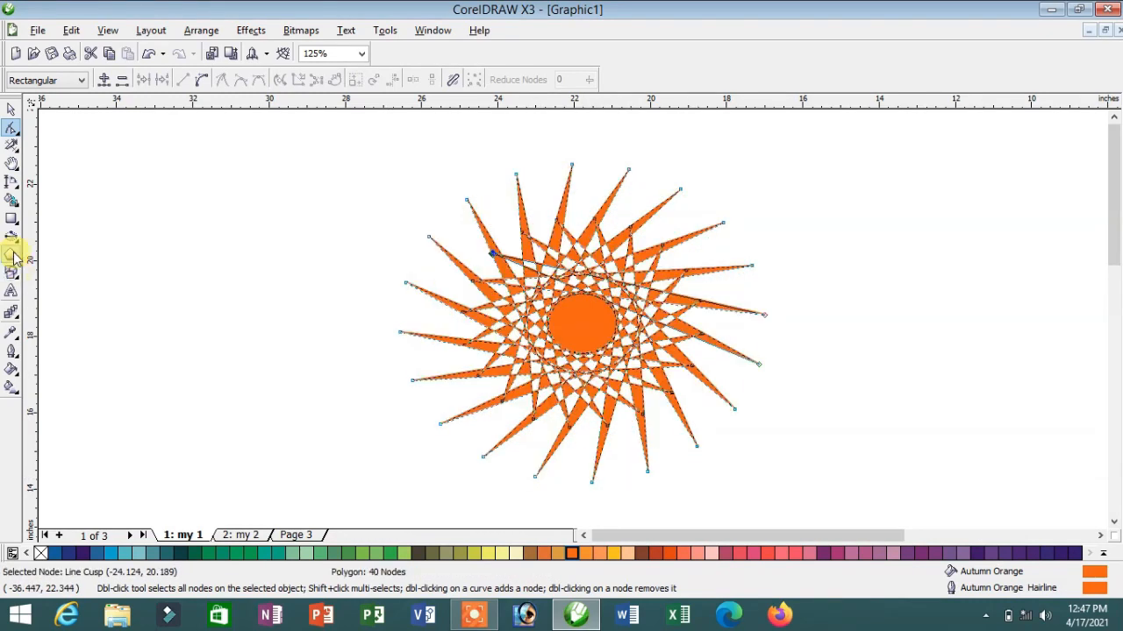
Draw a five-pointed star about 6.1 by 5.6 inches in the empty area left of the orange star
{"action": "left_click", "coordinate": [12, 255]}
{"action": "left_click", "coordinate": [62, 264]}
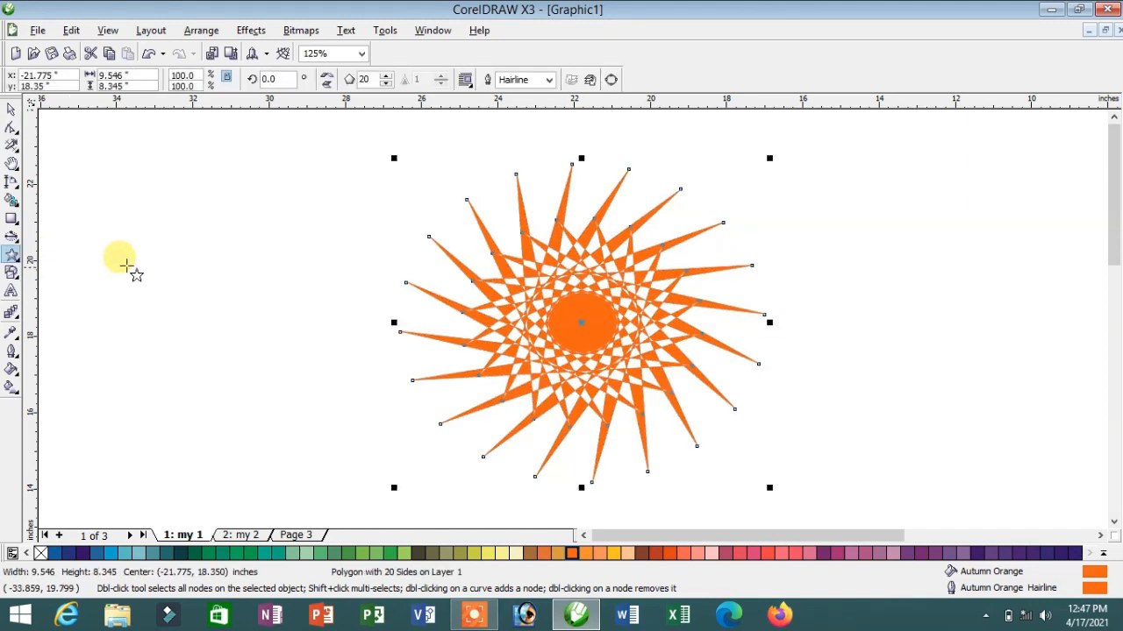
{"action": "mouse_move", "coordinate": [137, 209]}
{"action": "left_mouse_down"}
{"action": "mouse_move", "coordinate": [193, 307]}
{"action": "mouse_move", "coordinate": [353, 436]}
{"action": "mouse_move", "coordinate": [381, 435]}
{"action": "left_mouse_up"}
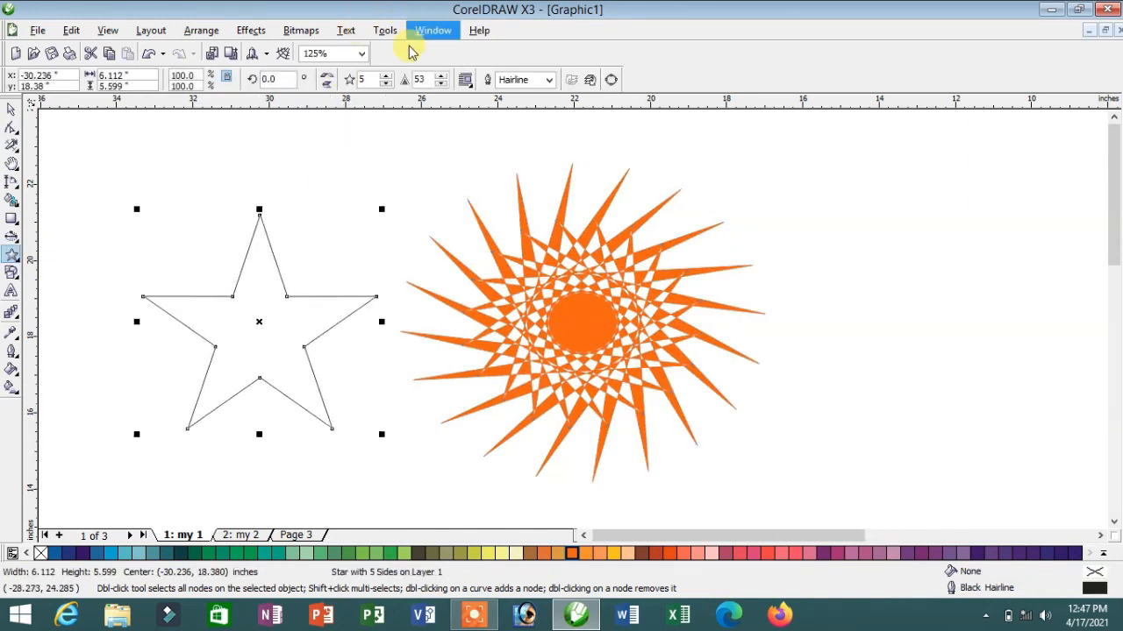
Set the new outline star to 12 points and move its inner nodes slightly outward
{"action": "left_click", "coordinate": [386, 77]}
{"action": "left_click", "coordinate": [387, 77]}
{"action": "left_click", "coordinate": [386, 76]}
{"action": "left_click", "coordinate": [387, 76]}
{"action": "left_click", "coordinate": [387, 76]}
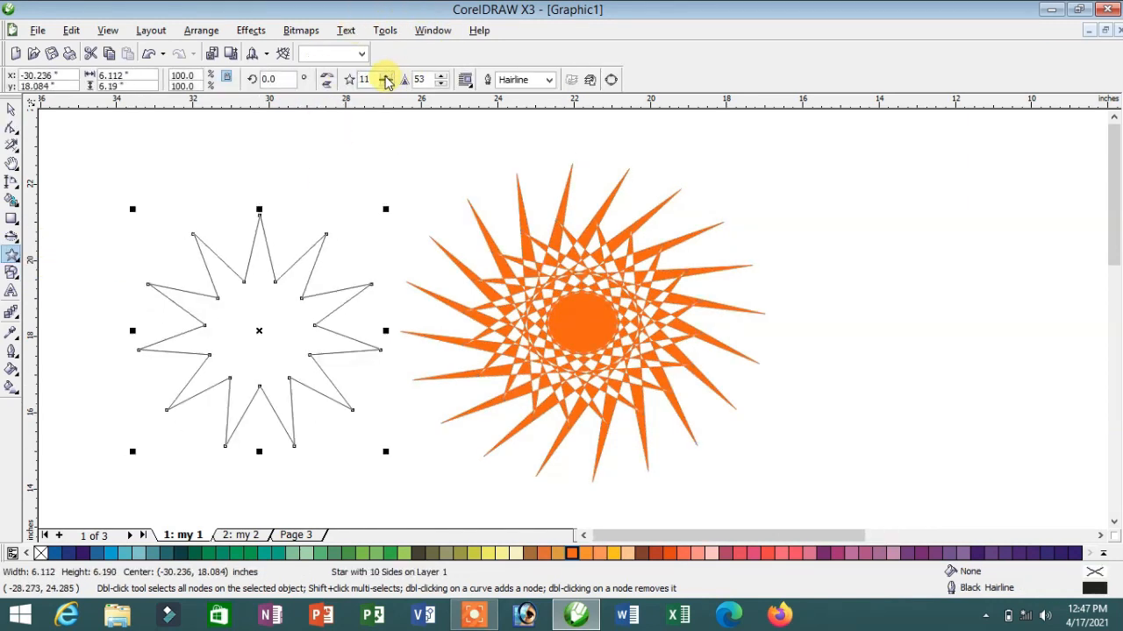
{"action": "left_click", "coordinate": [386, 76]}
{"action": "left_click", "coordinate": [386, 77]}
{"action": "left_click", "coordinate": [11, 129]}
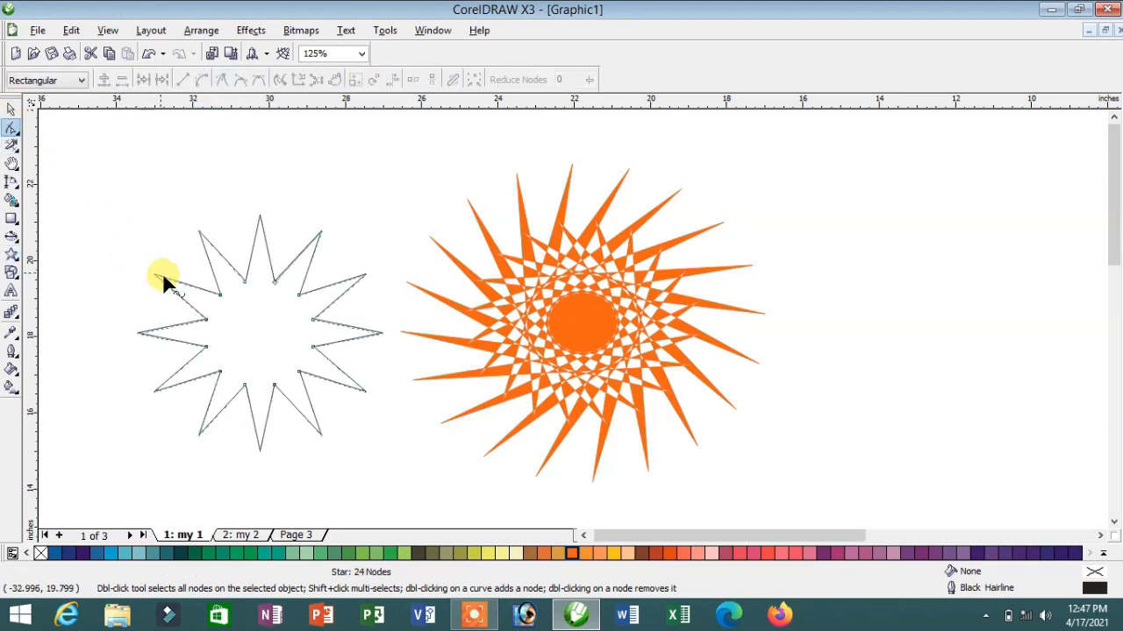
{"action": "left_click_drag", "start_coordinate": [224, 297], "coordinate": [183, 246]}
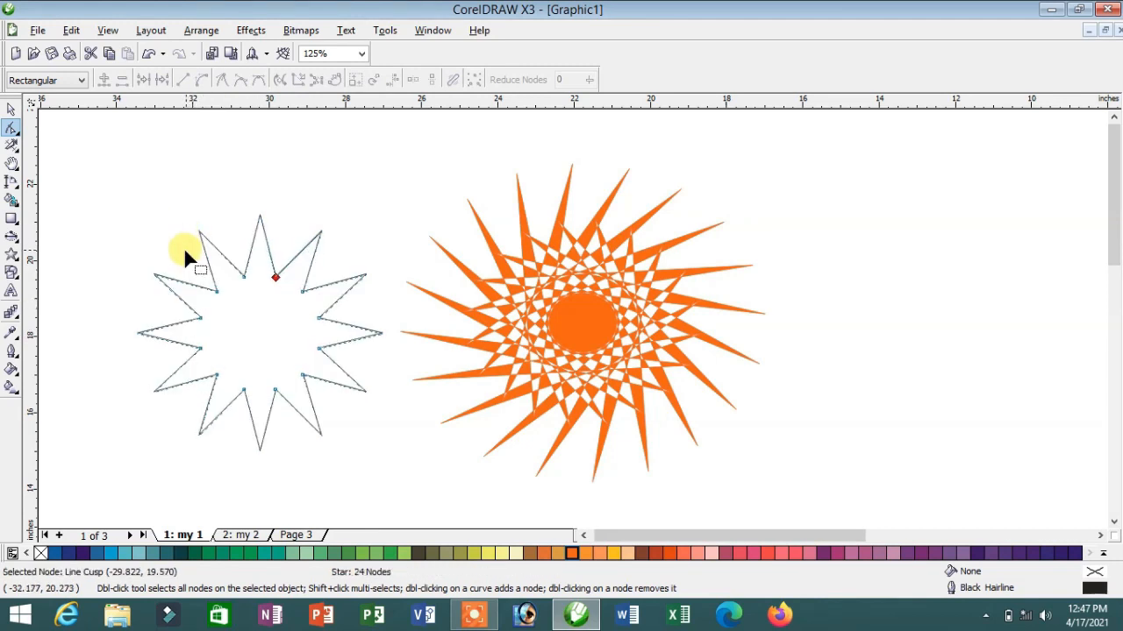
Draw a complex star about 7.1 by 6.6 inches right of the orange star and set it to 14 points with sharpness 3
{"action": "left_click", "coordinate": [8, 263]}
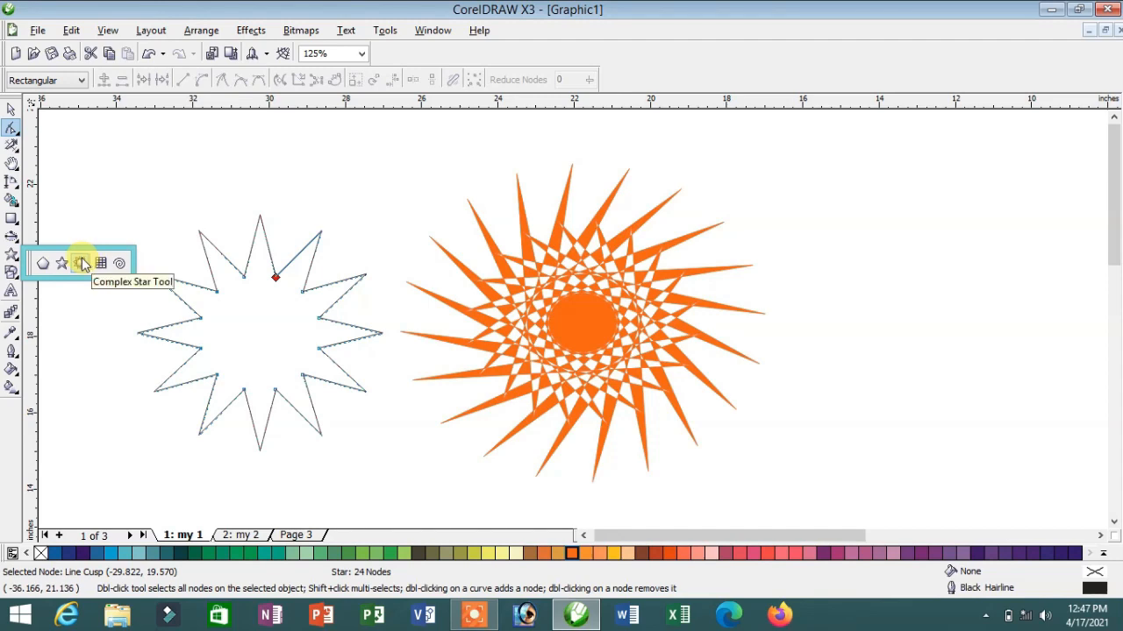
{"action": "left_click", "coordinate": [81, 263]}
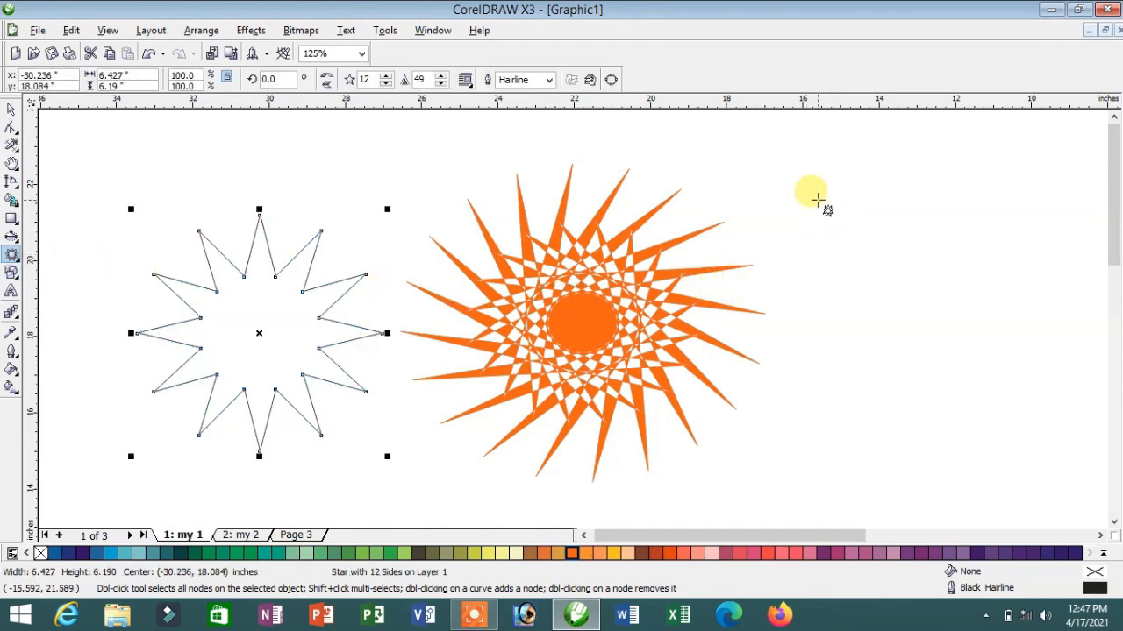
{"action": "left_click_drag", "start_coordinate": [794, 193], "coordinate": [1071, 455]}
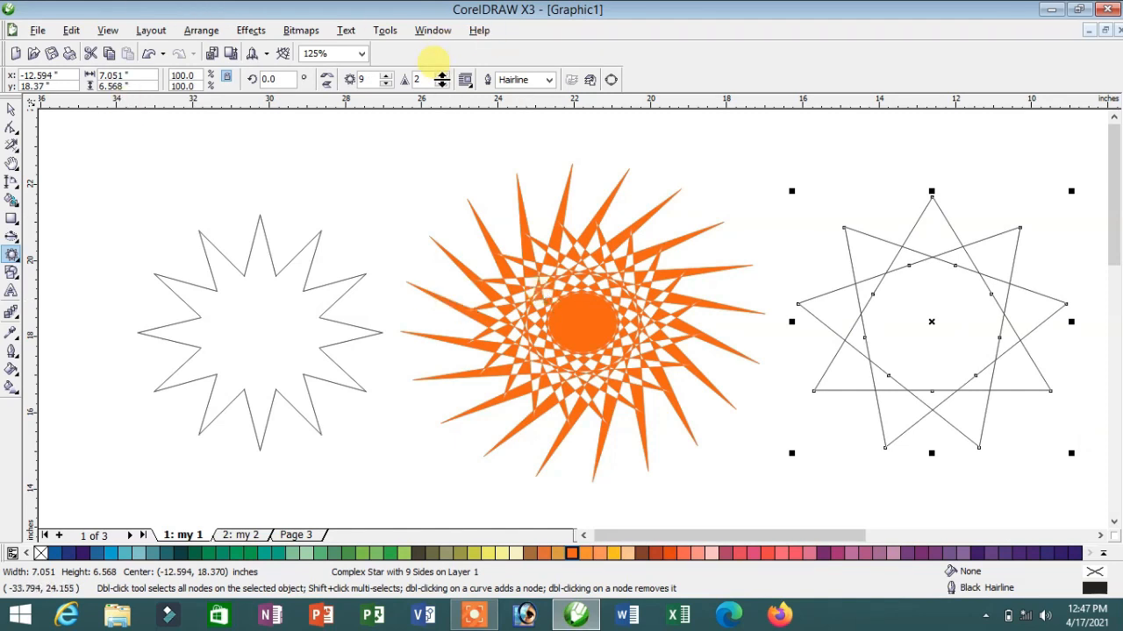
{"action": "left_click", "coordinate": [443, 78]}
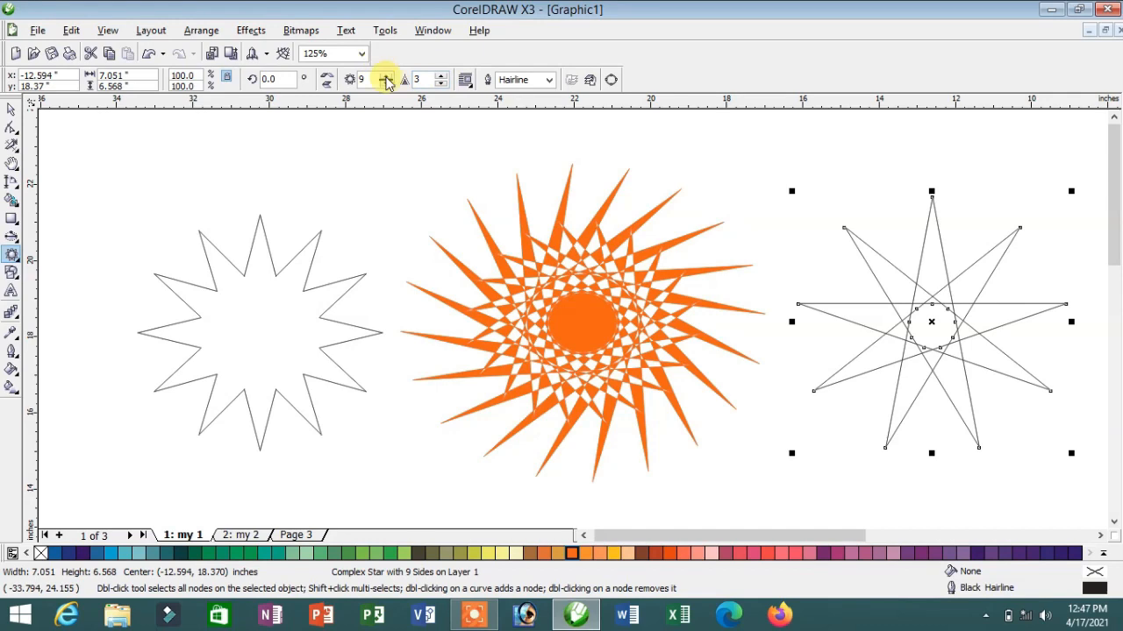
{"action": "left_click", "coordinate": [386, 76]}
{"action": "left_click", "coordinate": [386, 76]}
{"action": "left_click", "coordinate": [386, 76]}
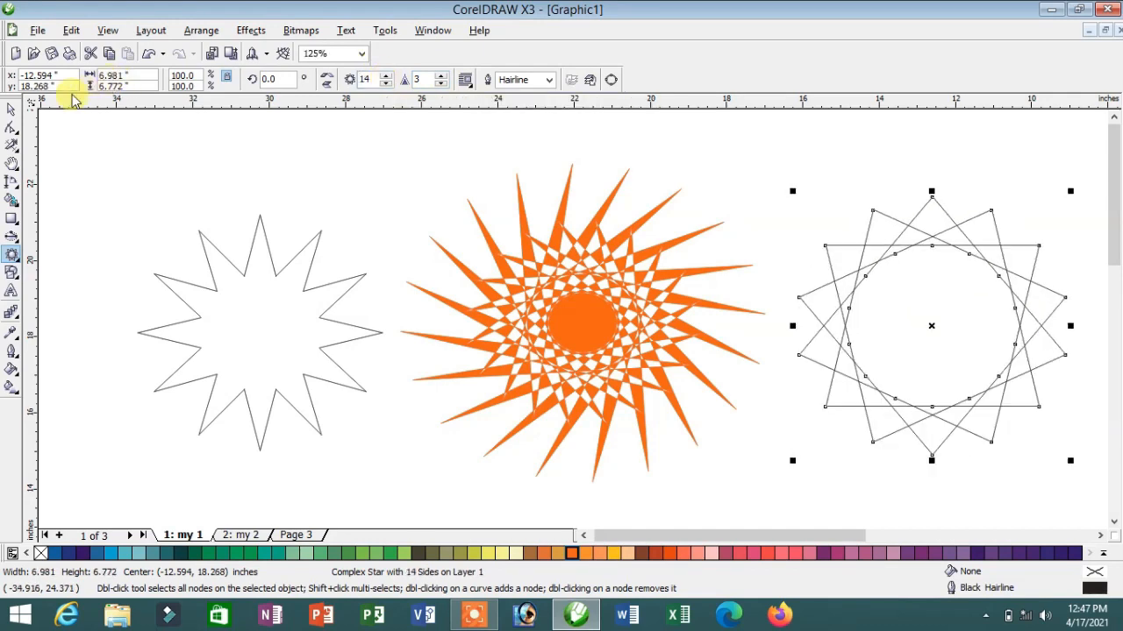
Reshape the complex star by moving its nodes until large spikes surround an open centre, and fill it with Autumn Orange
{"action": "left_click", "coordinate": [11, 127]}
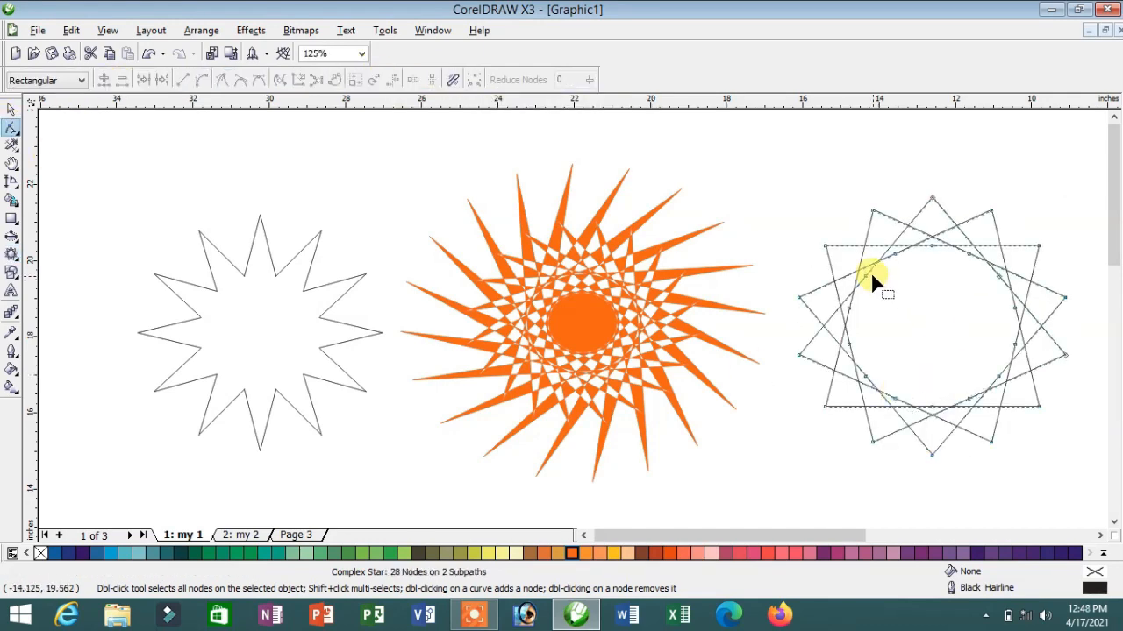
{"action": "left_click_drag", "start_coordinate": [871, 272], "coordinate": [1062, 311]}
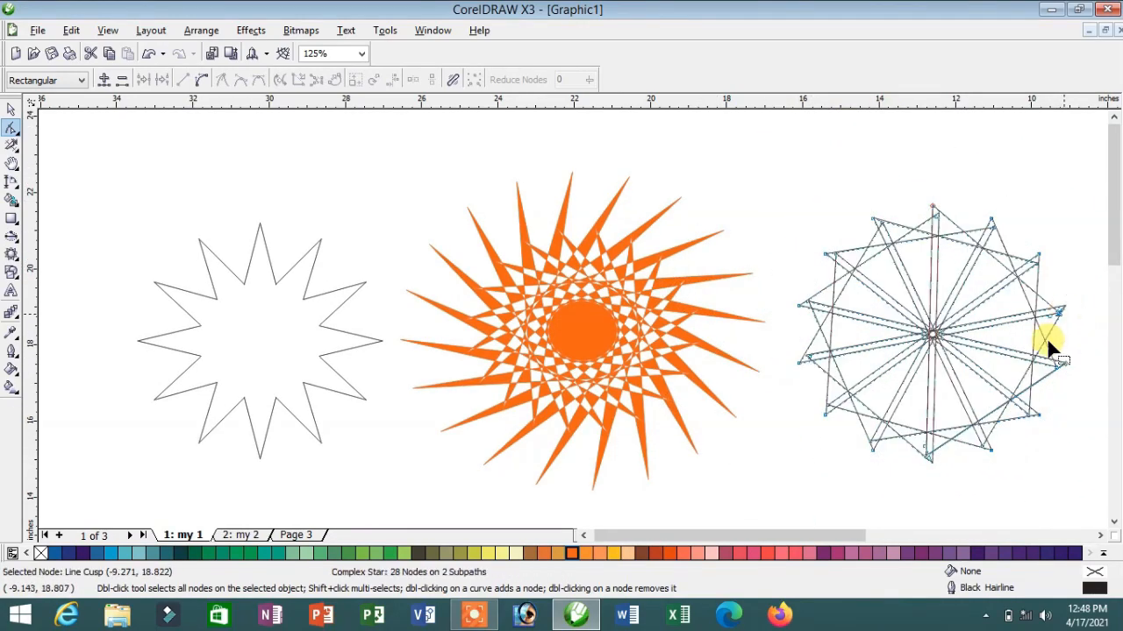
{"action": "left_click", "coordinate": [594, 554]}
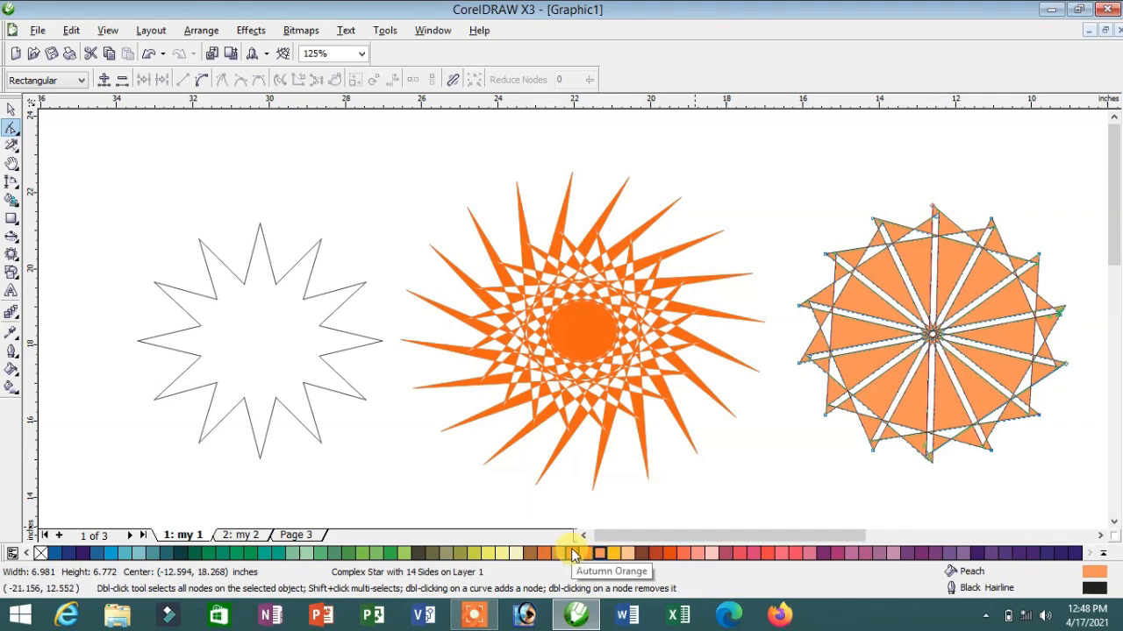
{"action": "left_click", "coordinate": [571, 548]}
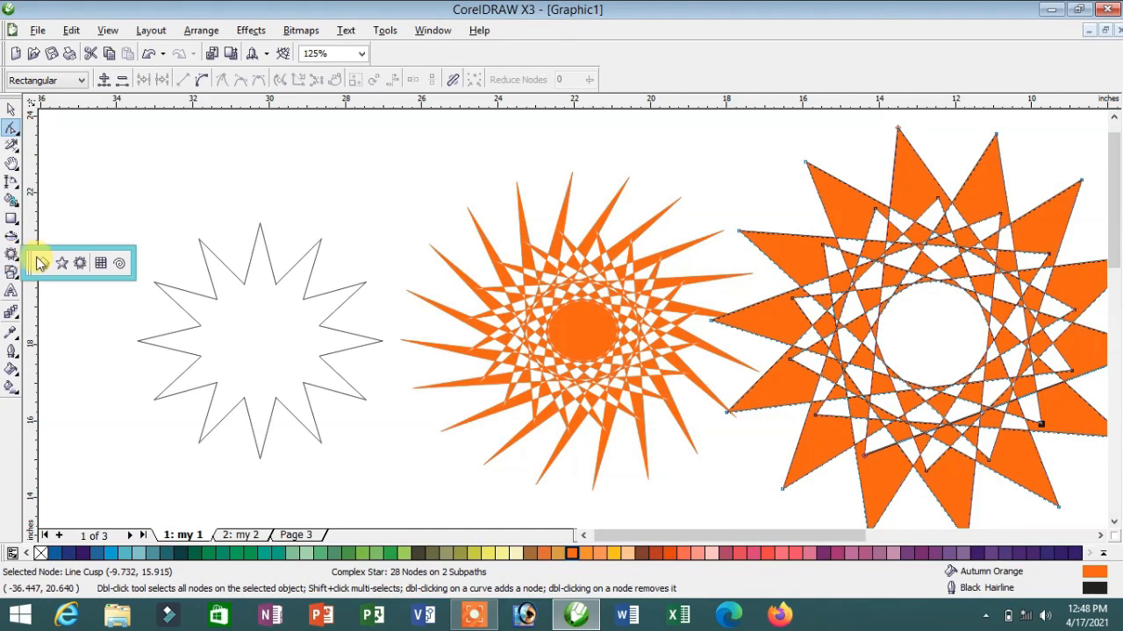
Draw a graph paper grid of 4 columns and 3 rows, about 4.5 by 4.5 inches, in the empty area beyond the outline star
{"action": "left_click", "coordinate": [101, 263]}
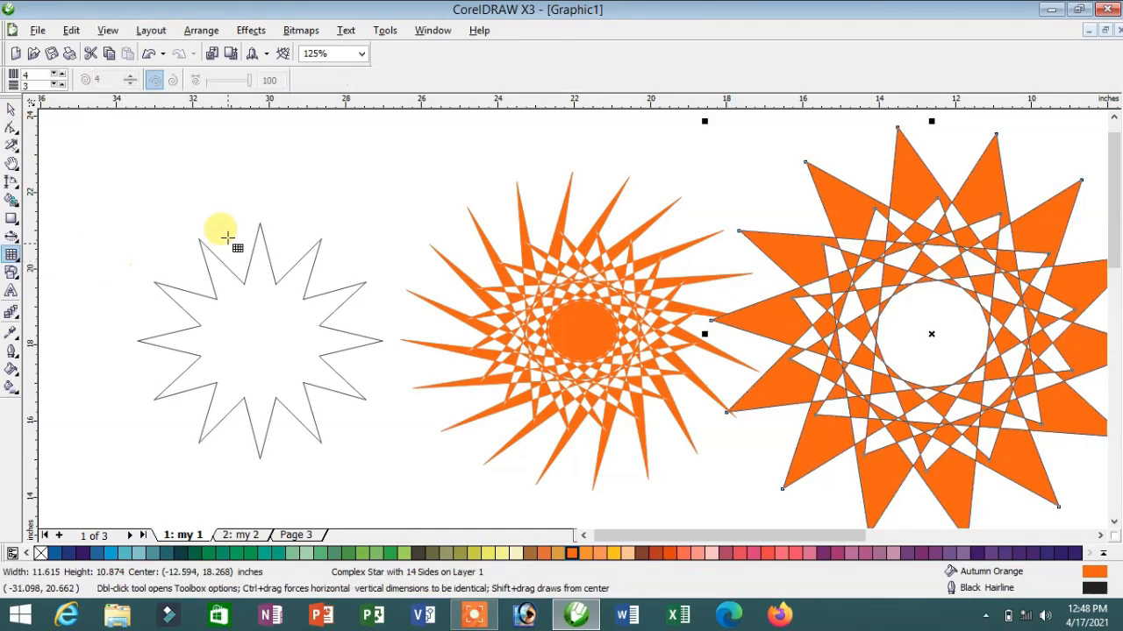
{"action": "left_click_drag", "start_coordinate": [298, 241], "coordinate": [575, 321]}
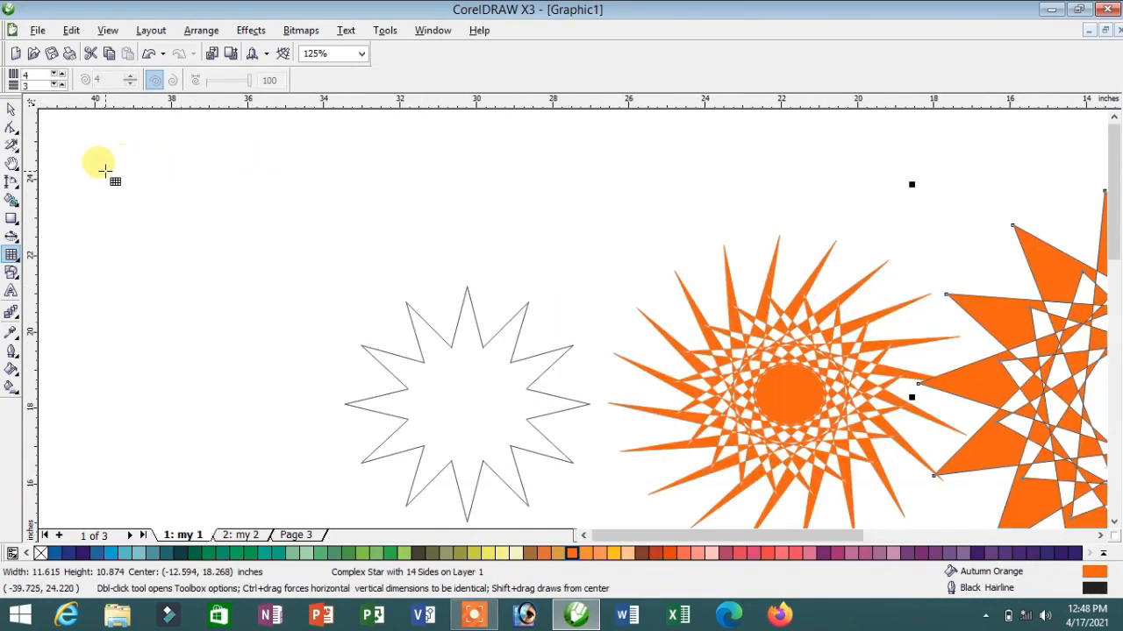
{"action": "left_click_drag", "start_coordinate": [116, 189], "coordinate": [287, 359]}
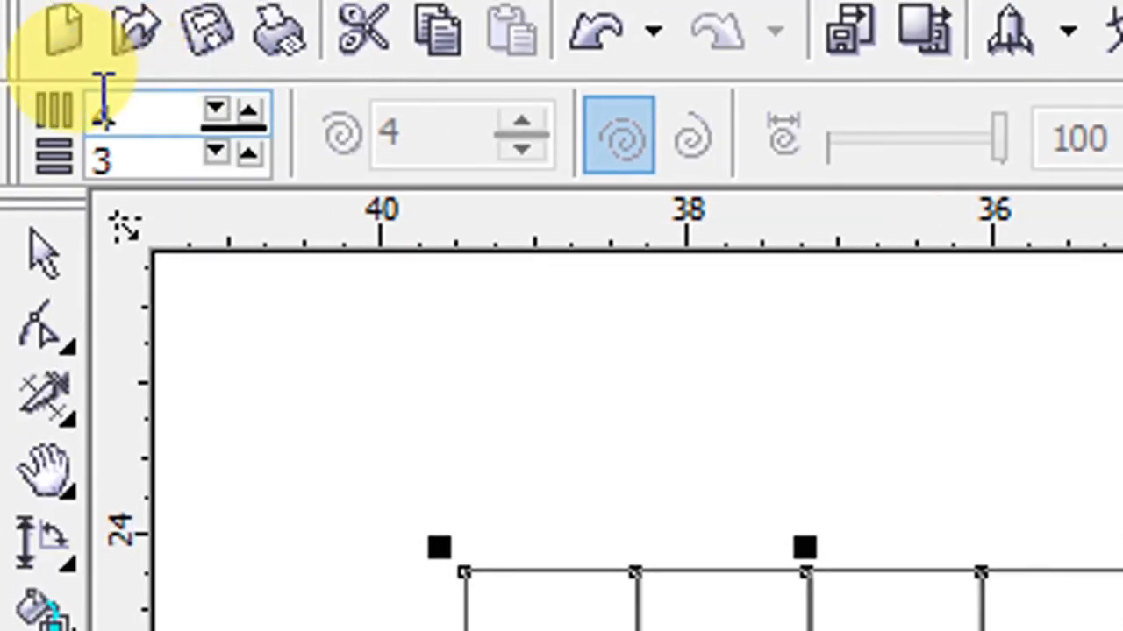
Set the graph paper to 8 columns and 6 rows and draw a second grid about 3.7 by 2.8 inches above the outline star
{"action": "left_click", "coordinate": [250, 110]}
{"action": "left_click", "coordinate": [250, 110]}
{"action": "left_click", "coordinate": [250, 109]}
{"action": "left_click", "coordinate": [250, 109]}
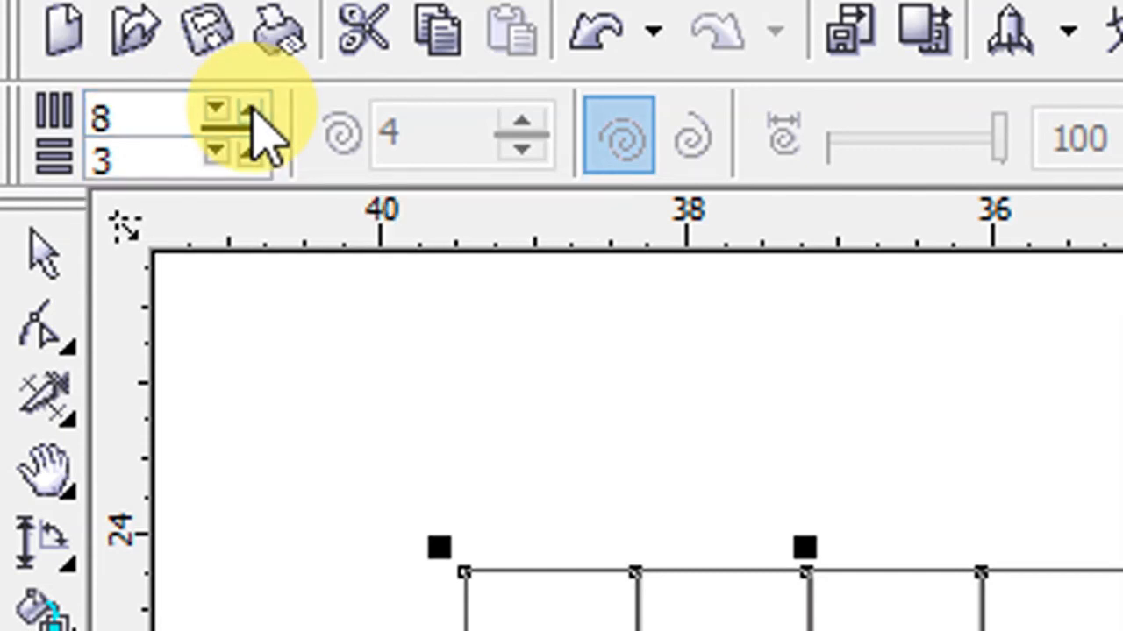
{"action": "left_click", "coordinate": [250, 151]}
{"action": "left_click", "coordinate": [250, 151]}
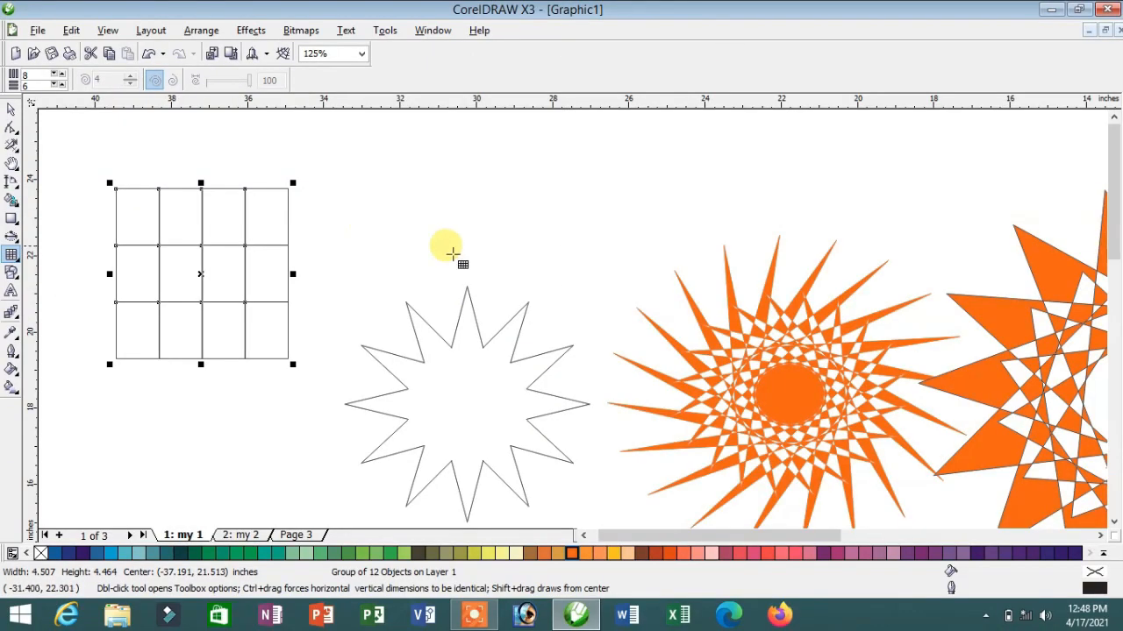
{"action": "left_click_drag", "start_coordinate": [384, 136], "coordinate": [527, 242]}
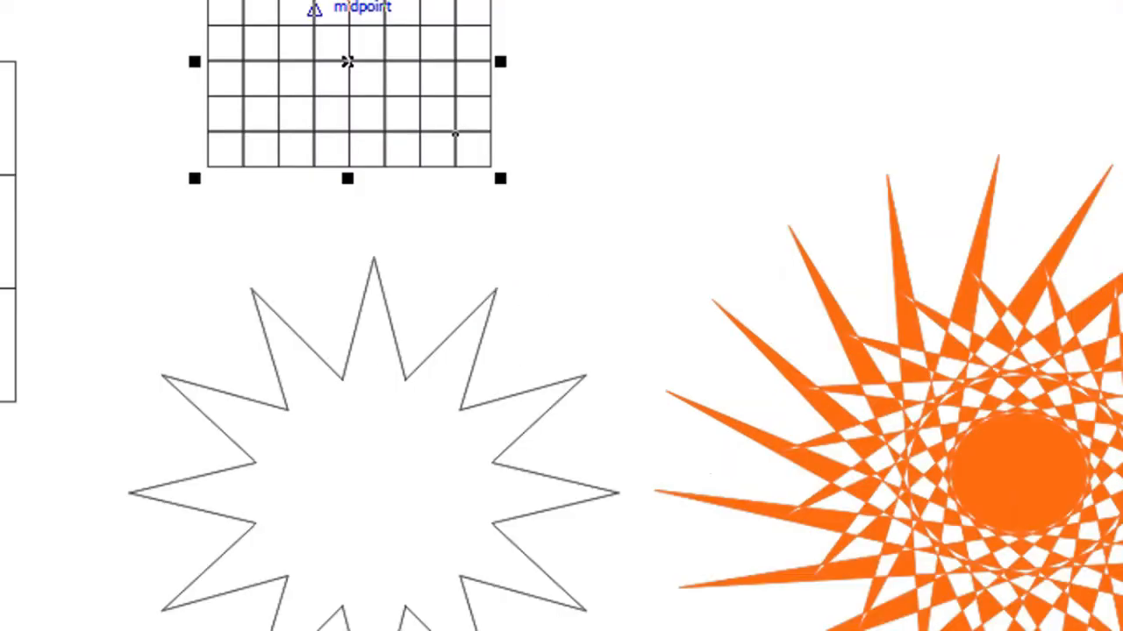
{"action": "scroll", "coordinate": [435, 166], "scroll_direction": "up", "scroll_amount": 1}
{"action": "scroll", "coordinate": [576, 318], "scroll_direction": "down", "scroll_amount": 1}
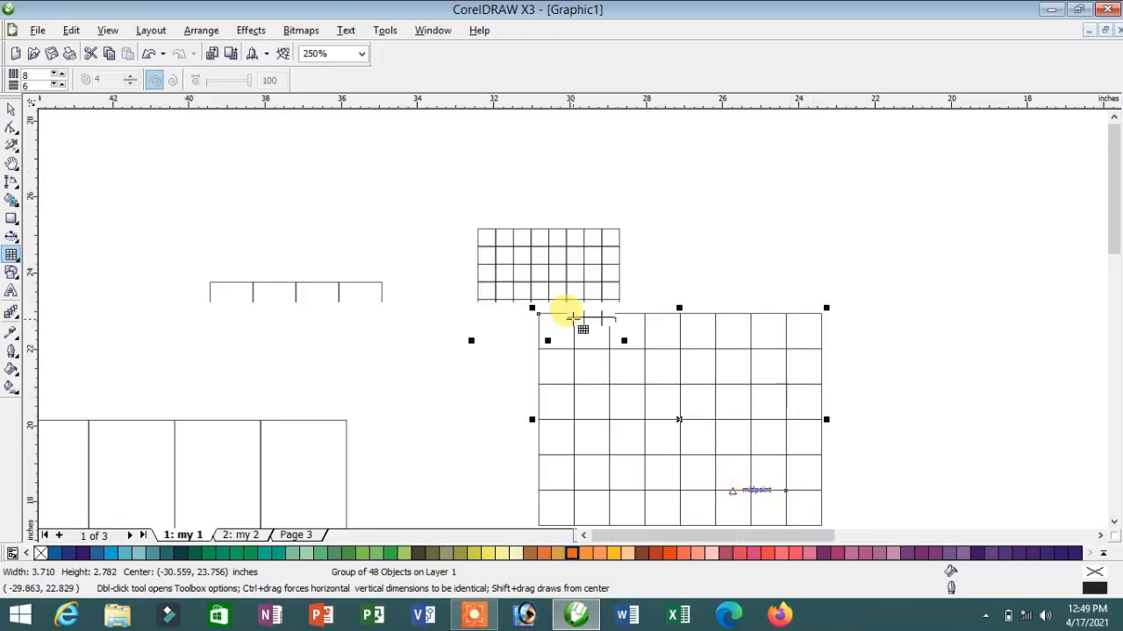
{"action": "scroll", "coordinate": [579, 315], "scroll_direction": "up", "scroll_amount": 1}
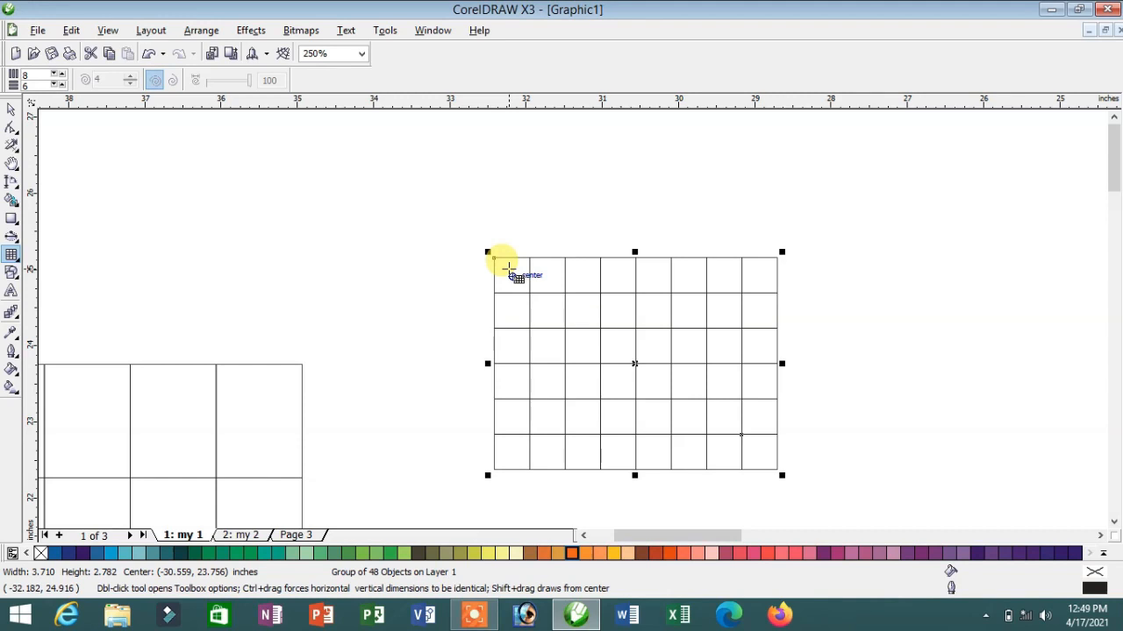
Draw a symmetrical spiral with 3 revolutions in the empty area above and between the two grids
{"action": "left_click", "coordinate": [11, 254]}
{"action": "left_click", "coordinate": [120, 264]}
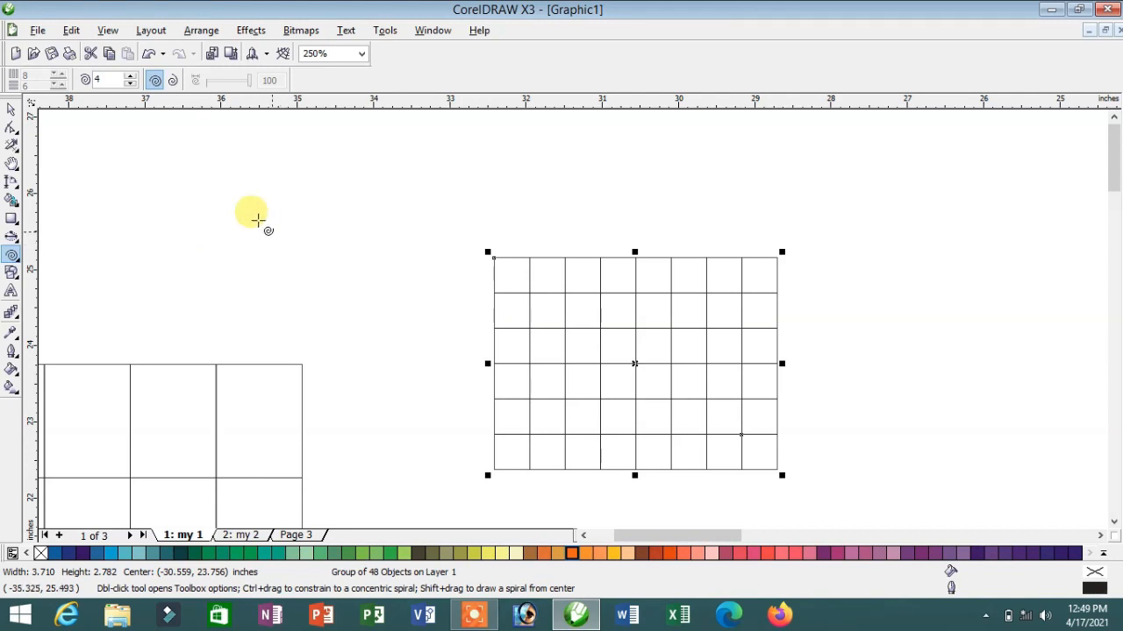
{"action": "left_click", "coordinate": [173, 81]}
{"action": "left_click", "coordinate": [155, 82]}
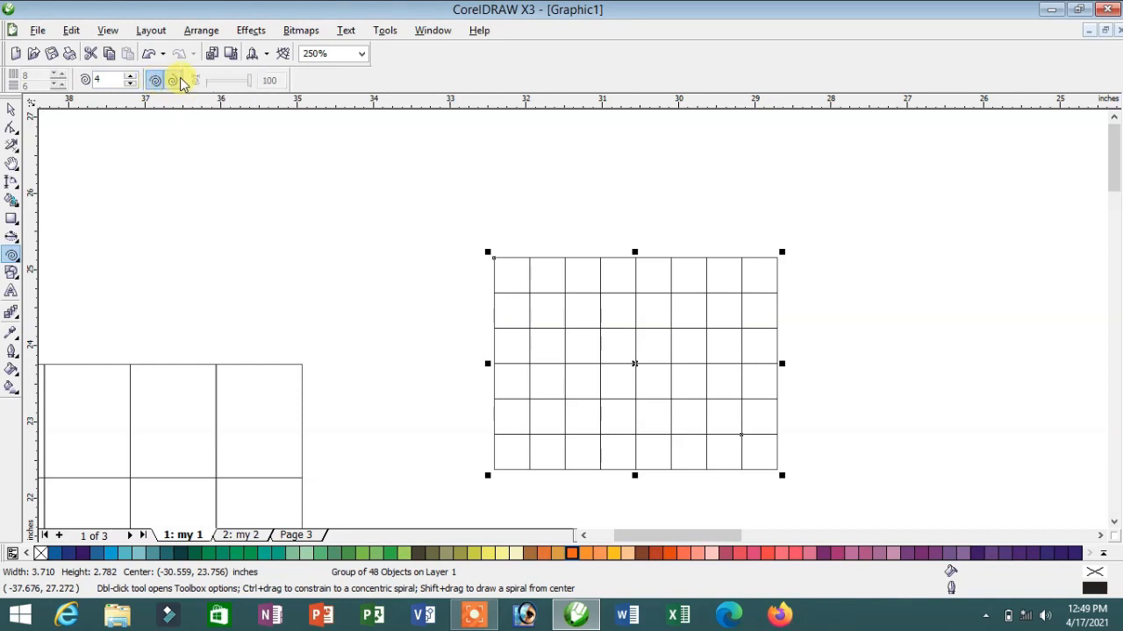
{"action": "left_click", "coordinate": [155, 82]}
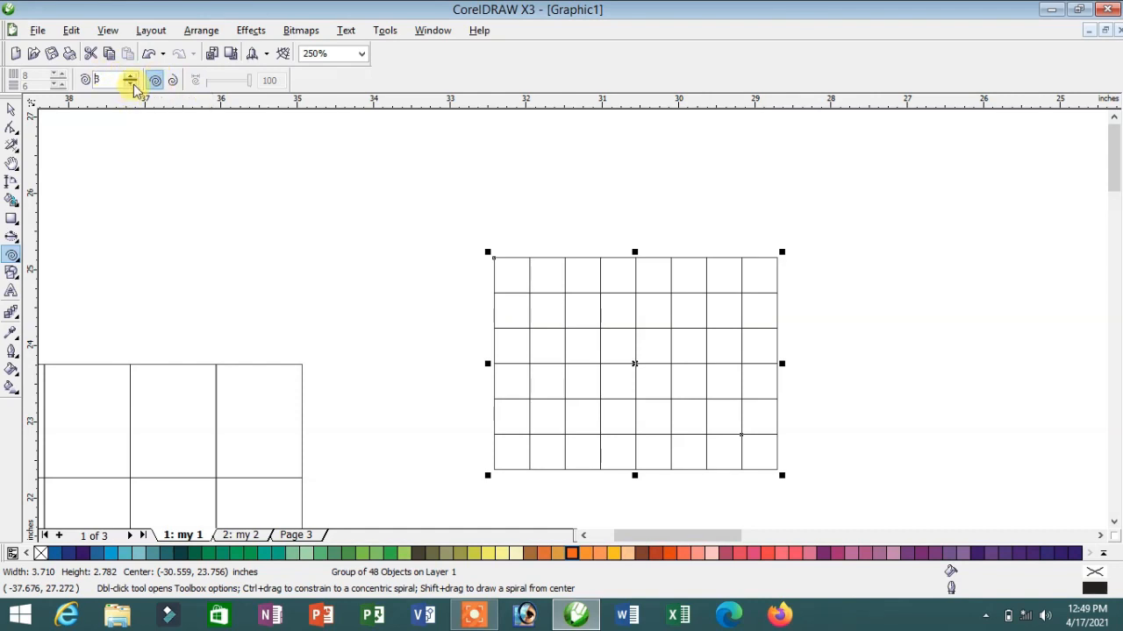
{"action": "left_click_drag", "start_coordinate": [194, 177], "coordinate": [327, 308]}
{"action": "scroll", "coordinate": [261, 239], "scroll_direction": "up", "scroll_amount": 2}
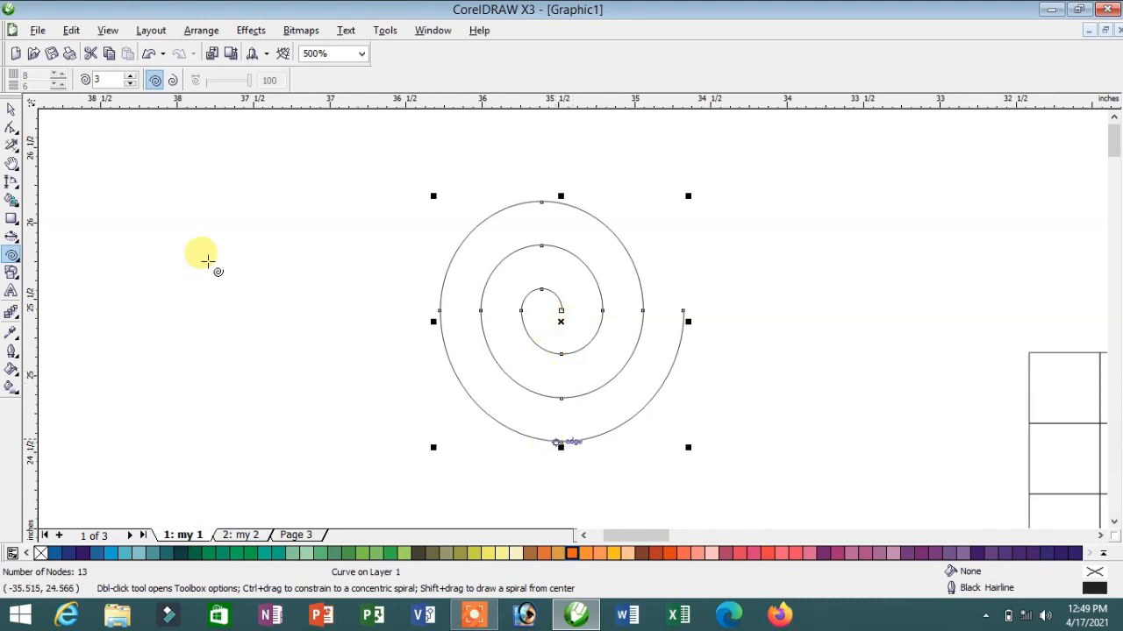
Stretch the spiral's right side outward by moving its end node and the right-hand nodes of its inner turns
{"action": "key", "text": "F10"}
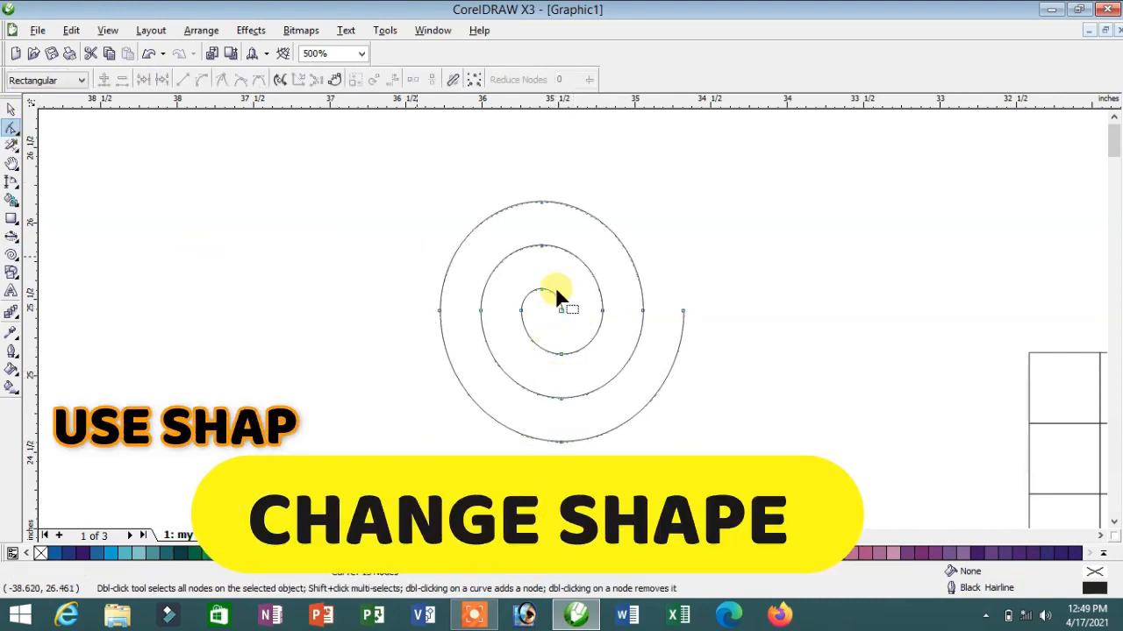
{"action": "left_click", "coordinate": [685, 309]}
{"action": "left_click_drag", "start_coordinate": [685, 309], "coordinate": [721, 314]}
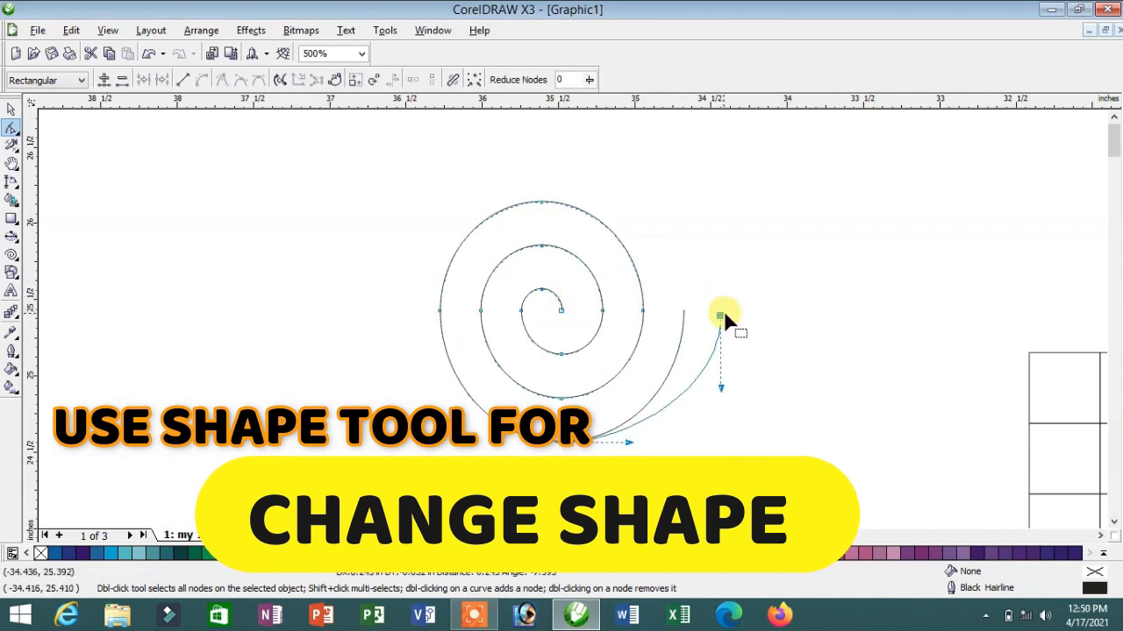
{"action": "mouse_move", "coordinate": [642, 312]}
{"action": "left_mouse_down"}
{"action": "mouse_move", "coordinate": [657, 308]}
{"action": "mouse_move", "coordinate": [602, 313]}
{"action": "mouse_move", "coordinate": [628, 313]}
{"action": "left_mouse_up"}
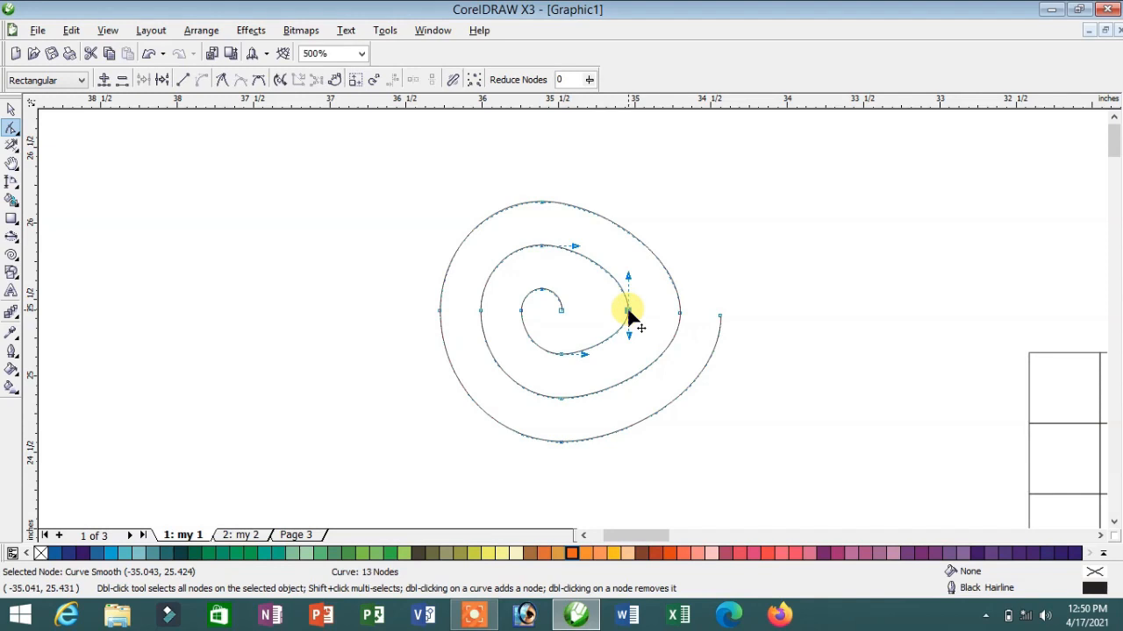
Draw a logarithmic spiral with 3 revolutions and an expansion of 100 to the left of the reshaped spiral
{"action": "left_click", "coordinate": [11, 254]}
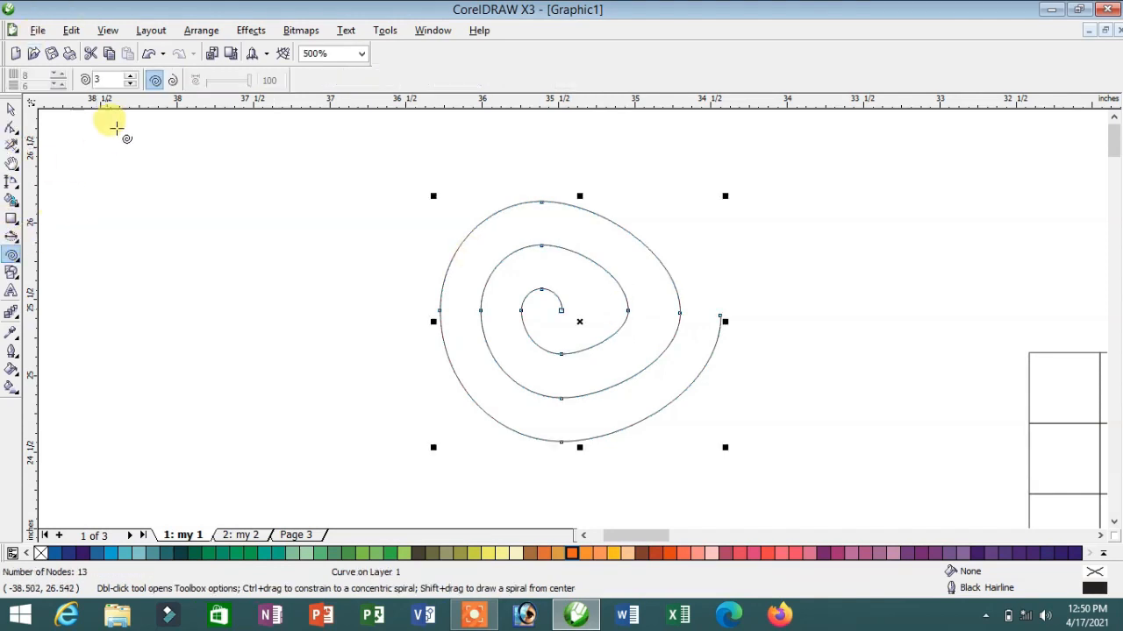
{"action": "left_click", "coordinate": [173, 80]}
{"action": "left_click_drag", "start_coordinate": [165, 232], "coordinate": [386, 417]}
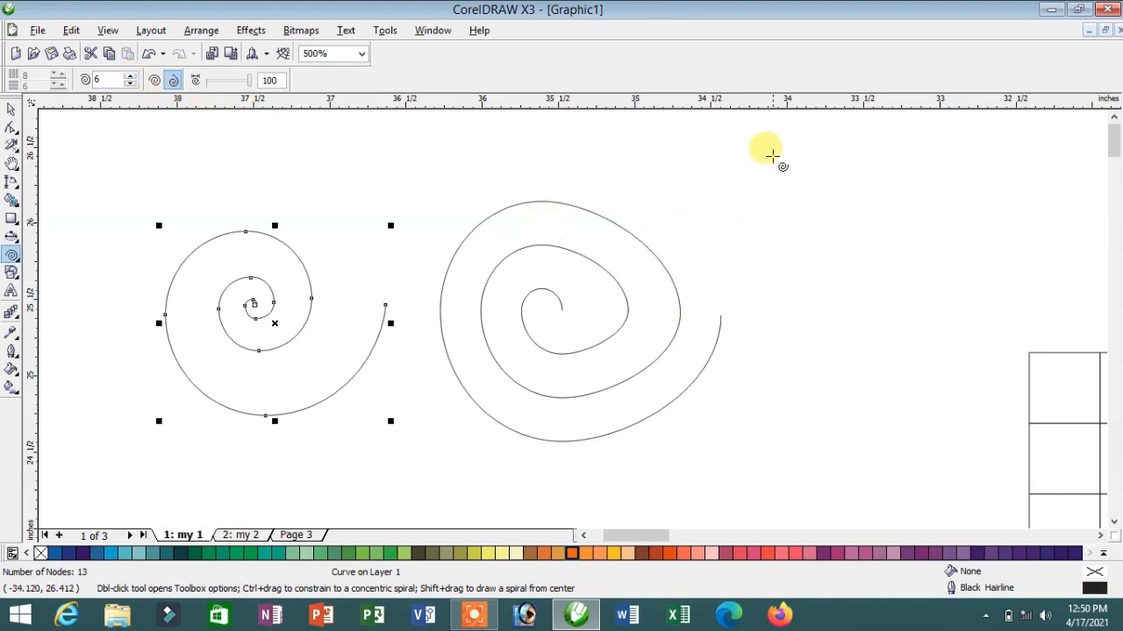
Draw a smaller logarithmic spiral with 6 revolutions above and to the right of the reshaped spiral
{"action": "left_click", "coordinate": [721, 149]}
{"action": "left_click_drag", "start_coordinate": [721, 149], "coordinate": [874, 265]}
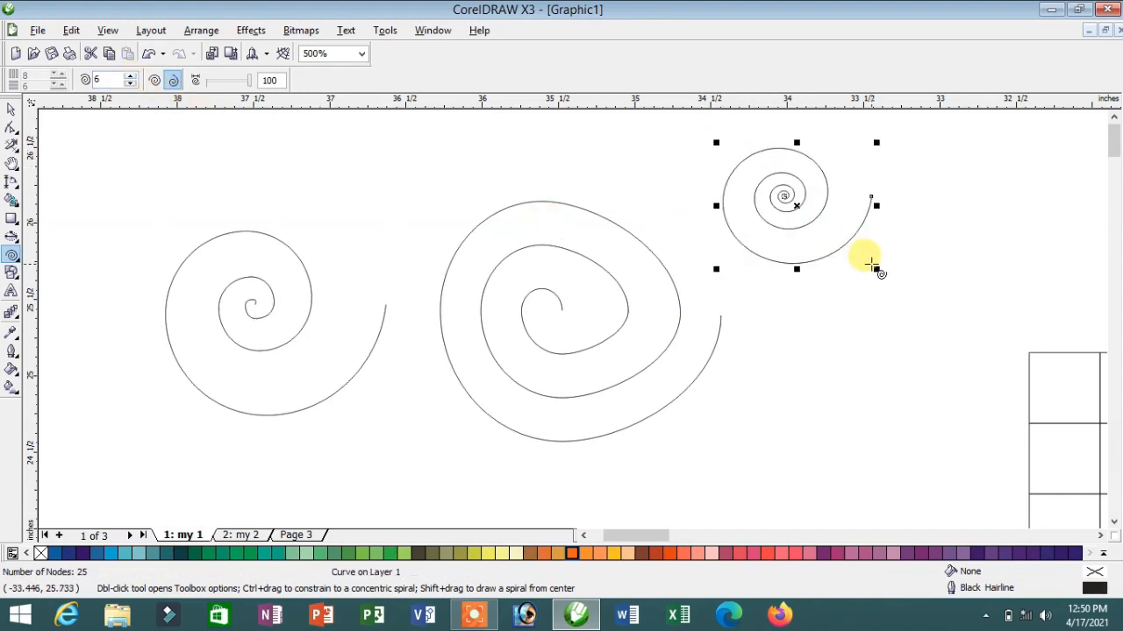
{"action": "scroll", "coordinate": [816, 218], "scroll_direction": "up", "scroll_amount": 1}
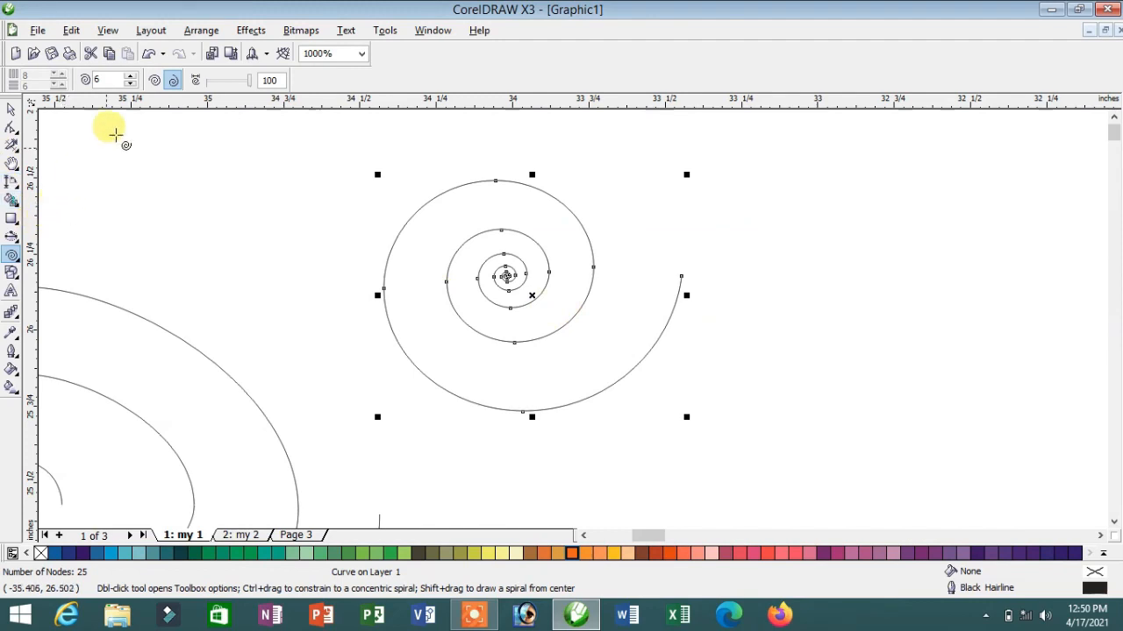
Draw a symmetrical spiral with 6 revolutions to the right of the small logarithmic spiral, about 0.85 in across, and compare the two
{"action": "left_click", "coordinate": [154, 80]}
{"action": "left_click_drag", "start_coordinate": [723, 175], "coordinate": [990, 435]}
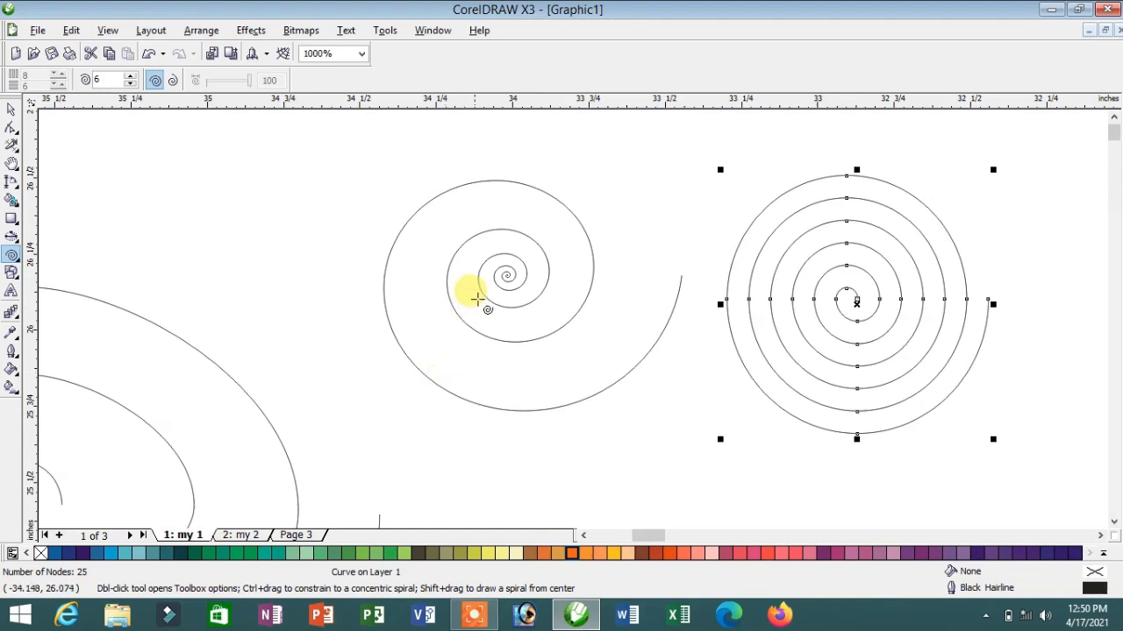
{"action": "scroll", "coordinate": [566, 312], "scroll_direction": "up", "scroll_amount": 2}
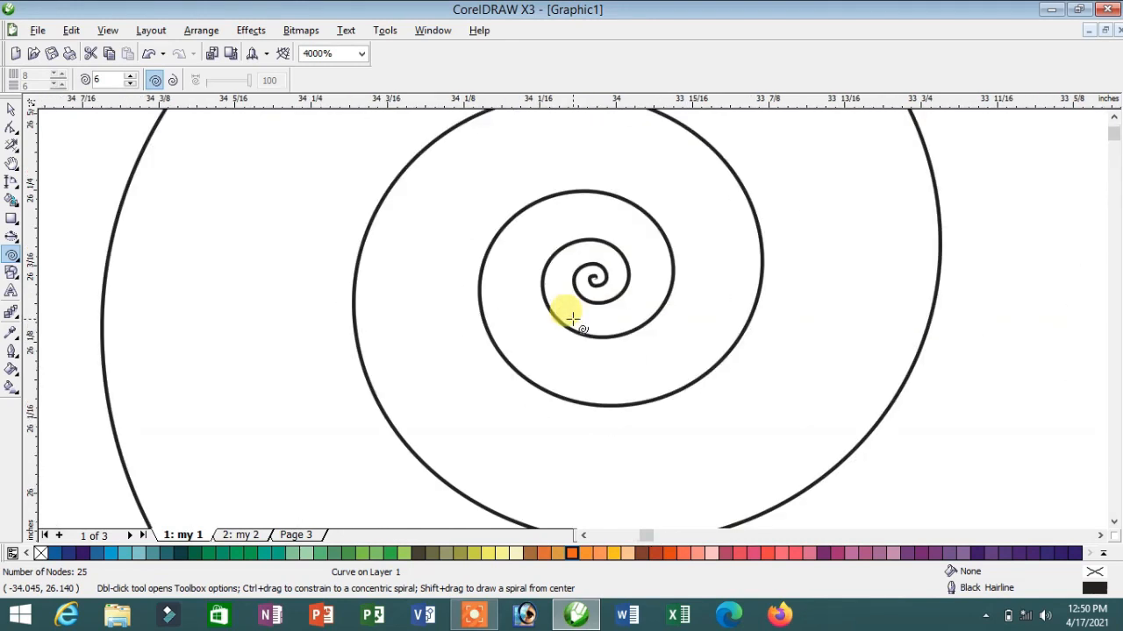
{"action": "scroll", "coordinate": [571, 319], "scroll_direction": "down", "scroll_amount": 2}
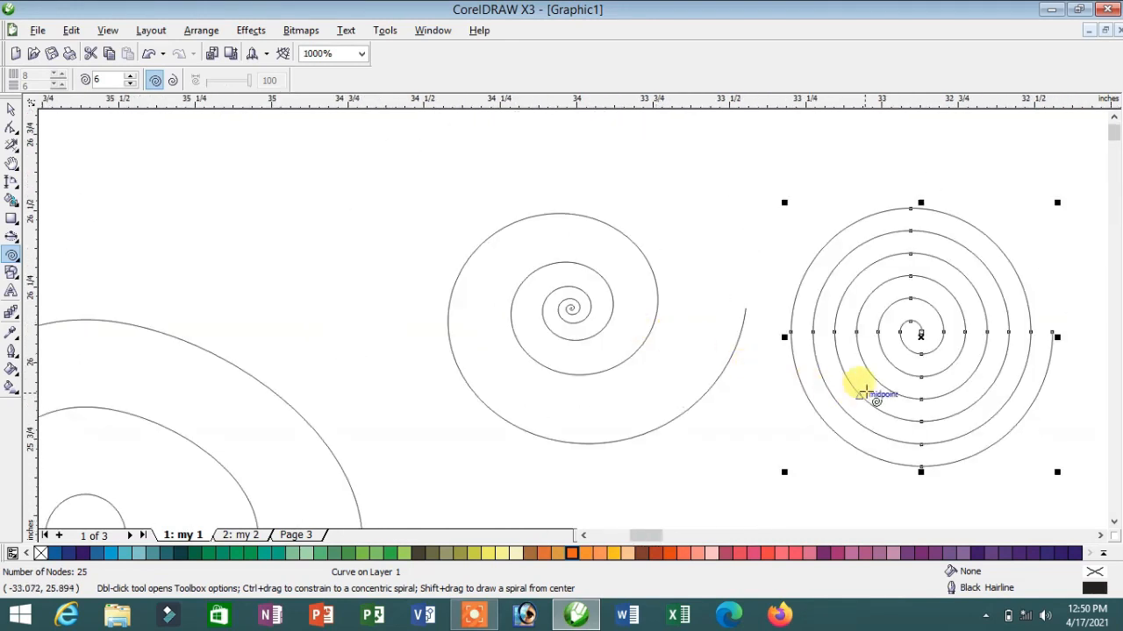
{"action": "scroll", "coordinate": [570, 313], "scroll_direction": "down", "scroll_amount": 1}
{"action": "scroll", "coordinate": [570, 314], "scroll_direction": "up", "scroll_amount": 1}
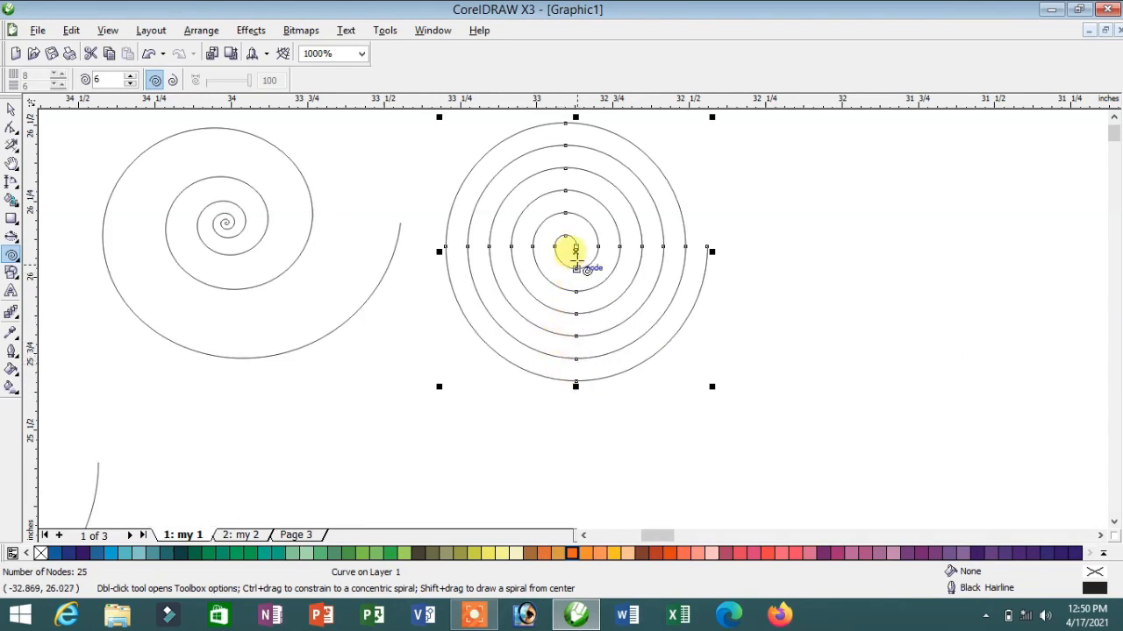
{"action": "scroll", "coordinate": [562, 308], "scroll_direction": "down", "scroll_amount": 2}
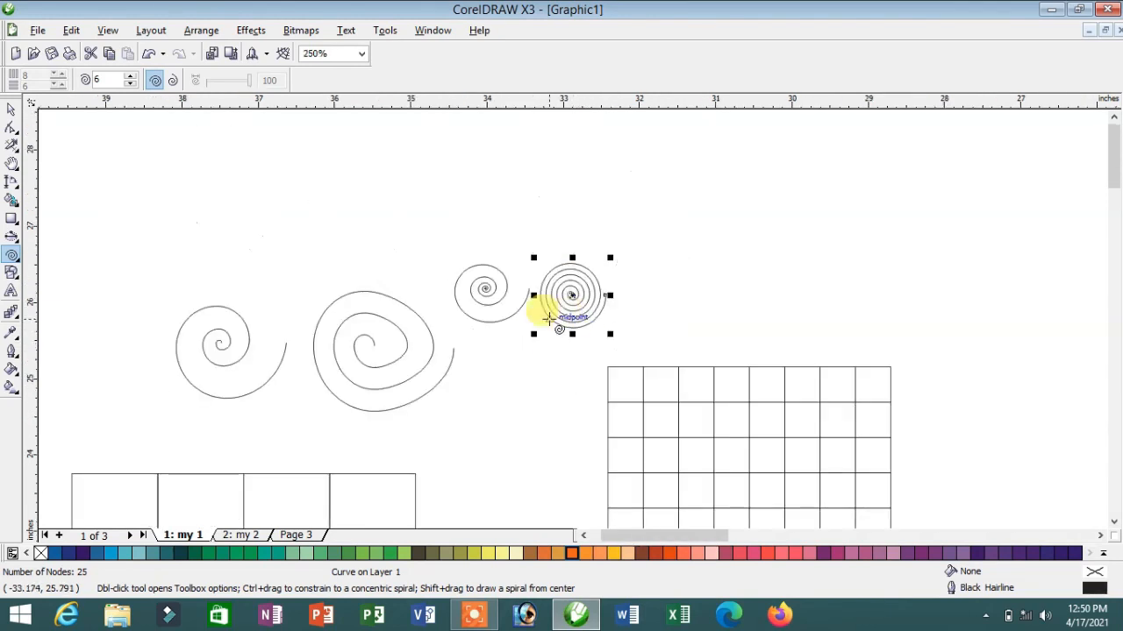
Draw a smiley face basic shape about 1.53 in across above the right grid, beside the symmetrical spiral
{"action": "left_click", "coordinate": [11, 274]}
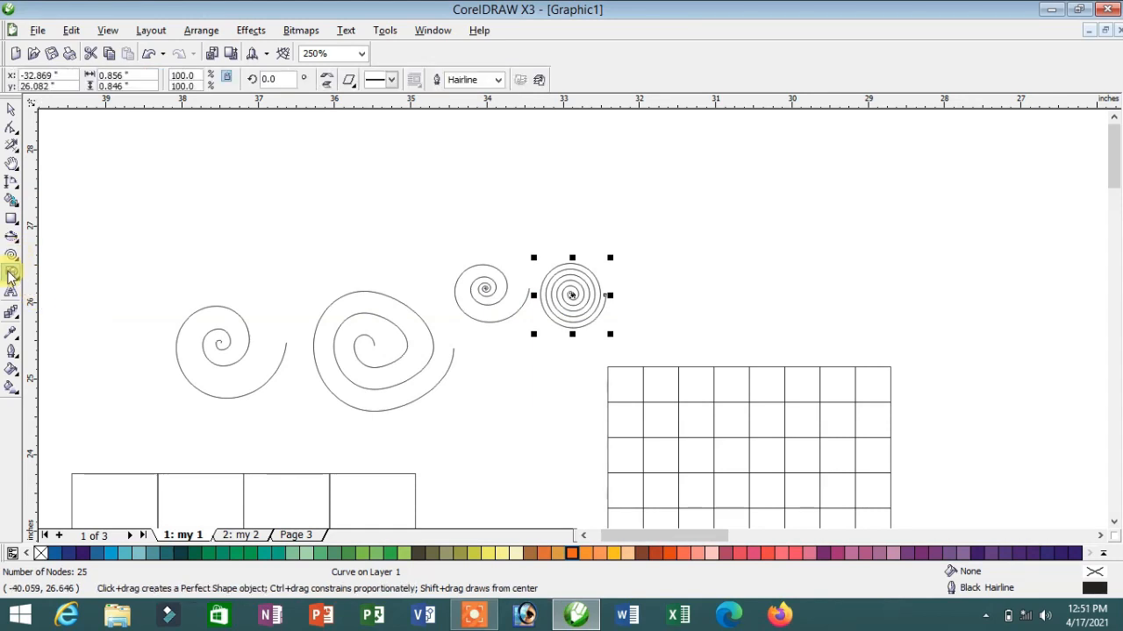
{"action": "left_click", "coordinate": [13, 278]}
{"action": "left_click", "coordinate": [13, 278]}
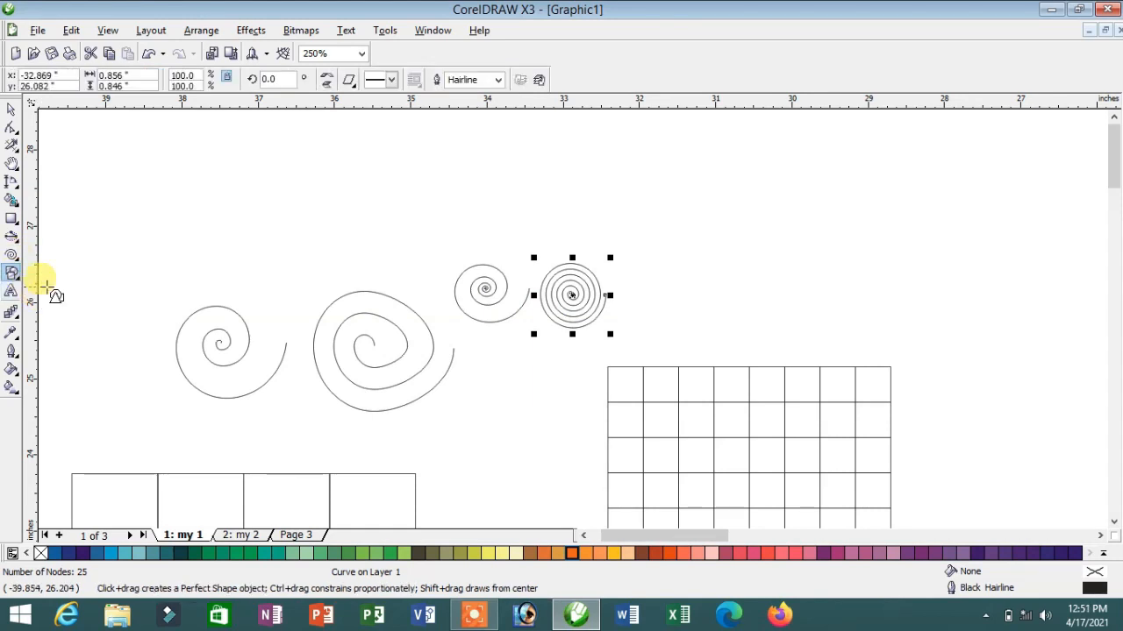
{"action": "left_click", "coordinate": [17, 279]}
{"action": "left_click", "coordinate": [17, 278]}
{"action": "left_click", "coordinate": [17, 279]}
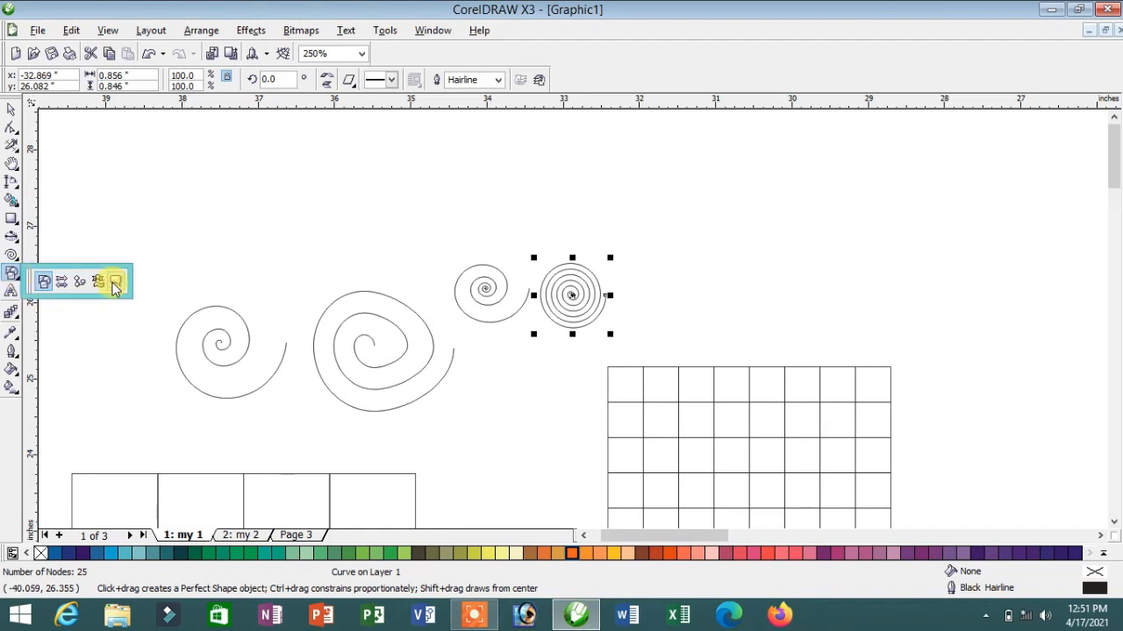
{"action": "left_click", "coordinate": [46, 286]}
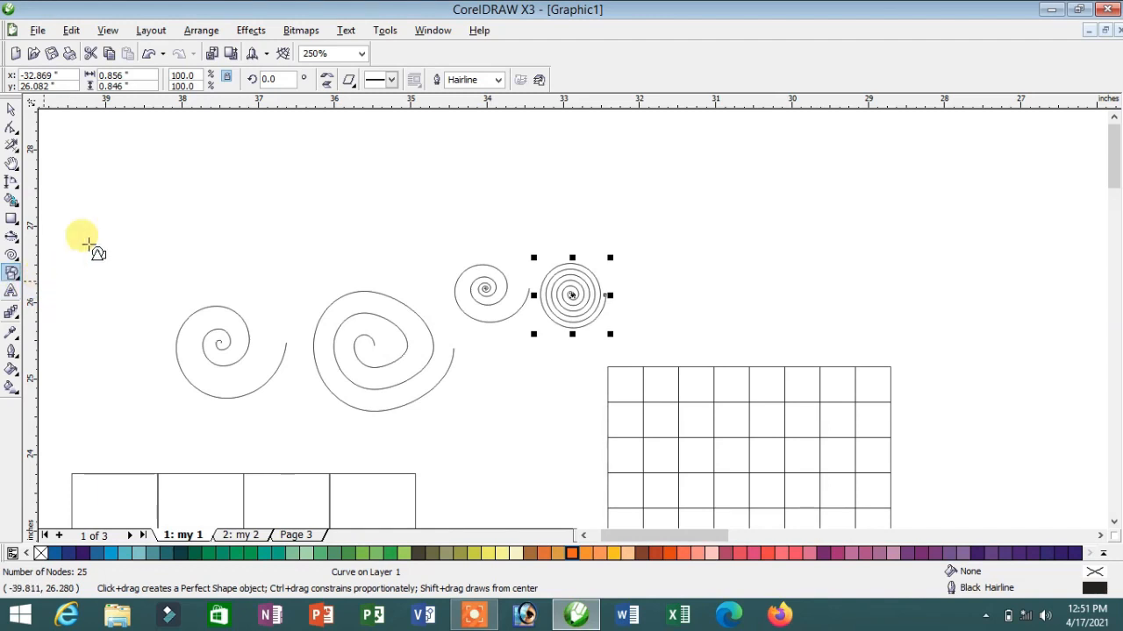
{"action": "left_click", "coordinate": [351, 82]}
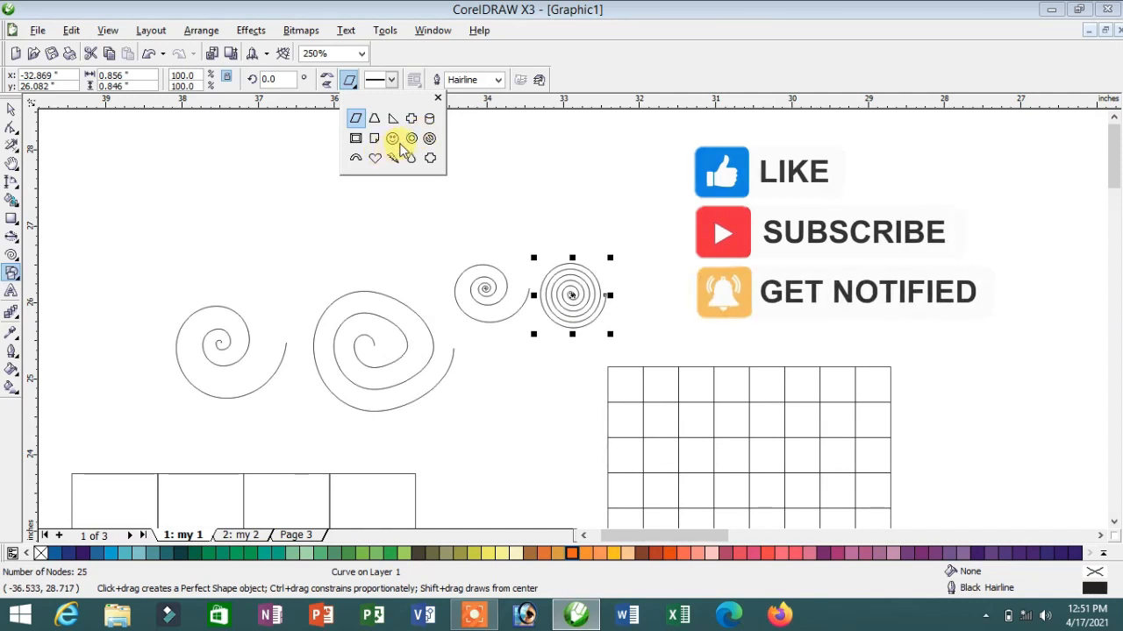
{"action": "left_click", "coordinate": [392, 140]}
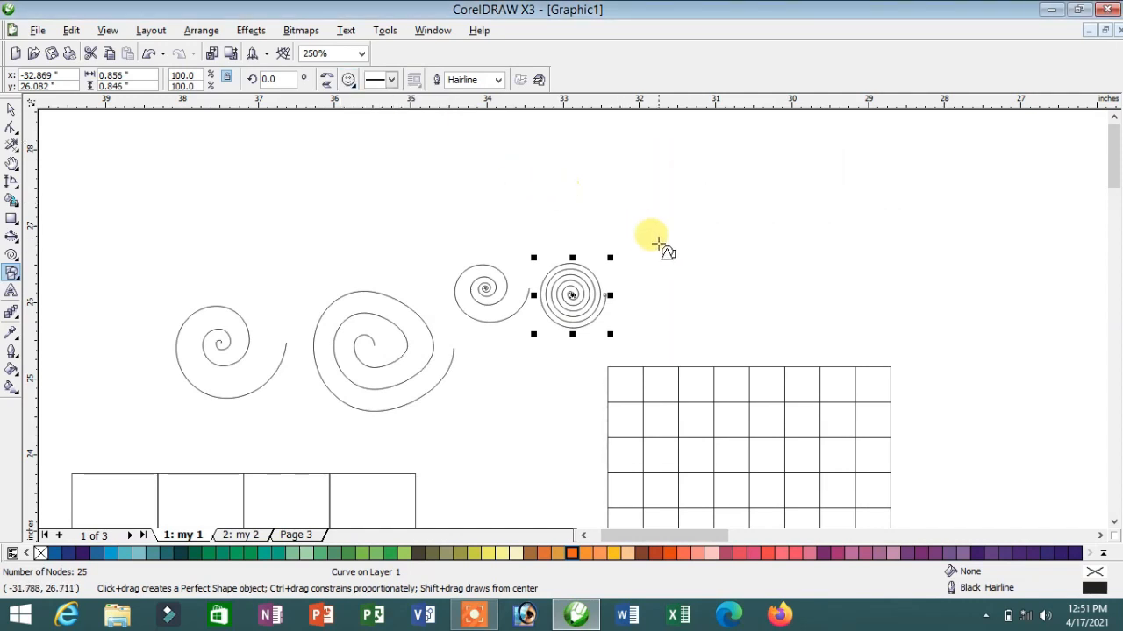
{"action": "left_click_drag", "start_coordinate": [653, 217], "coordinate": [780, 345]}
Draw a teardrop basic shape about 1.22 by 1.38 in to the right of the smiley face and fill it with Hot Pink
{"action": "scroll", "coordinate": [742, 288], "scroll_direction": "up", "scroll_amount": 1}
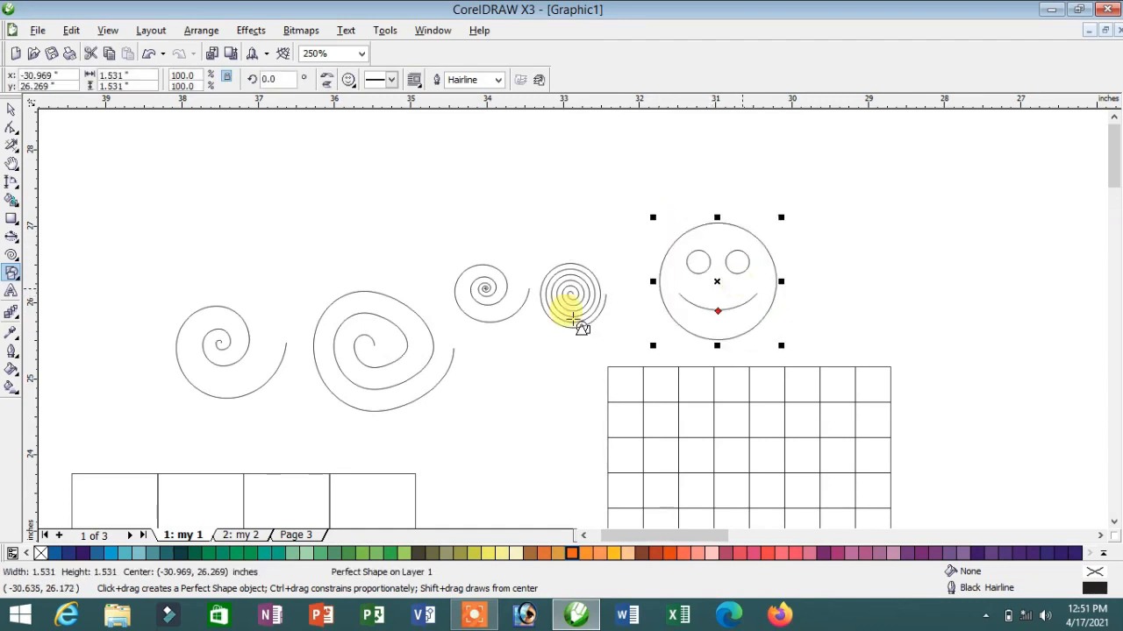
{"action": "left_click", "coordinate": [352, 80]}
{"action": "left_click", "coordinate": [411, 158]}
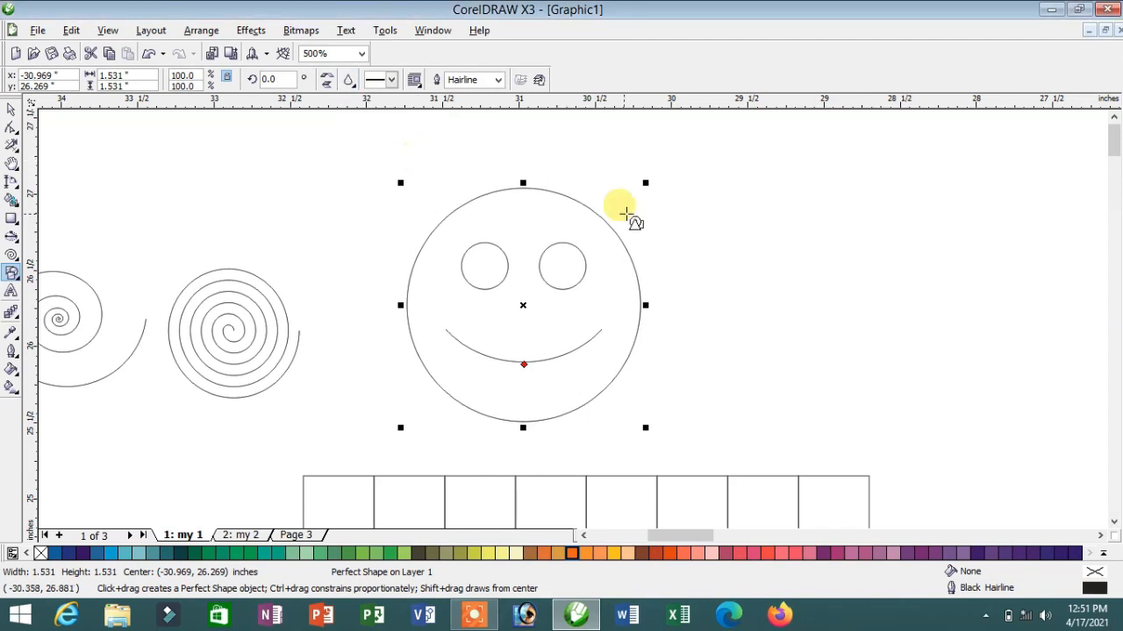
{"action": "left_click_drag", "start_coordinate": [705, 189], "coordinate": [903, 411]}
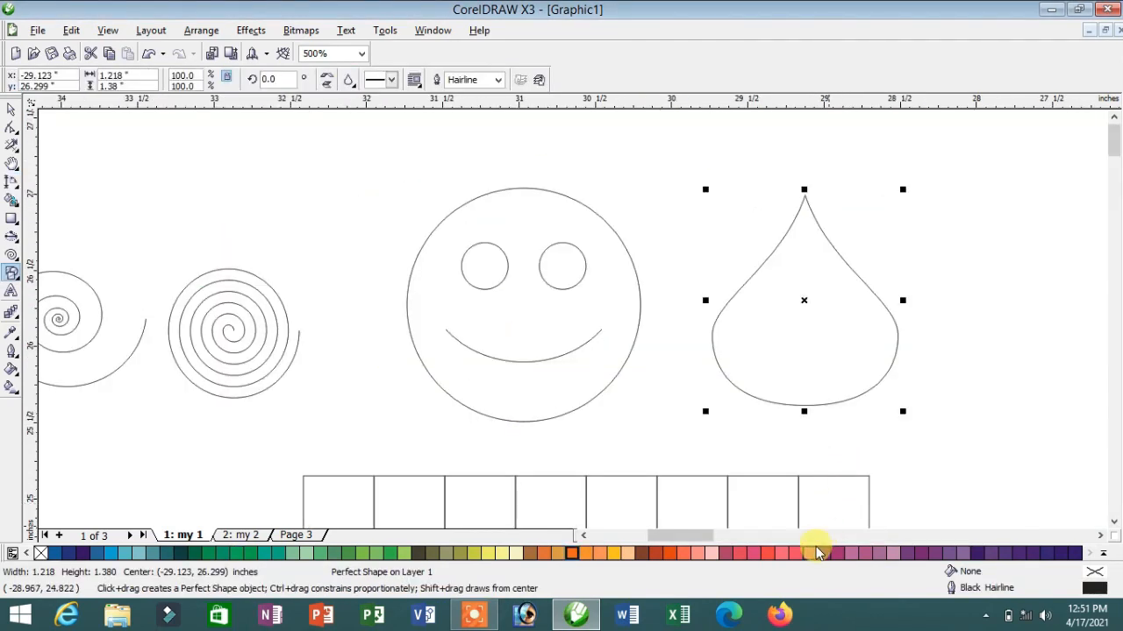
{"action": "left_click", "coordinate": [813, 554]}
{"action": "left_click", "coordinate": [795, 554]}
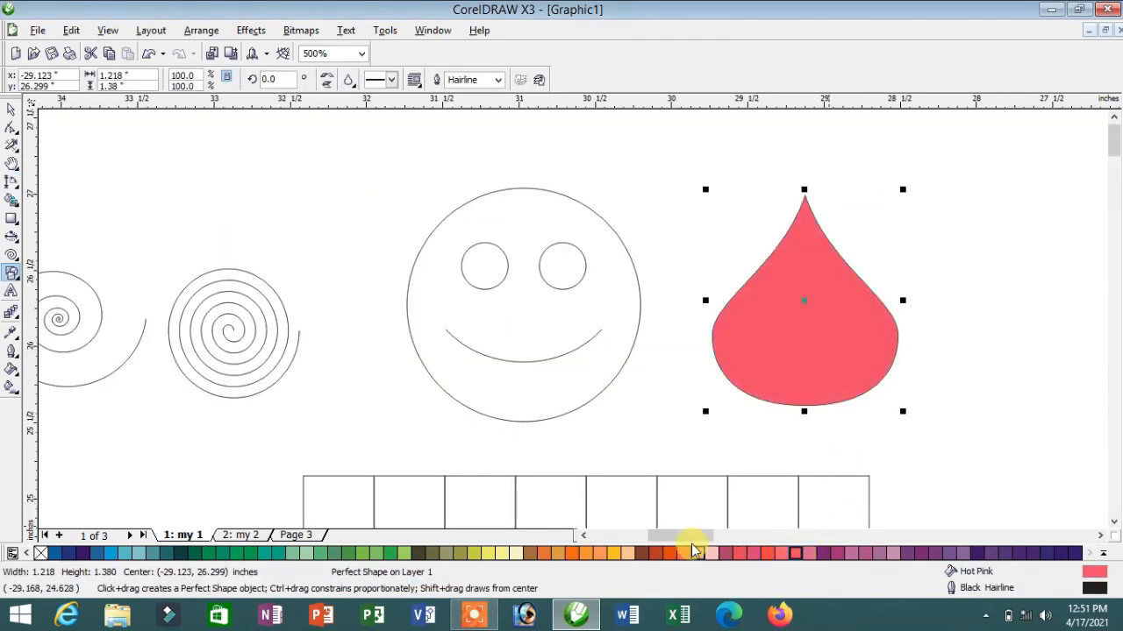
Fill the smiley face with Autumn Orange and move its mouth's control node down to form a deeper smile
{"action": "left_click", "coordinate": [538, 349]}
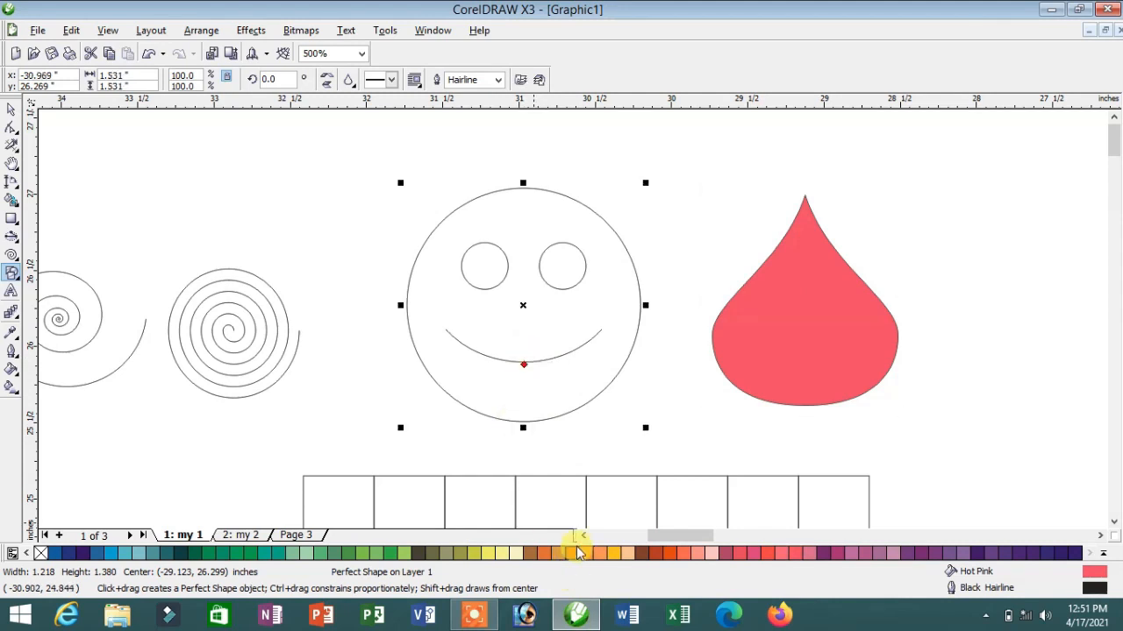
{"action": "left_click", "coordinate": [577, 553]}
{"action": "key", "text": "F10"}
{"action": "left_click", "coordinate": [520, 318]}
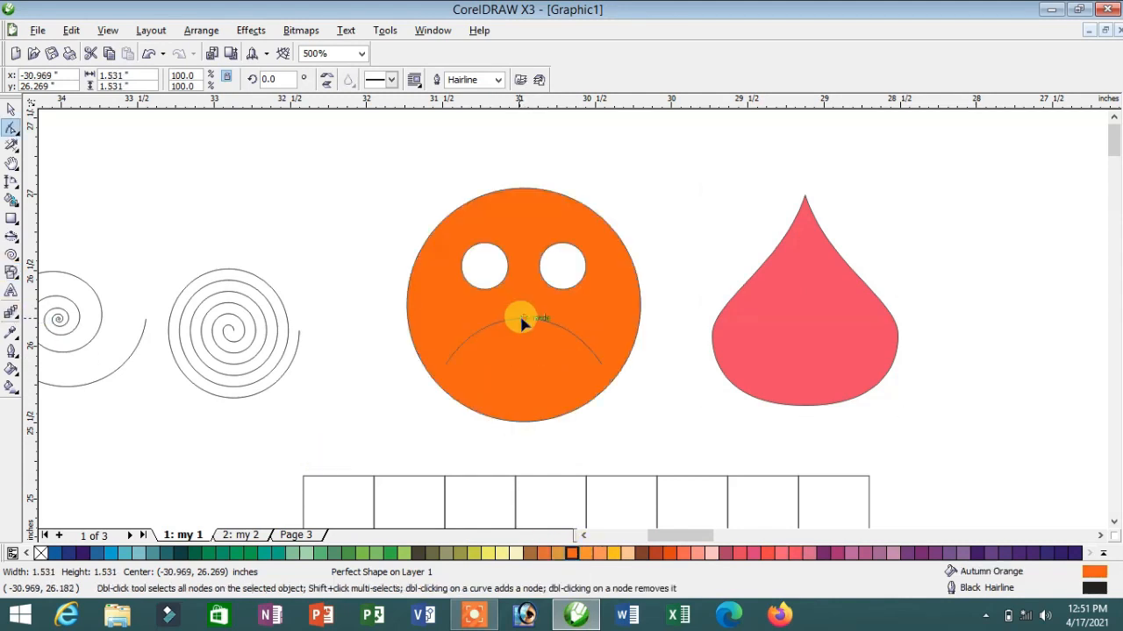
{"action": "left_click_drag", "start_coordinate": [523, 323], "coordinate": [519, 393]}
Draw a down-arrow callout from the arrow shapes, about 0.71 by 0.70 in, above and to the left of the smiley face
{"action": "left_click", "coordinate": [10, 279]}
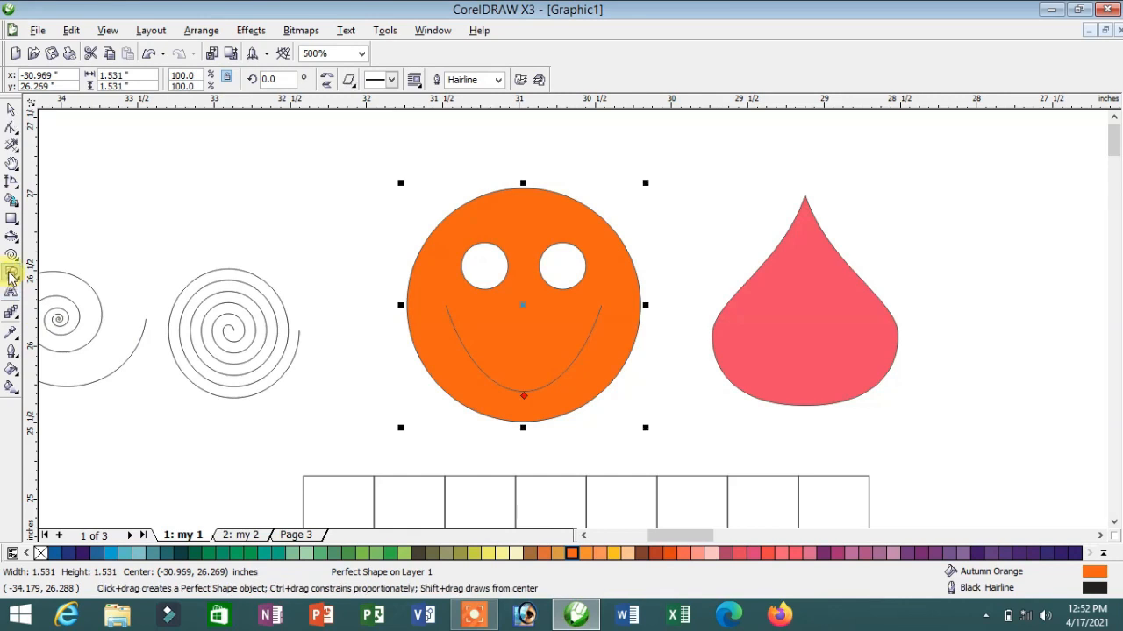
{"action": "left_click", "coordinate": [16, 280]}
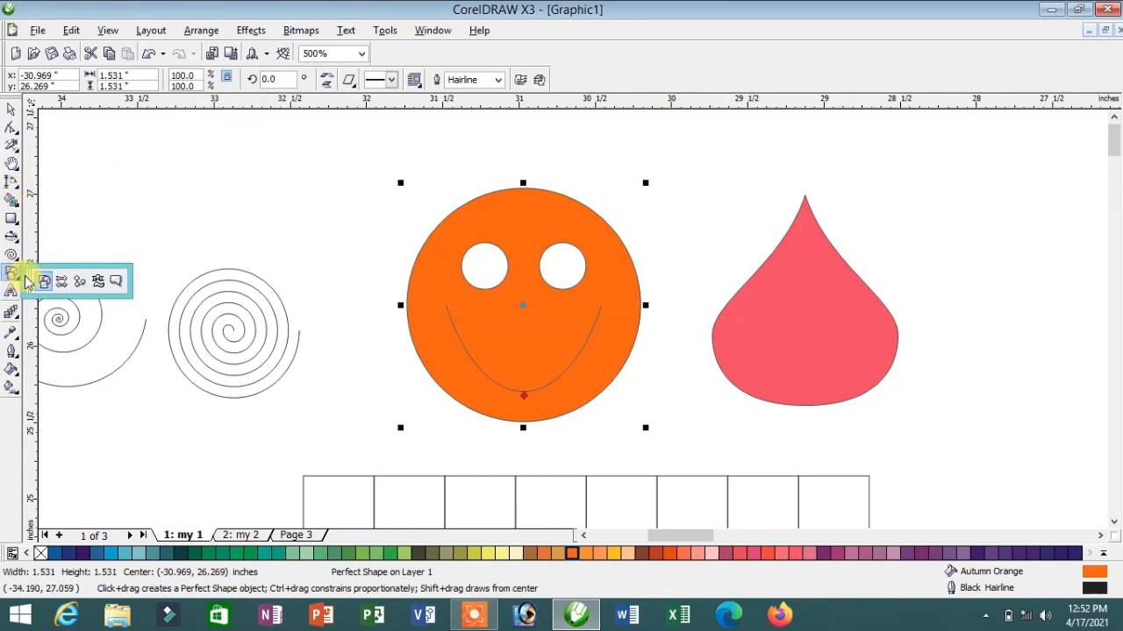
{"action": "left_click", "coordinate": [62, 277]}
{"action": "left_click", "coordinate": [349, 81]}
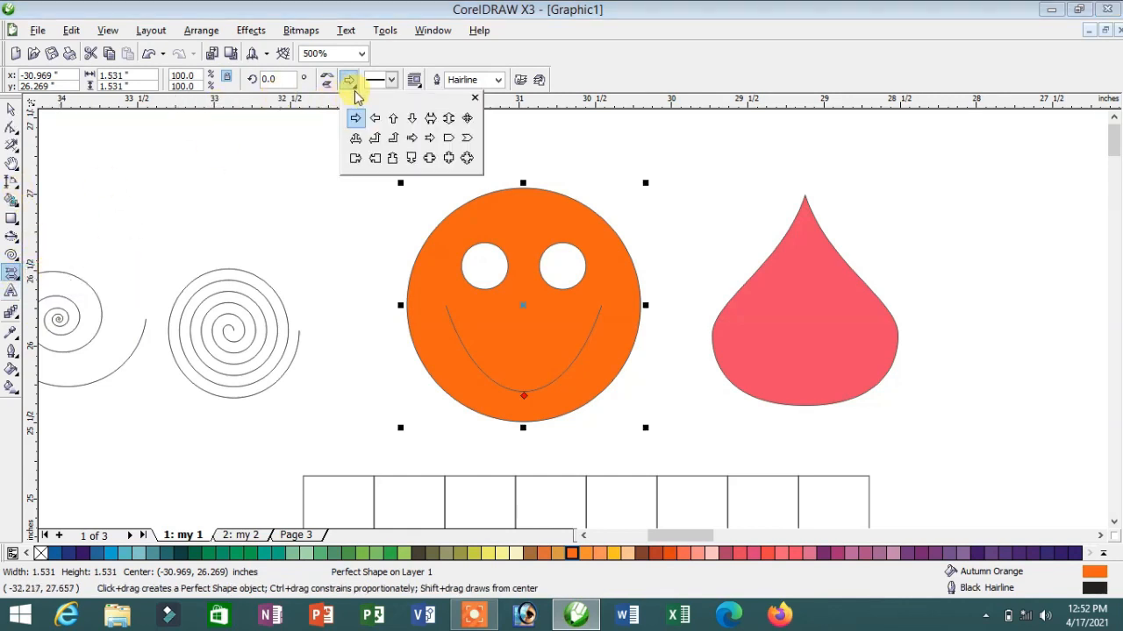
{"action": "left_click", "coordinate": [410, 160]}
{"action": "left_click_drag", "start_coordinate": [276, 125], "coordinate": [384, 233]}
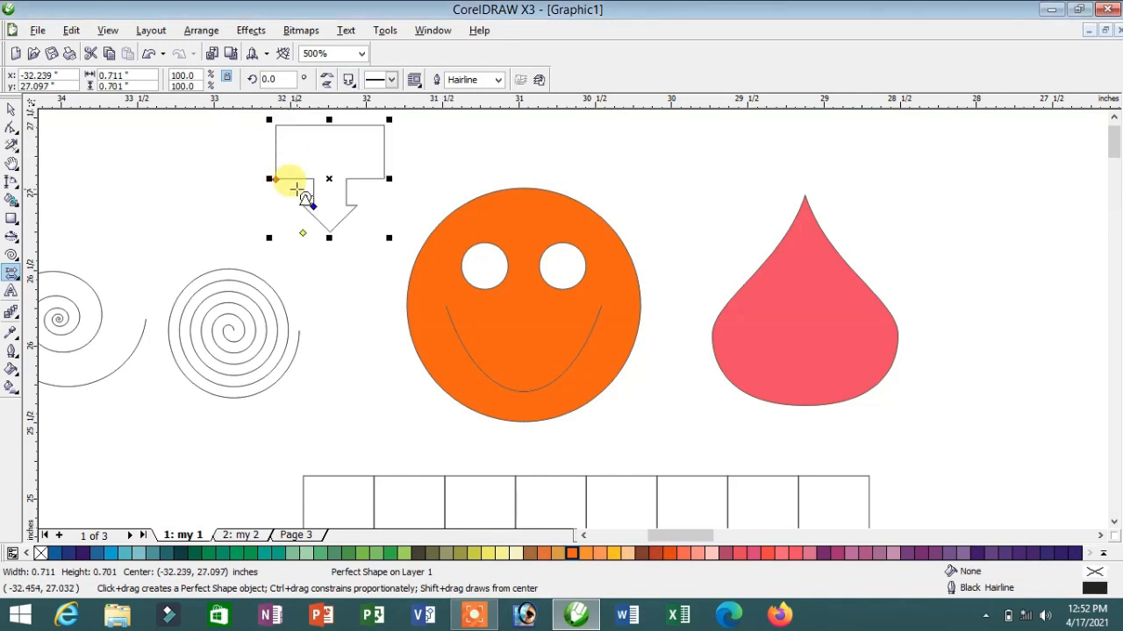
Reshape the down-arrow callout by its control nodes to get a thinner top block, a narrower shaft and a head as wide as the block
{"action": "scroll", "coordinate": [315, 200], "scroll_direction": "up", "scroll_amount": 1}
{"action": "scroll", "coordinate": [570, 329], "scroll_direction": "up", "scroll_amount": 1}
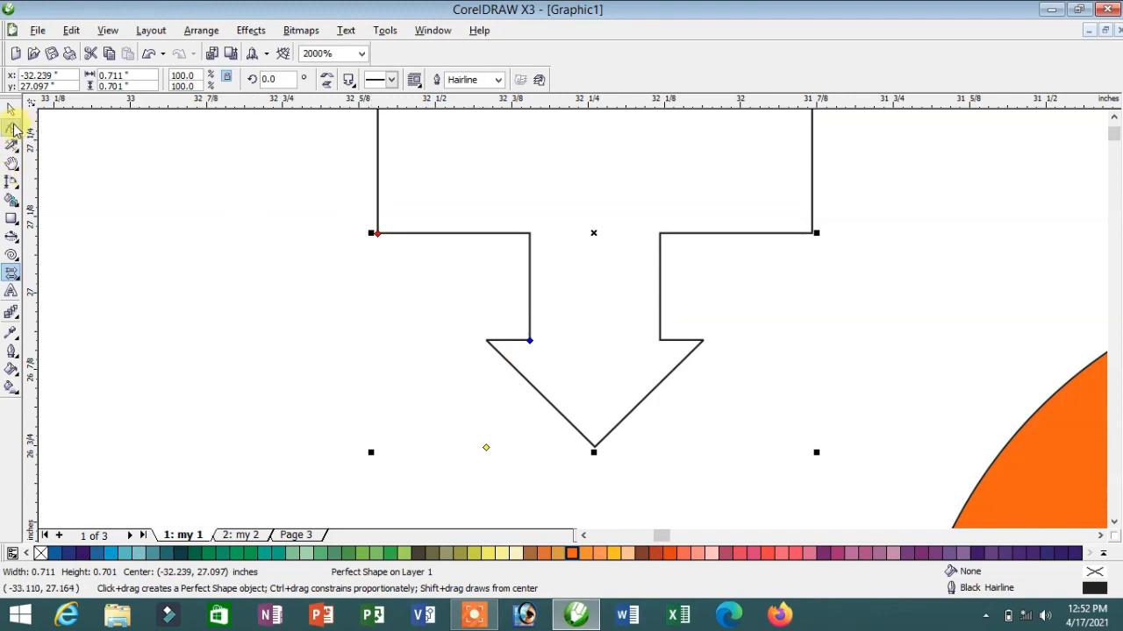
{"action": "left_click", "coordinate": [11, 127]}
{"action": "scroll", "coordinate": [383, 235], "scroll_direction": "down", "scroll_amount": 1}
{"action": "scroll", "coordinate": [478, 347], "scroll_direction": "up", "scroll_amount": 1}
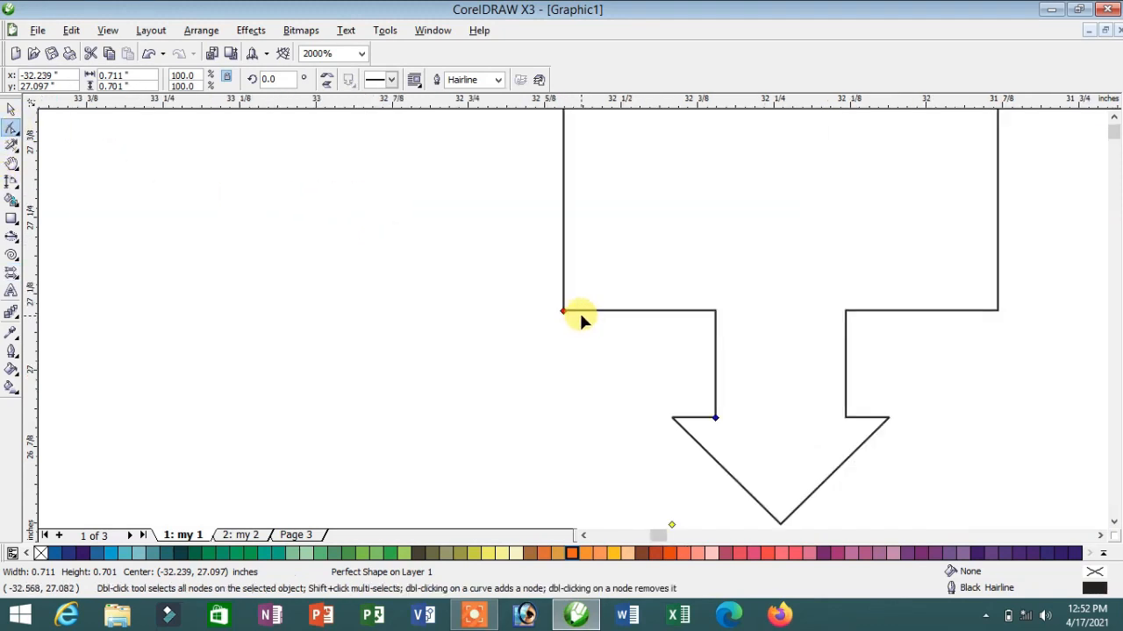
{"action": "scroll", "coordinate": [571, 316], "scroll_direction": "down", "scroll_amount": 1}
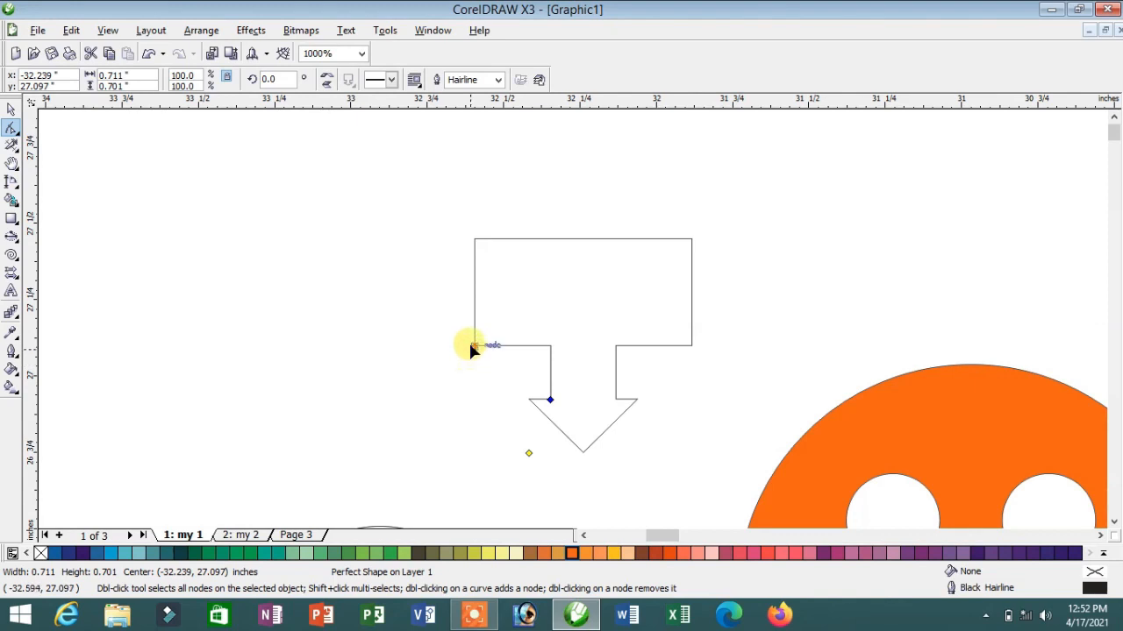
{"action": "left_click_drag", "start_coordinate": [473, 345], "coordinate": [475, 293]}
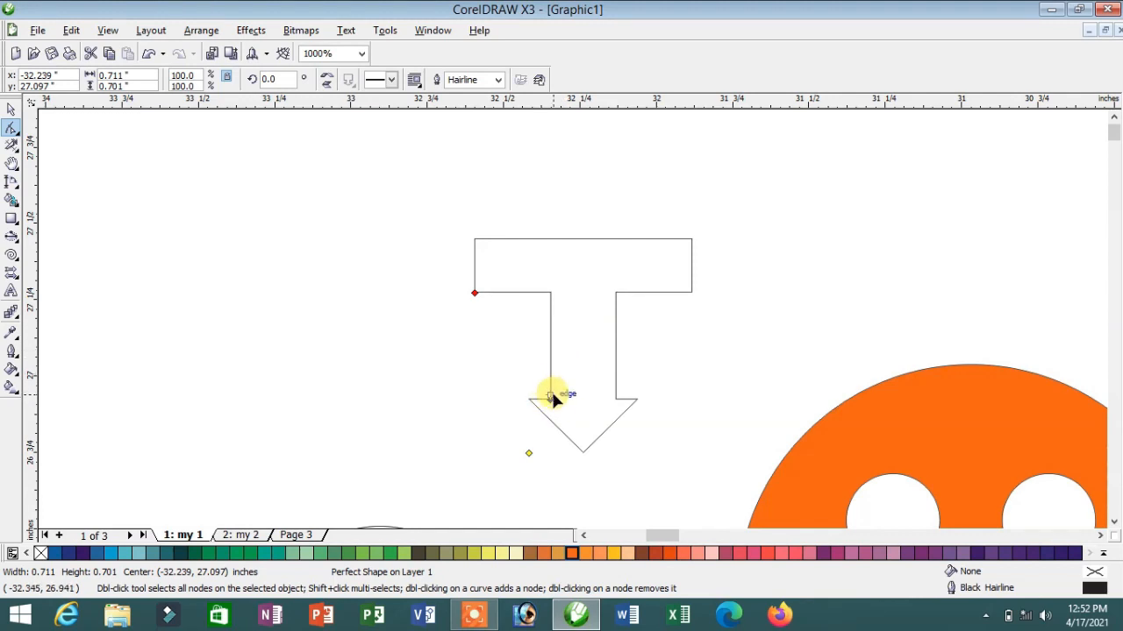
{"action": "left_click_drag", "start_coordinate": [551, 401], "coordinate": [571, 384]}
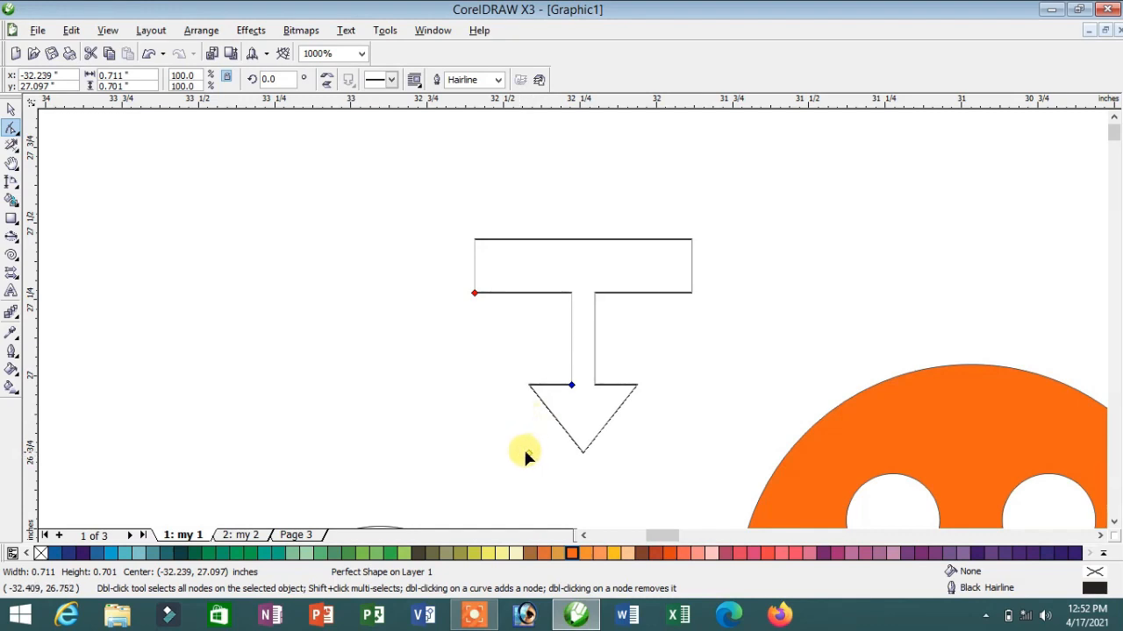
{"action": "left_click_drag", "start_coordinate": [526, 451], "coordinate": [467, 452]}
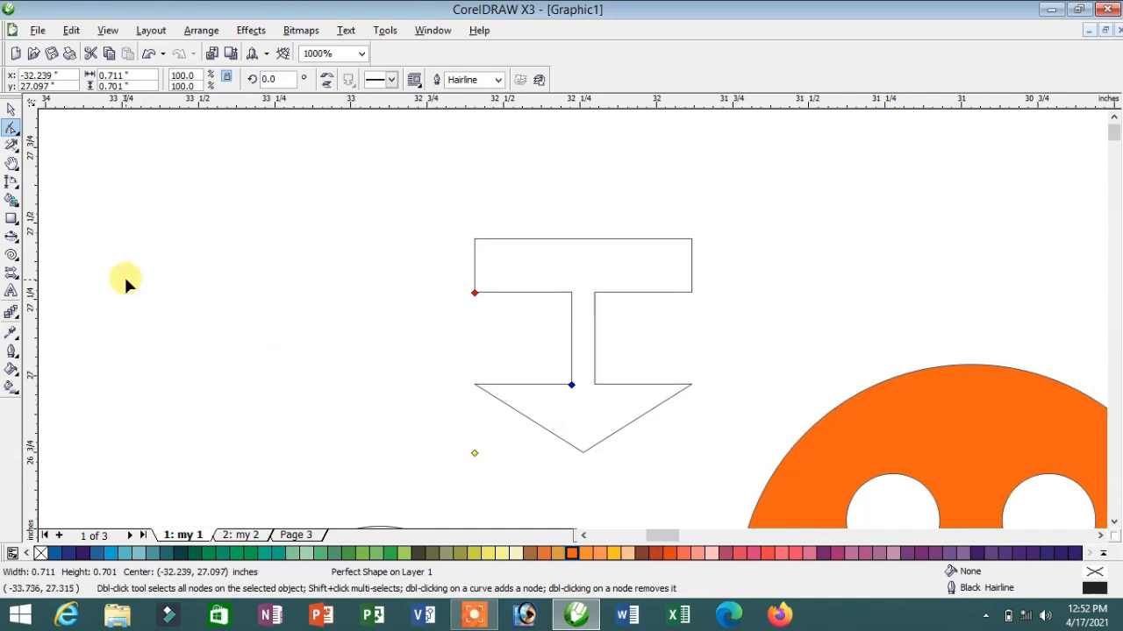
Draw an upright cylinder from the flowchart shapes in the empty area to the left of the down-arrow callout
{"action": "left_click", "coordinate": [7, 275]}
{"action": "left_click", "coordinate": [351, 80]}
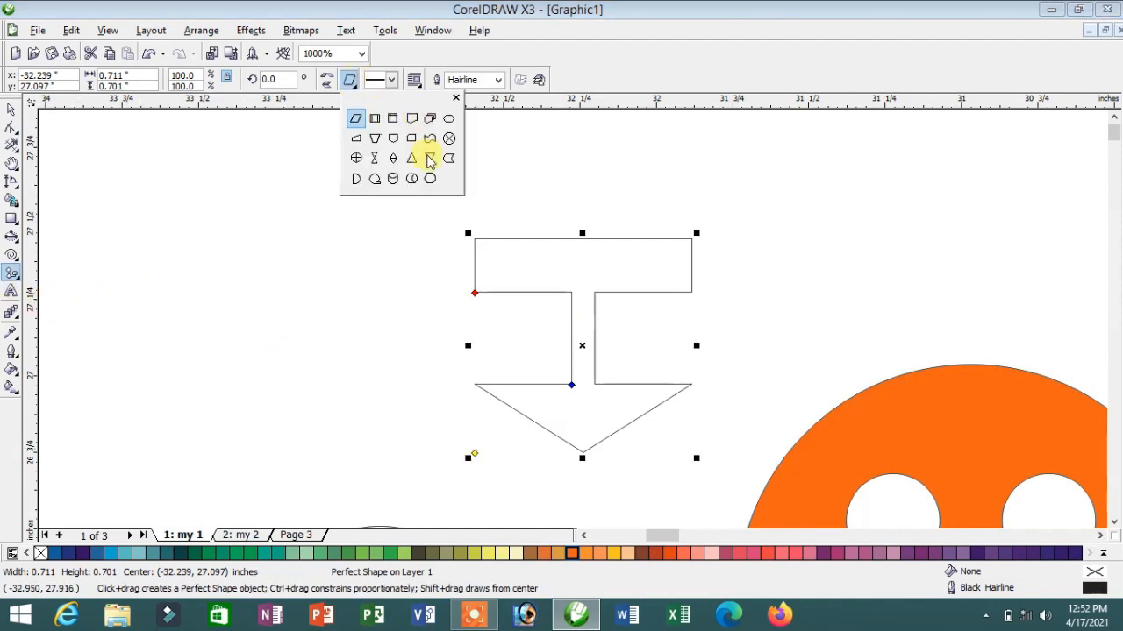
{"action": "left_click", "coordinate": [393, 180]}
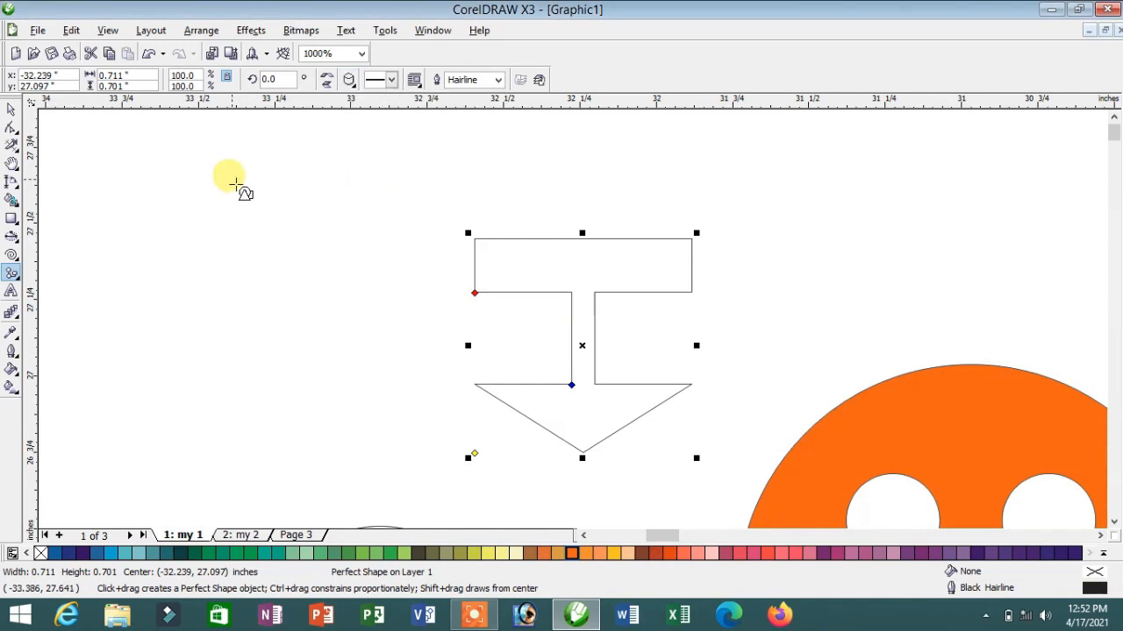
{"action": "left_click_drag", "start_coordinate": [234, 179], "coordinate": [379, 411]}
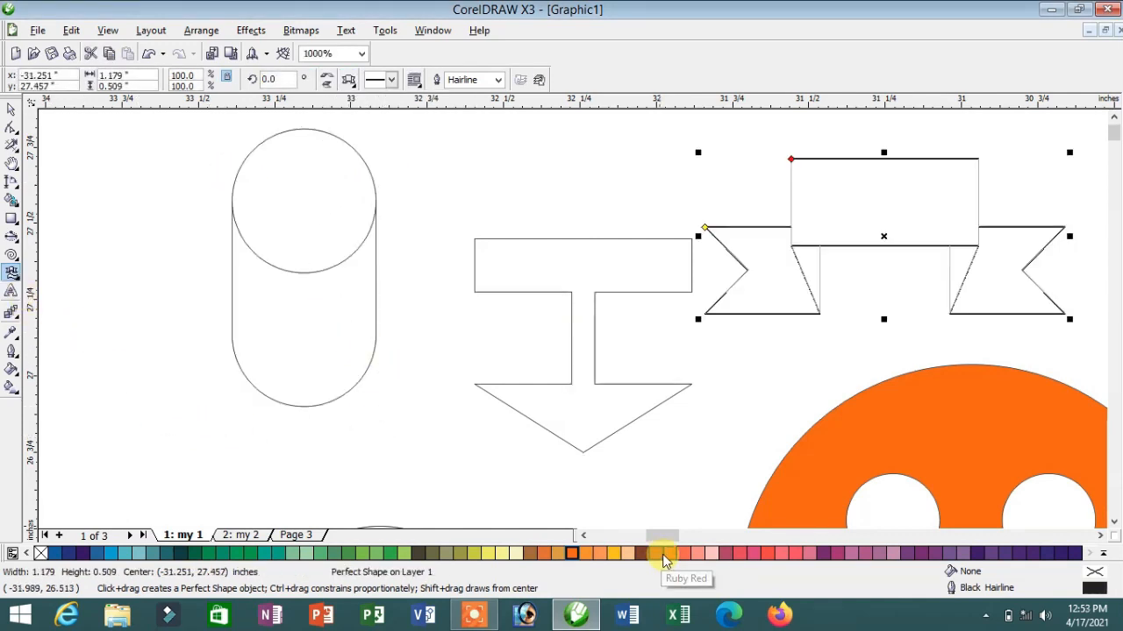
Fill the ribbon banner above the smiley face with Brick Red
{"action": "left_click", "coordinate": [676, 555]}
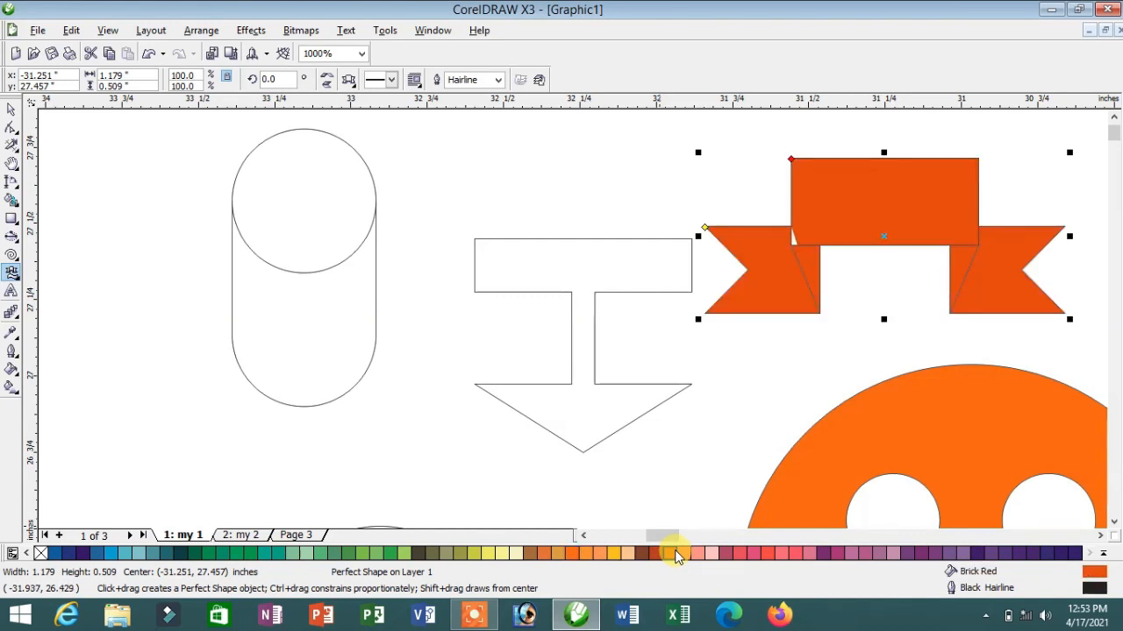
Draw a round speech-bubble callout shape in the empty area to the left of the cylinder
{"action": "left_click", "coordinate": [15, 281]}
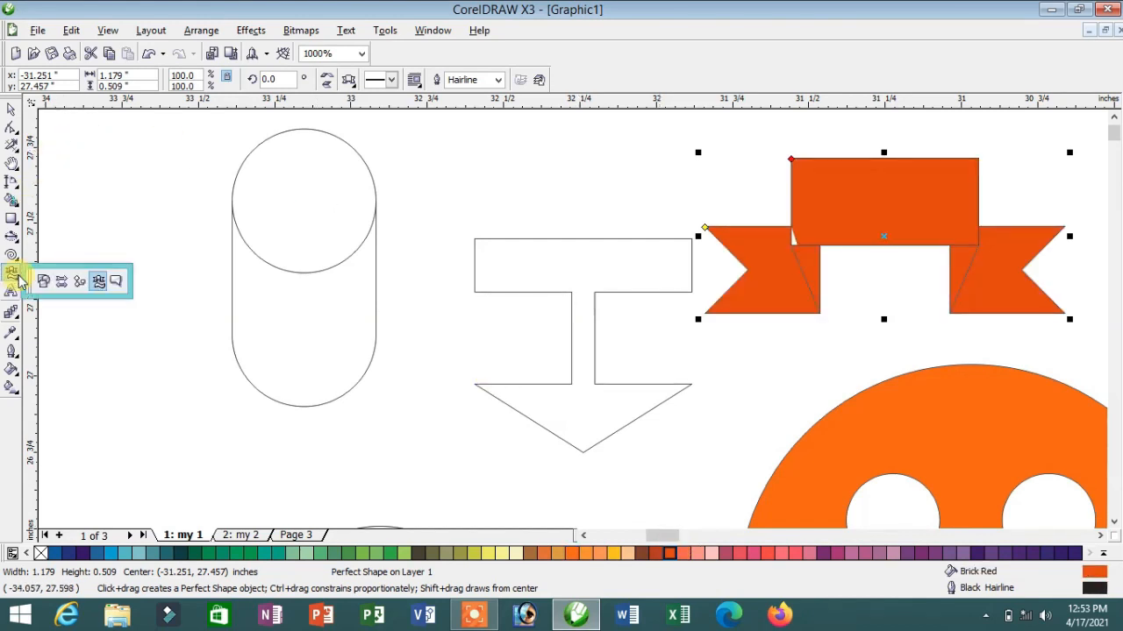
{"action": "left_click", "coordinate": [349, 80]}
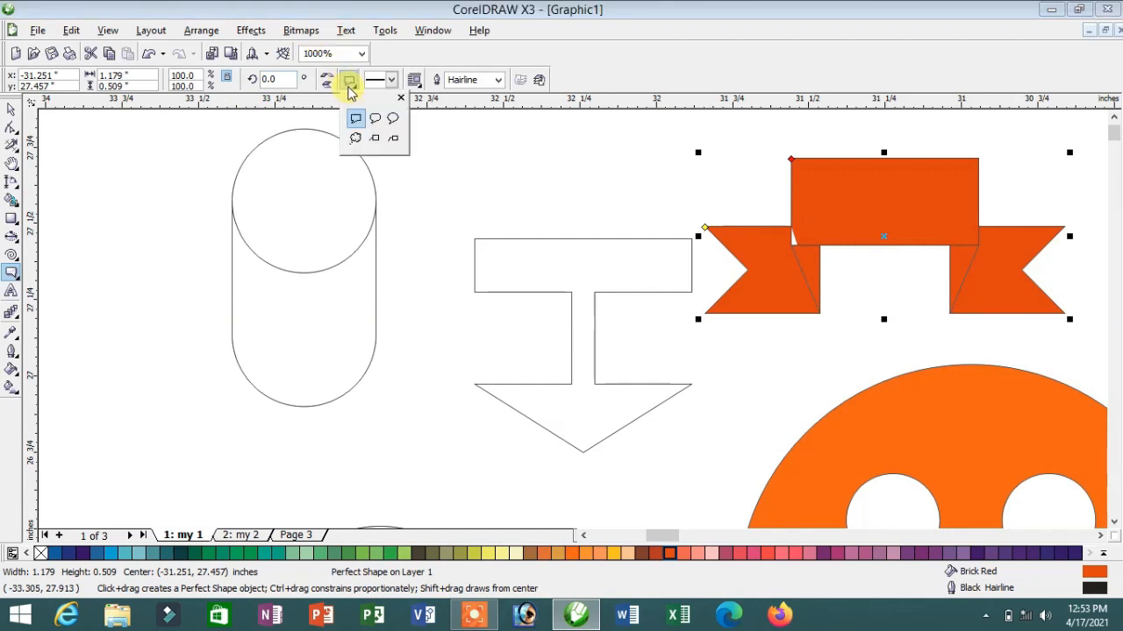
{"action": "left_click", "coordinate": [392, 119]}
{"action": "scroll", "coordinate": [571, 311], "scroll_direction": "down", "scroll_amount": 1}
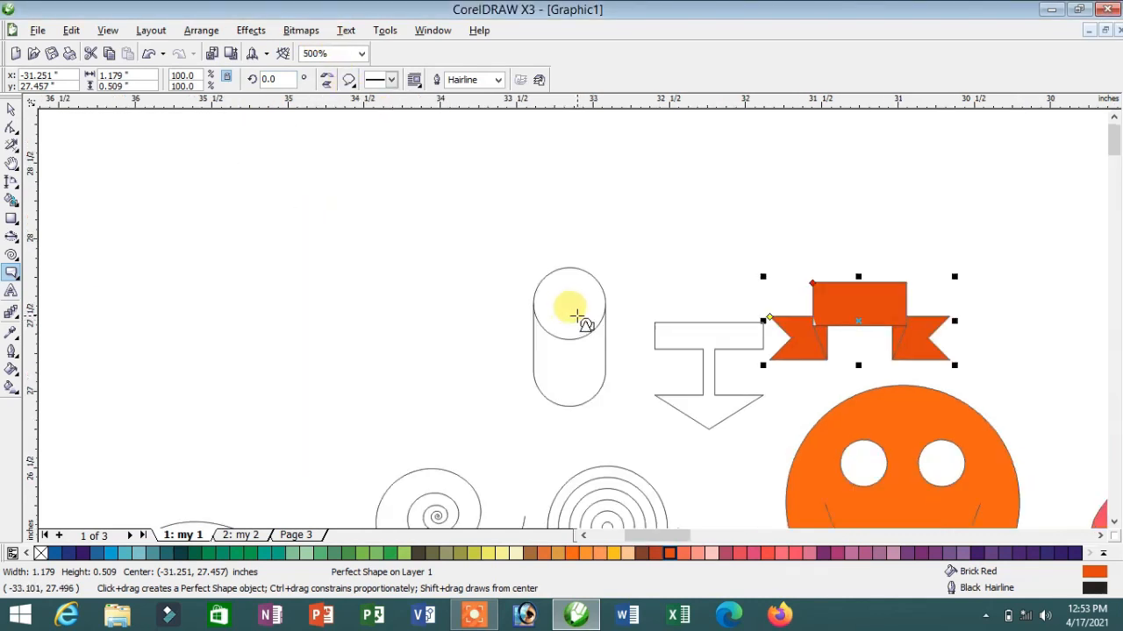
{"action": "left_click_drag", "start_coordinate": [251, 232], "coordinate": [438, 364]}
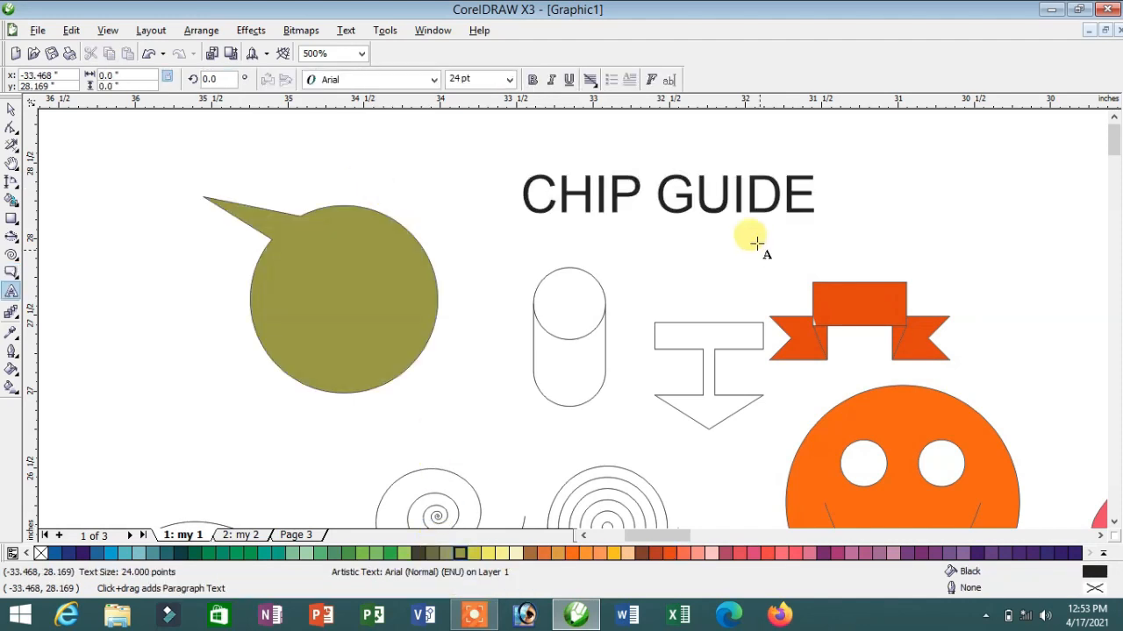
Set the font of the CHIP GUIDE text above the cylinder to Balloon Bd BT
{"action": "left_click", "coordinate": [756, 242]}
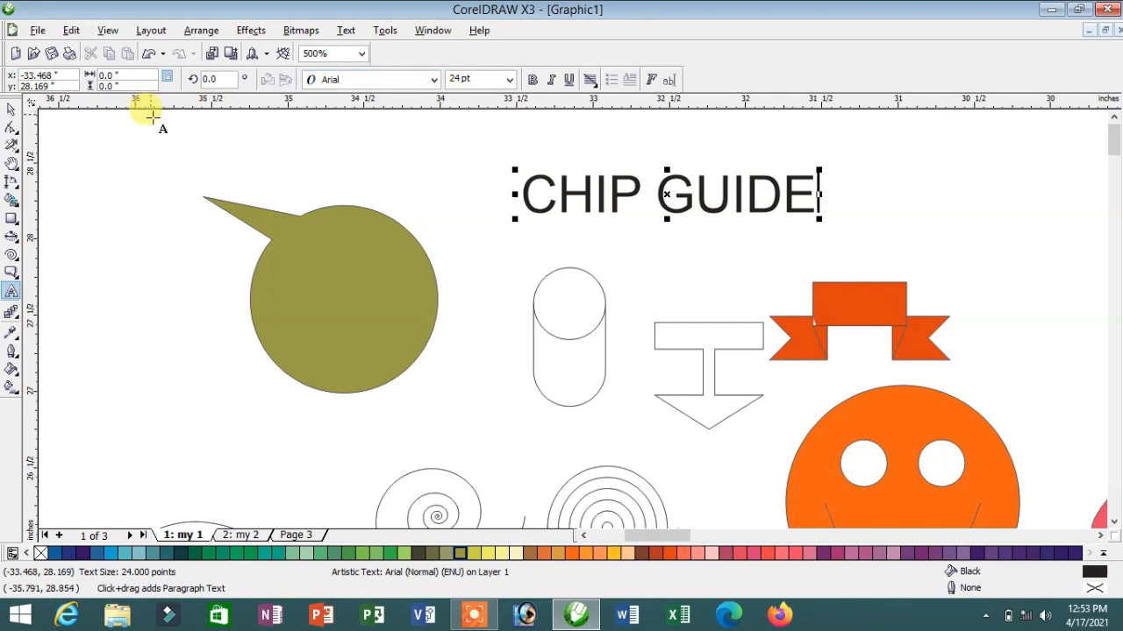
{"action": "left_click", "coordinate": [11, 113]}
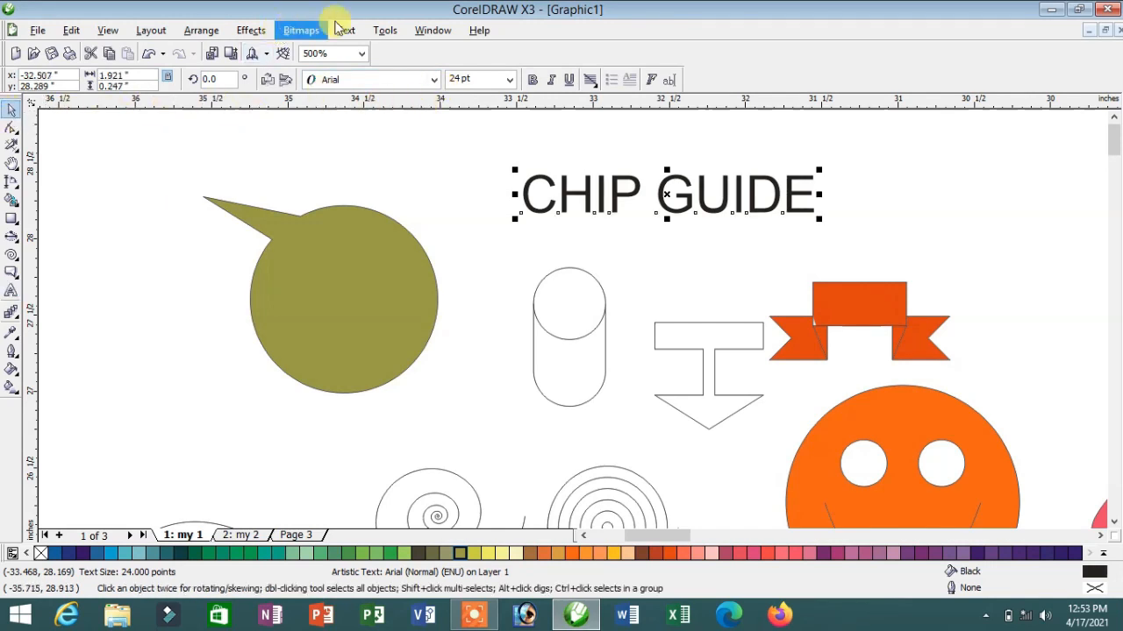
{"action": "left_click", "coordinate": [432, 80]}
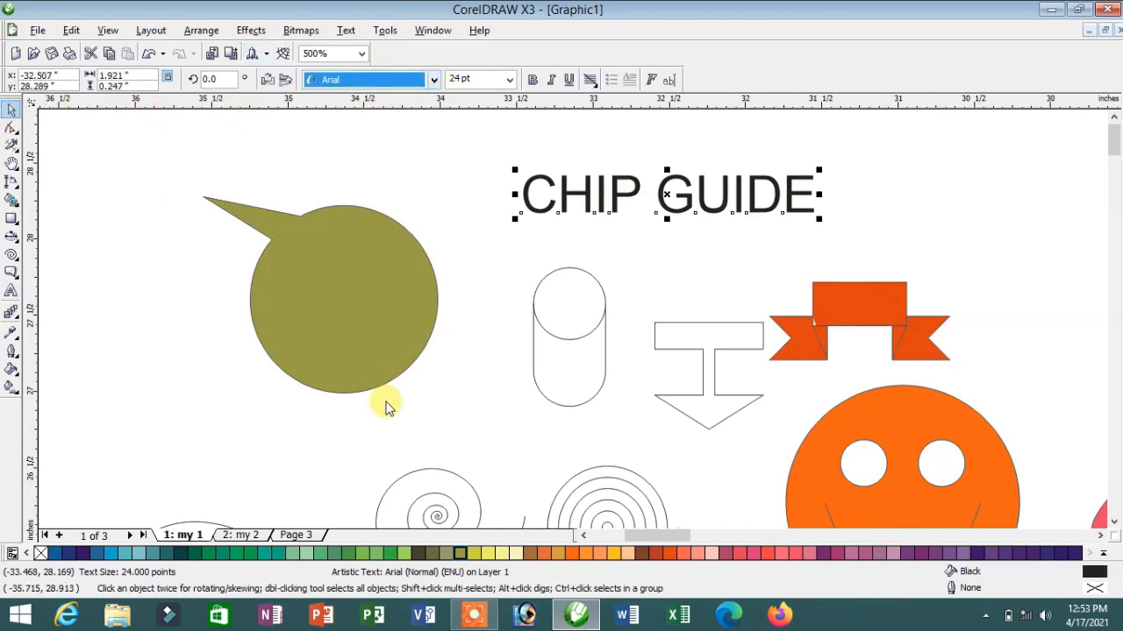
{"action": "left_click", "coordinate": [434, 81]}
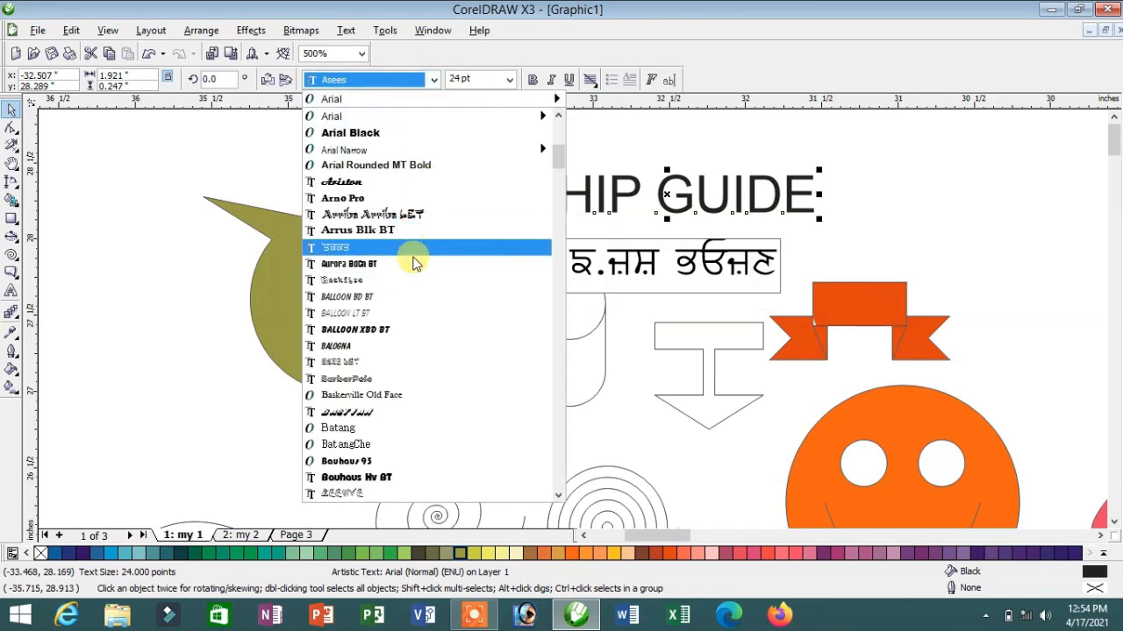
{"action": "left_click", "coordinate": [405, 296]}
{"action": "scroll", "coordinate": [571, 318], "scroll_direction": "up", "scroll_amount": 1}
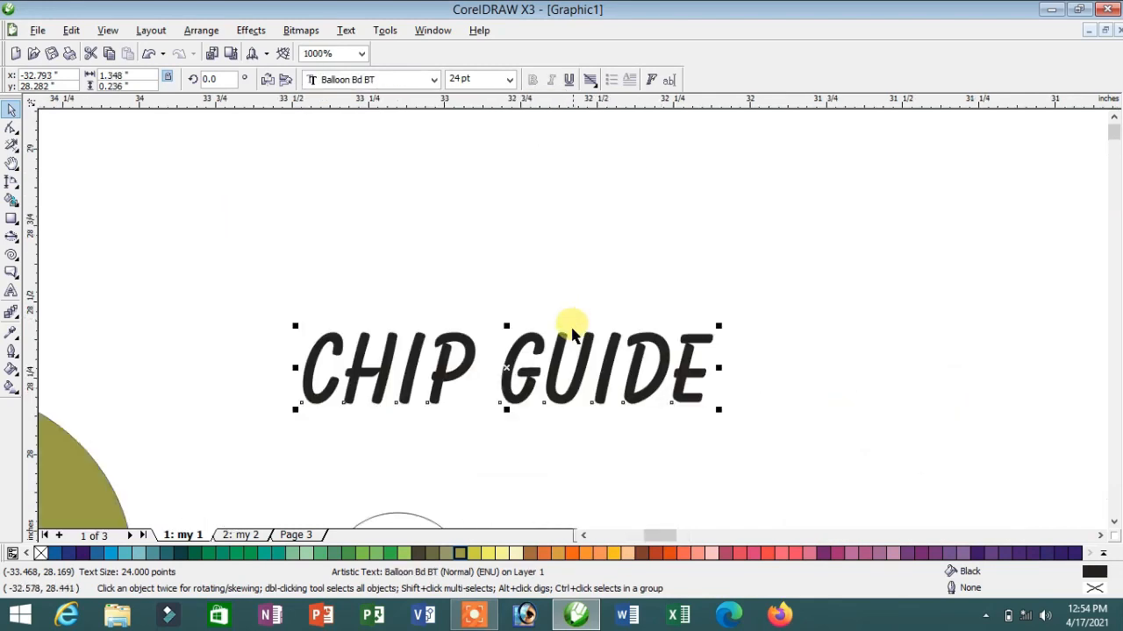
{"action": "scroll", "coordinate": [572, 321], "scroll_direction": "up", "scroll_amount": 1}
{"action": "scroll", "coordinate": [573, 318], "scroll_direction": "down", "scroll_amount": 1}
{"action": "scroll", "coordinate": [572, 318], "scroll_direction": "up", "scroll_amount": 1}
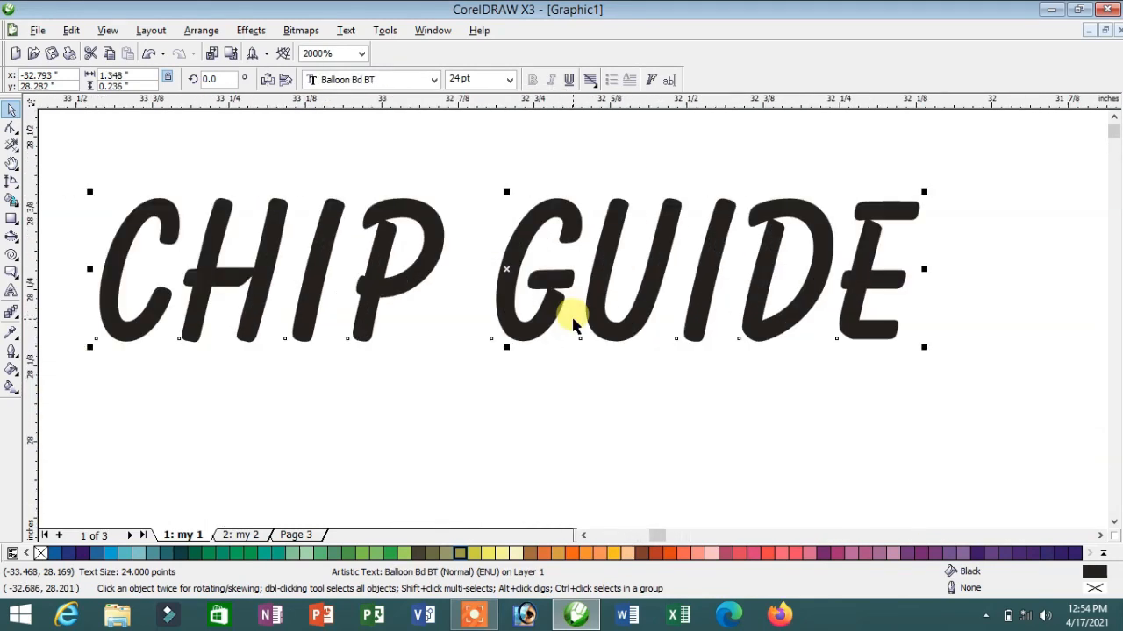
Set the CHIP GUIDE text size to 36 pt and scale it down slightly to about 34.9 pt
{"action": "left_click", "coordinate": [510, 81]}
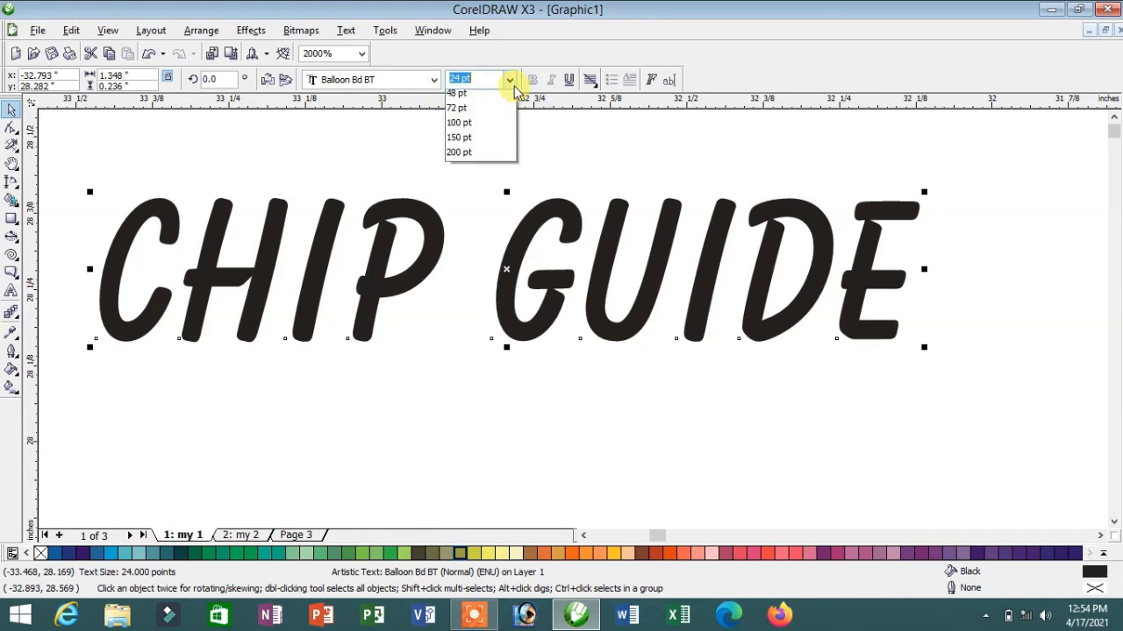
{"action": "left_click", "coordinate": [469, 266]}
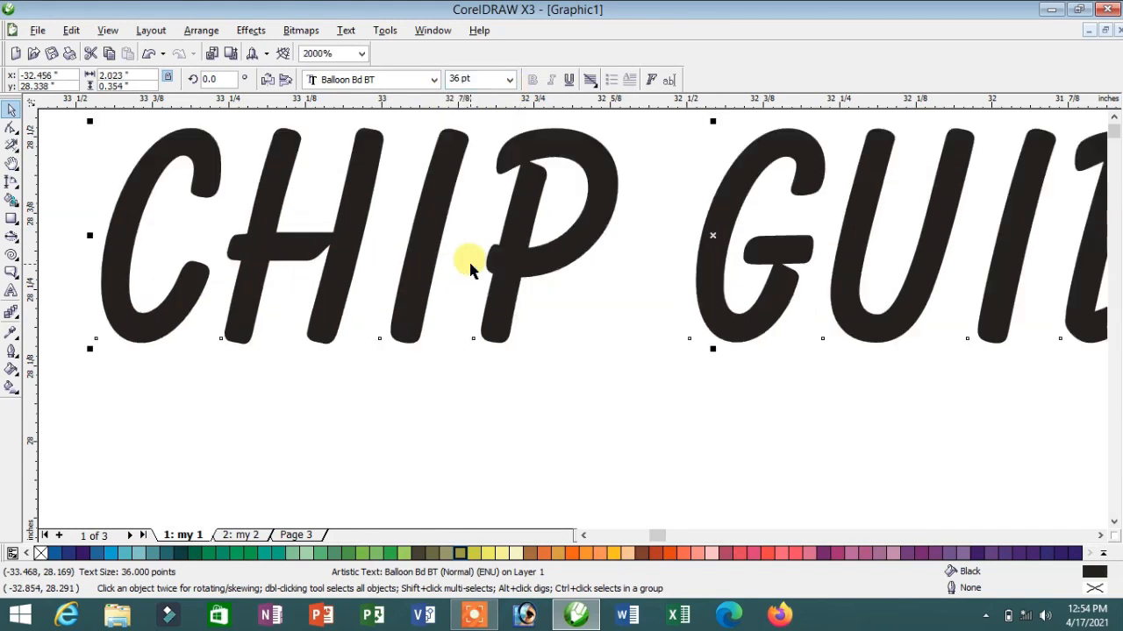
{"action": "scroll", "coordinate": [639, 306], "scroll_direction": "down", "scroll_amount": 1}
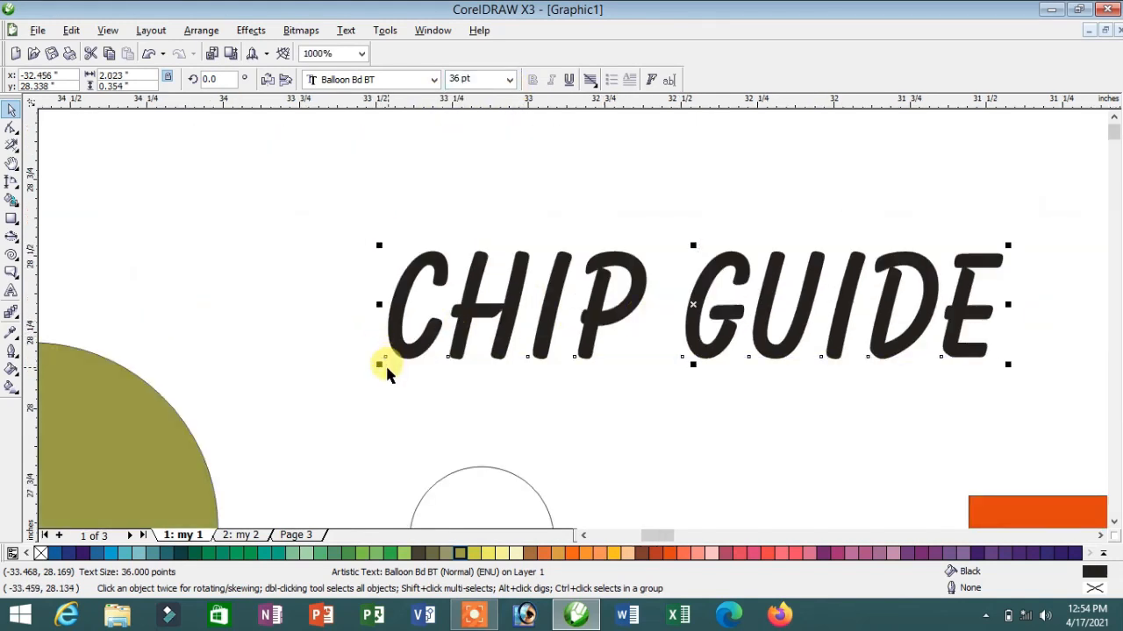
{"action": "left_click_drag", "start_coordinate": [379, 367], "coordinate": [321, 356]}
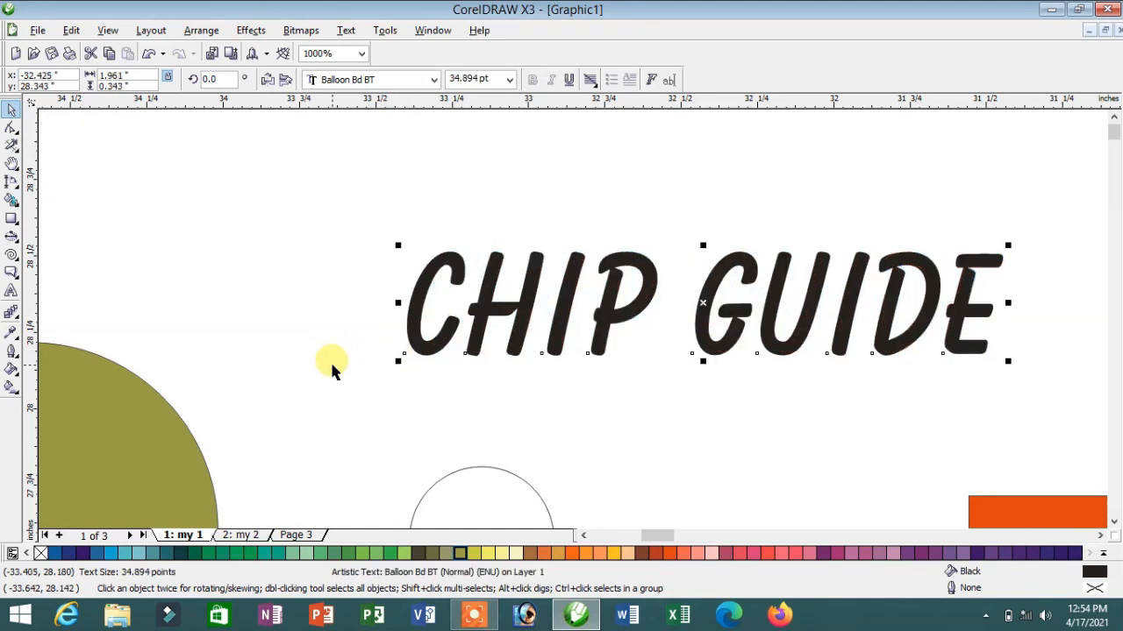
Move the CHIP GUIDE text onto the round speech bubble and scale it down to about 18.5 pt so it fits inside
{"action": "left_click_drag", "start_coordinate": [332, 364], "coordinate": [571, 318]}
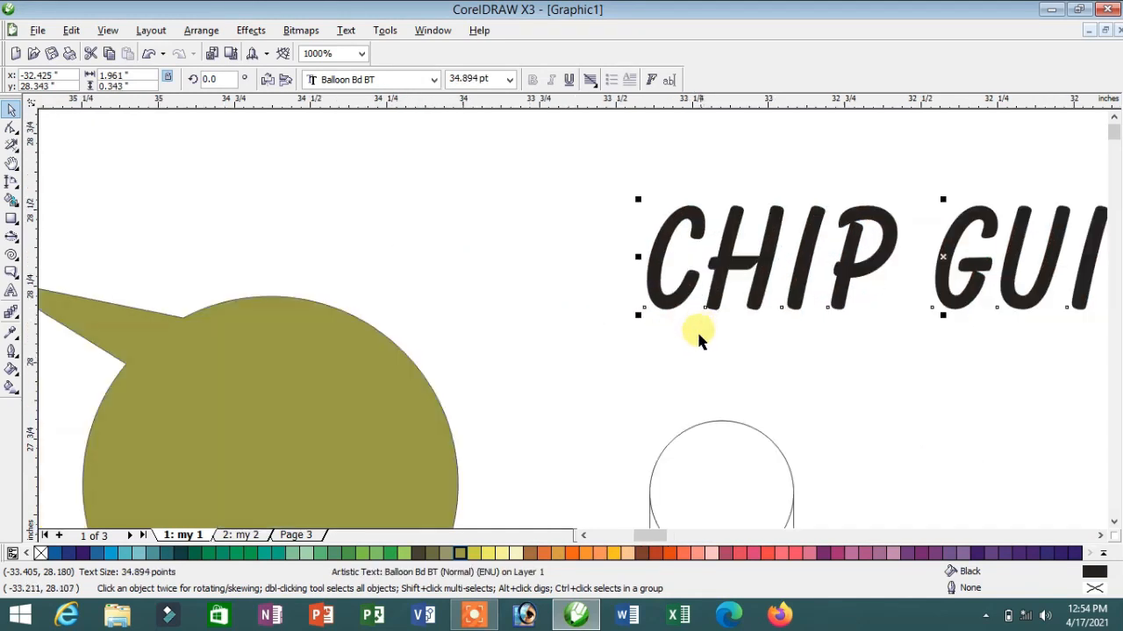
{"action": "left_click", "coordinate": [1098, 537]}
{"action": "scroll", "coordinate": [311, 394], "scroll_direction": "down", "scroll_amount": 1}
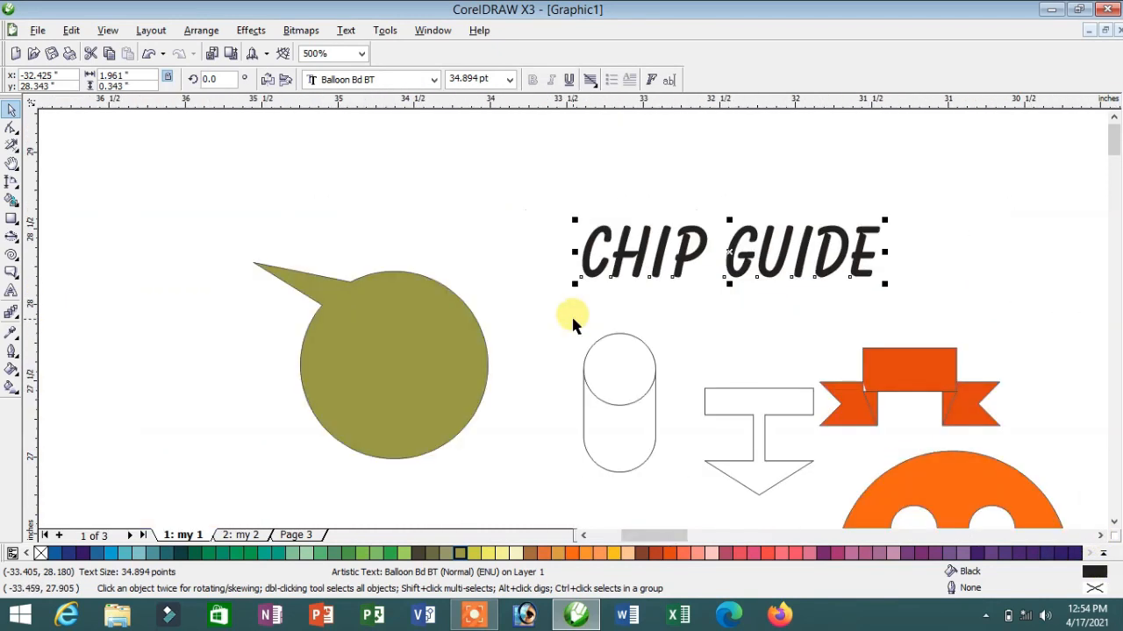
{"action": "left_click_drag", "start_coordinate": [732, 252], "coordinate": [389, 354]}
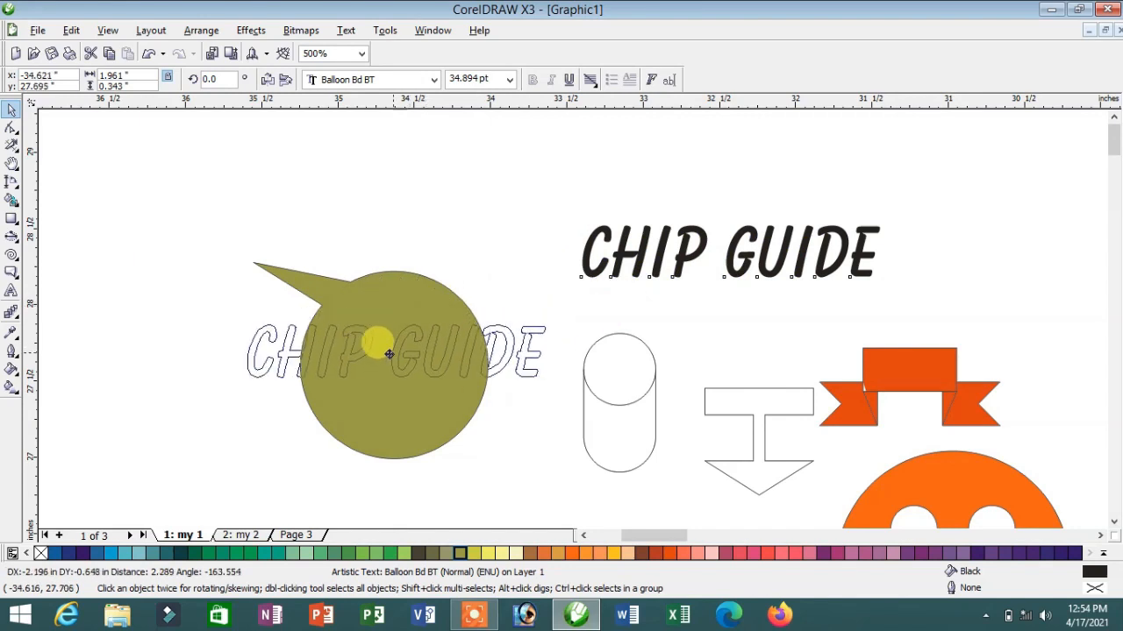
{"action": "left_click_drag", "start_coordinate": [388, 354], "coordinate": [392, 361]}
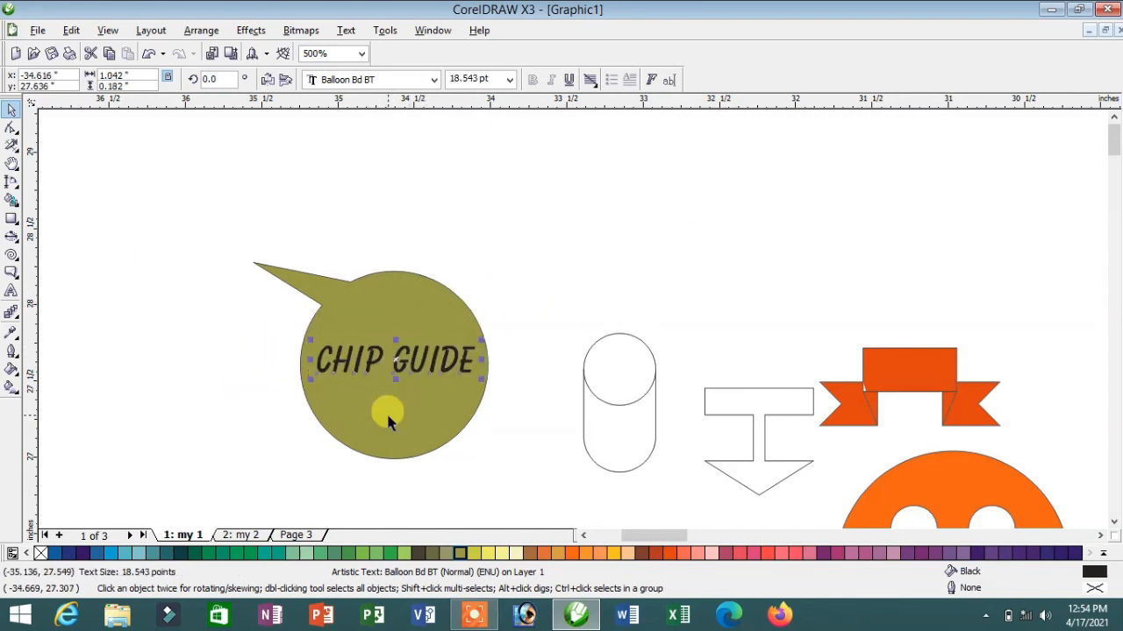
Stagger individual letters of CHIP GUIDE above and below the baseline by their character nodes with the Shape tool
{"action": "scroll", "coordinate": [388, 377], "scroll_direction": "up", "scroll_amount": 2}
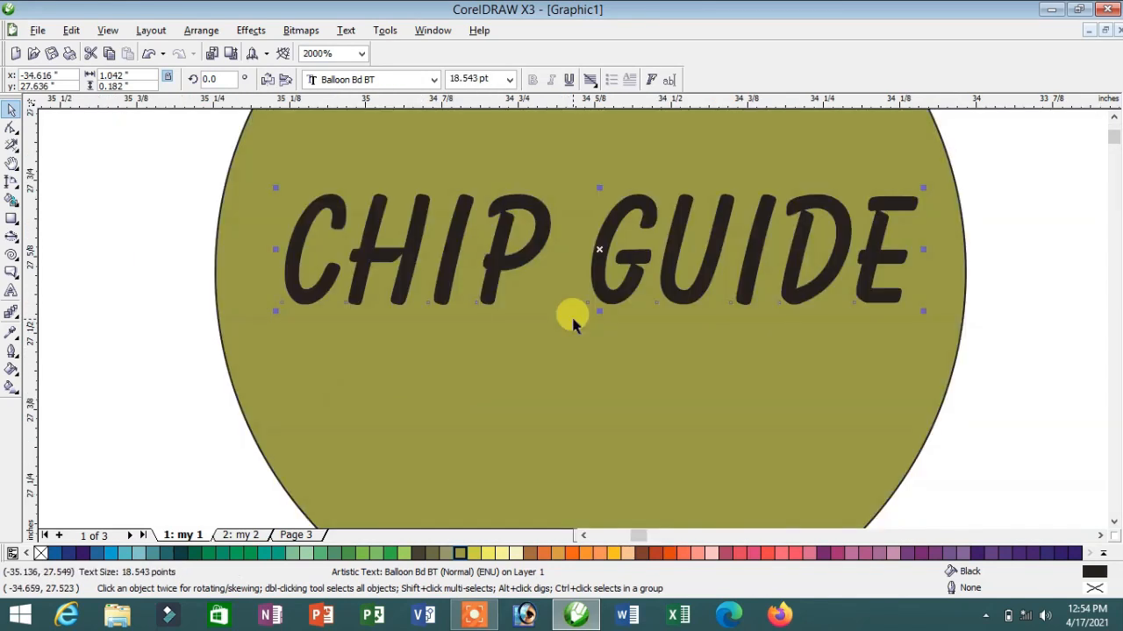
{"action": "left_click", "coordinate": [12, 133]}
{"action": "left_click", "coordinate": [43, 136]}
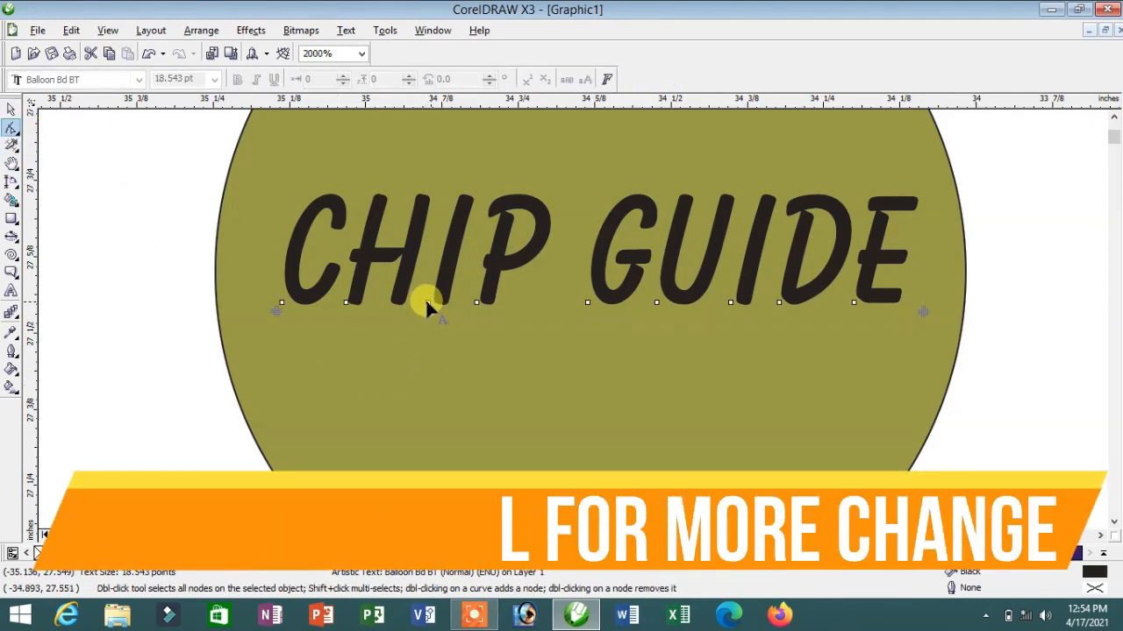
{"action": "scroll", "coordinate": [571, 325], "scroll_direction": "up", "scroll_amount": 1}
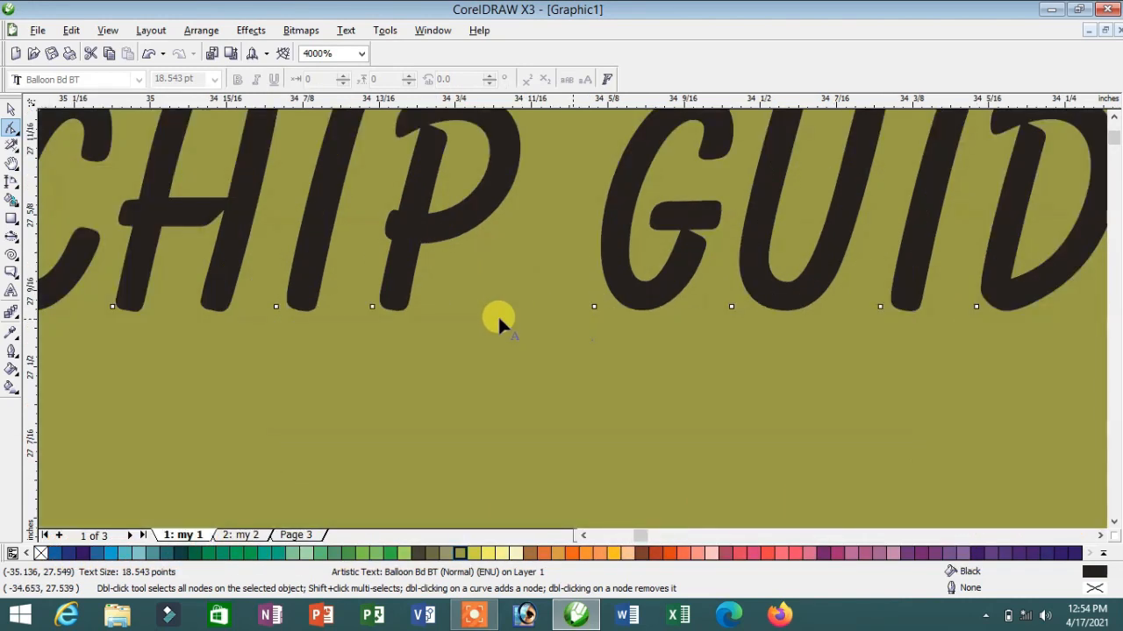
{"action": "left_click_drag", "start_coordinate": [374, 307], "coordinate": [360, 379]}
{"action": "scroll", "coordinate": [571, 315], "scroll_direction": "down", "scroll_amount": 1}
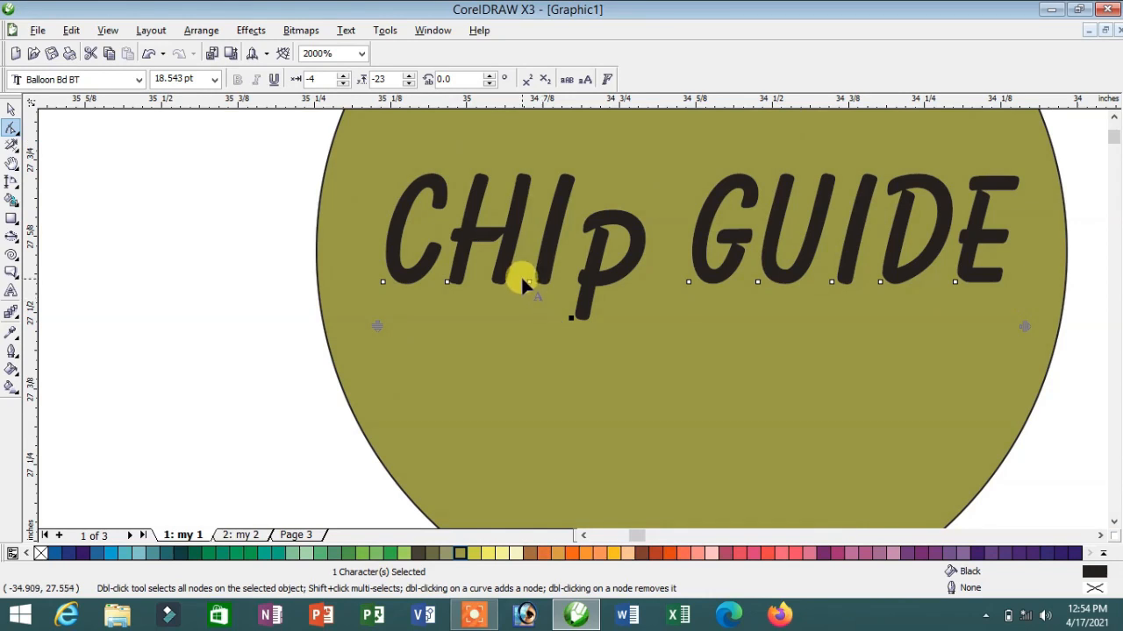
{"action": "left_click_drag", "start_coordinate": [529, 280], "coordinate": [535, 247]}
{"action": "left_click_drag", "start_coordinate": [447, 282], "coordinate": [431, 308]}
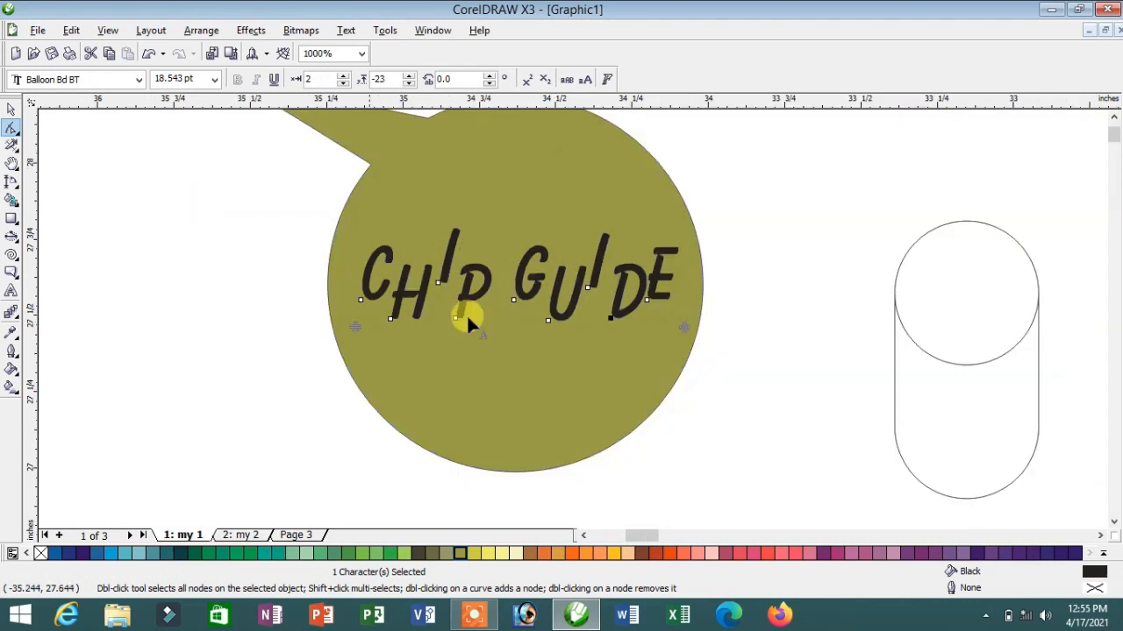
Widen the letter spacing of the staggered CHIP GUIDE text and reposition the text inside the speech bubble
{"action": "left_click_drag", "start_coordinate": [674, 313], "coordinate": [717, 327]}
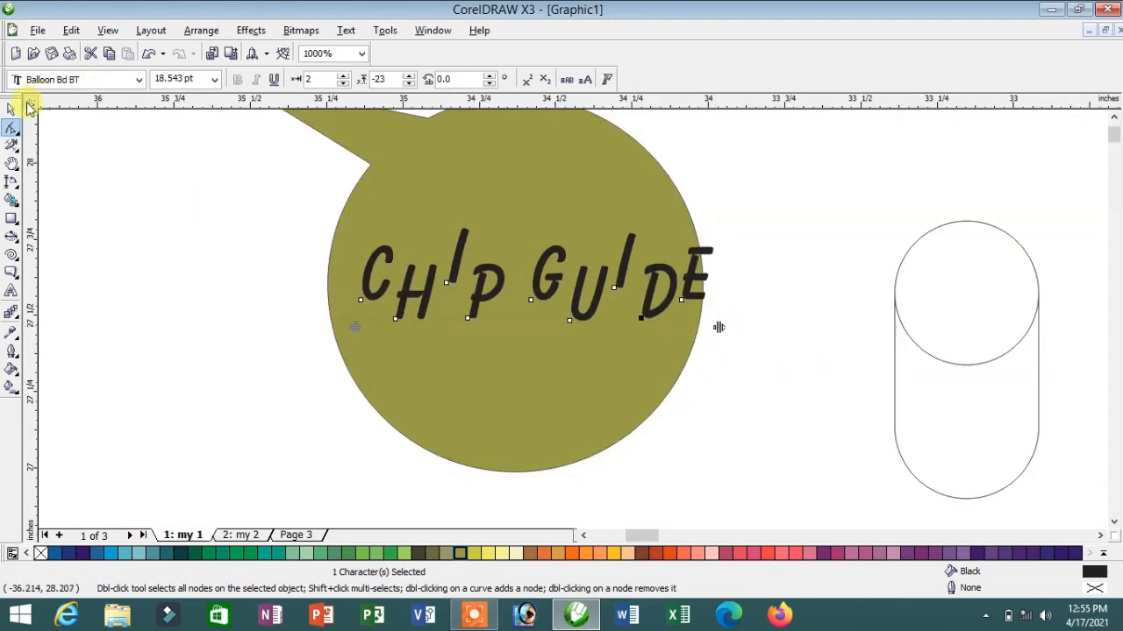
{"action": "left_click", "coordinate": [11, 110]}
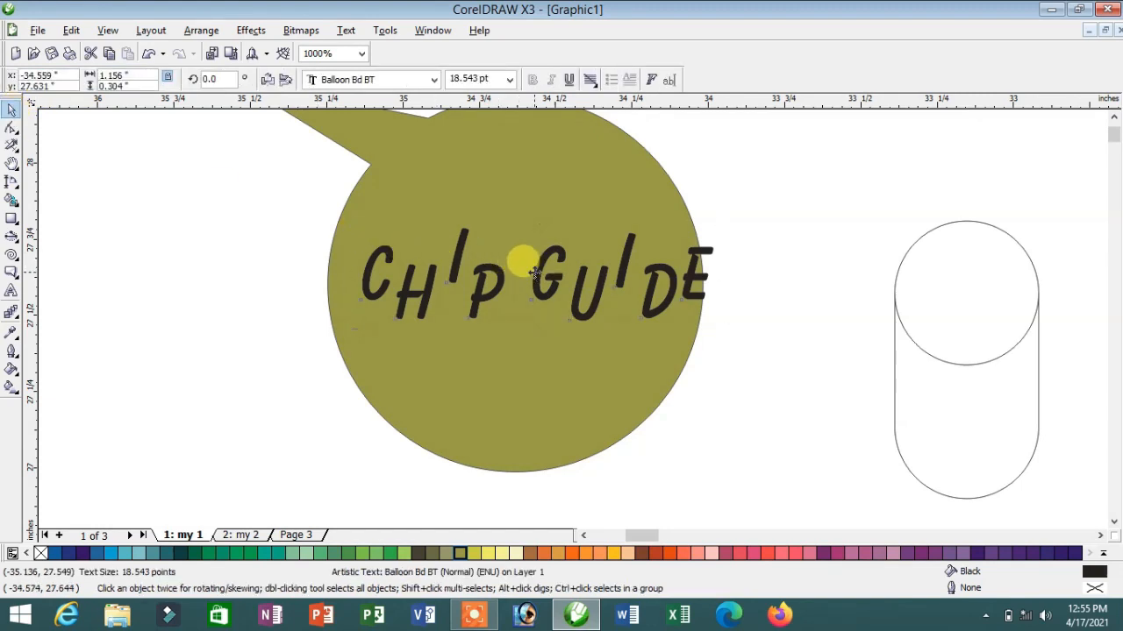
{"action": "left_click_drag", "start_coordinate": [533, 272], "coordinate": [515, 273]}
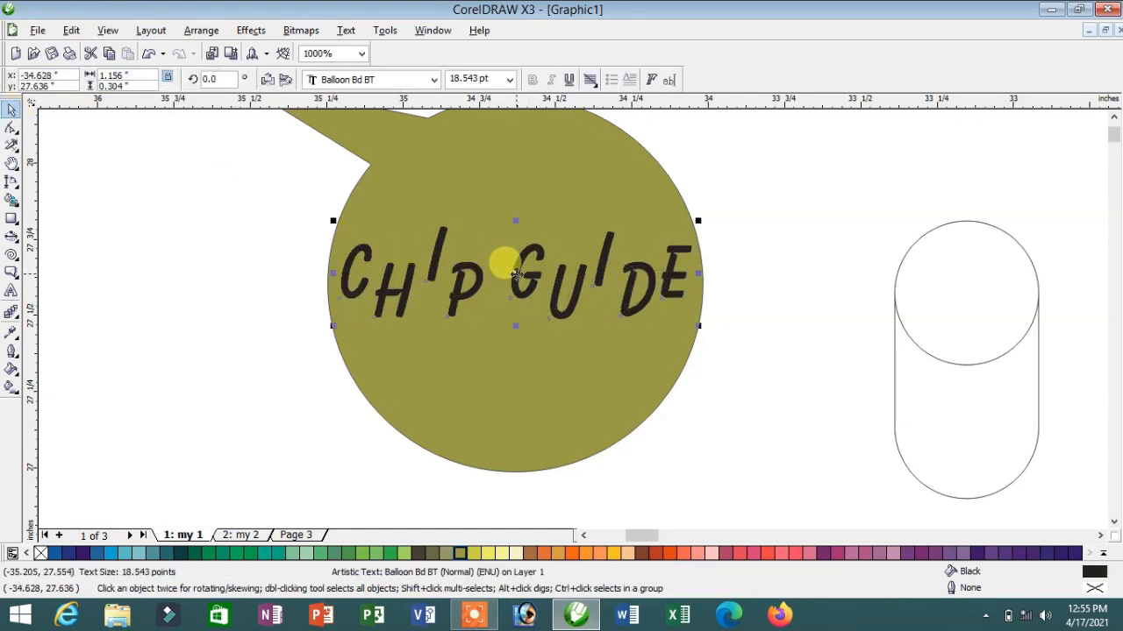
{"action": "key", "text": "F8"}
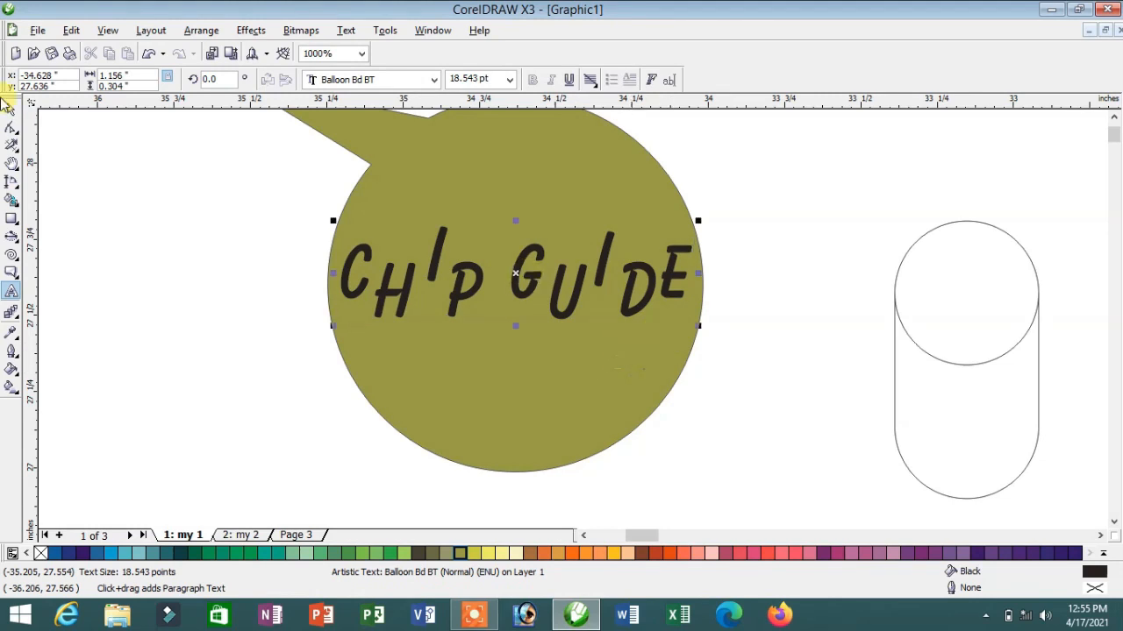
{"action": "left_click", "coordinate": [11, 111]}
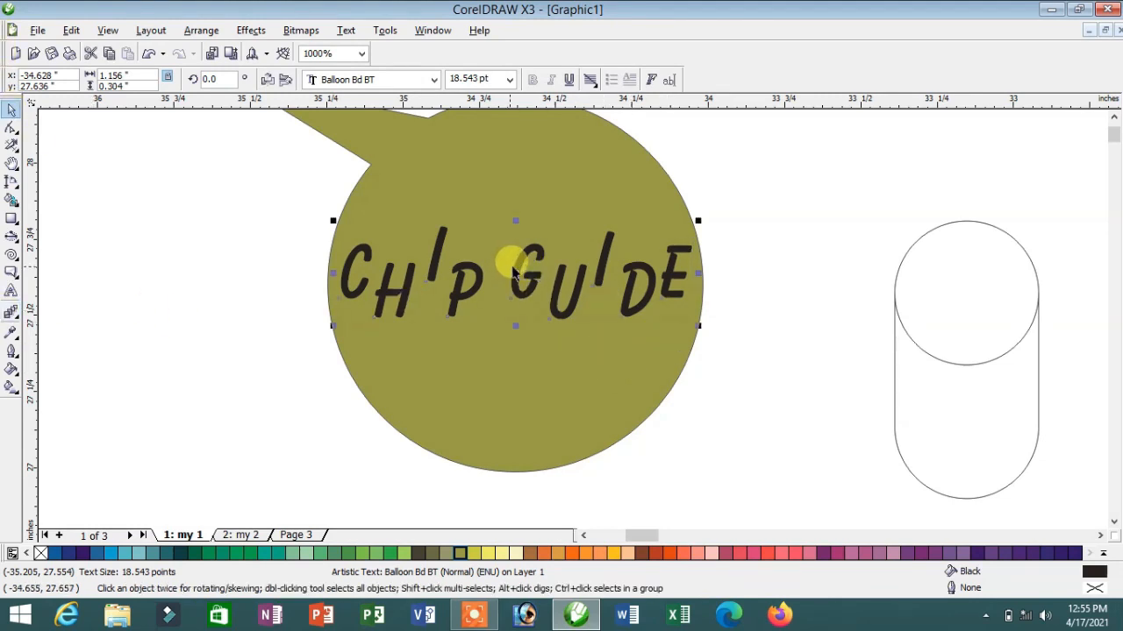
{"action": "left_click_drag", "start_coordinate": [517, 272], "coordinate": [501, 218]}
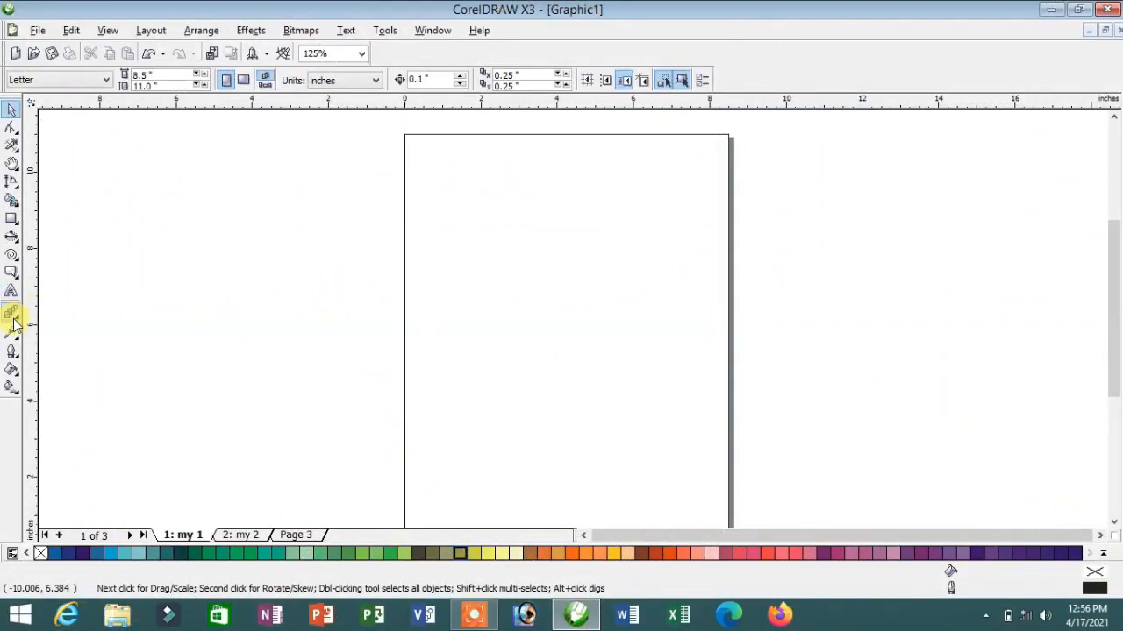
Draw a rectangle about 3.47 × 3.28 in in the page's upper left and an ellipse about 3.19 × 2.87 in in its lower right
{"action": "left_click", "coordinate": [12, 317]}
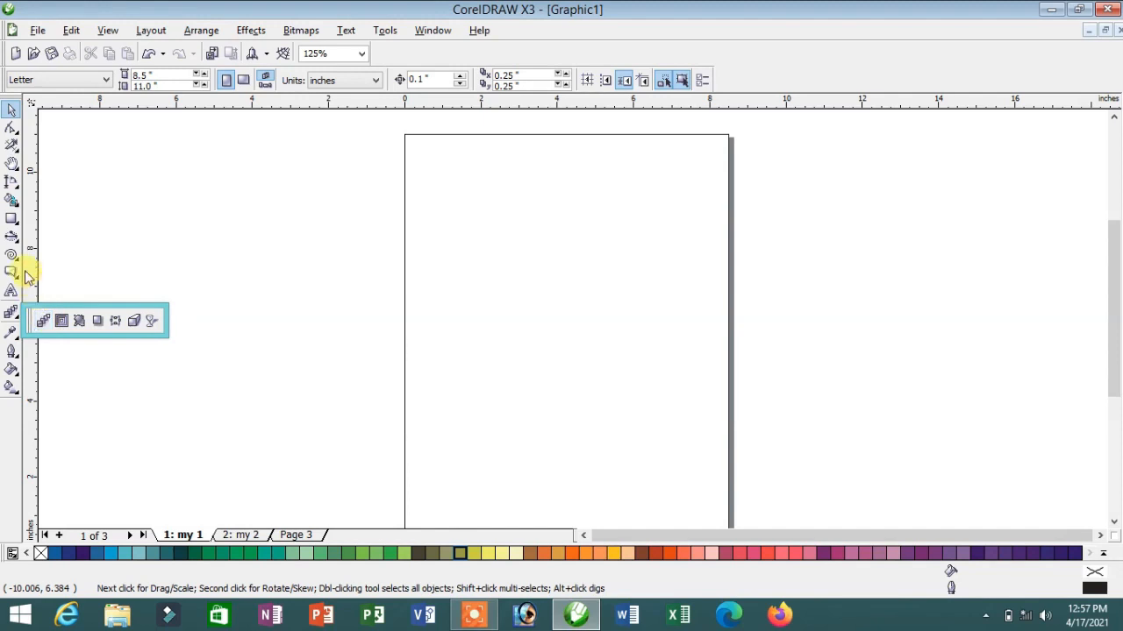
{"action": "left_click", "coordinate": [43, 225]}
{"action": "left_click_drag", "start_coordinate": [435, 181], "coordinate": [568, 305]}
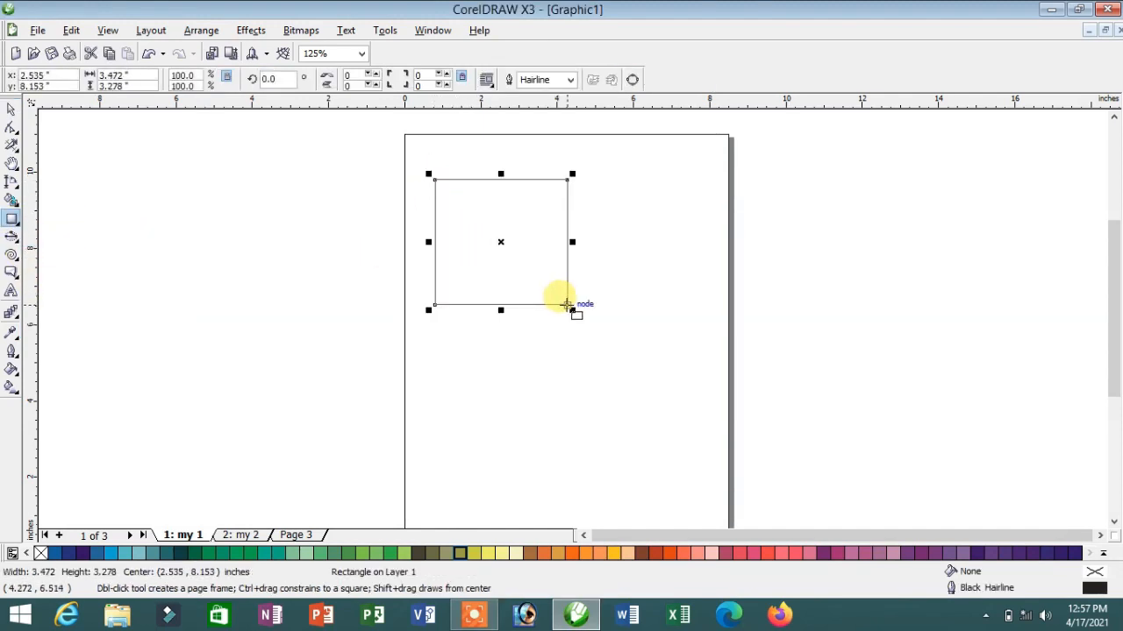
{"action": "left_click", "coordinate": [19, 244]}
{"action": "left_click", "coordinate": [43, 244]}
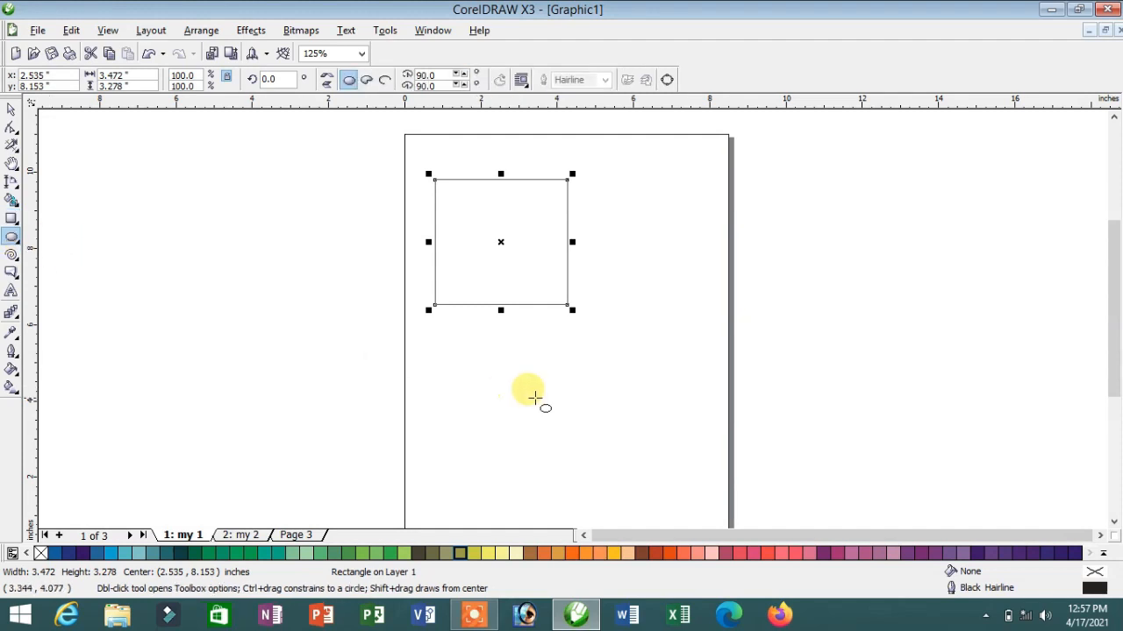
{"action": "left_click_drag", "start_coordinate": [580, 369], "coordinate": [707, 483]}
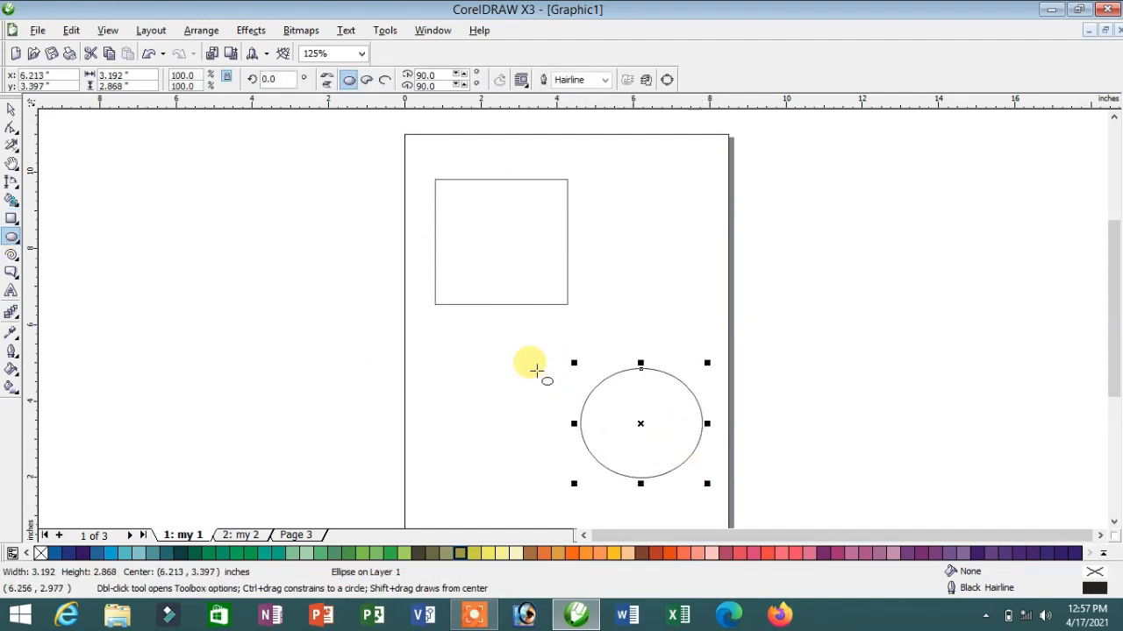
Draw three rectangles outside the page: about 2.67 × 2.72 in upper left, 3.45 × 2.74 in lower left, and 3 × 2.83 in upper right
{"action": "left_click", "coordinate": [12, 220]}
{"action": "left_click_drag", "start_coordinate": [229, 180], "coordinate": [313, 283]}
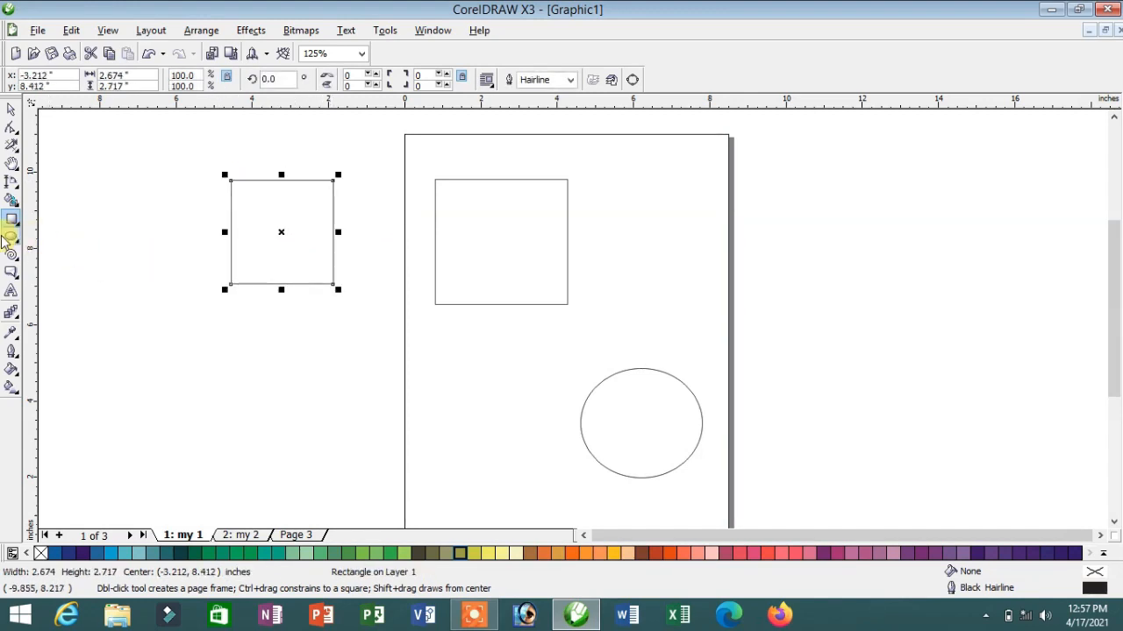
{"action": "left_click", "coordinate": [11, 294]}
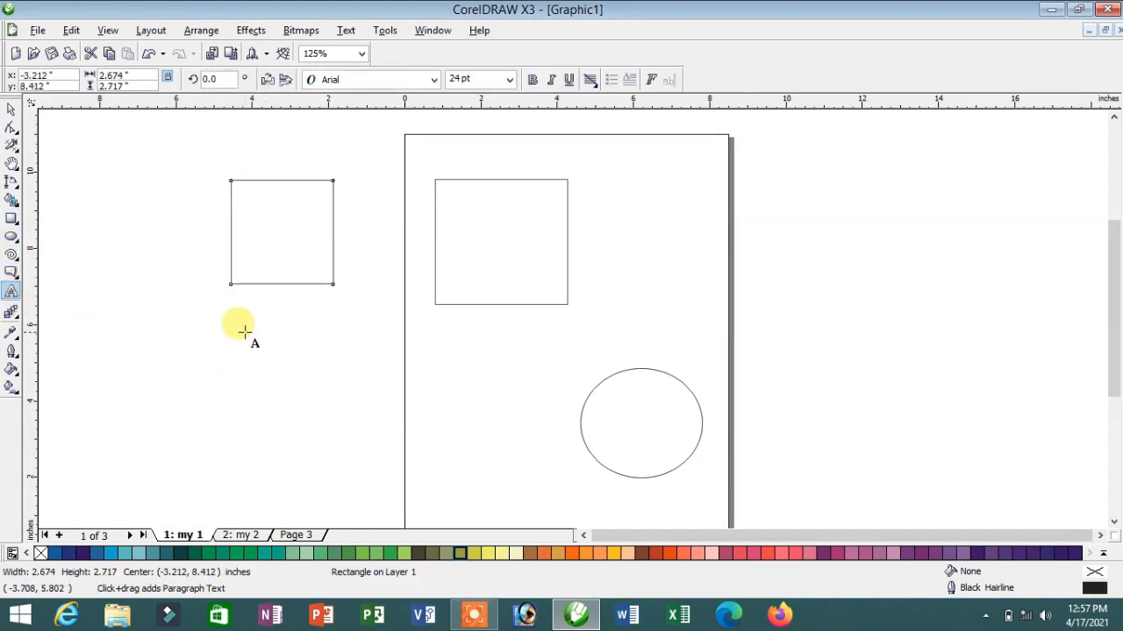
{"action": "left_click", "coordinate": [9, 221]}
{"action": "left_click_drag", "start_coordinate": [253, 323], "coordinate": [384, 428]}
{"action": "left_click_drag", "start_coordinate": [319, 375], "coordinate": [323, 426]}
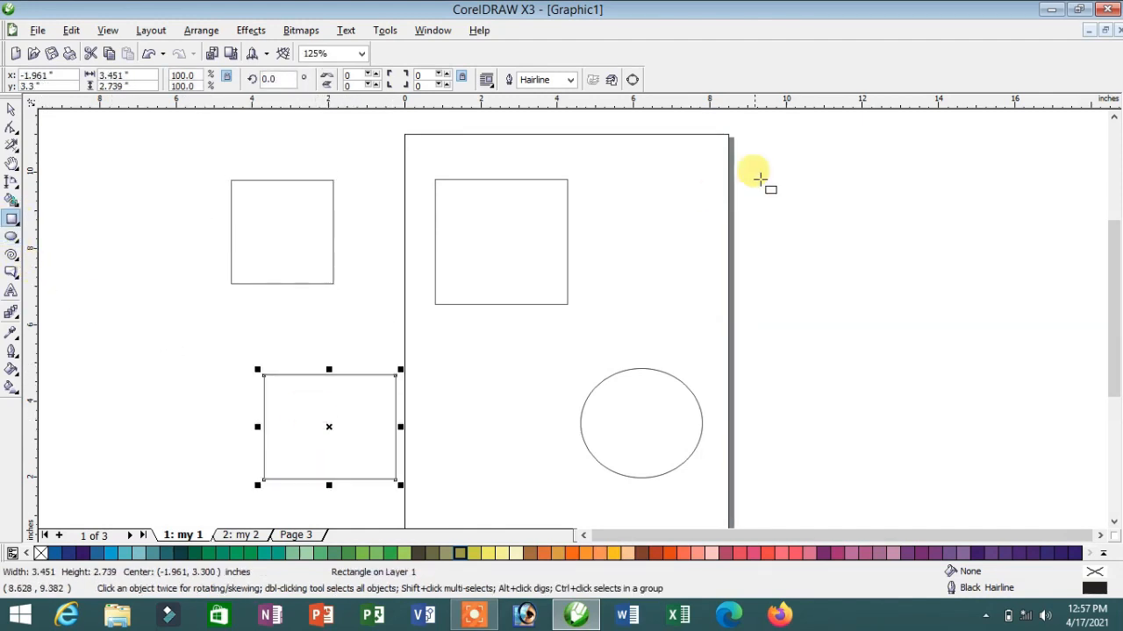
{"action": "left_click_drag", "start_coordinate": [775, 167], "coordinate": [889, 274]}
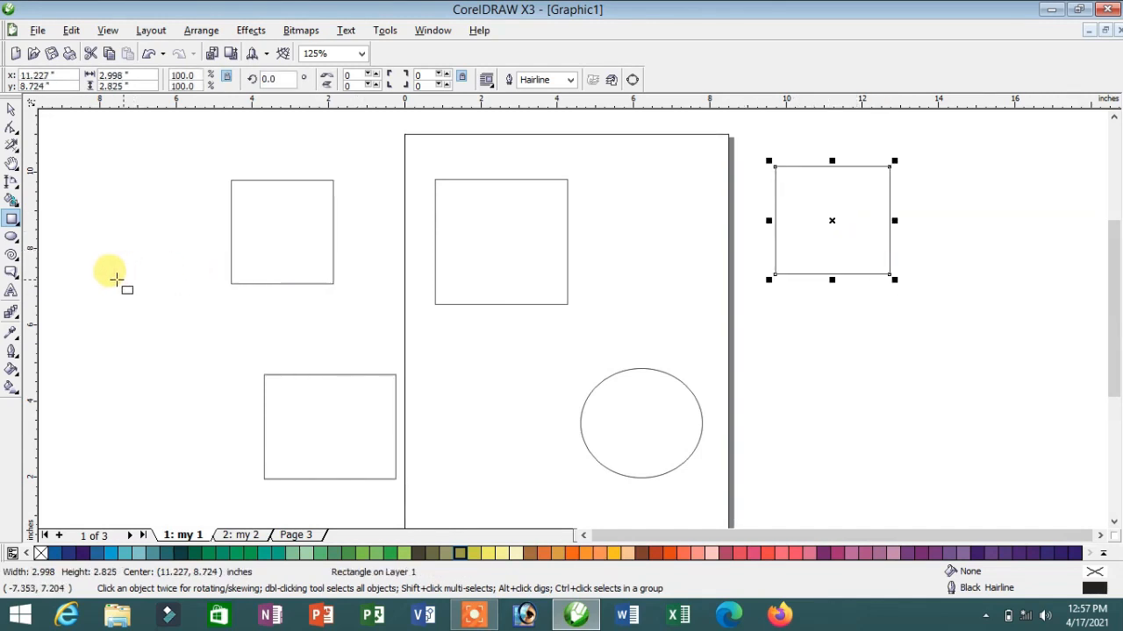
Add the artistic text CHIP GUIDE in the empty area beneath the rectangle to the right of the page
{"action": "left_click", "coordinate": [12, 291]}
{"action": "left_click", "coordinate": [860, 423]}
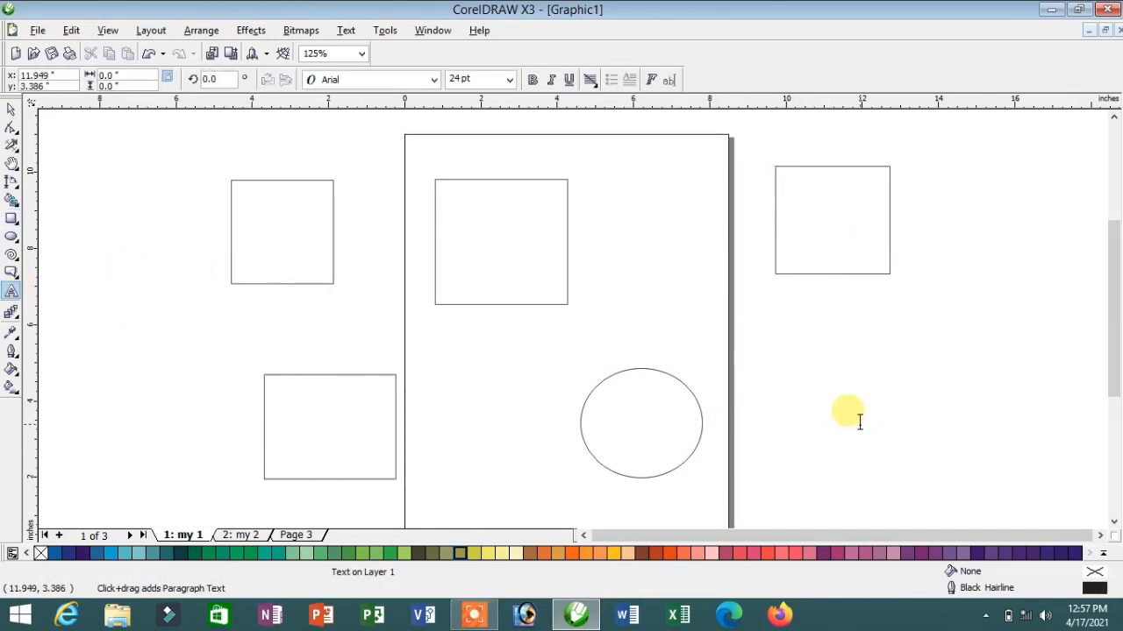
{"action": "type", "text": "CHI"}
{"action": "type", "text": "P GUIDE"}
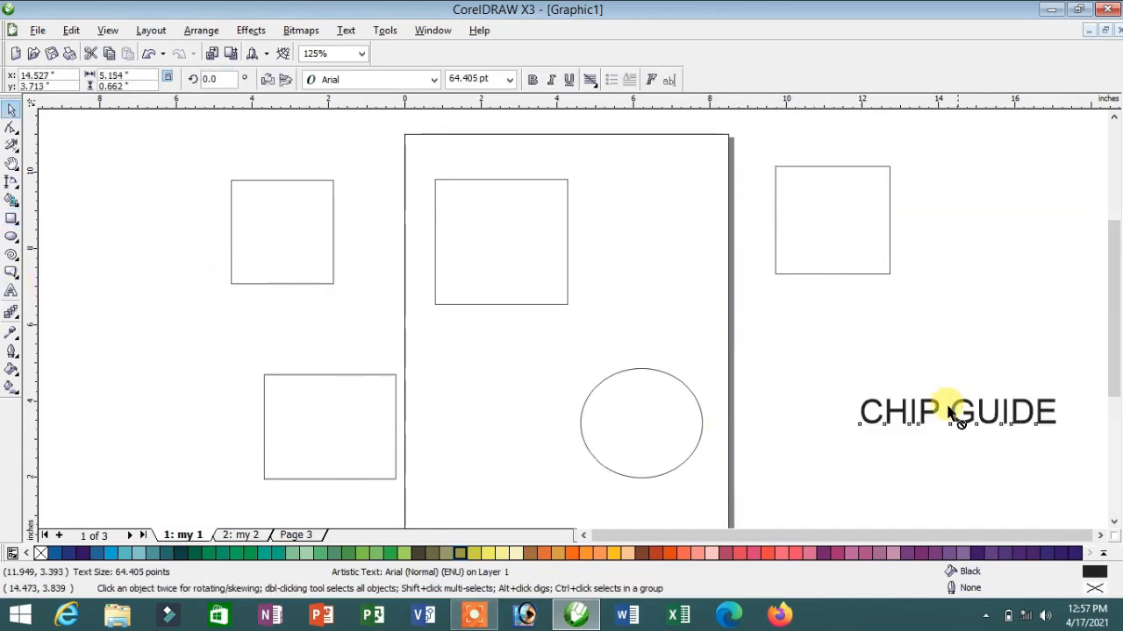
Move the CHIP GUIDE text down and left, then fill the rectangles, ellipse and text with solid orange, green, dark blue, purple and red-brown colours
{"action": "left_click_drag", "start_coordinate": [956, 412], "coordinate": [910, 435]}
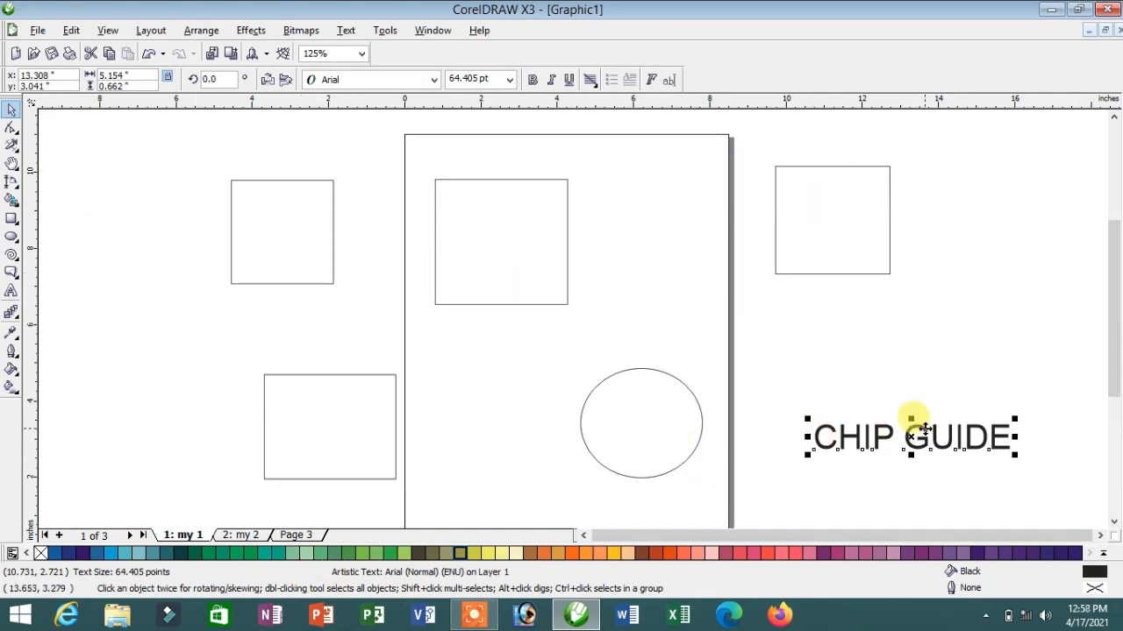
{"action": "left_click", "coordinate": [259, 282]}
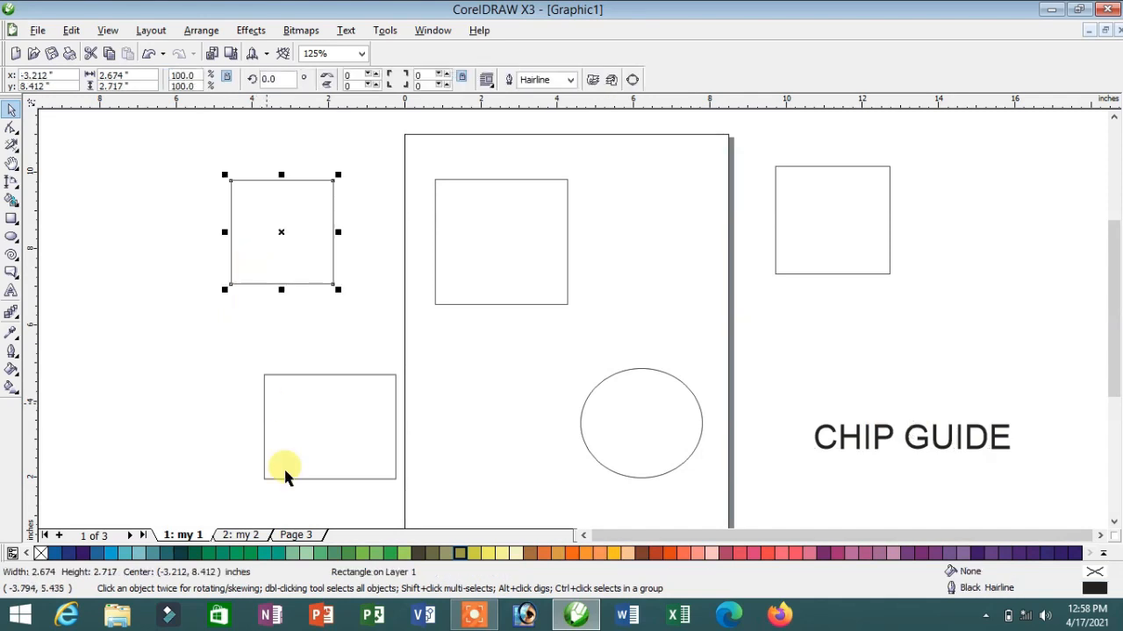
{"action": "left_click", "coordinate": [436, 553]}
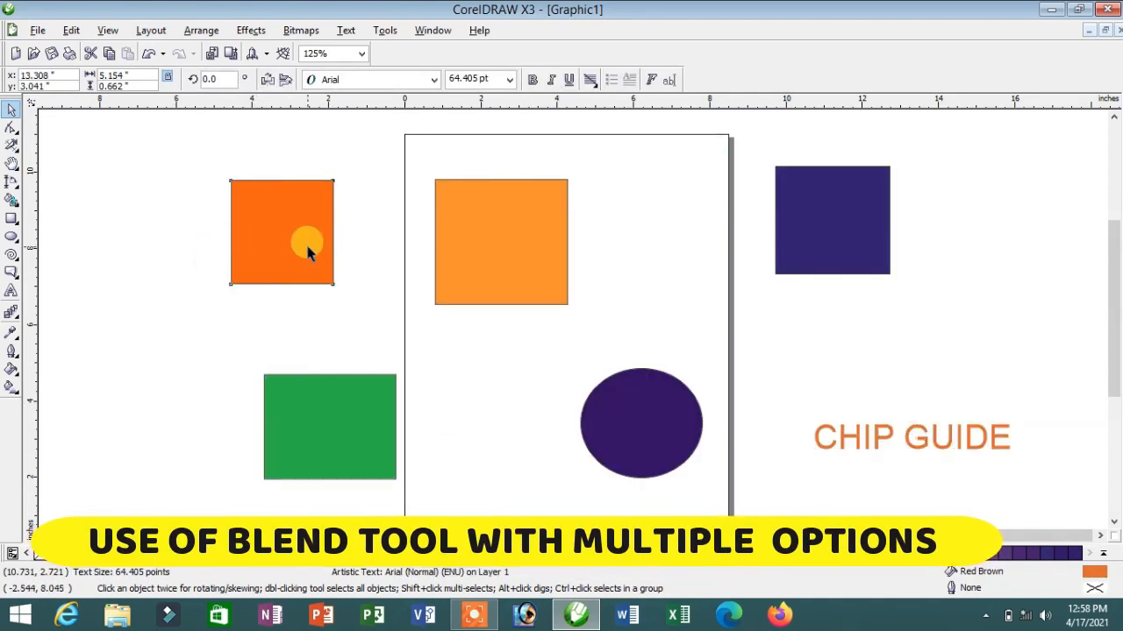
Blend the orange rectangle outside the page into the green rectangle beneath it, using 20 blend steps
{"action": "left_click", "coordinate": [307, 250]}
{"action": "left_click", "coordinate": [12, 312]}
{"action": "left_click_drag", "start_coordinate": [280, 233], "coordinate": [336, 399]}
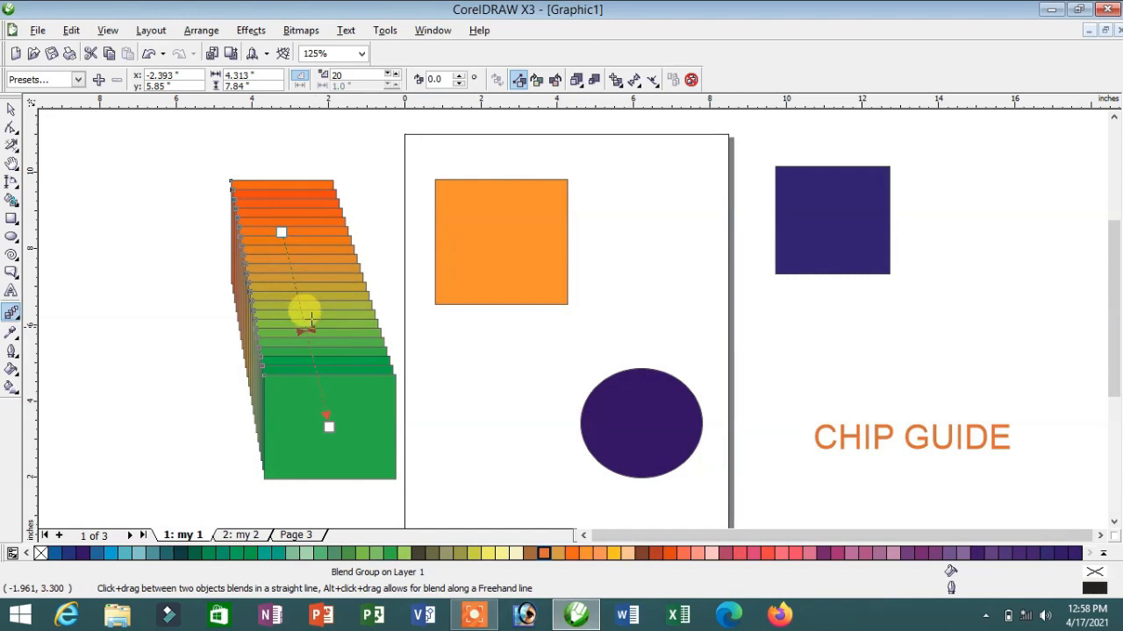
Centre the blend's acceleration slider and try the clockwise colour path, ending on the counterclockwise blend through yellow
{"action": "mouse_move", "coordinate": [312, 321]}
{"action": "left_mouse_down"}
{"action": "mouse_move", "coordinate": [300, 291]}
{"action": "mouse_move", "coordinate": [315, 347]}
{"action": "mouse_move", "coordinate": [305, 327]}
{"action": "left_mouse_up"}
{"action": "left_click", "coordinate": [536, 80]}
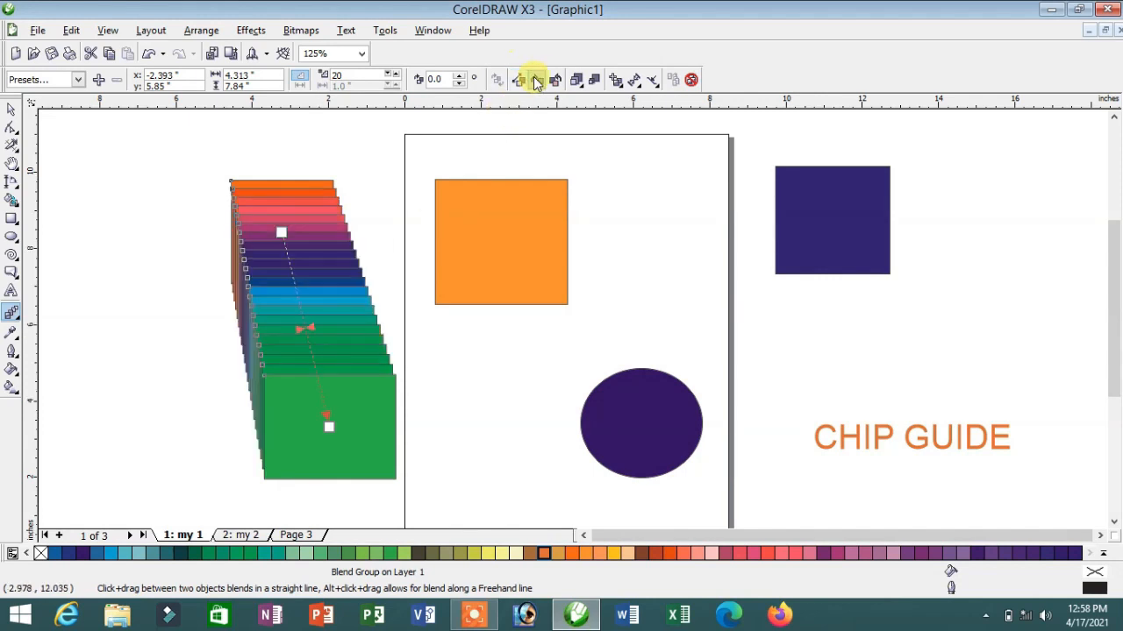
{"action": "left_click", "coordinate": [555, 79]}
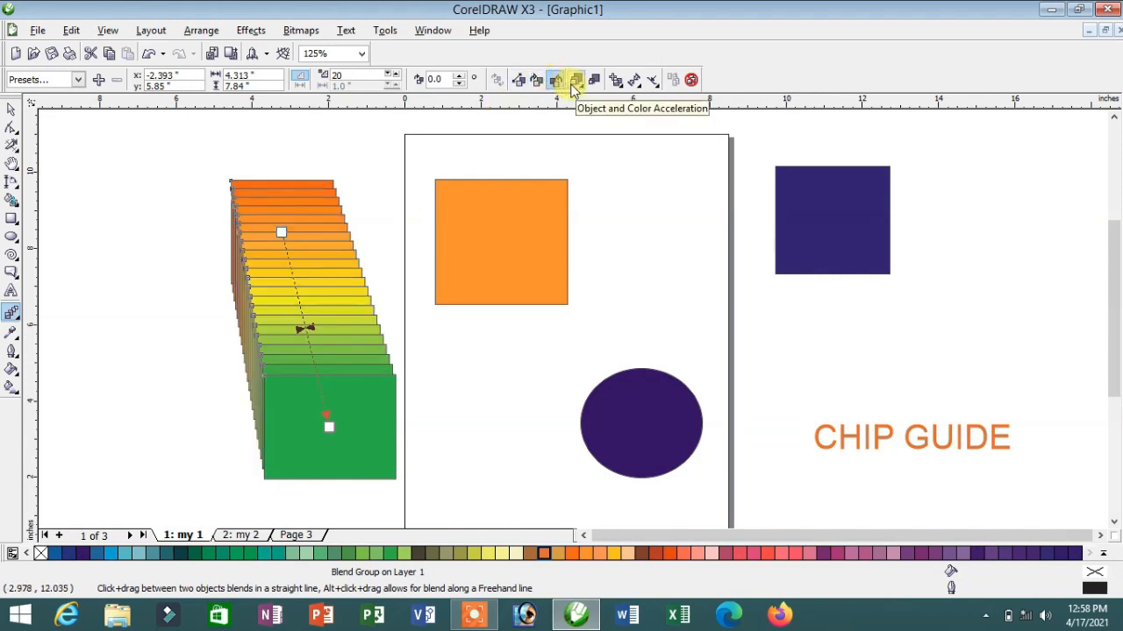
Adjust the linked object and color acceleration of the orange-to-green rectangle blend, and apply the acceleration to object sizing as well
{"action": "left_click", "coordinate": [577, 81]}
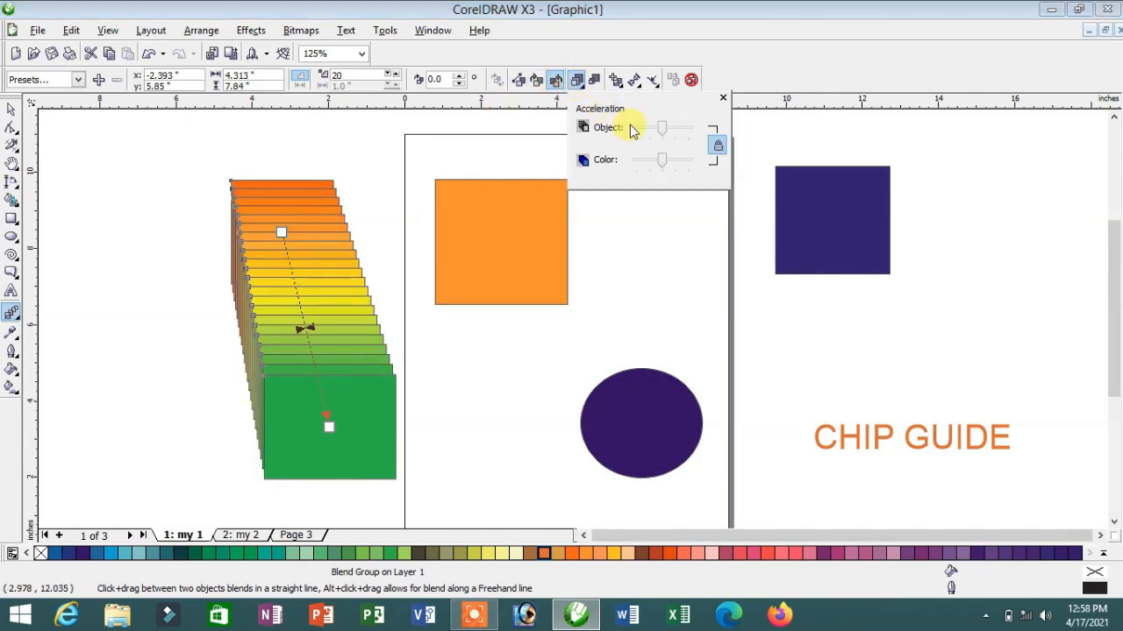
{"action": "left_click_drag", "start_coordinate": [670, 134], "coordinate": [651, 136]}
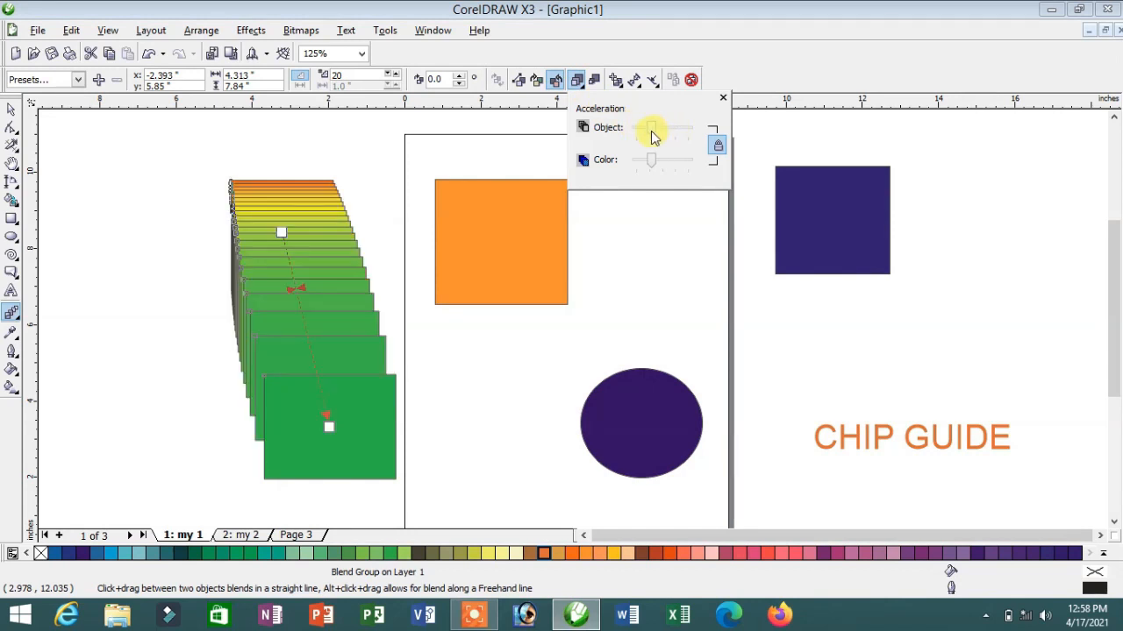
{"action": "left_click", "coordinate": [570, 79]}
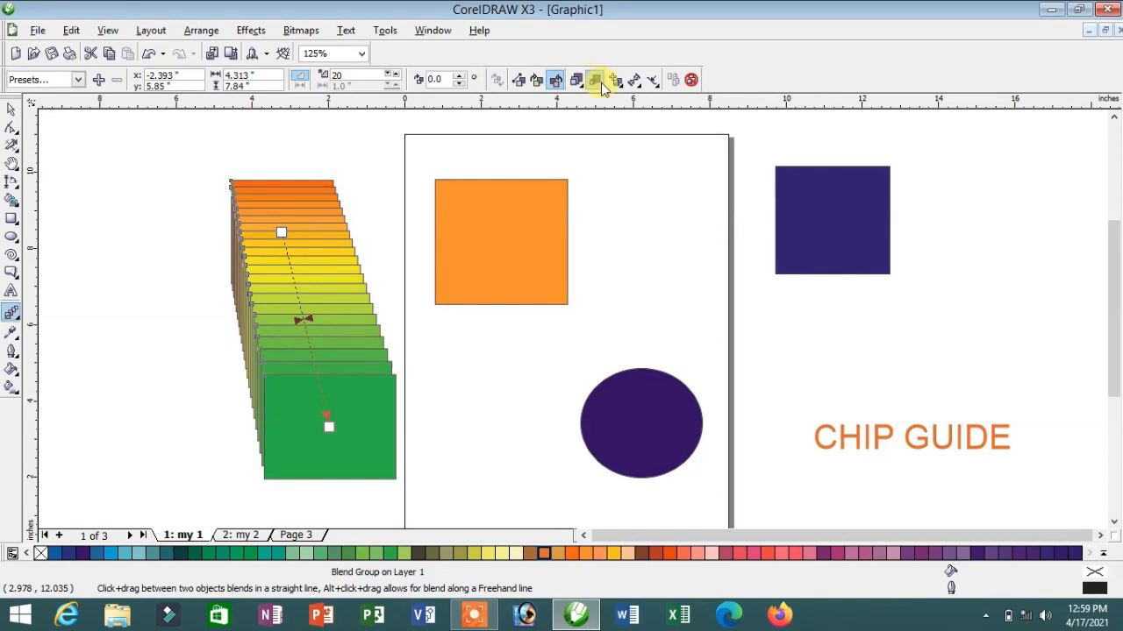
{"action": "left_click", "coordinate": [596, 84]}
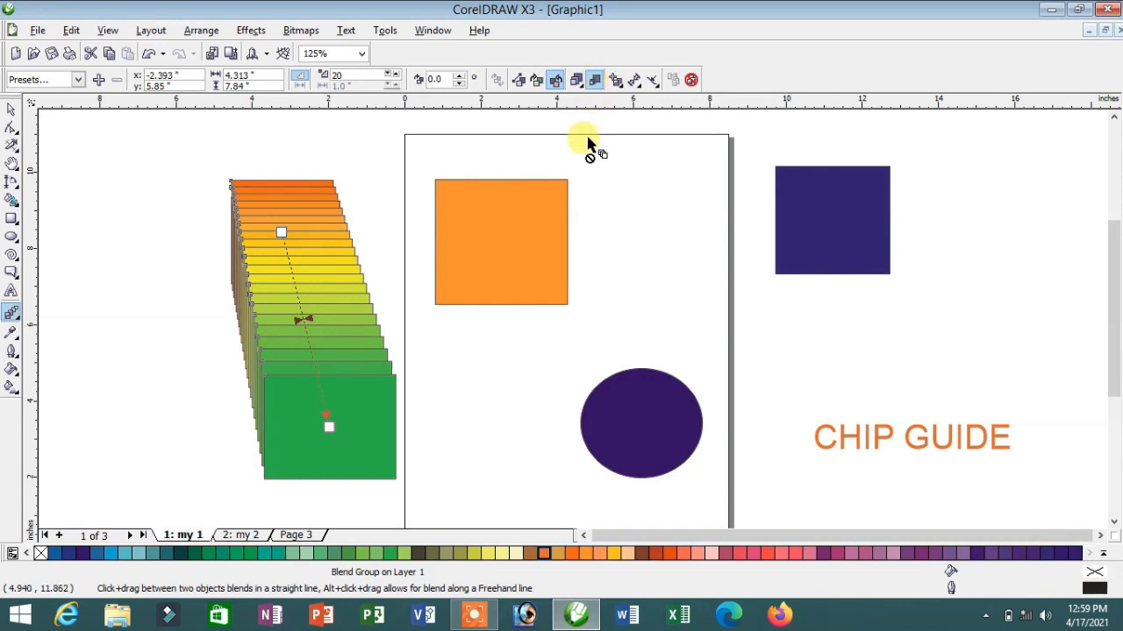
Move the start rectangle of the orange-to-green blend up and away from the page, centered at about (-5.8, 9.6) inches
{"action": "left_click", "coordinate": [625, 82]}
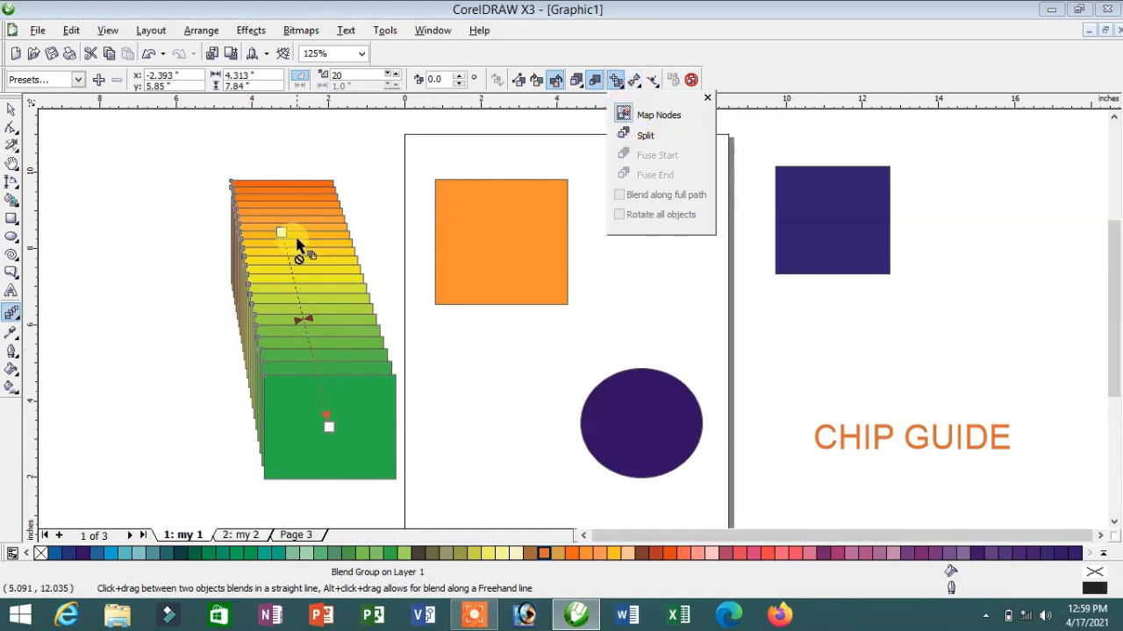
{"action": "left_click", "coordinate": [257, 233]}
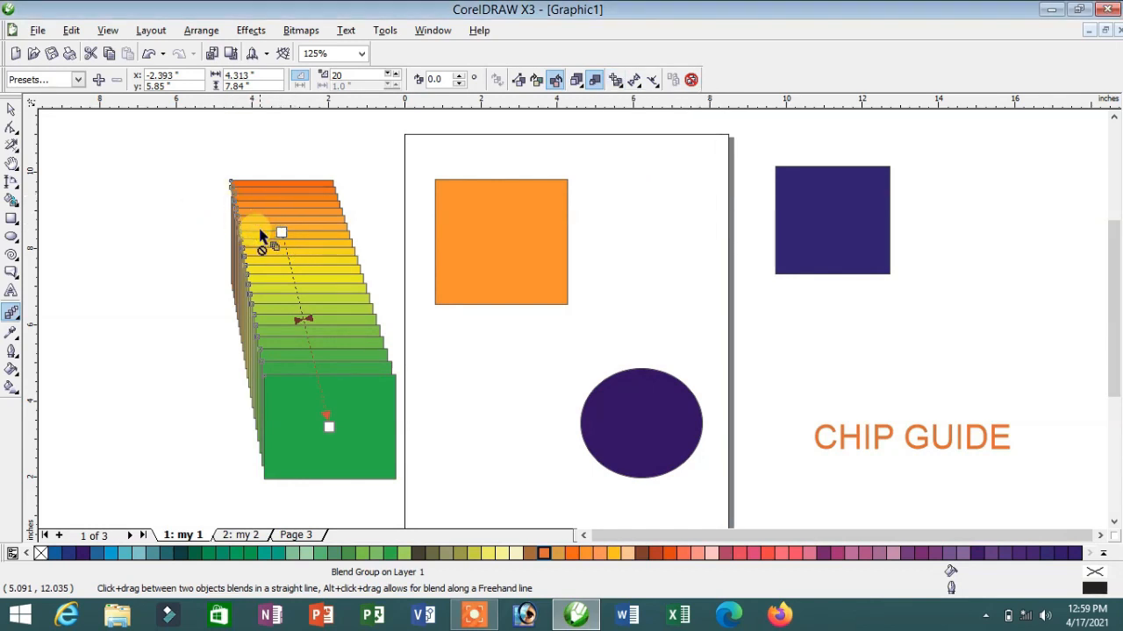
{"action": "left_click_drag", "start_coordinate": [281, 230], "coordinate": [181, 187]}
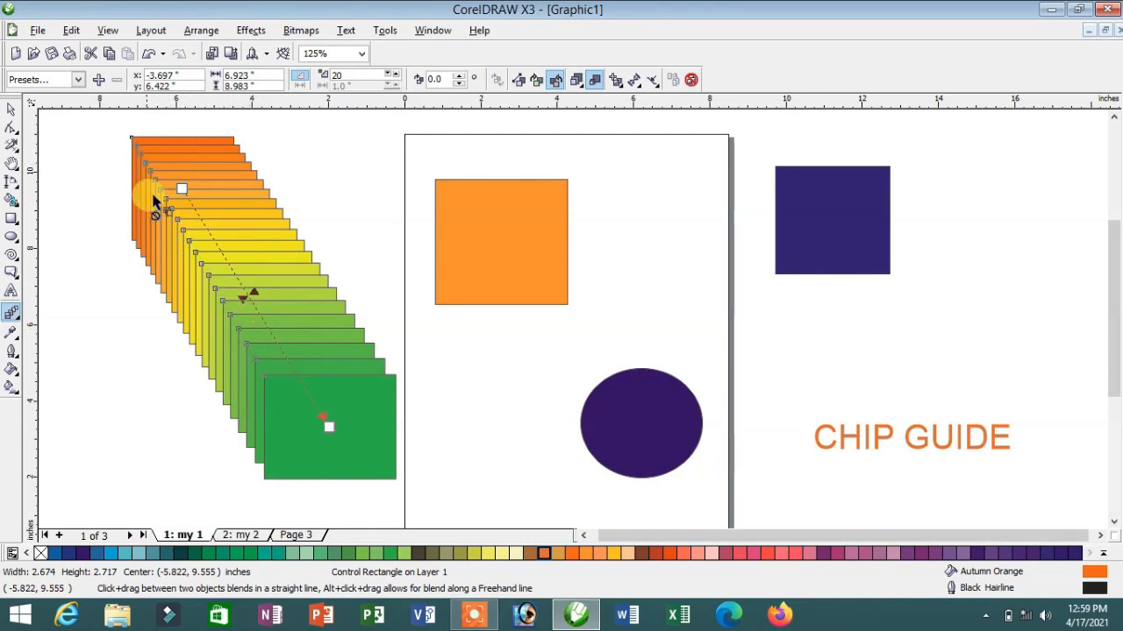
Split the orange-to-green blend at two intermediate shapes and pull them away from the page so the blend forms a C shape
{"action": "left_click", "coordinate": [239, 291]}
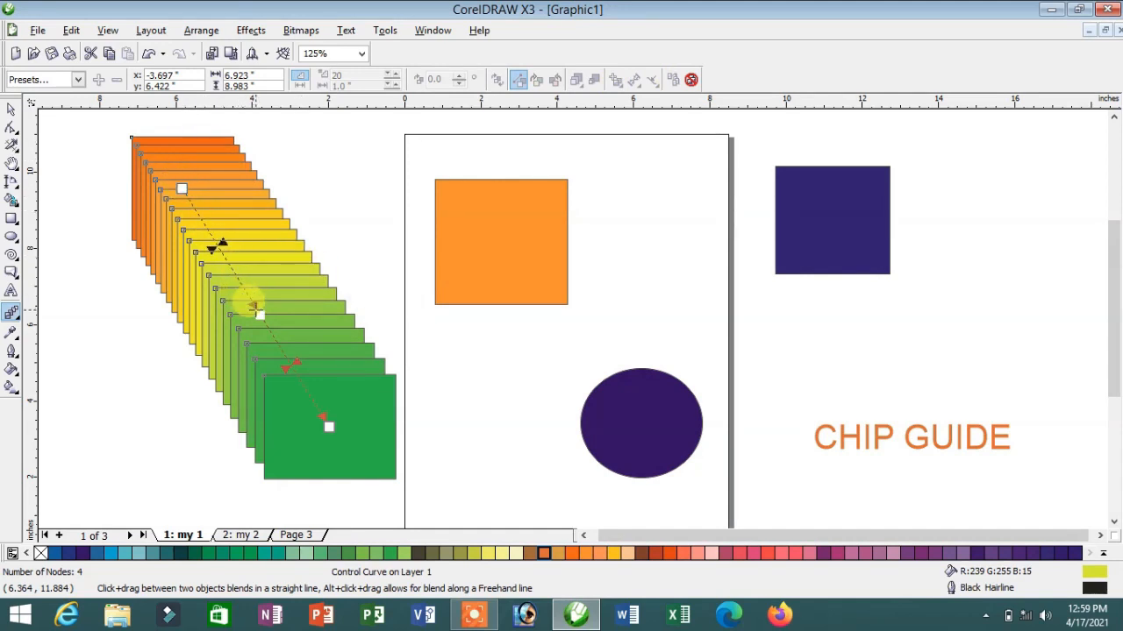
{"action": "scroll", "coordinate": [255, 412], "scroll_direction": "down", "scroll_amount": 1}
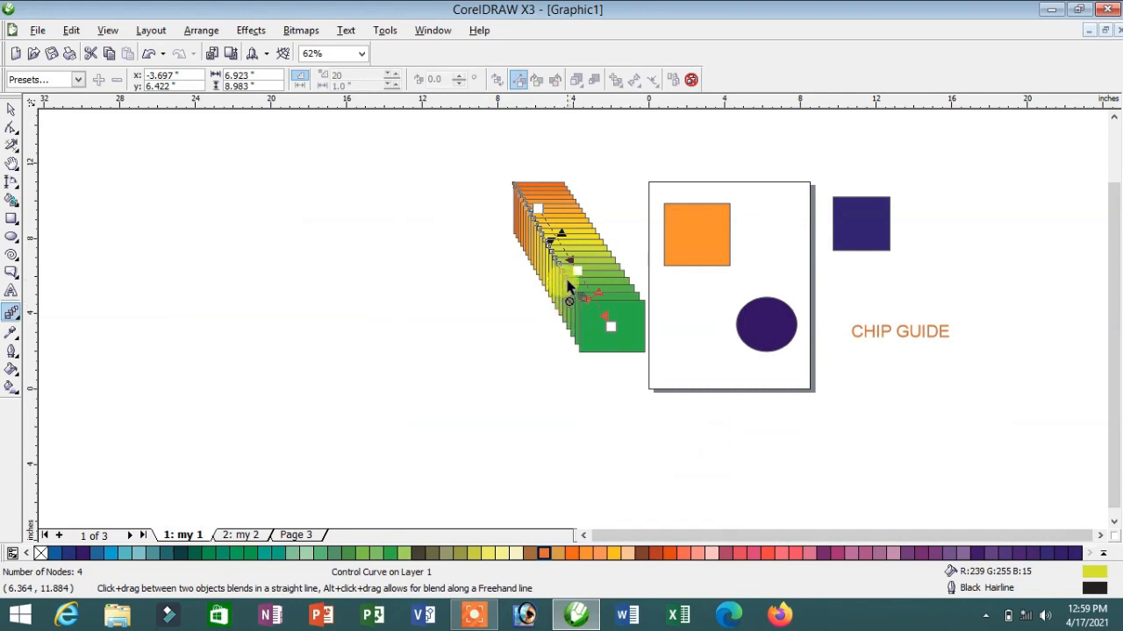
{"action": "left_click_drag", "start_coordinate": [566, 281], "coordinate": [333, 316]}
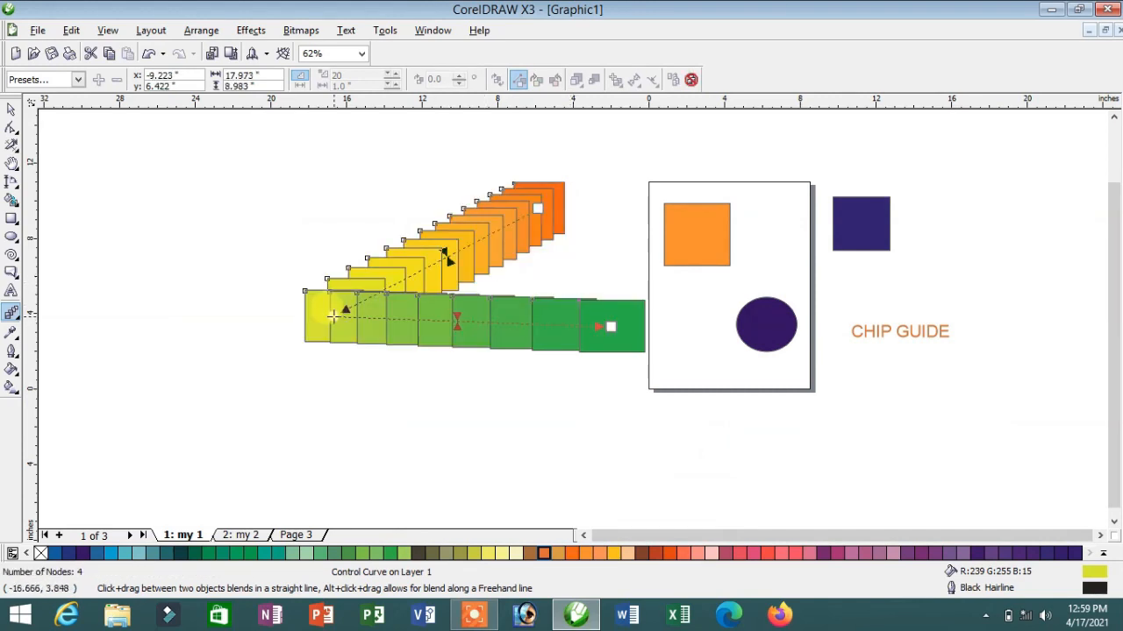
{"action": "double_click", "coordinate": [456, 251]}
{"action": "left_click_drag", "start_coordinate": [432, 261], "coordinate": [279, 189]}
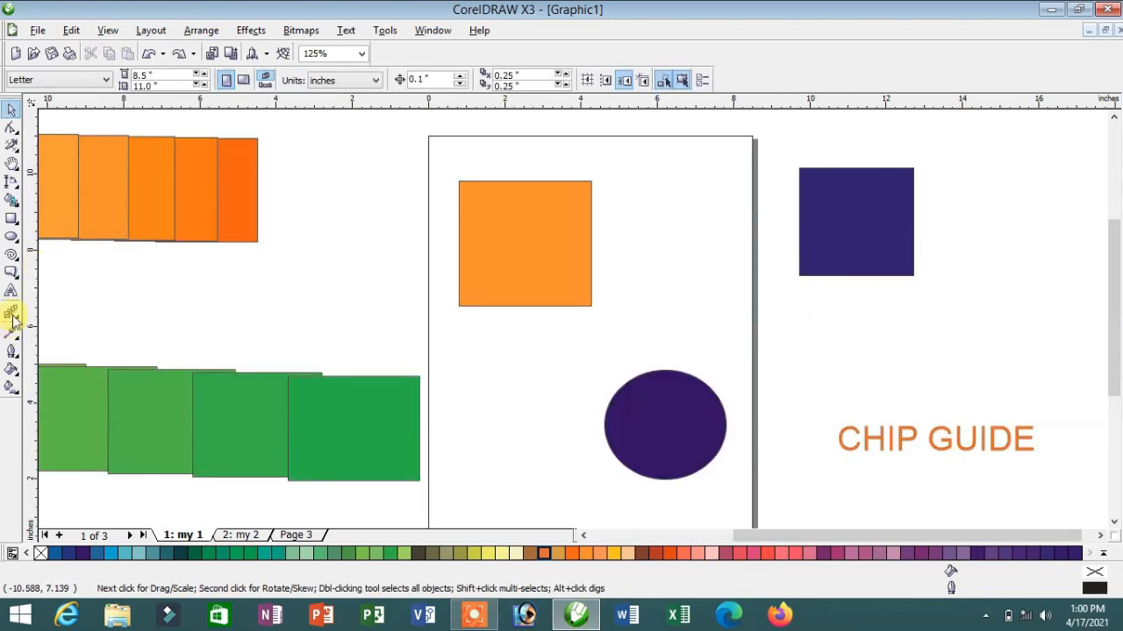
Blend the orange rectangle on the page into the purple ellipse with 20 steps and a counterclockwise color progression
{"action": "left_click", "coordinate": [12, 321]}
{"action": "left_click", "coordinate": [42, 321]}
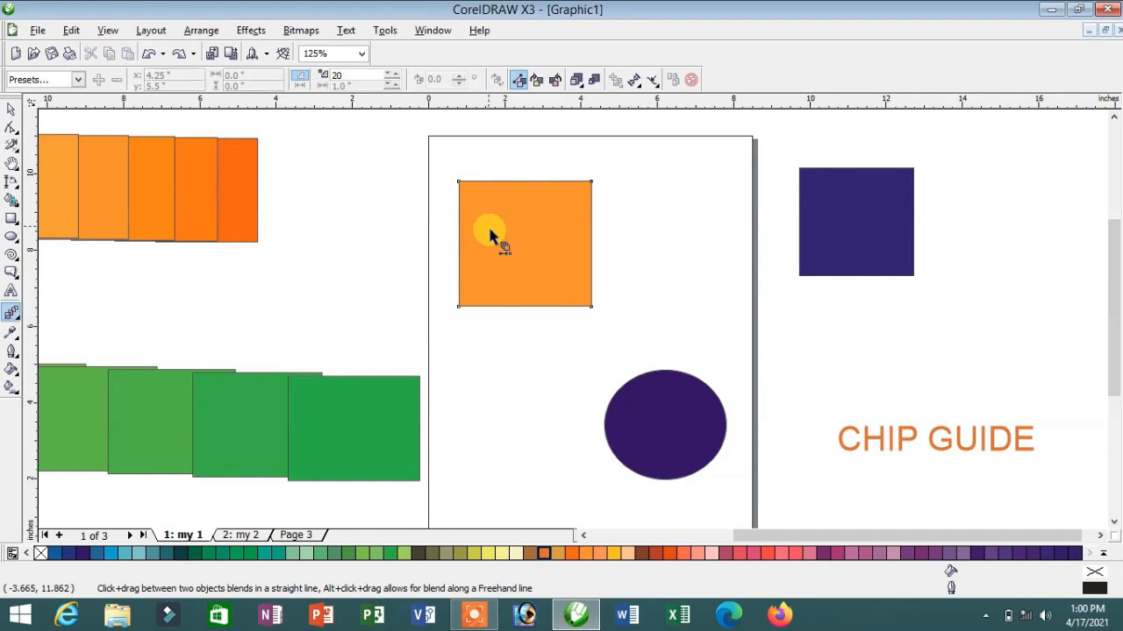
{"action": "left_click_drag", "start_coordinate": [493, 236], "coordinate": [633, 393]}
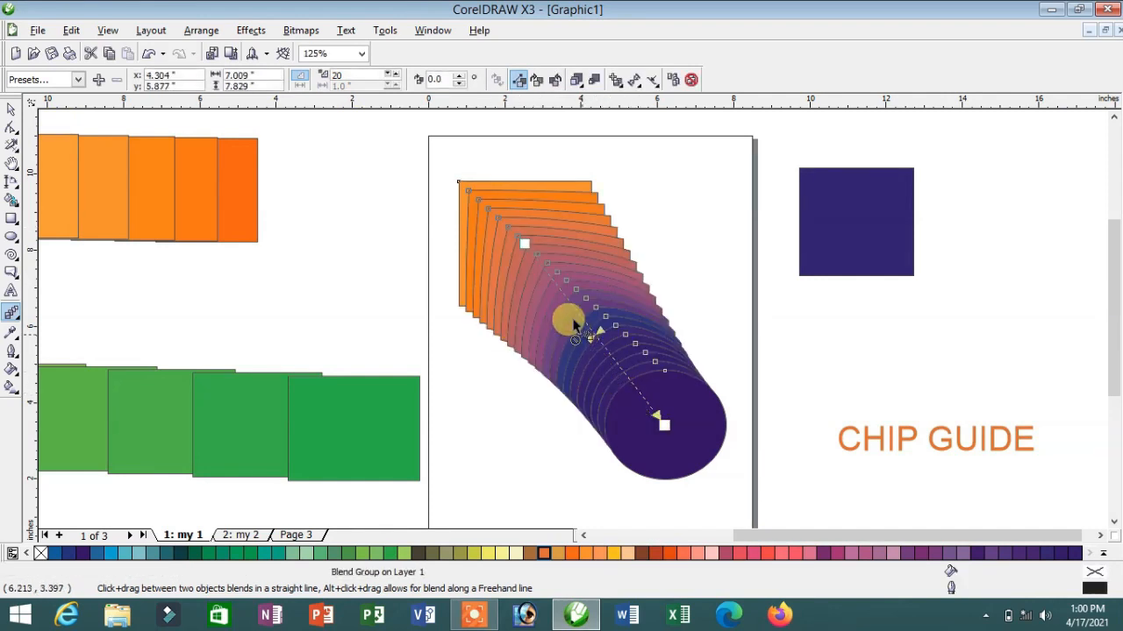
{"action": "scroll", "coordinate": [568, 321], "scroll_direction": "up", "scroll_amount": 4}
{"action": "scroll", "coordinate": [572, 323], "scroll_direction": "down", "scroll_amount": 6}
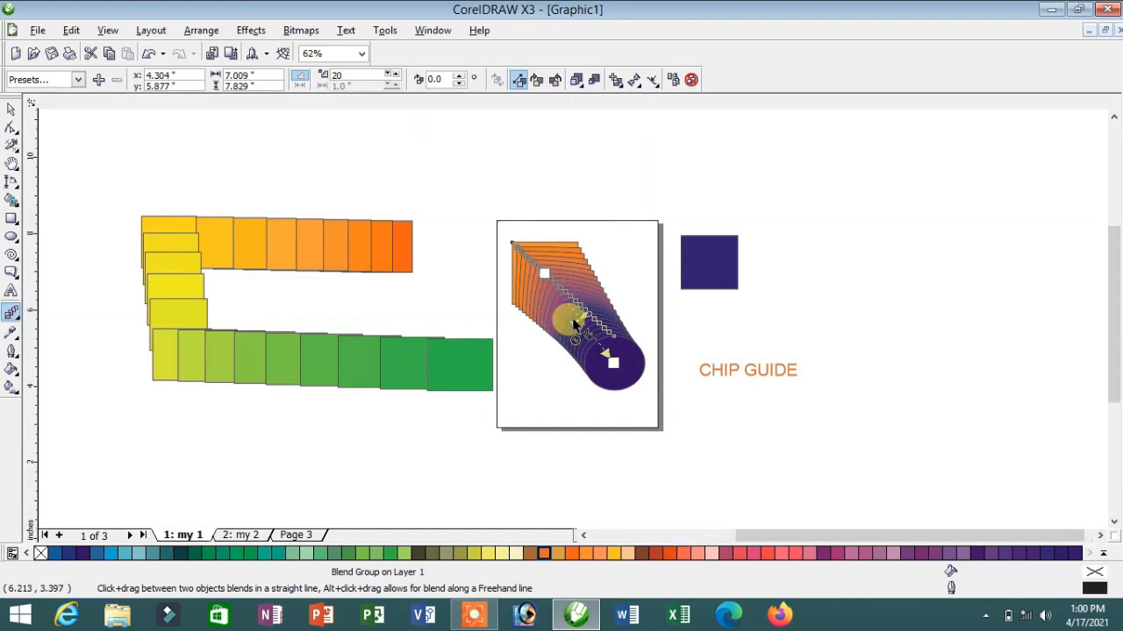
{"action": "scroll", "coordinate": [573, 322], "scroll_direction": "up", "scroll_amount": 2}
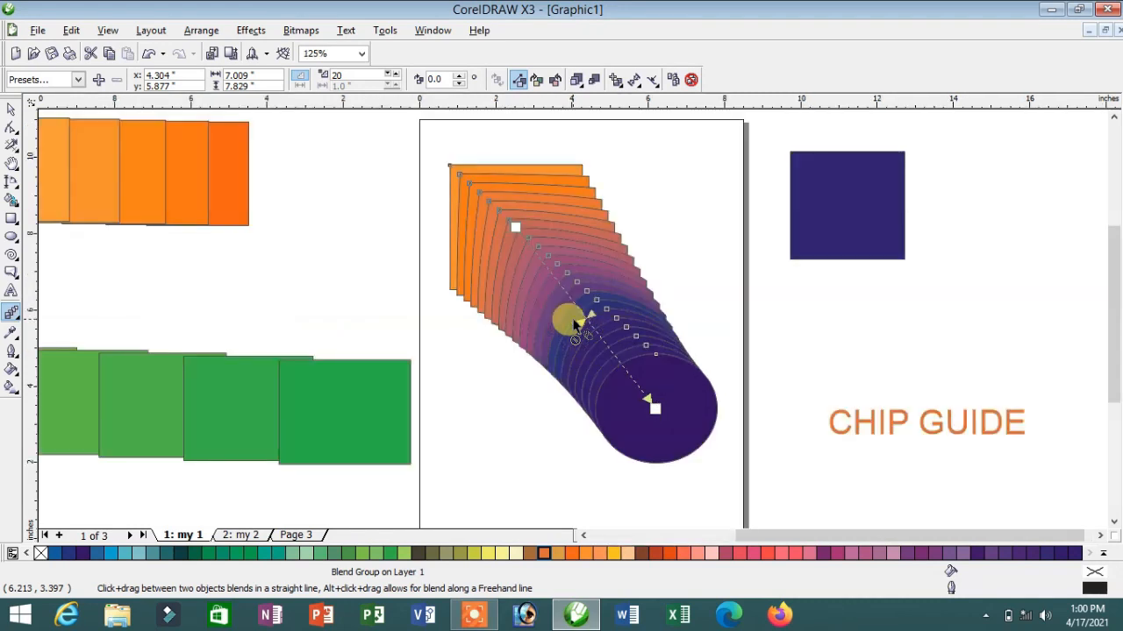
{"action": "left_click", "coordinate": [542, 86]}
{"action": "left_click", "coordinate": [553, 86]}
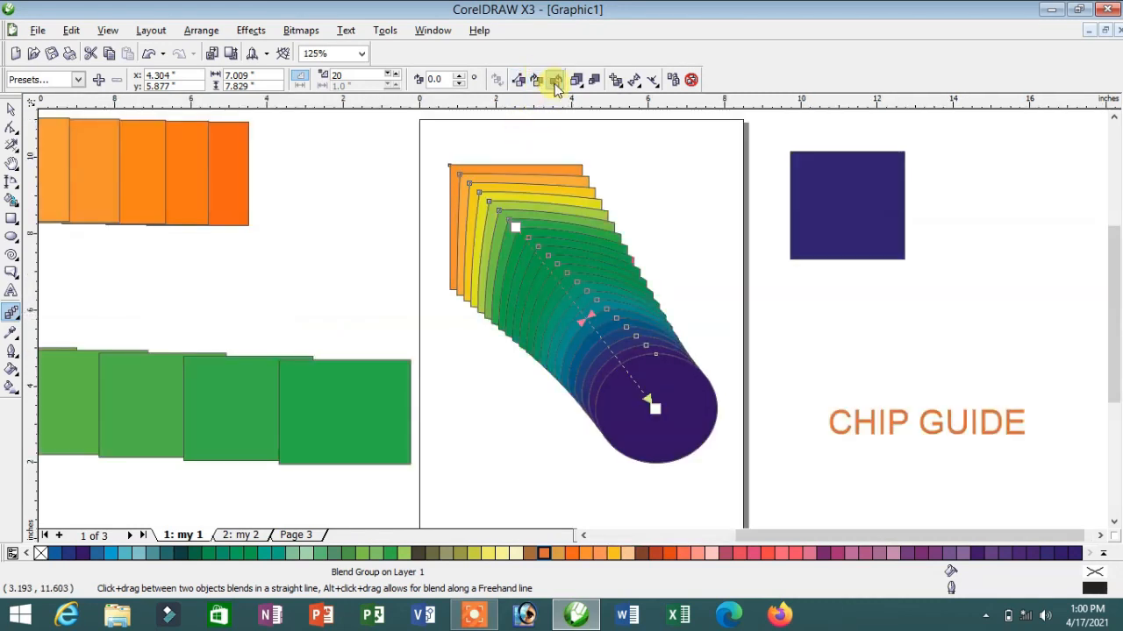
Split the rectangle-to-ellipse blend, pull the split shape past the page's left edge, move the orange rectangle up, and adjust the upper half's acceleration
{"action": "double_click", "coordinate": [575, 286]}
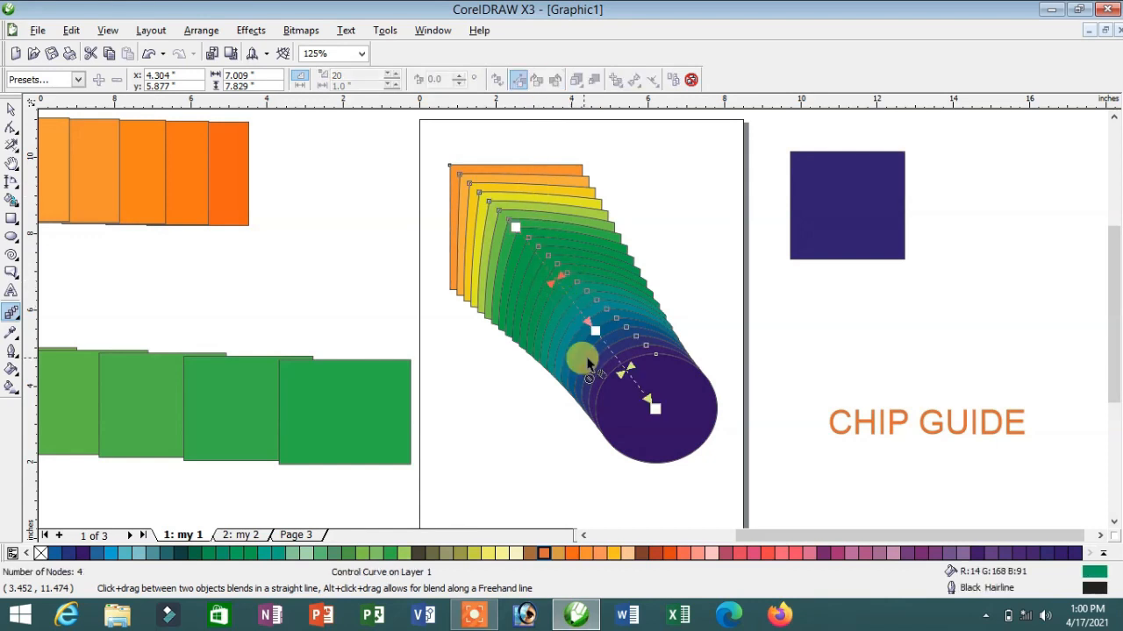
{"action": "left_click_drag", "start_coordinate": [595, 330], "coordinate": [308, 306]}
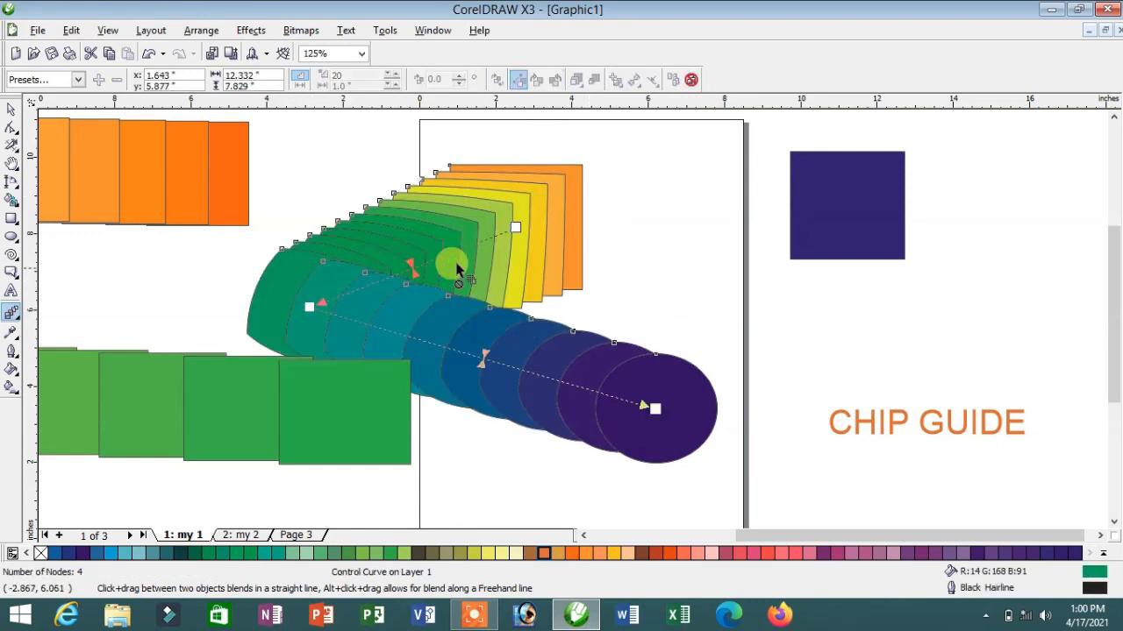
{"action": "left_click_drag", "start_coordinate": [515, 227], "coordinate": [607, 184]}
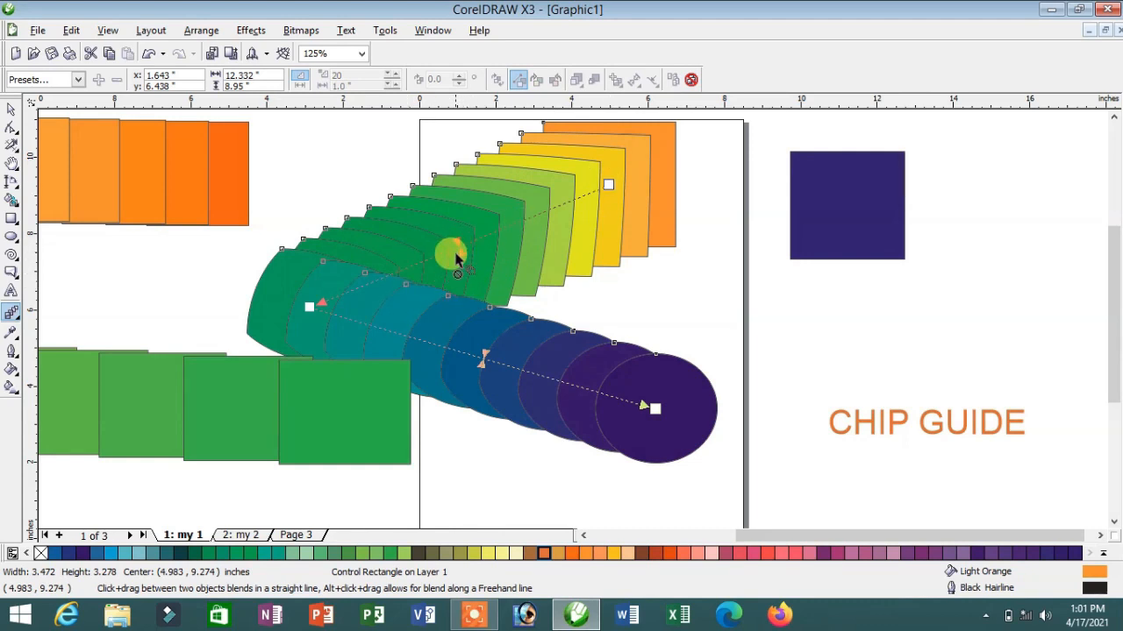
{"action": "mouse_move", "coordinate": [465, 250]}
{"action": "left_mouse_down"}
{"action": "mouse_move", "coordinate": [526, 213]}
{"action": "mouse_move", "coordinate": [454, 233]}
{"action": "left_mouse_up"}
Blend the Deep Azure rectangle beside the page into the CHIP GUIDE text with 20 steps
{"action": "left_click", "coordinate": [807, 206]}
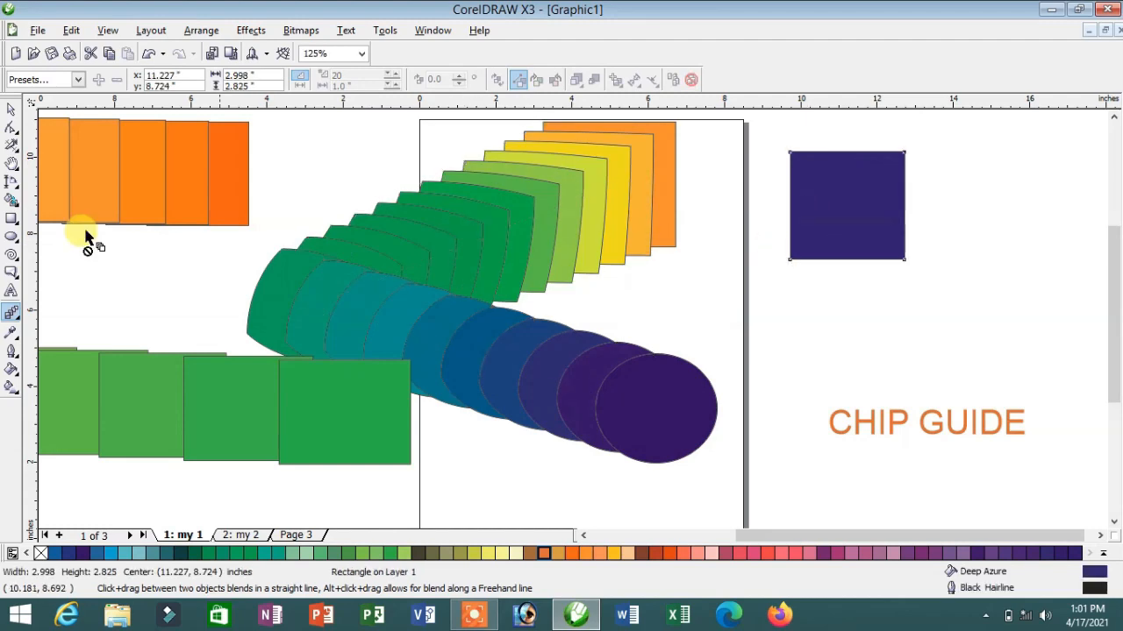
{"action": "left_click_drag", "start_coordinate": [847, 206], "coordinate": [939, 426]}
{"action": "scroll", "coordinate": [939, 426], "scroll_direction": "up", "scroll_amount": 3}
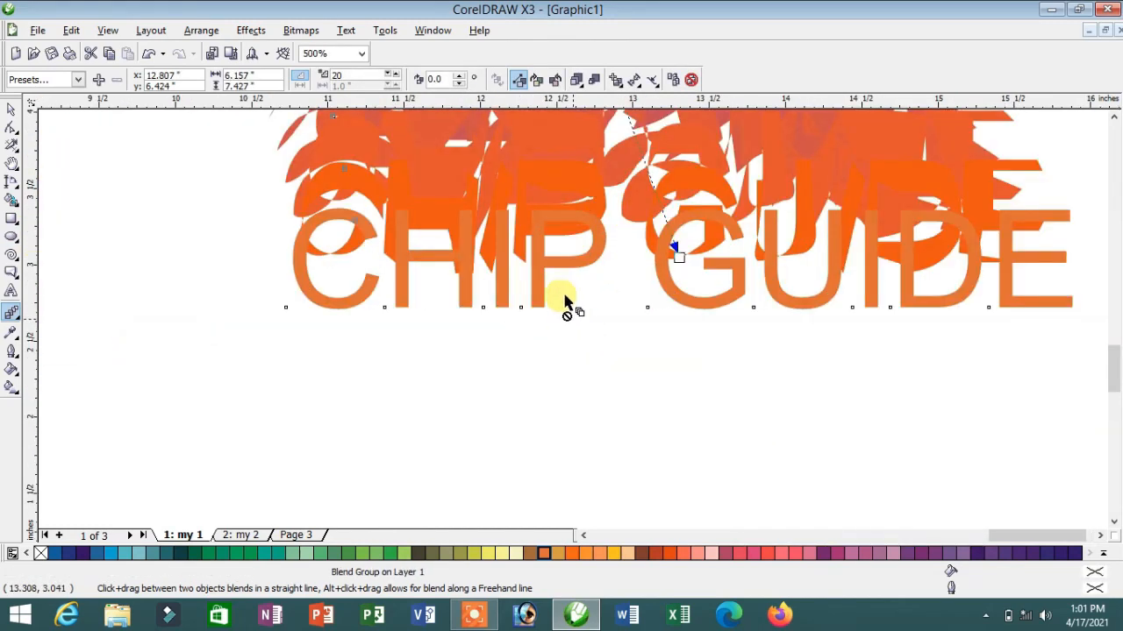
{"action": "scroll", "coordinate": [571, 324], "scroll_direction": "down", "scroll_amount": 2}
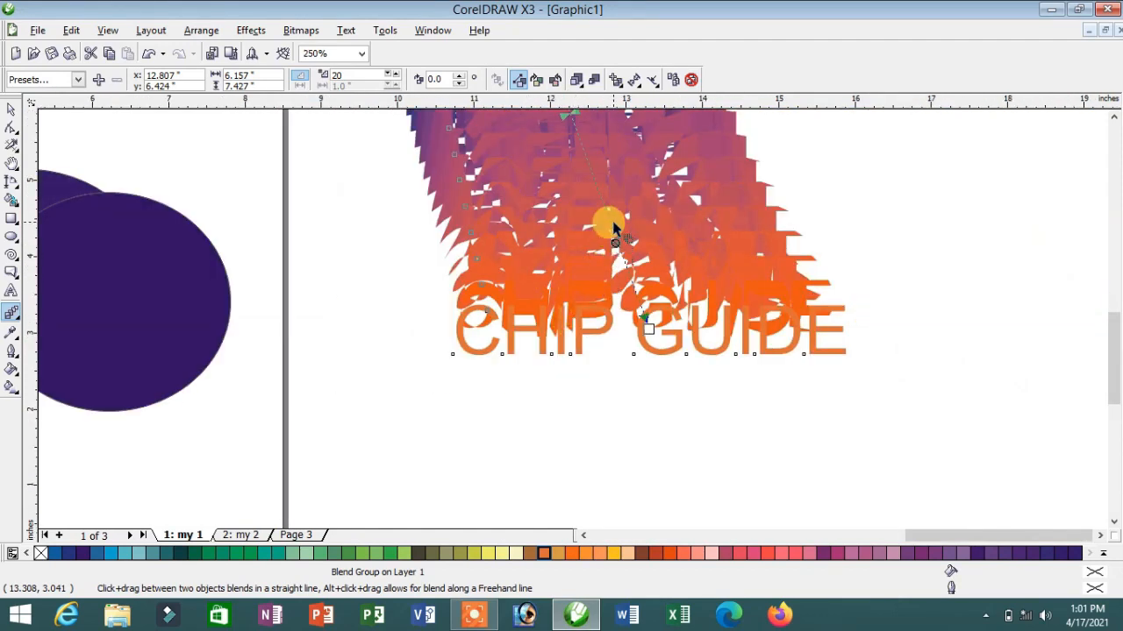
{"action": "scroll", "coordinate": [572, 324], "scroll_direction": "down", "scroll_amount": 1}
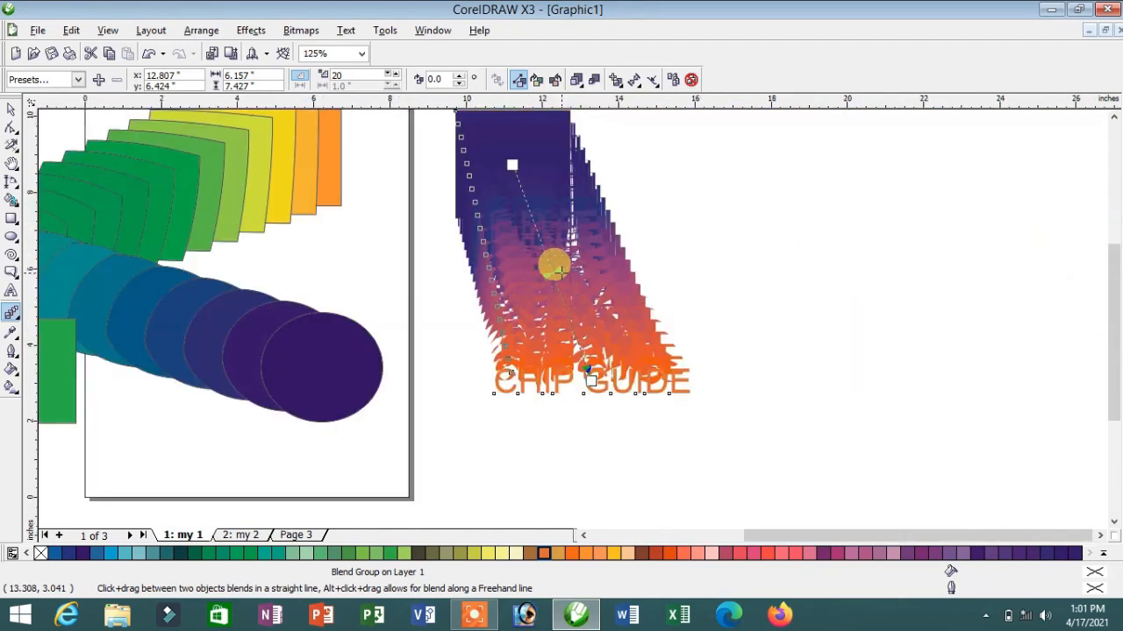
Shift the acceleration of the rectangle-to-text blend toward the Deep Azure rectangle
{"action": "mouse_move", "coordinate": [558, 271]}
{"action": "left_mouse_down"}
{"action": "mouse_move", "coordinate": [544, 213]}
{"action": "mouse_move", "coordinate": [552, 230]}
{"action": "mouse_move", "coordinate": [533, 218]}
{"action": "mouse_move", "coordinate": [554, 261]}
{"action": "mouse_move", "coordinate": [544, 226]}
{"action": "left_mouse_up"}
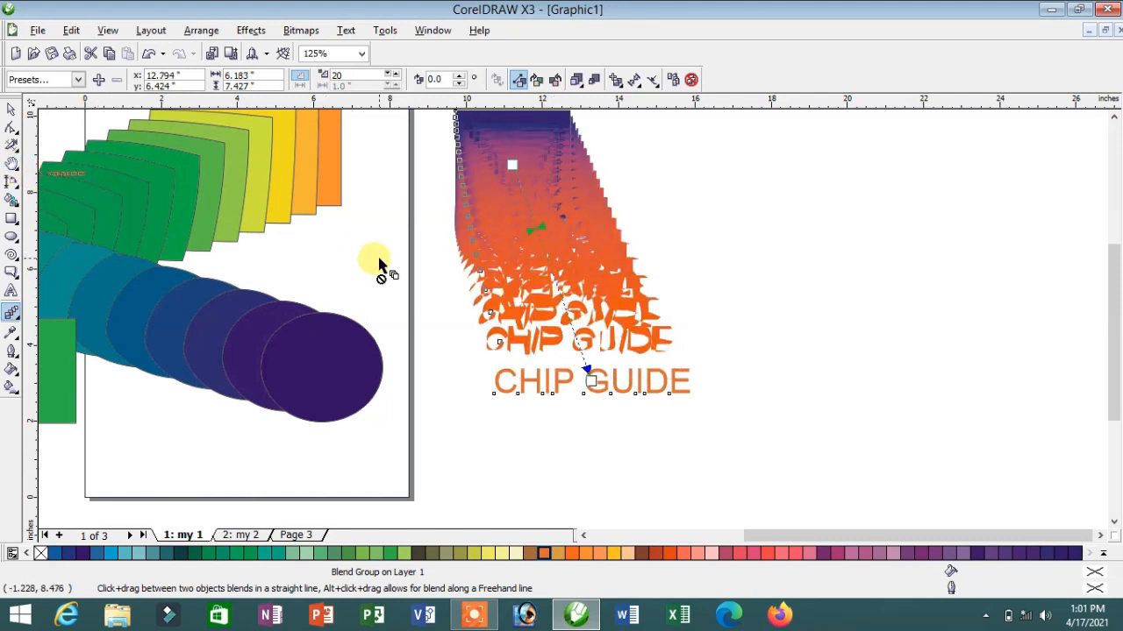
{"action": "scroll", "coordinate": [379, 263], "scroll_direction": "down", "scroll_amount": 1}
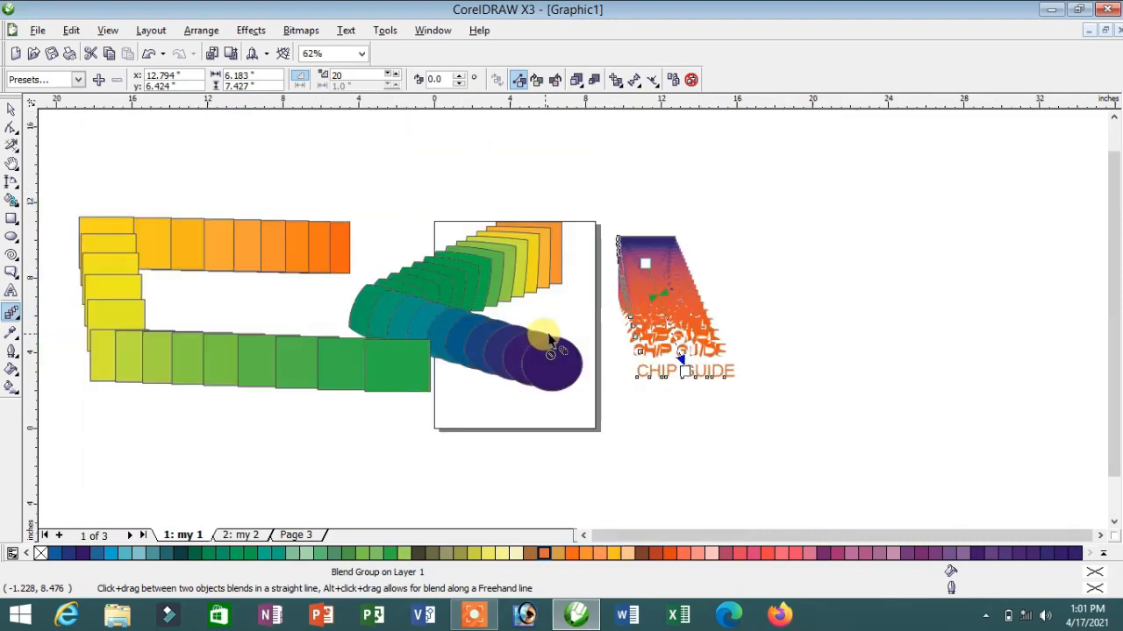
{"action": "scroll", "coordinate": [574, 324], "scroll_direction": "up", "scroll_amount": 2}
{"action": "scroll", "coordinate": [566, 321], "scroll_direction": "down", "scroll_amount": 1}
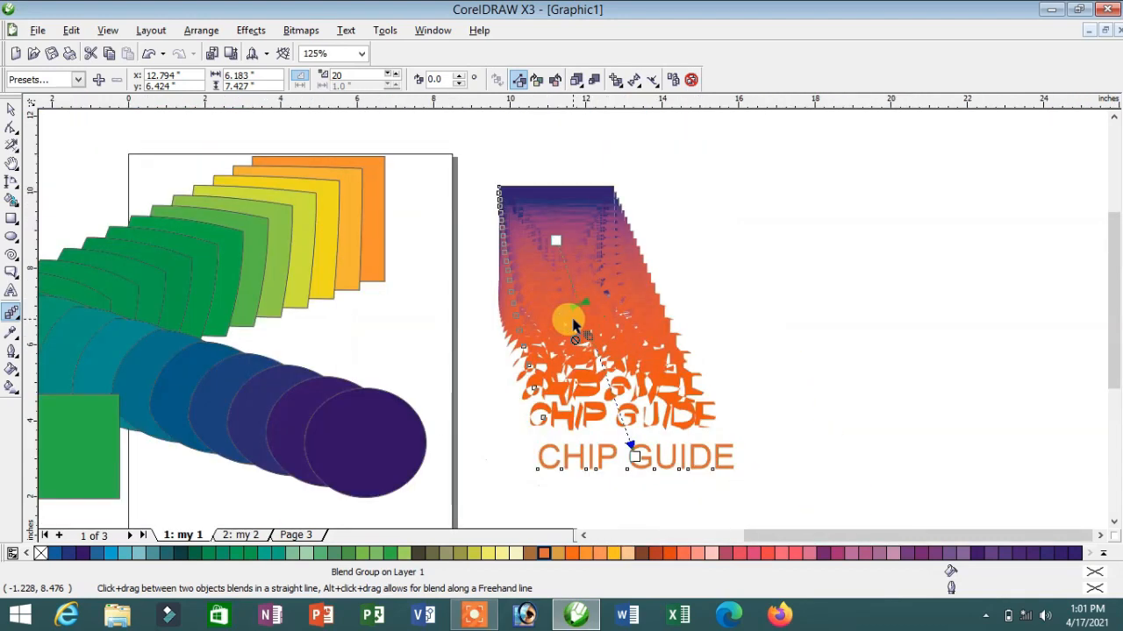
{"action": "scroll", "coordinate": [603, 373], "scroll_direction": "down", "scroll_amount": 1}
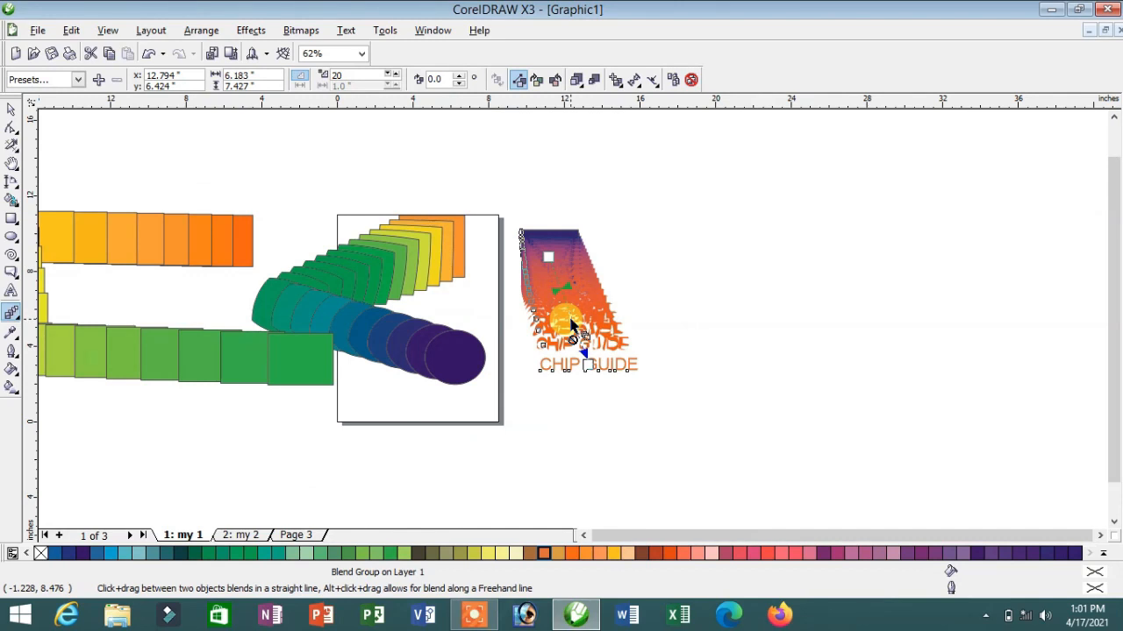
Draw a rectangle of about 7.39 by 7.87 inches to the right of the CHIP GUIDE blend and fill it with Deep Yellow
{"action": "left_click", "coordinate": [11, 318]}
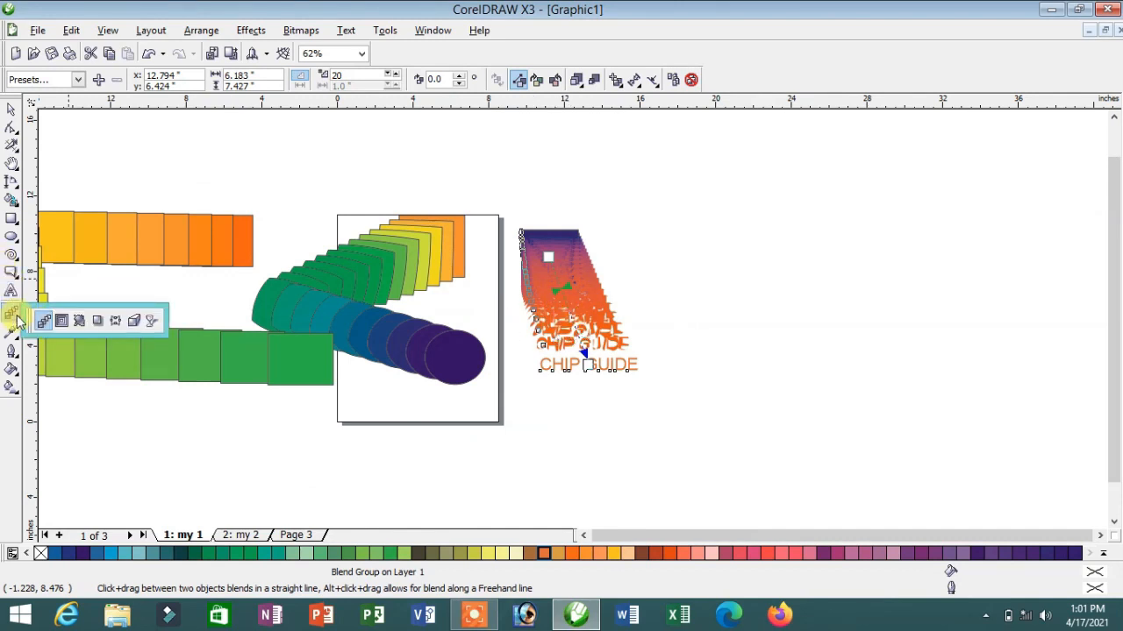
{"action": "left_click", "coordinate": [67, 324]}
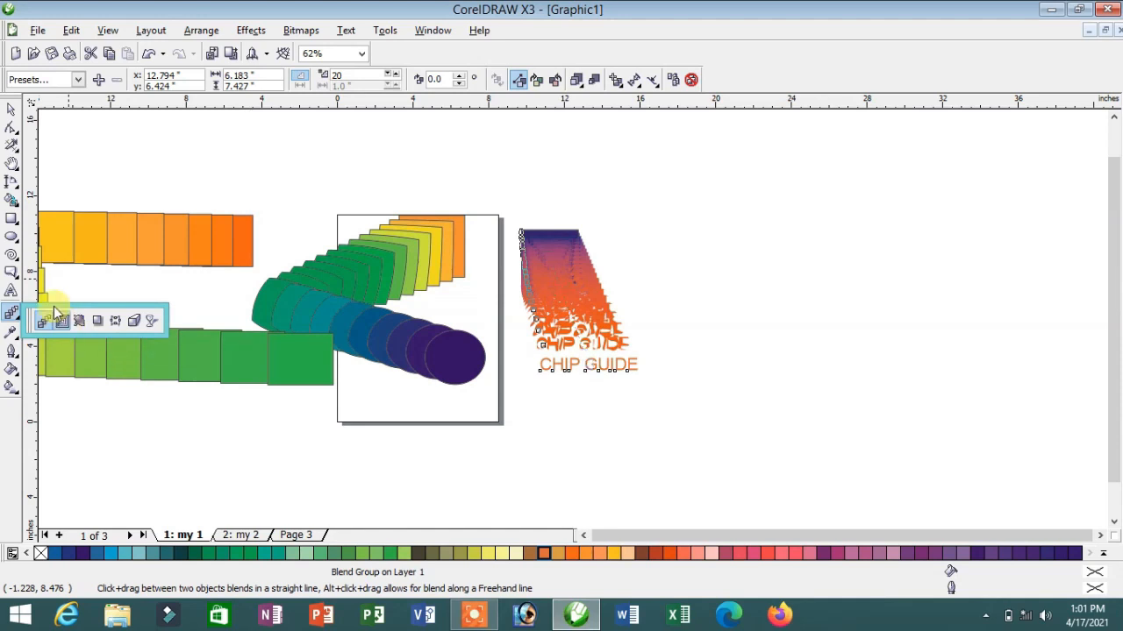
{"action": "left_click", "coordinate": [12, 218]}
{"action": "left_click_drag", "start_coordinate": [722, 218], "coordinate": [863, 367]}
{"action": "left_click", "coordinate": [768, 553]}
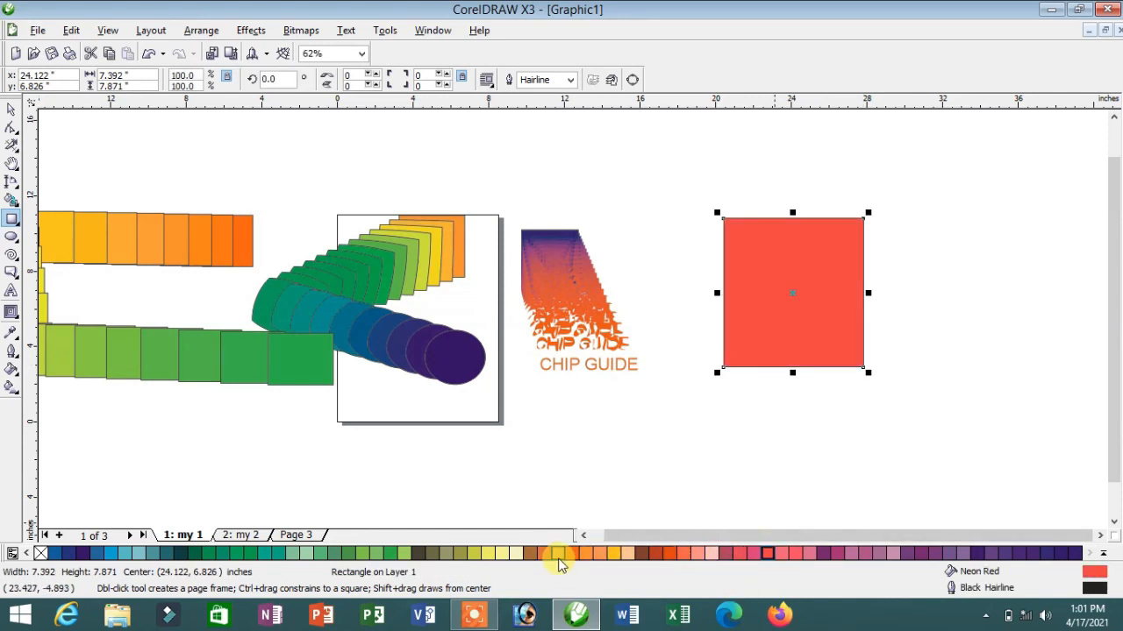
{"action": "left_click", "coordinate": [558, 554]}
{"action": "left_click", "coordinate": [614, 553]}
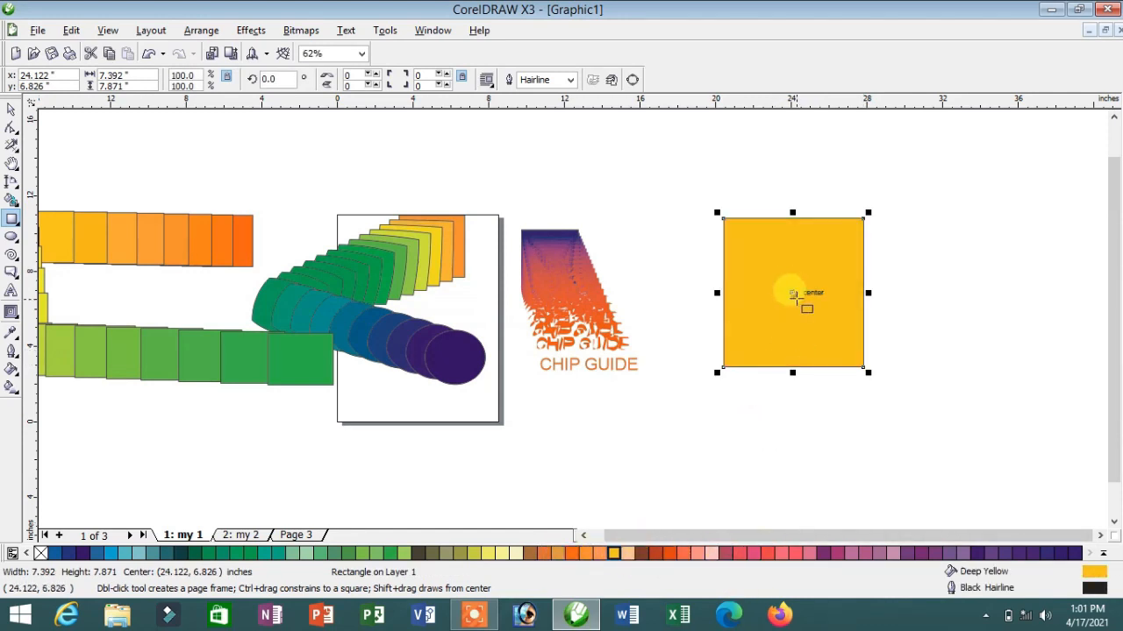
{"action": "scroll", "coordinate": [789, 290], "scroll_direction": "up", "scroll_amount": 2}
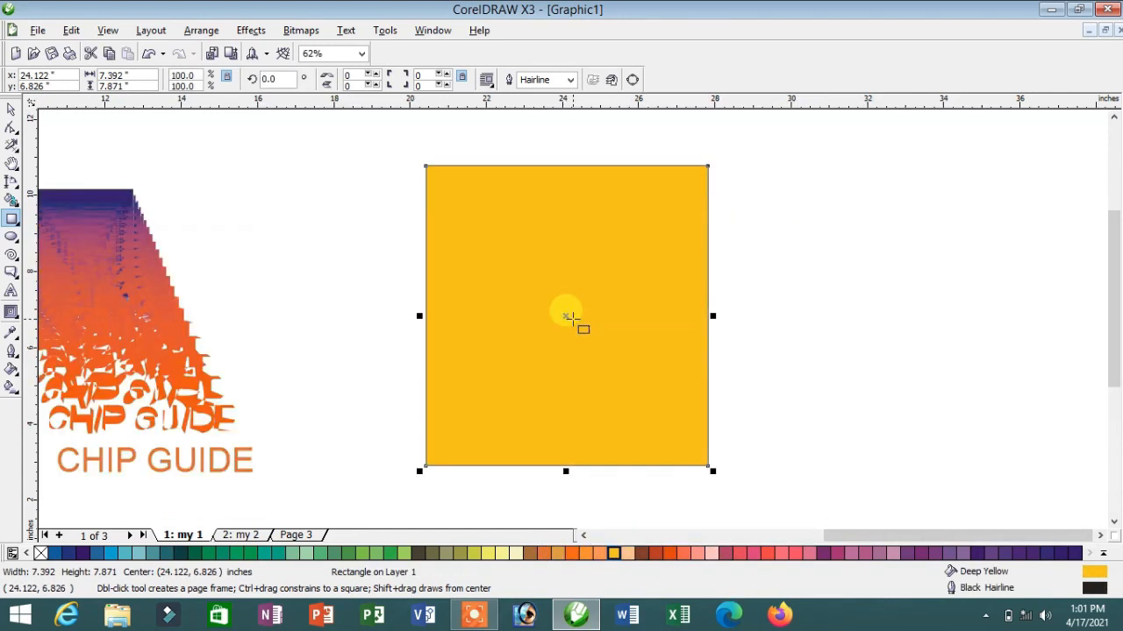
Apply a 26-step contour with a 0.1 inch offset to the yellow rectangle and set its direction to outside
{"action": "left_click", "coordinate": [16, 310]}
{"action": "left_click_drag", "start_coordinate": [425, 328], "coordinate": [523, 321]}
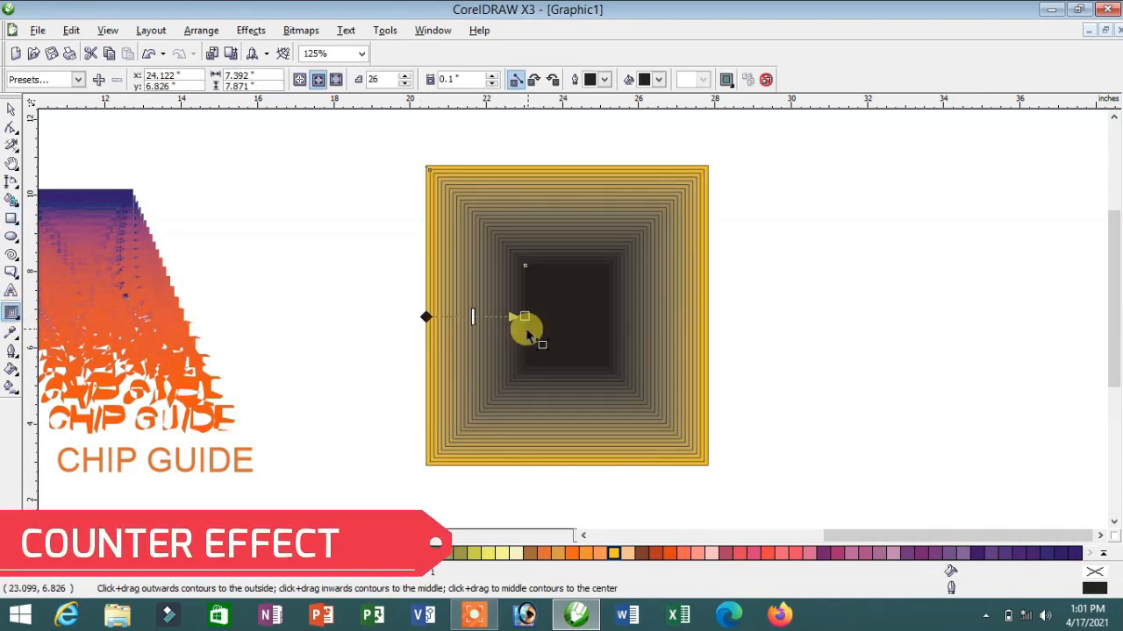
{"action": "scroll", "coordinate": [571, 318], "scroll_direction": "up", "scroll_amount": 2}
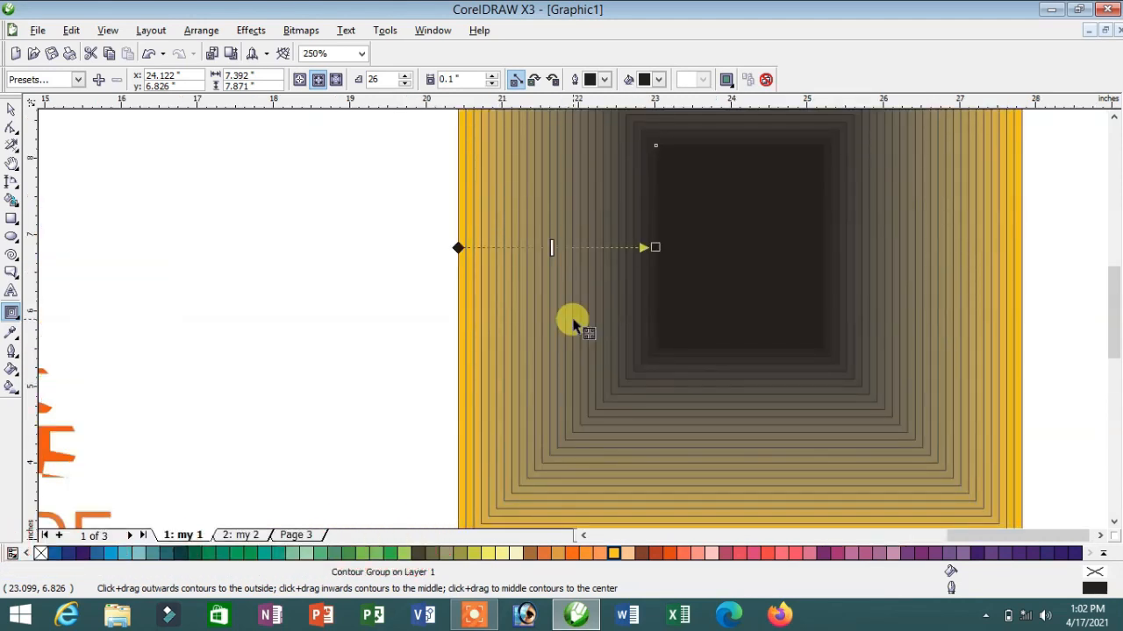
{"action": "left_click", "coordinate": [336, 79]}
{"action": "scroll", "coordinate": [596, 342], "scroll_direction": "down", "scroll_amount": 4}
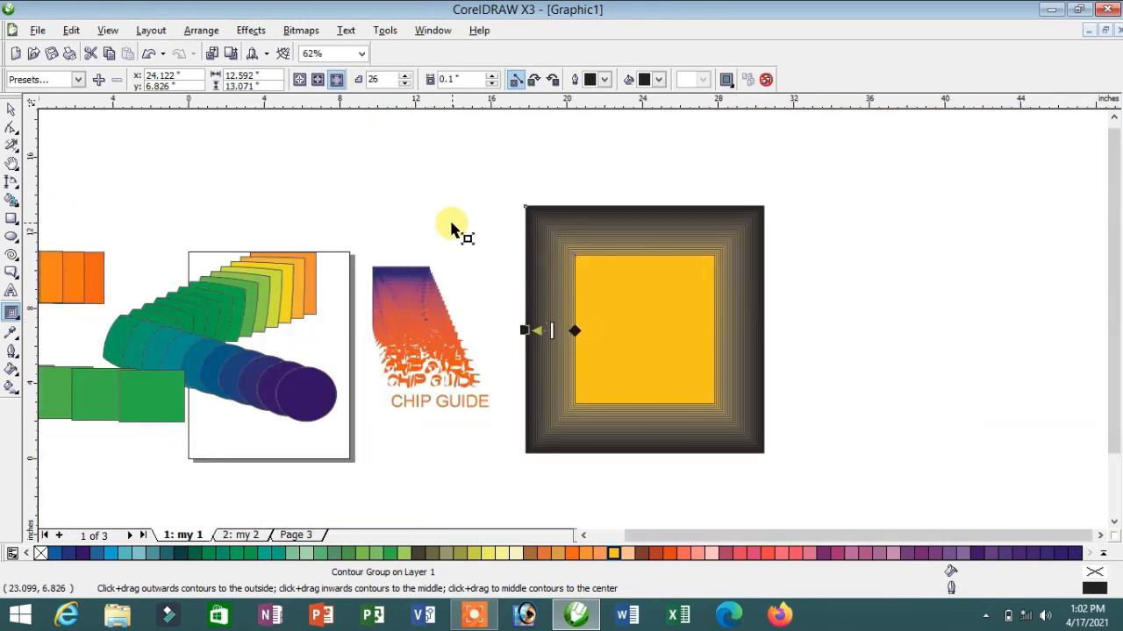
Compare the inside, to-center and outside contour directions on the yellow rectangle, ending with 36 steps directed inside
{"action": "left_click", "coordinate": [318, 80]}
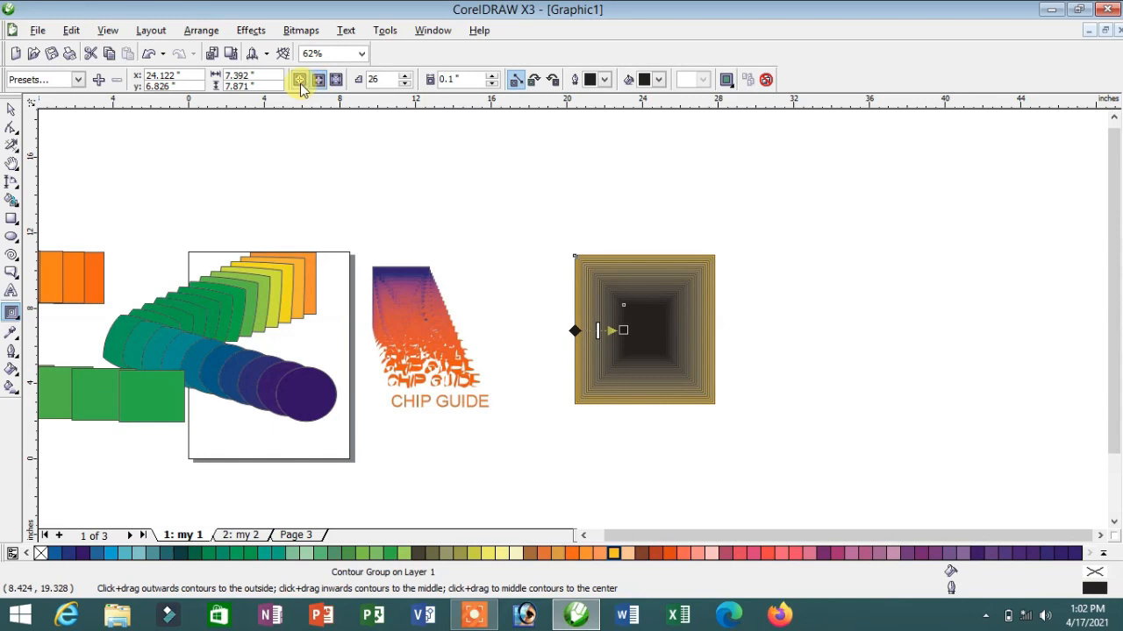
{"action": "left_click", "coordinate": [299, 80]}
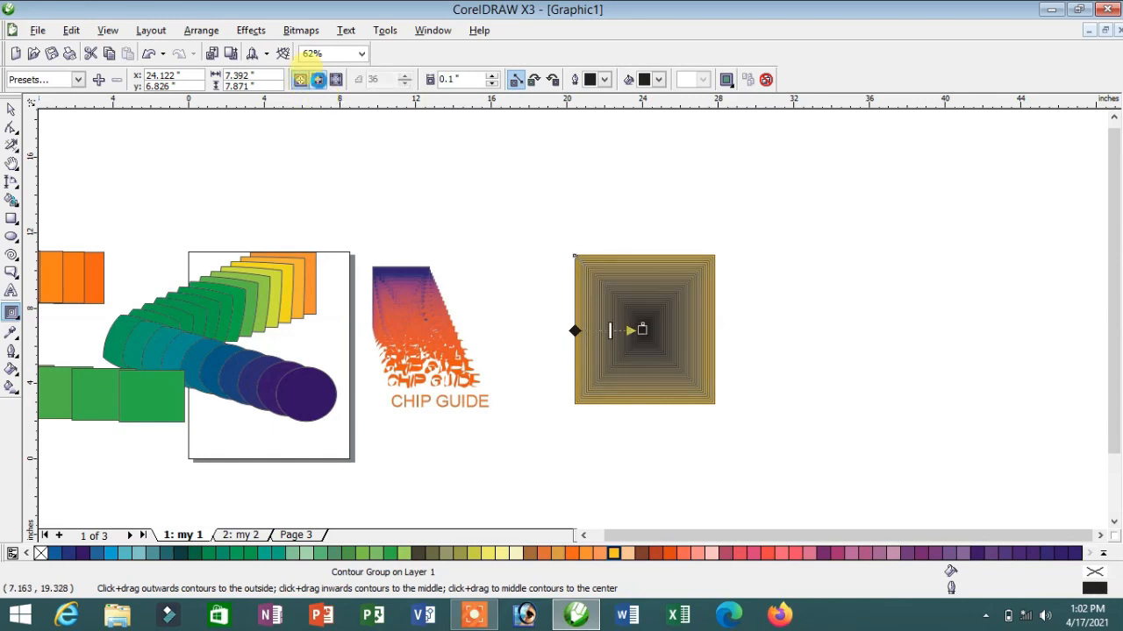
{"action": "left_click", "coordinate": [318, 81]}
{"action": "left_click", "coordinate": [336, 80]}
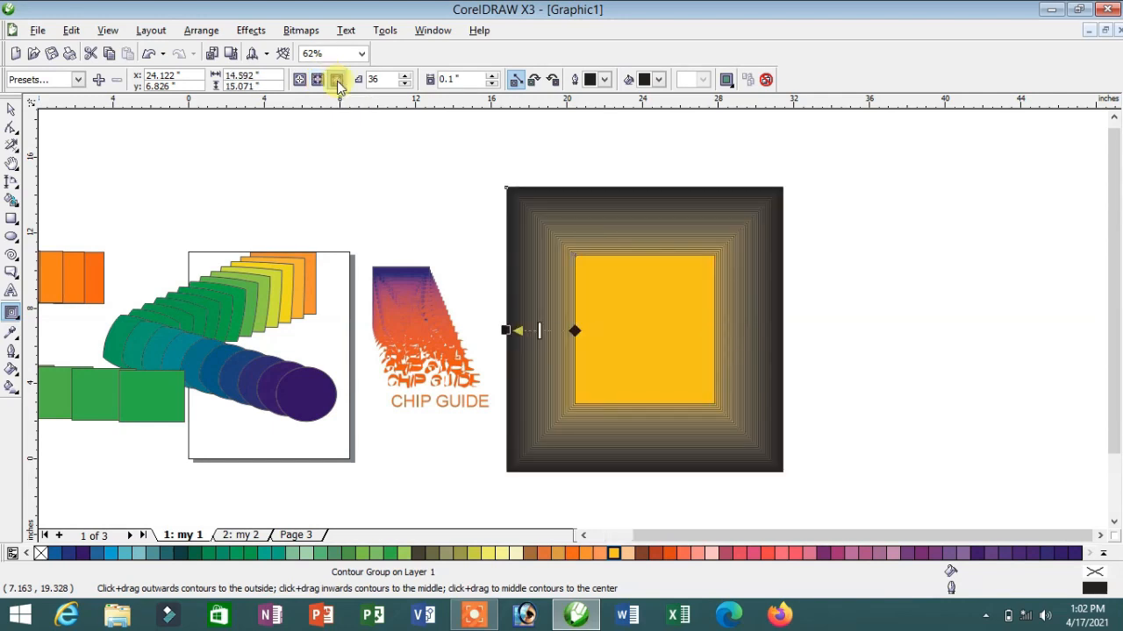
{"action": "left_click", "coordinate": [318, 80]}
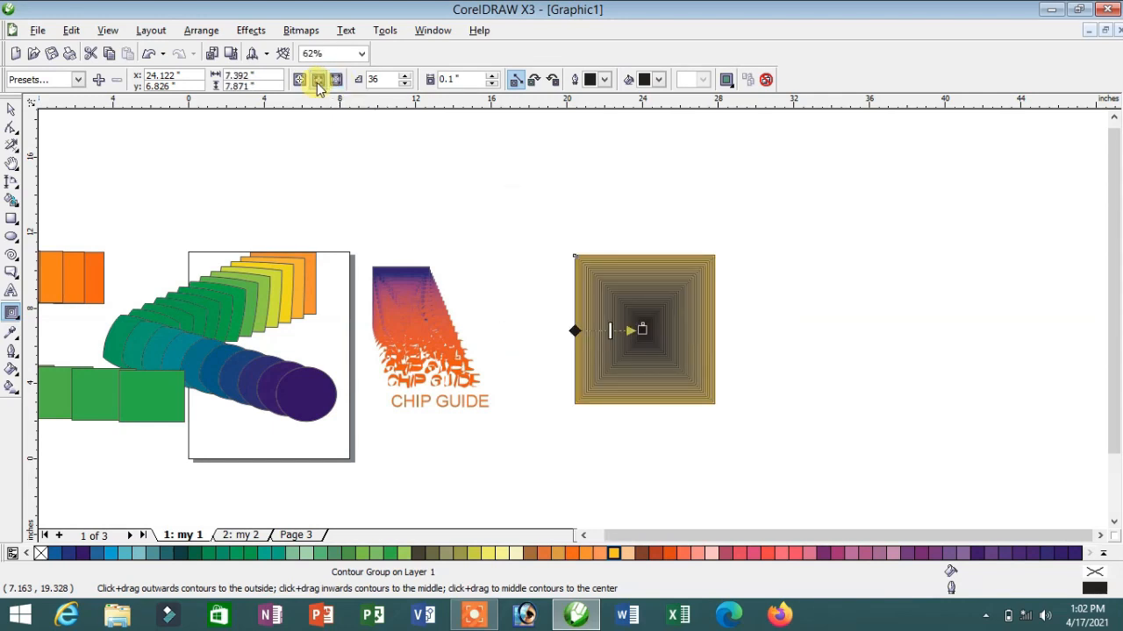
Set the rectangle contour's outline color to orange-red and its fill color to blue
{"action": "scroll", "coordinate": [572, 322], "scroll_direction": "up", "scroll_amount": 4}
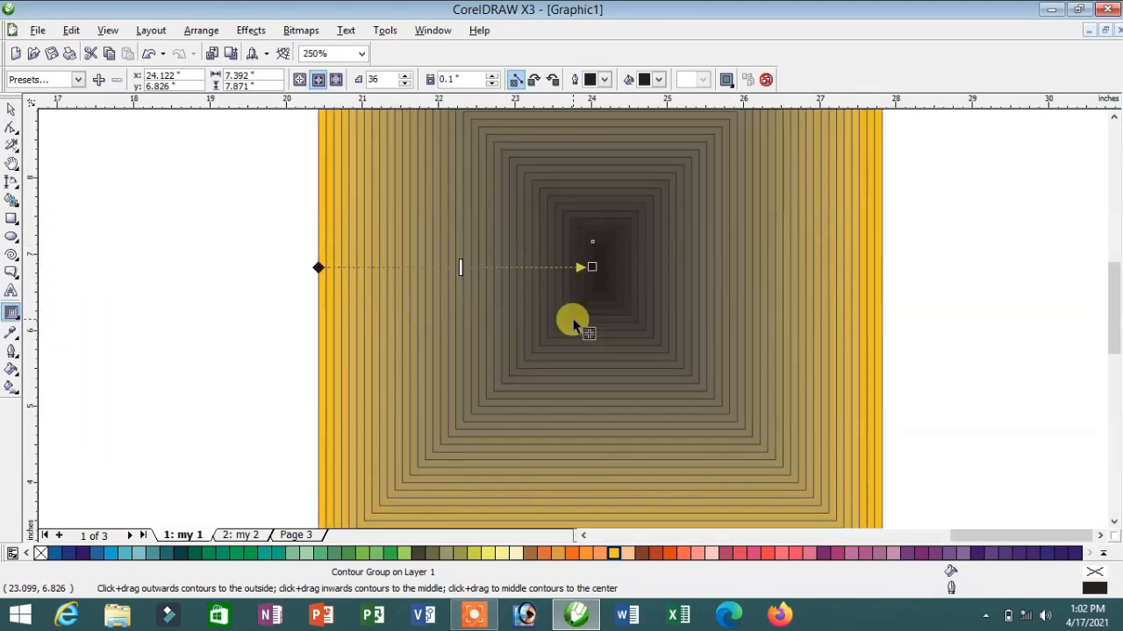
{"action": "scroll", "coordinate": [571, 321], "scroll_direction": "down", "scroll_amount": 2}
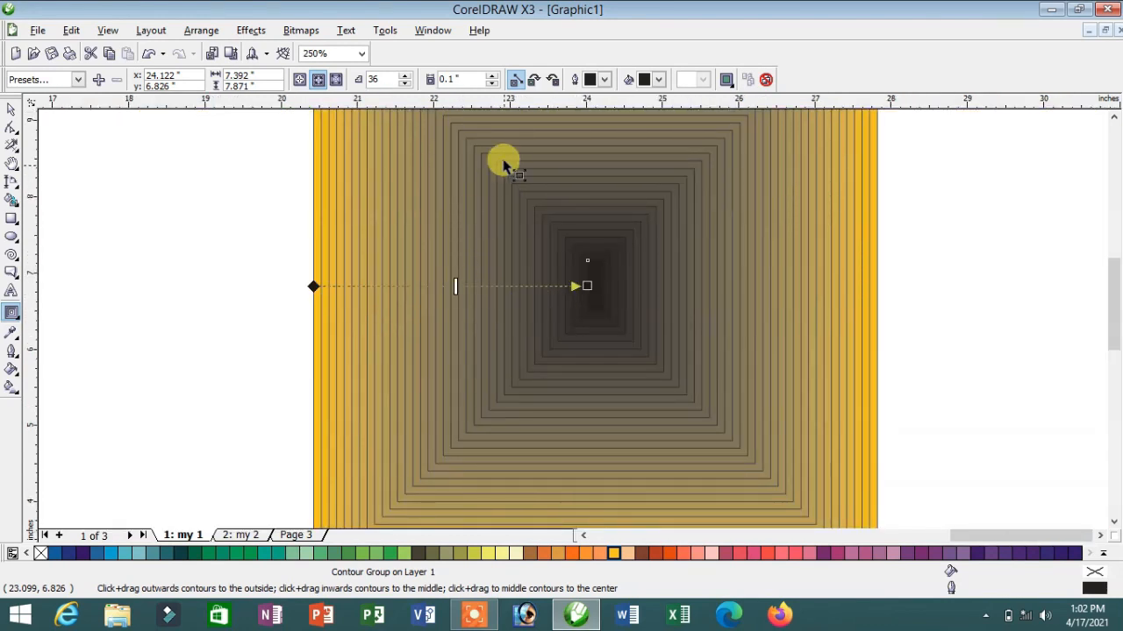
{"action": "left_click", "coordinate": [604, 80]}
{"action": "left_click", "coordinate": [589, 128]}
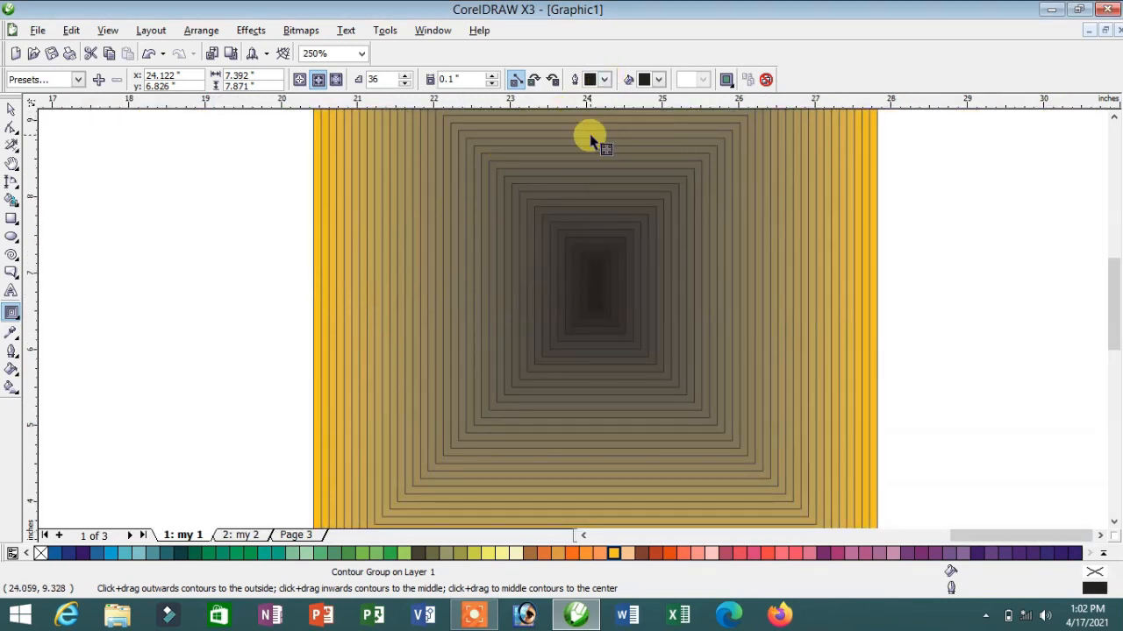
{"action": "left_click", "coordinate": [660, 80]}
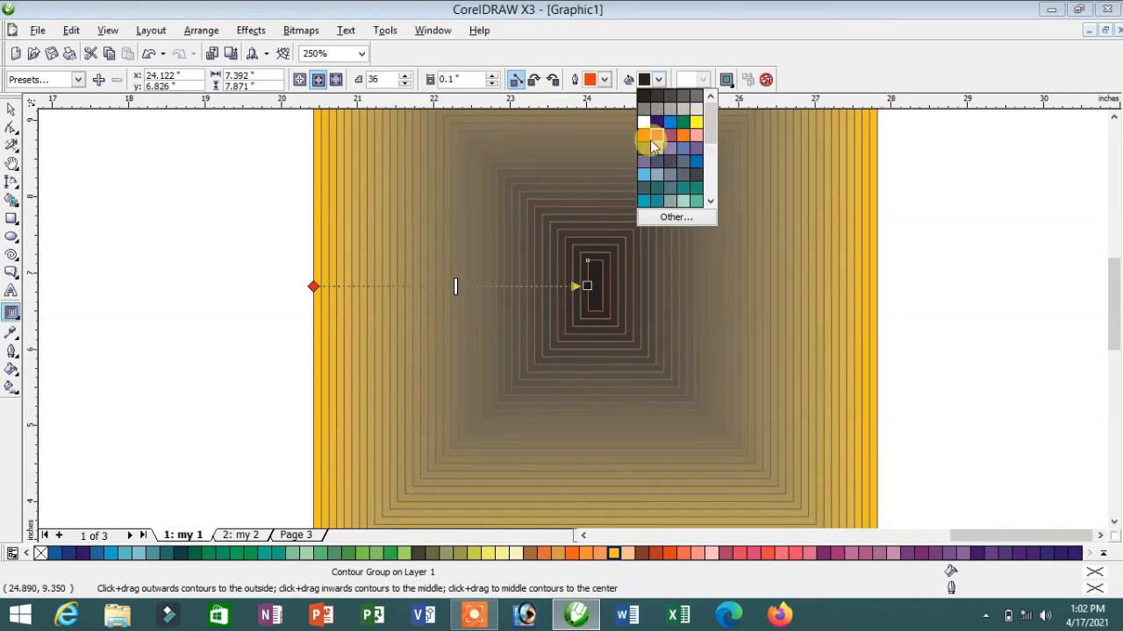
{"action": "left_click", "coordinate": [666, 128]}
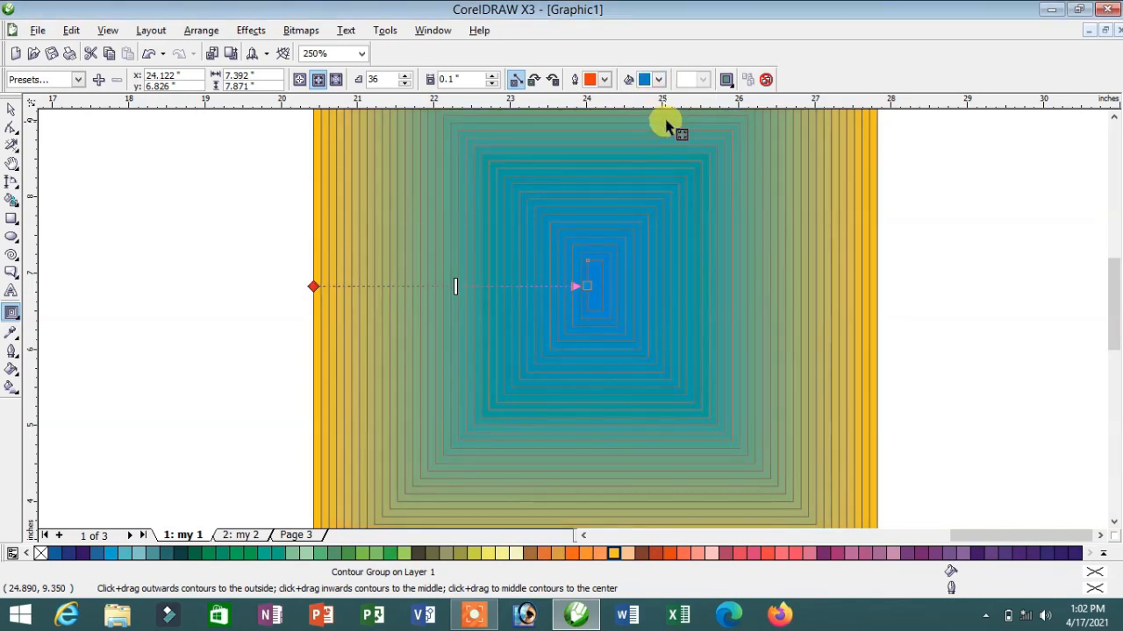
Try the counterclockwise color progression on the rectangle's contour and settle on clockwise contour colors
{"action": "left_click", "coordinate": [532, 88]}
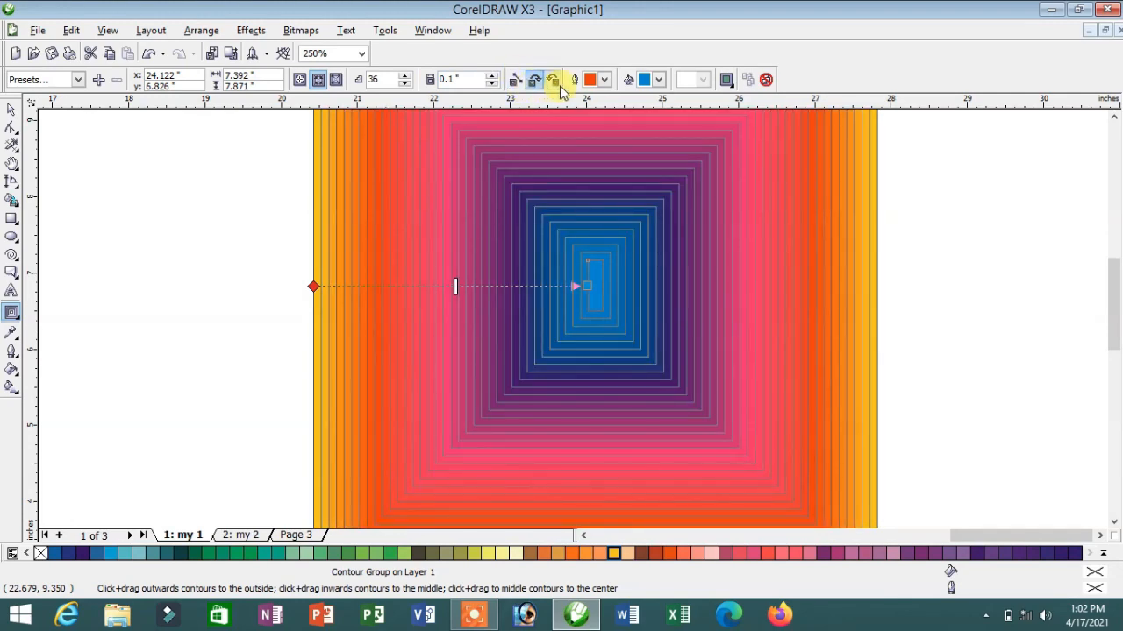
{"action": "left_click", "coordinate": [555, 81]}
{"action": "left_click", "coordinate": [532, 87]}
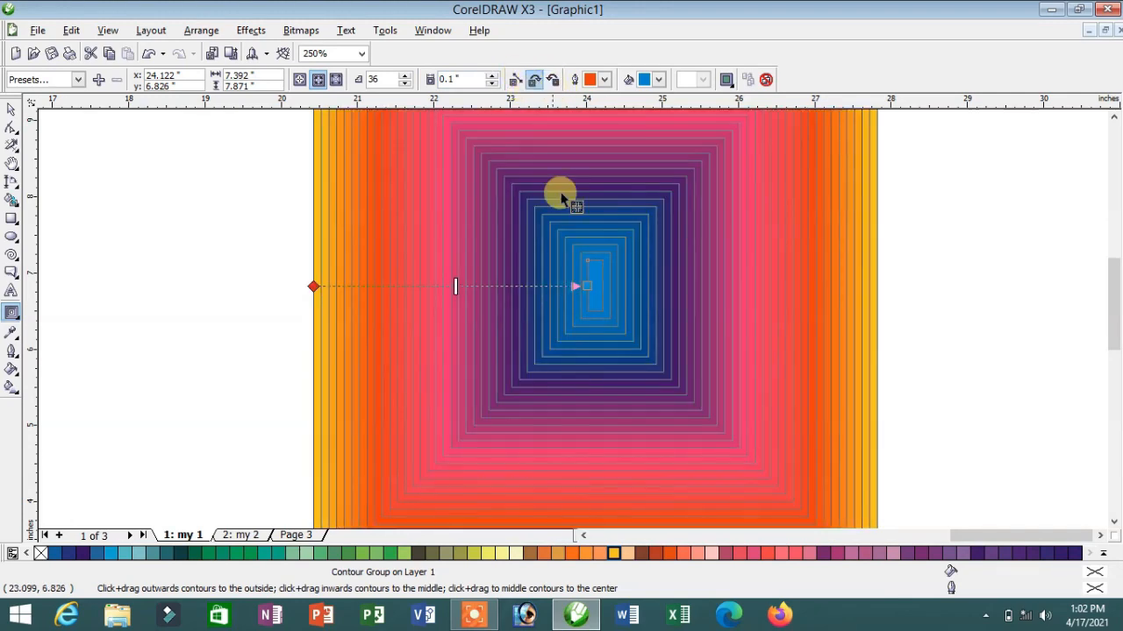
Shorten the rectangle's inside contour interactively to 21 steps, keeping the 0.1 inch offset
{"action": "scroll", "coordinate": [571, 318], "scroll_direction": "down", "scroll_amount": 2}
{"action": "scroll", "coordinate": [571, 319], "scroll_direction": "up", "scroll_amount": 1}
{"action": "scroll", "coordinate": [571, 319], "scroll_direction": "up", "scroll_amount": 2}
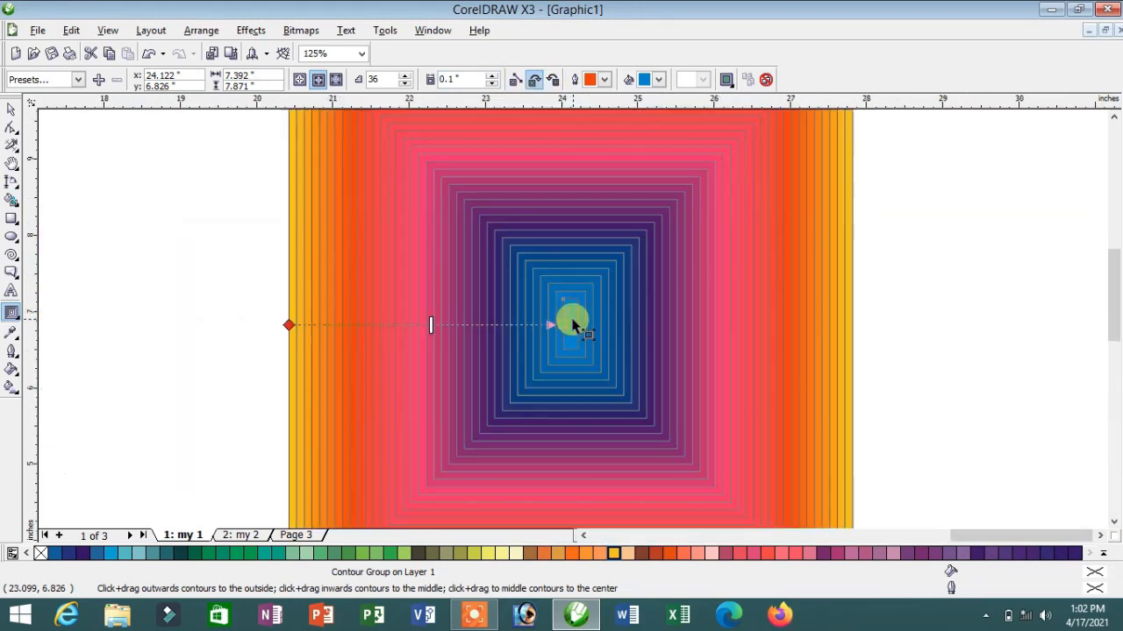
{"action": "scroll", "coordinate": [571, 321], "scroll_direction": "down", "scroll_amount": 1}
{"action": "scroll", "coordinate": [572, 323], "scroll_direction": "down", "scroll_amount": 1}
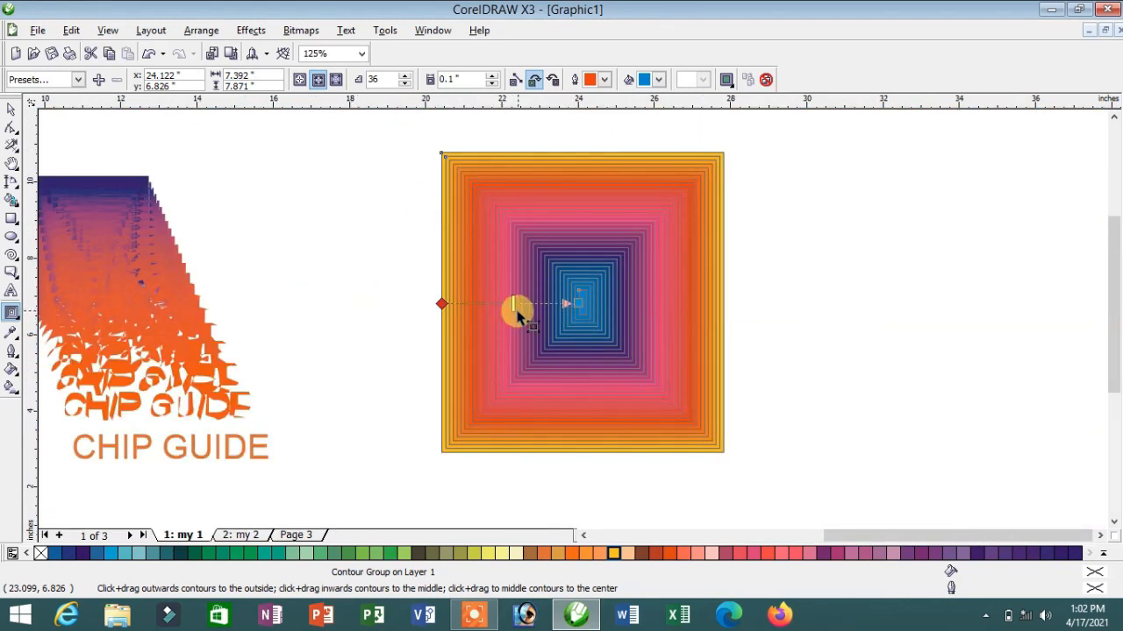
{"action": "mouse_move", "coordinate": [518, 314]}
{"action": "left_mouse_down"}
{"action": "mouse_move", "coordinate": [485, 318]}
{"action": "mouse_move", "coordinate": [572, 306]}
{"action": "mouse_move", "coordinate": [520, 303]}
{"action": "left_mouse_up"}
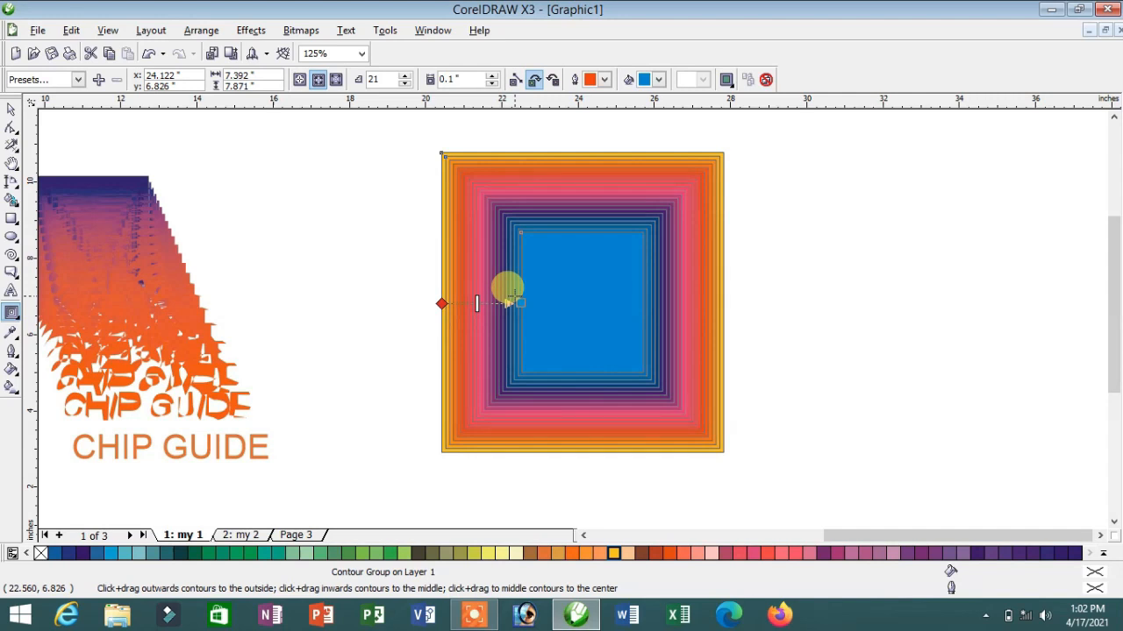
Add the artistic text HONEY in 24 pt Arial to the right of the contoured rectangle
{"action": "key", "text": "F3"}
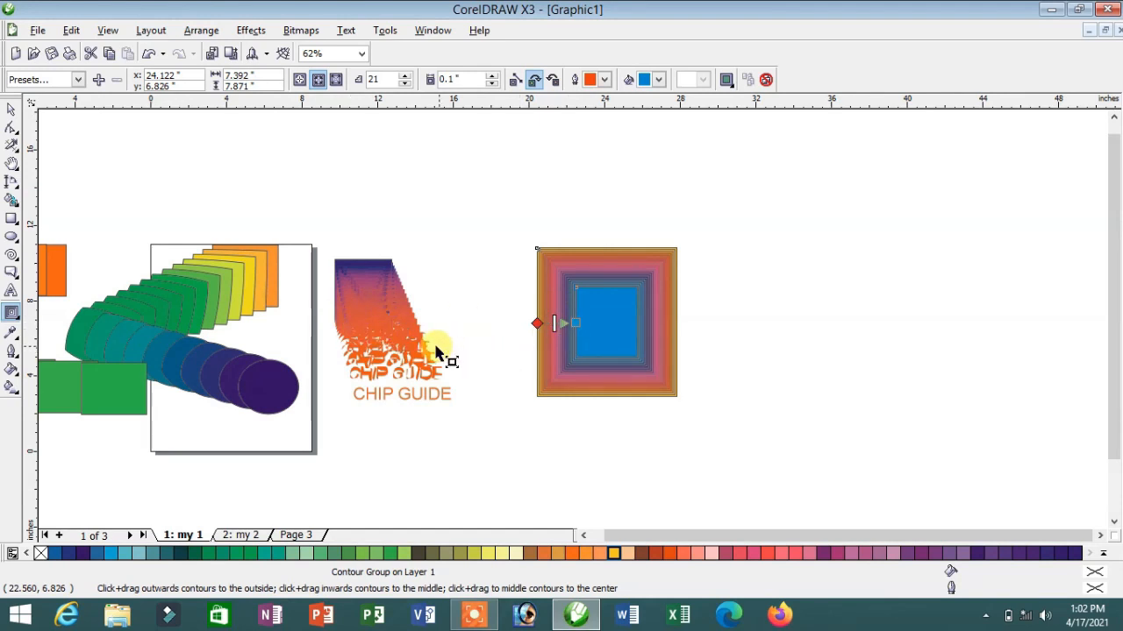
{"action": "left_click", "coordinate": [12, 290]}
{"action": "left_click", "coordinate": [728, 303]}
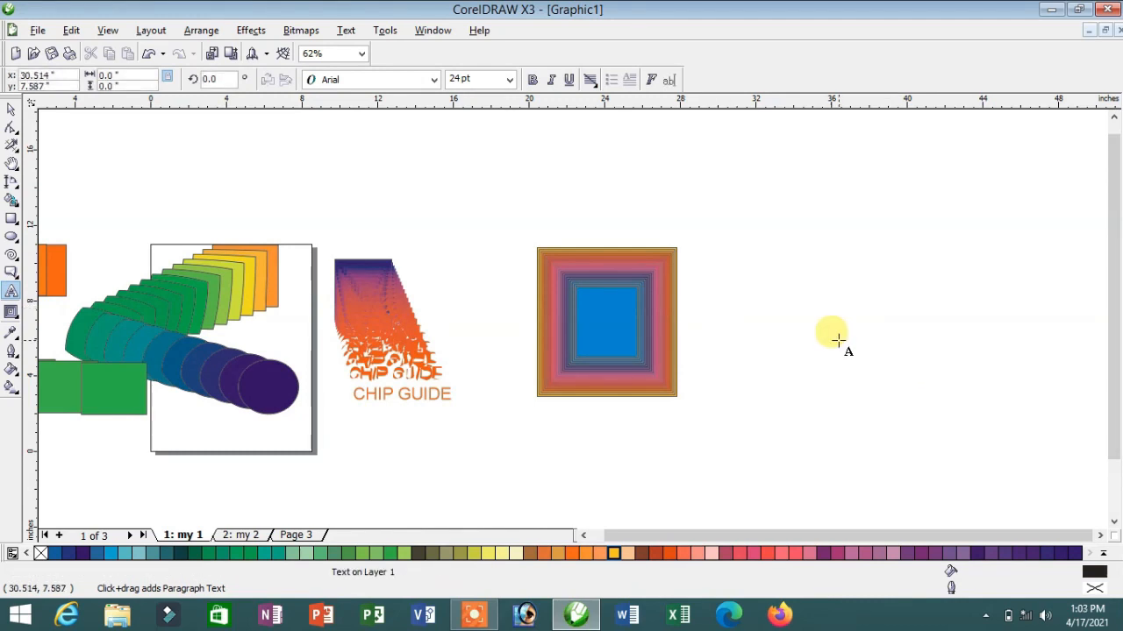
{"action": "type", "text": "HONEY"}
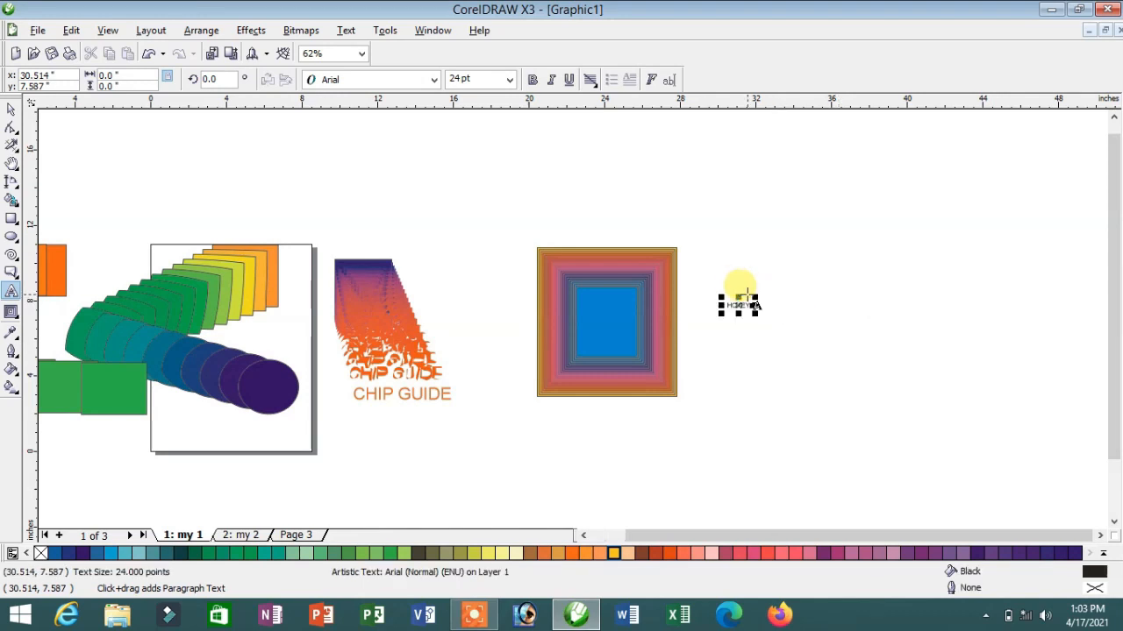
Enlarge the HONEY text proportionally to about 34.9 pt and move it slightly up and to the left
{"action": "scroll", "coordinate": [732, 298], "scroll_direction": "up", "scroll_amount": 5}
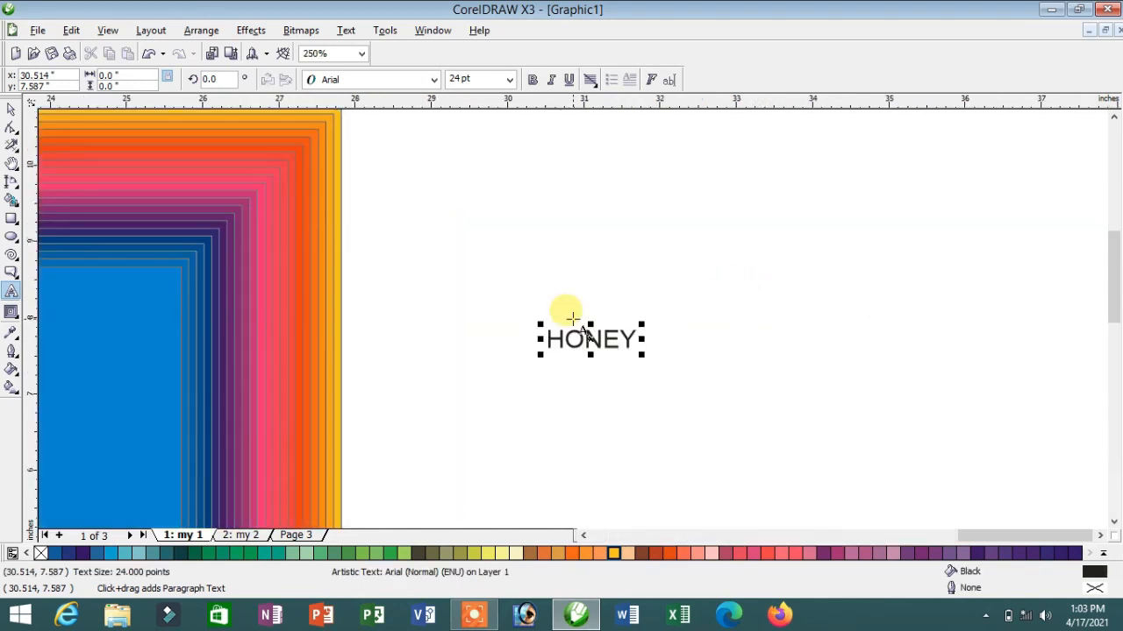
{"action": "left_click", "coordinate": [12, 109]}
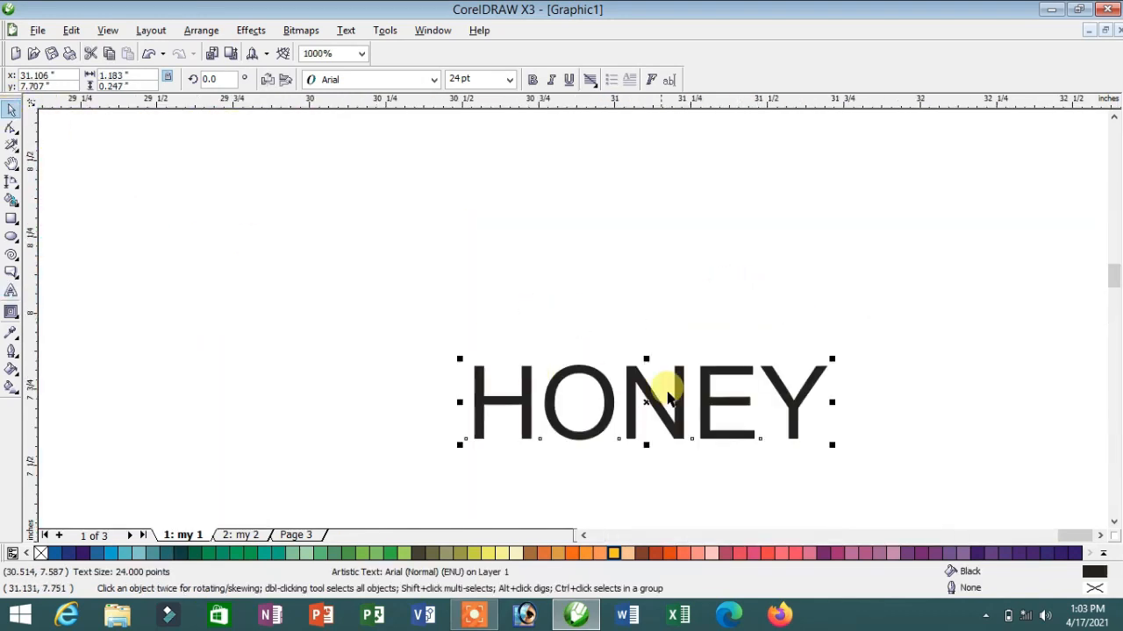
{"action": "left_click_drag", "start_coordinate": [834, 358], "coordinate": [972, 243]}
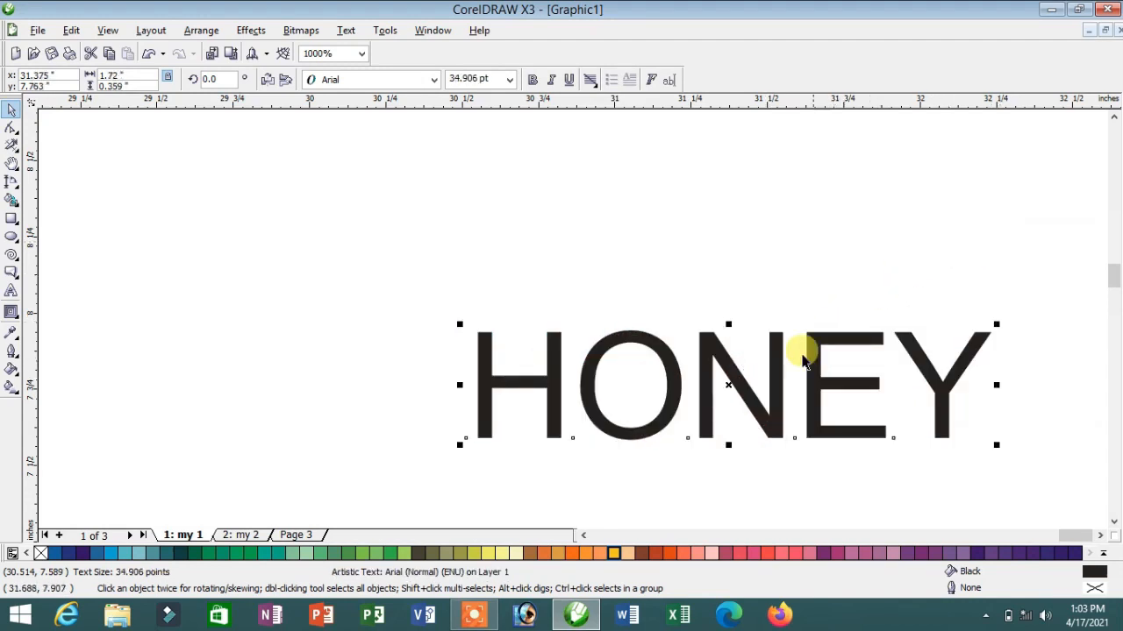
{"action": "left_click_drag", "start_coordinate": [719, 371], "coordinate": [637, 315]}
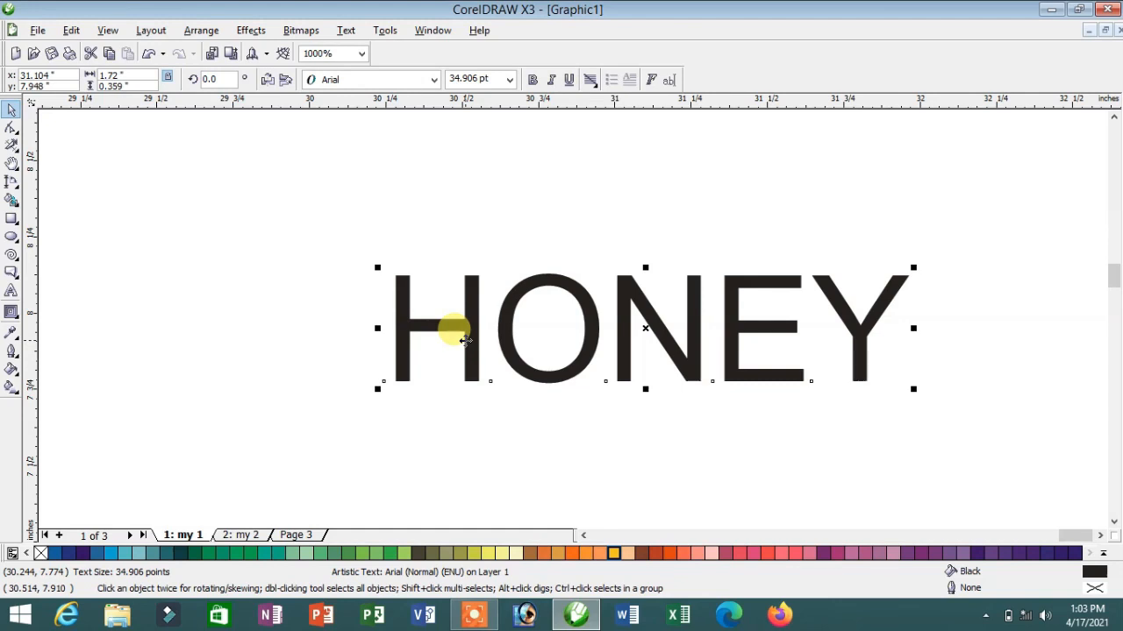
Convert the HONEY text to curves
{"action": "key", "text": "ctrl+q"}
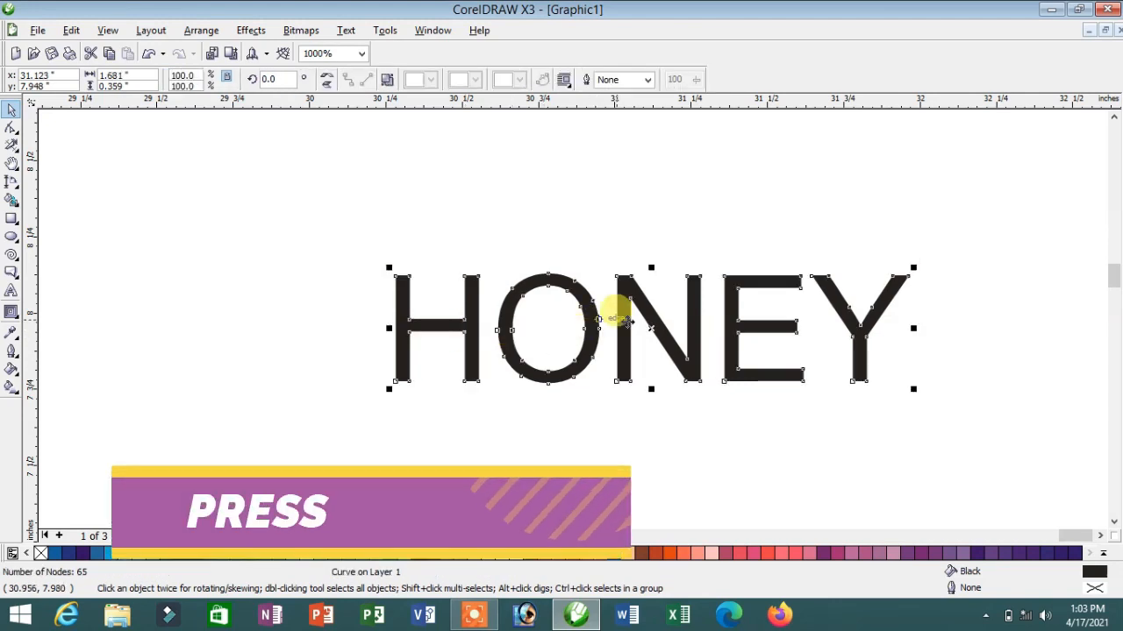
{"action": "scroll", "coordinate": [604, 340], "scroll_direction": "up", "scroll_amount": 2}
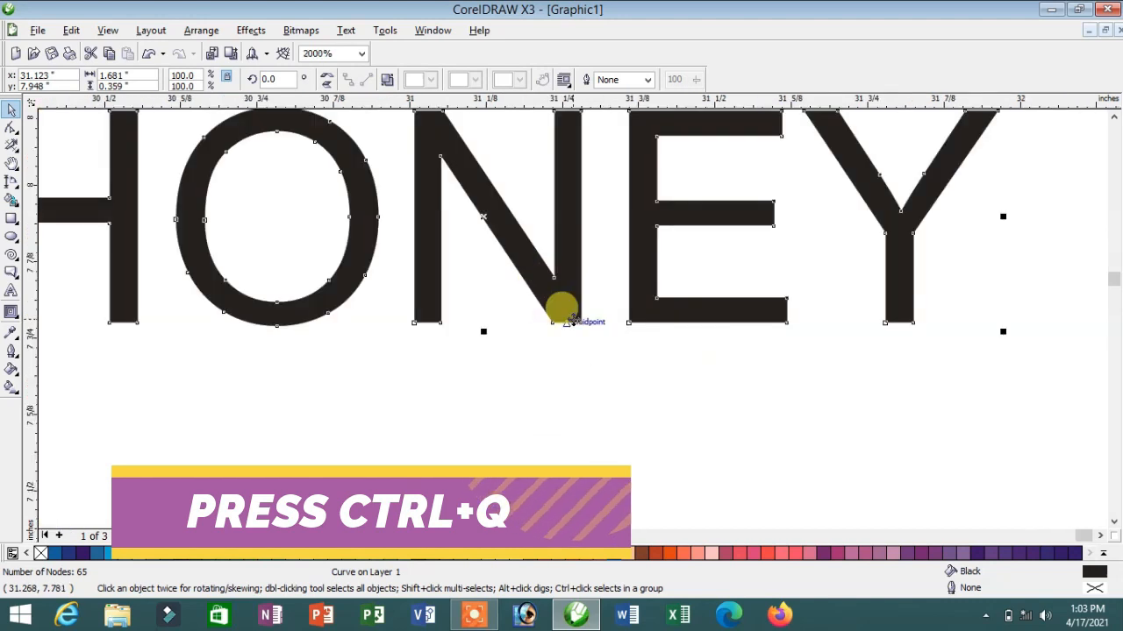
{"action": "scroll", "coordinate": [570, 298], "scroll_direction": "down", "scroll_amount": 1}
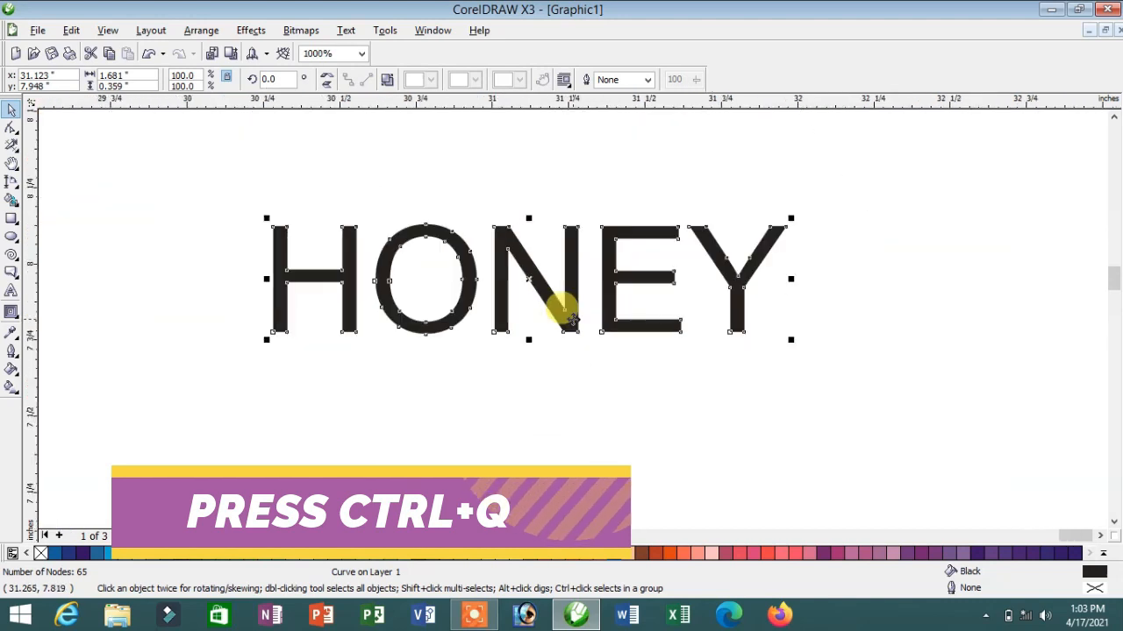
Apply a one-step outside contour with a 0.1 inch offset to the HONEY curves and try the inside direction
{"action": "left_click", "coordinate": [10, 312]}
{"action": "left_click", "coordinate": [57, 322]}
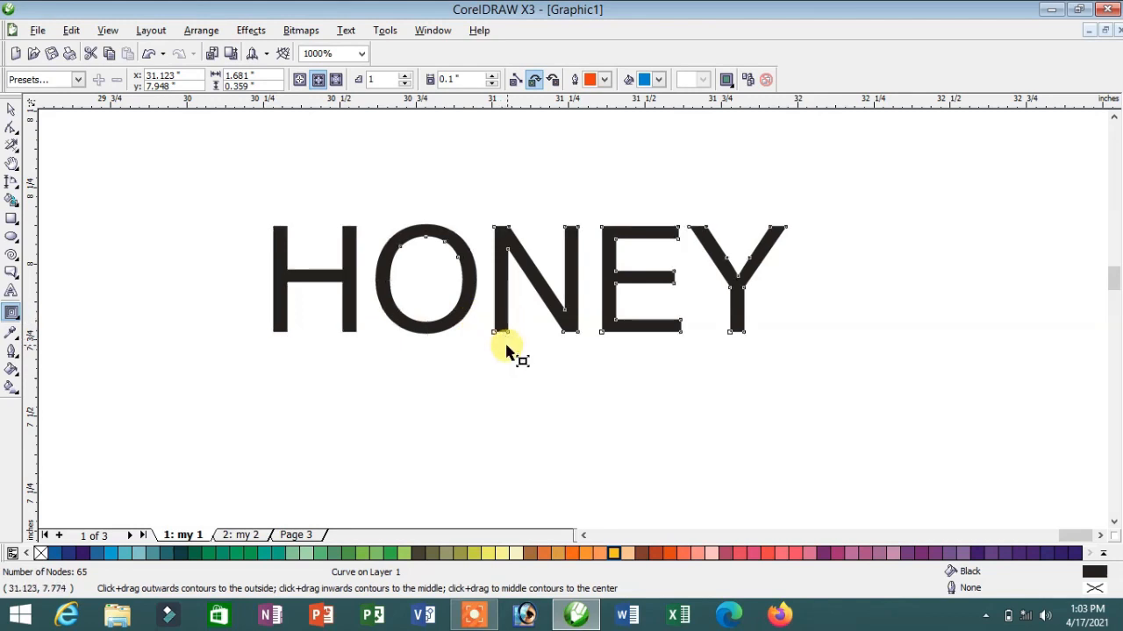
{"action": "left_click_drag", "start_coordinate": [514, 352], "coordinate": [499, 329]}
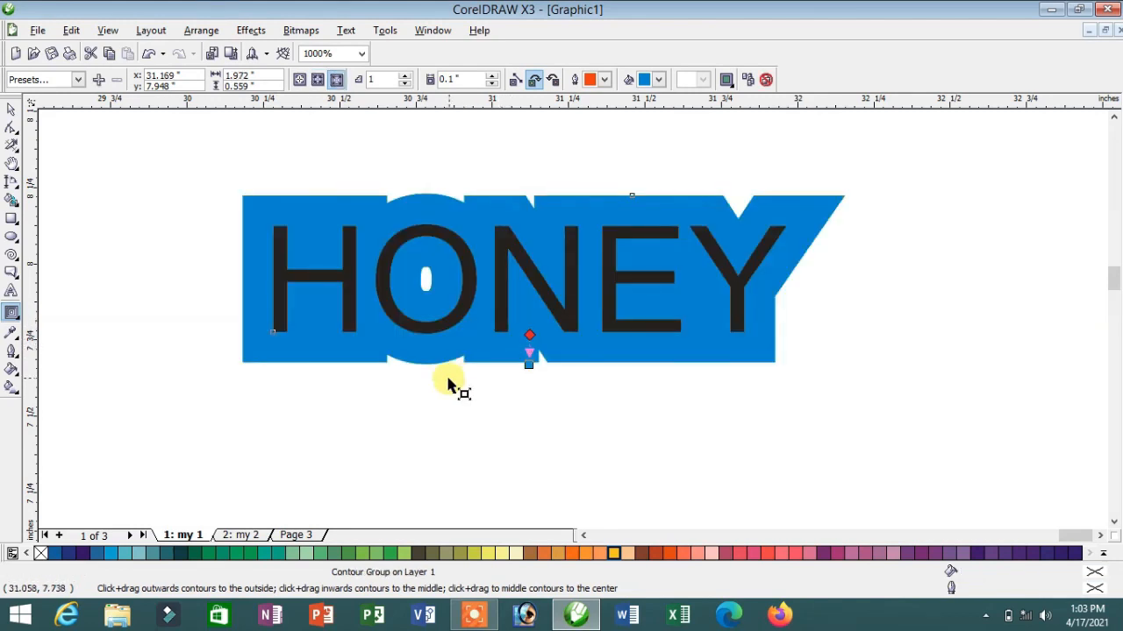
{"action": "left_click", "coordinate": [317, 79]}
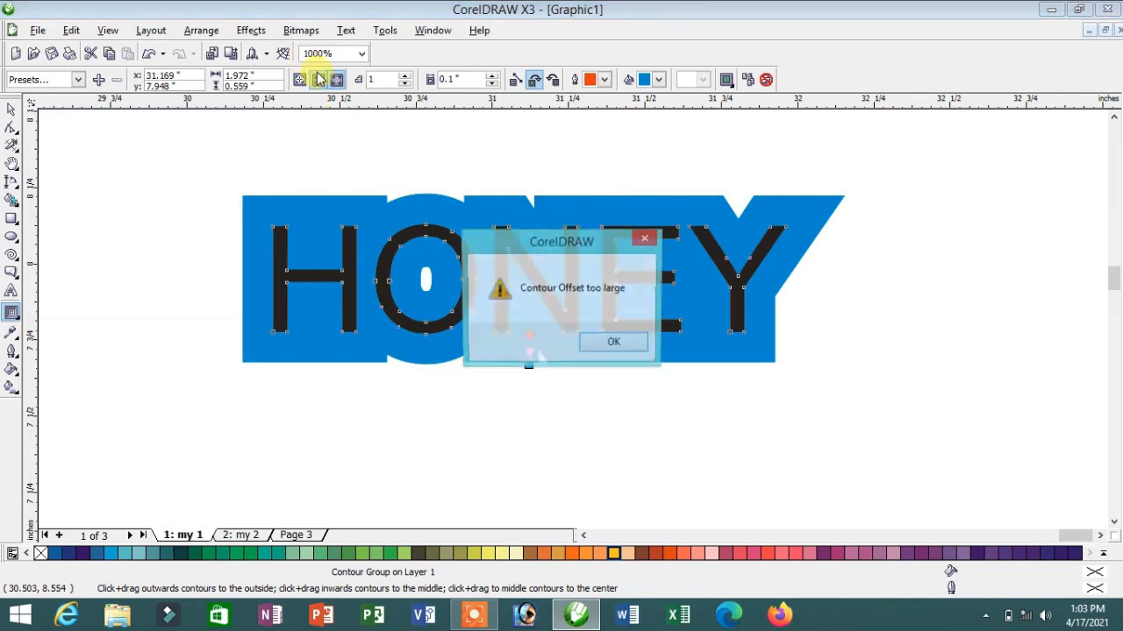
{"action": "left_click", "coordinate": [615, 344]}
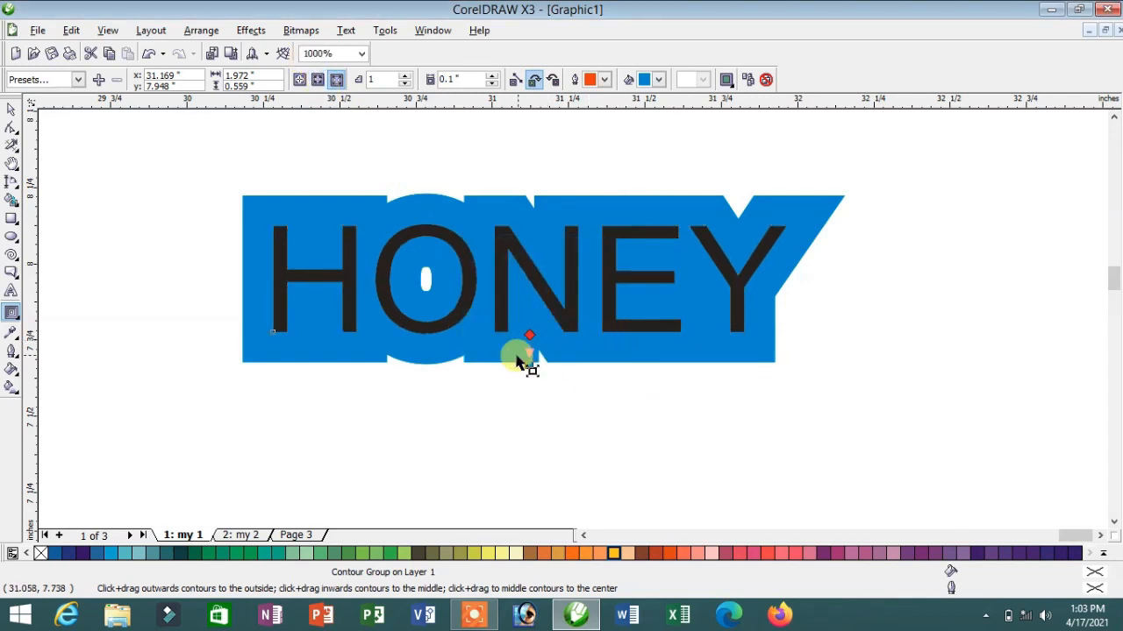
Increase the HONEY contour interactively to 14 steps with a 0.007 inch offset
{"action": "scroll", "coordinate": [571, 319], "scroll_direction": "up", "scroll_amount": 4}
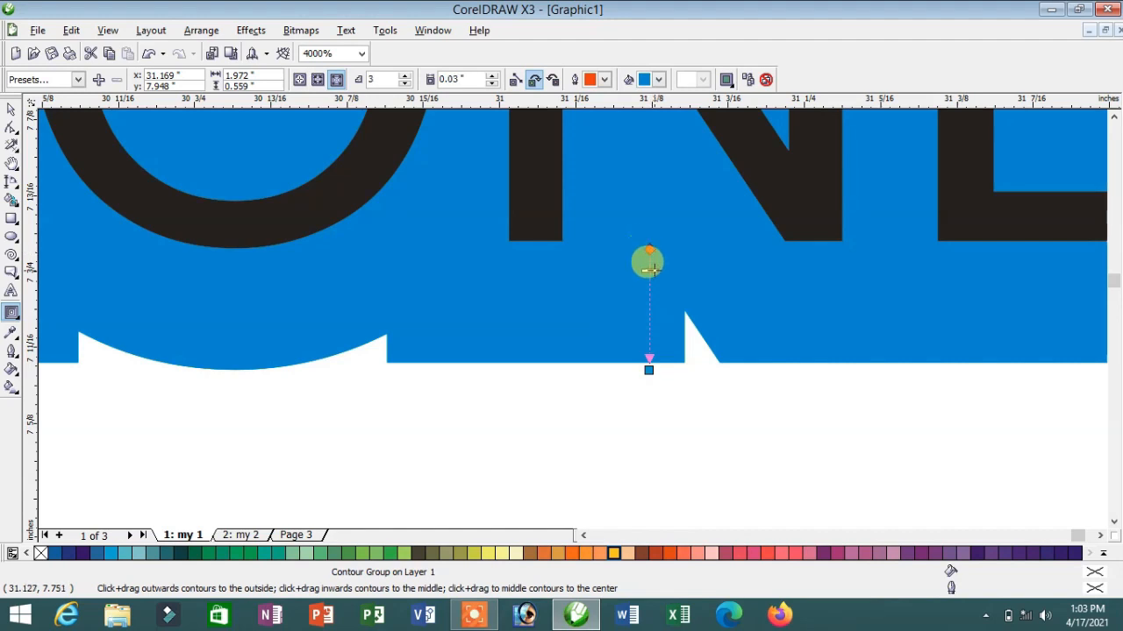
{"action": "left_click_drag", "start_coordinate": [650, 267], "coordinate": [647, 289]}
{"action": "scroll", "coordinate": [573, 321], "scroll_direction": "down", "scroll_amount": 2}
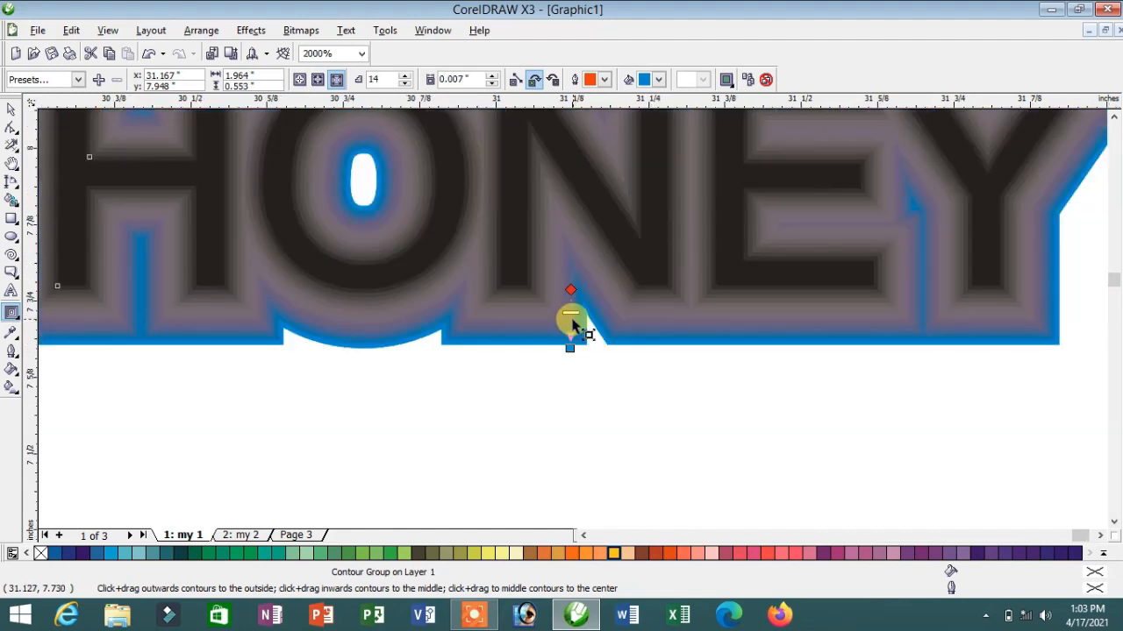
{"action": "scroll", "coordinate": [571, 321], "scroll_direction": "down", "scroll_amount": 1}
{"action": "scroll", "coordinate": [571, 321], "scroll_direction": "up", "scroll_amount": 1}
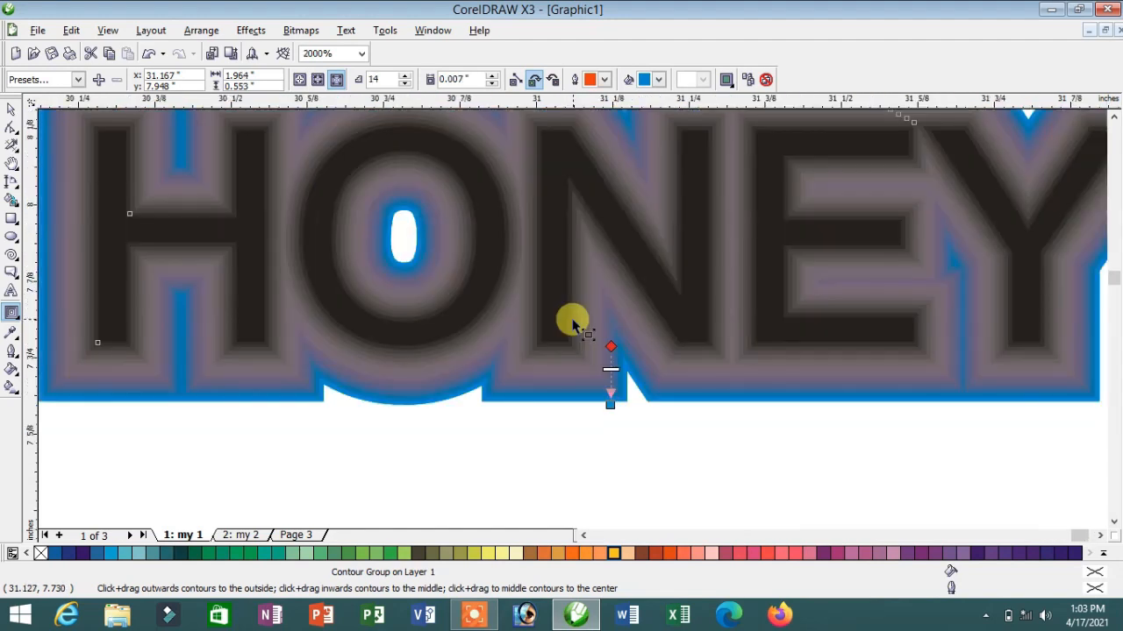
Pull the HONEY contour in to 3 steps and extend it to 7 steps at a 0.007 inch offset
{"action": "left_click_drag", "start_coordinate": [612, 405], "coordinate": [612, 358]}
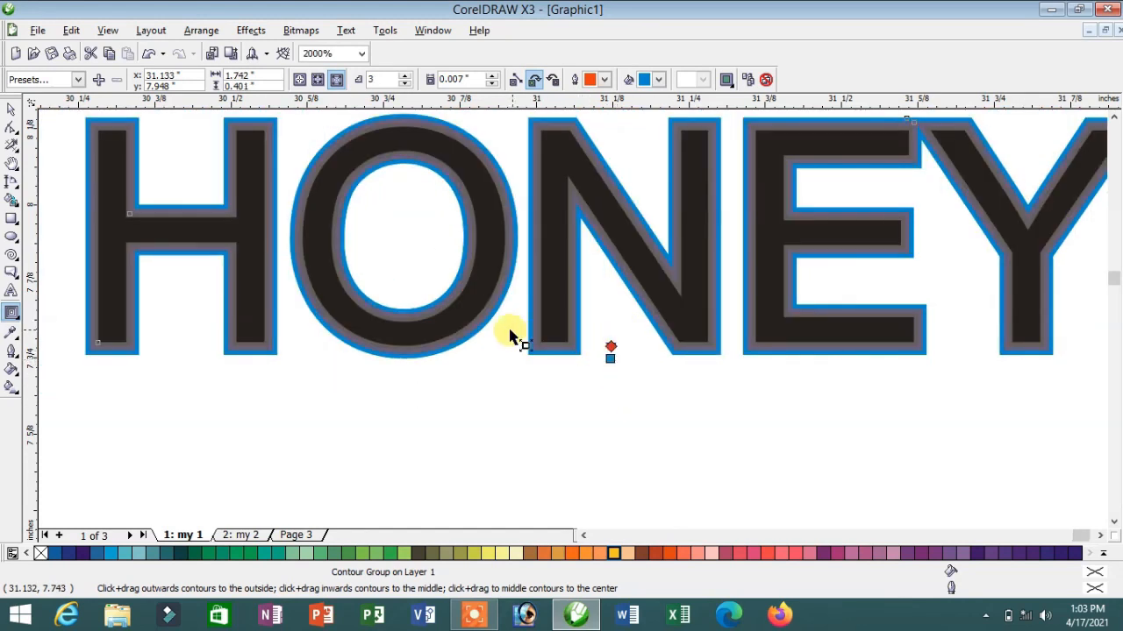
{"action": "mouse_move", "coordinate": [610, 355]}
{"action": "left_mouse_down"}
{"action": "mouse_move", "coordinate": [609, 378]}
{"action": "mouse_move", "coordinate": [602, 366]}
{"action": "left_mouse_up"}
{"action": "scroll", "coordinate": [569, 316], "scroll_direction": "down", "scroll_amount": 1}
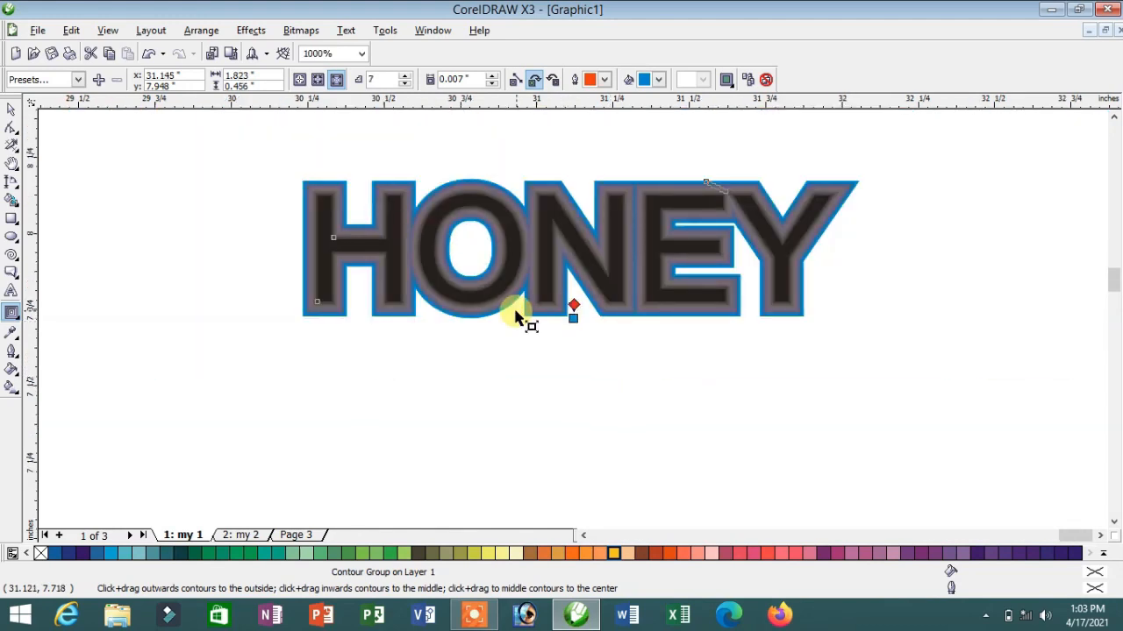
Switch the HONEY contour's color progression to counterclockwise
{"action": "scroll", "coordinate": [571, 317], "scroll_direction": "down", "scroll_amount": 1}
{"action": "scroll", "coordinate": [571, 313], "scroll_direction": "up", "scroll_amount": 1}
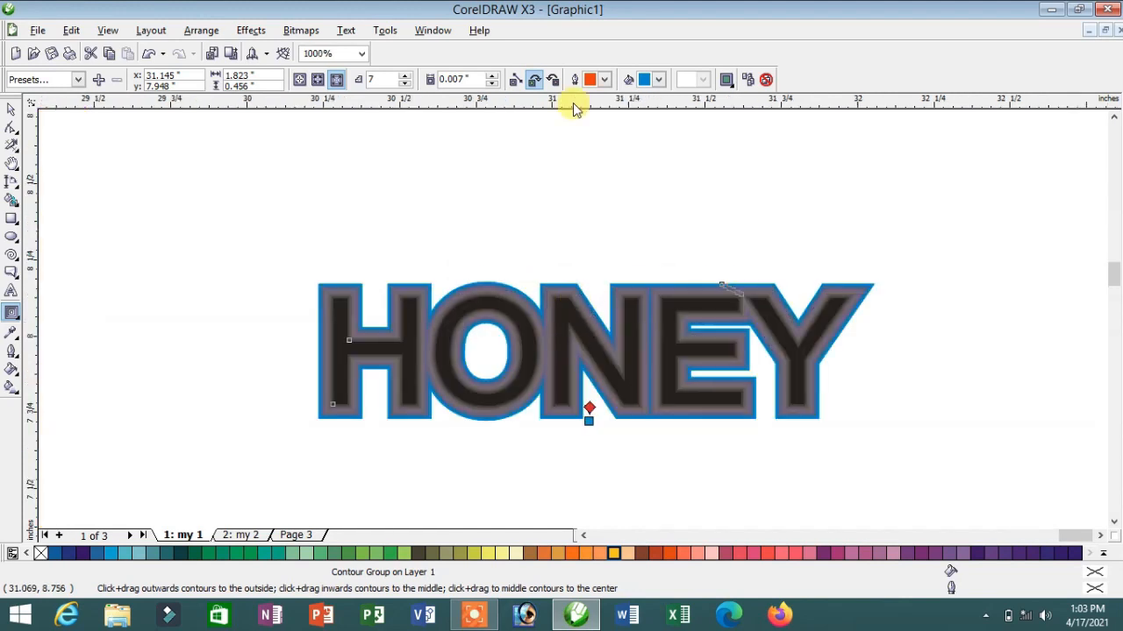
{"action": "left_click", "coordinate": [552, 80]}
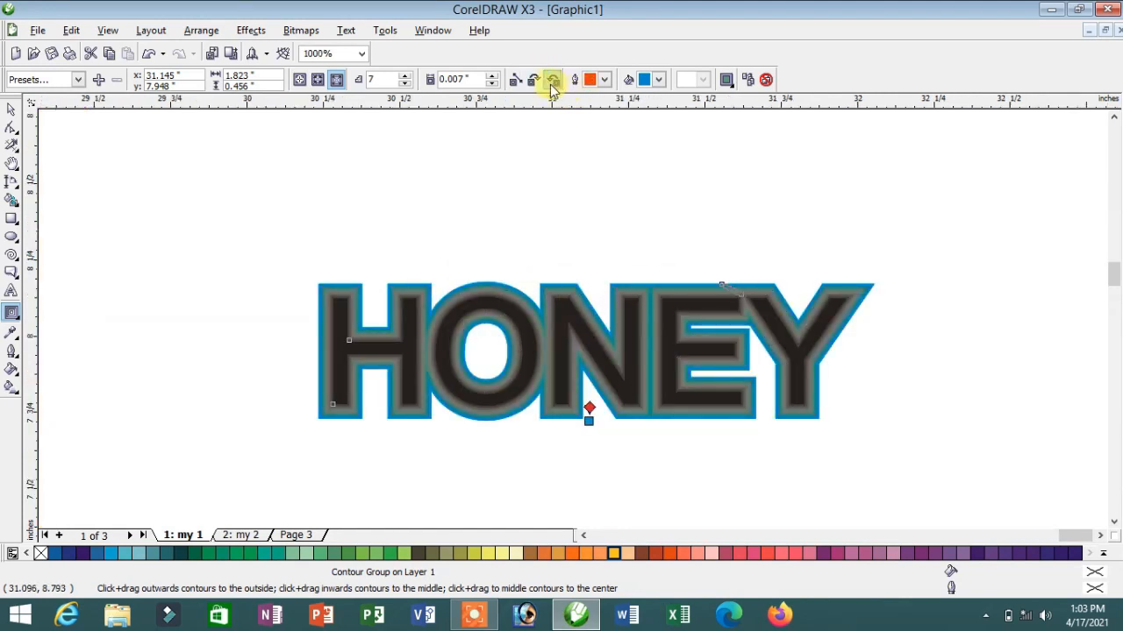
Try the linear and clockwise color progressions on the HONEY contour, and apply the first Outside contour preset
{"action": "left_click", "coordinate": [515, 81]}
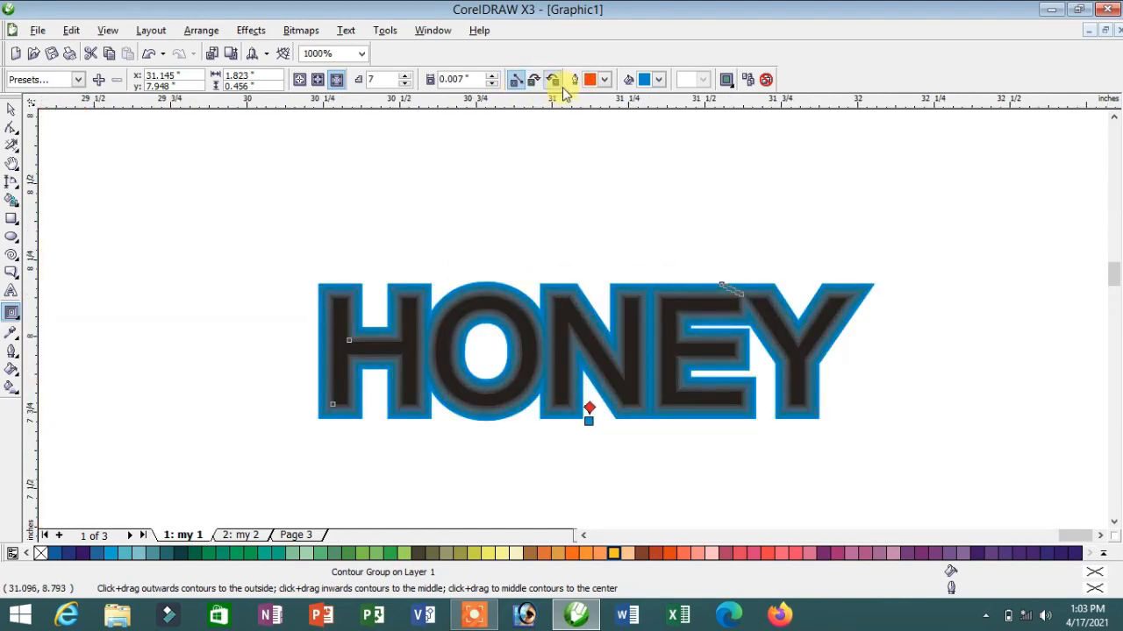
{"action": "left_click", "coordinate": [535, 80]}
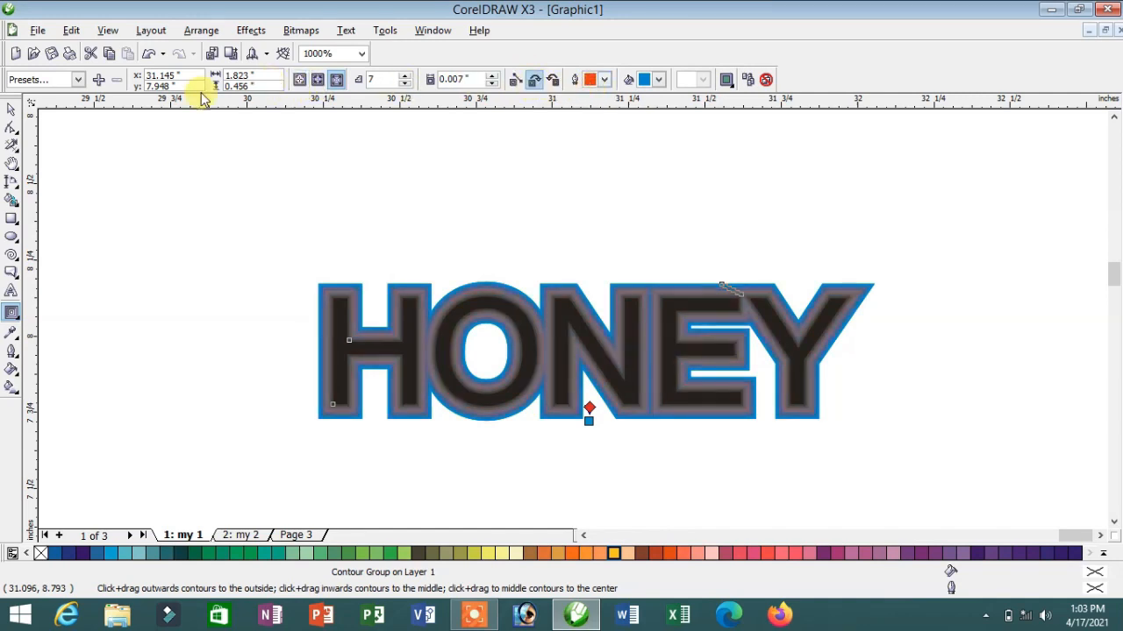
{"action": "left_click", "coordinate": [78, 79]}
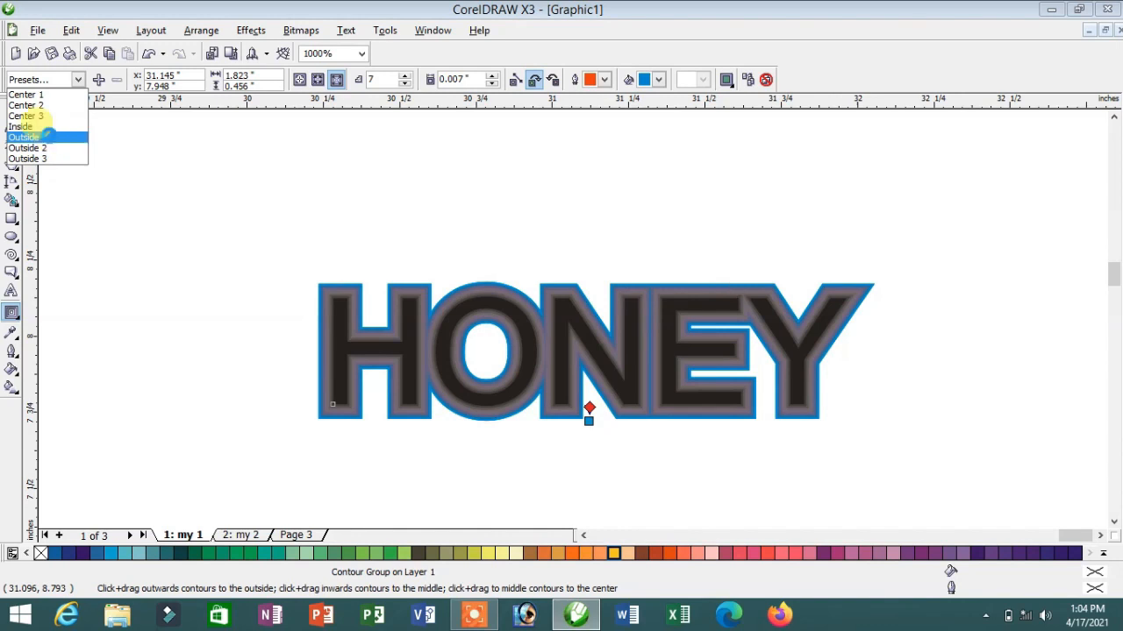
{"action": "left_click", "coordinate": [49, 137]}
{"action": "scroll", "coordinate": [614, 368], "scroll_direction": "down", "scroll_amount": 4}
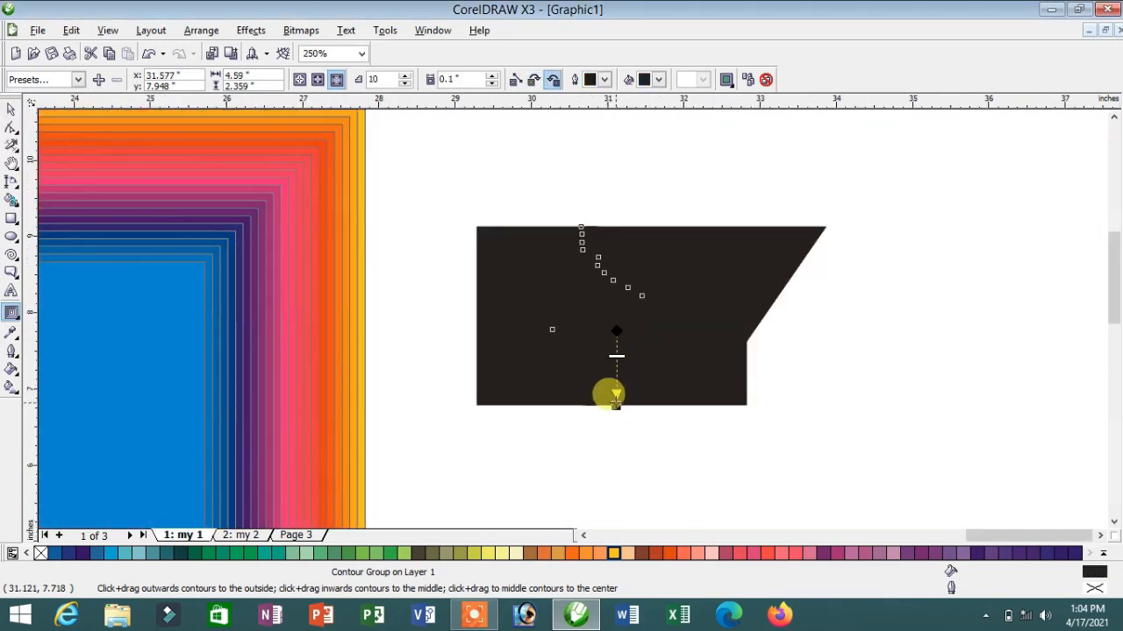
Shrink the HONEY contour interactively to one step, and rework it to 13 steps with a 0.002 inch offset
{"action": "left_click_drag", "start_coordinate": [616, 395], "coordinate": [617, 351]}
{"action": "scroll", "coordinate": [615, 351], "scroll_direction": "up", "scroll_amount": 4}
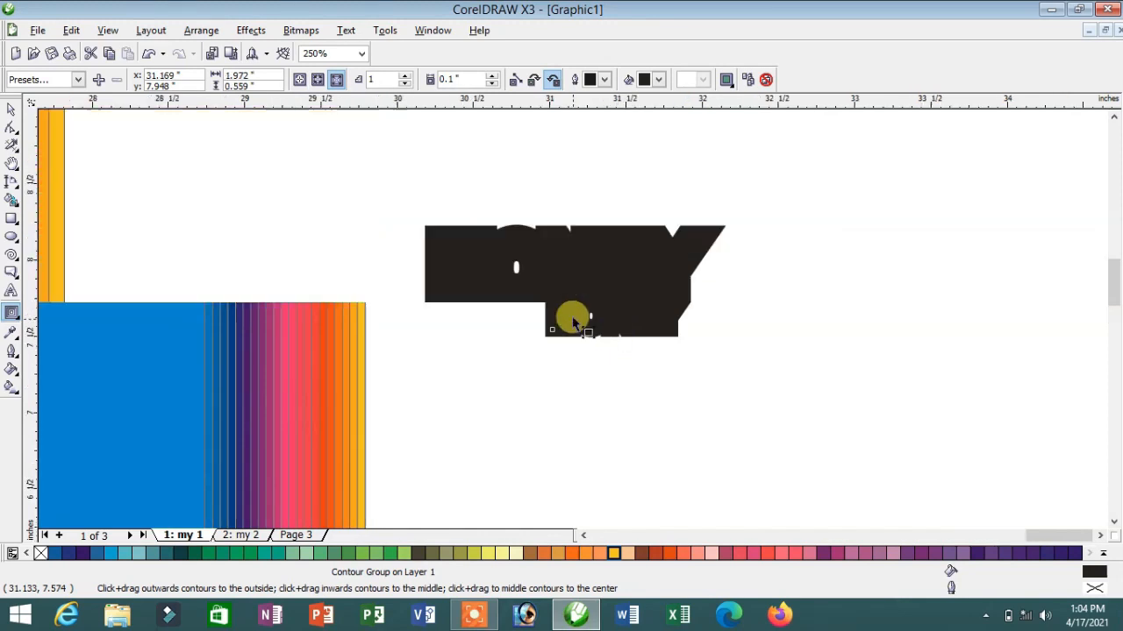
{"action": "left_click_drag", "start_coordinate": [527, 263], "coordinate": [521, 321]}
{"action": "scroll", "coordinate": [565, 313], "scroll_direction": "down", "scroll_amount": 2}
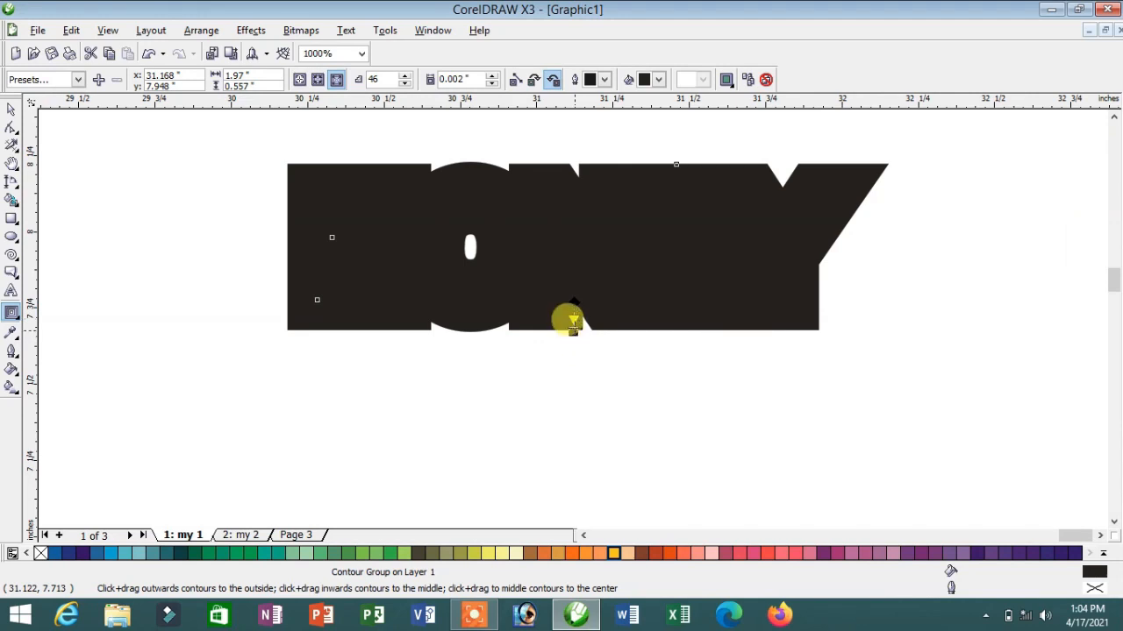
{"action": "left_click_drag", "start_coordinate": [573, 322], "coordinate": [573, 305]}
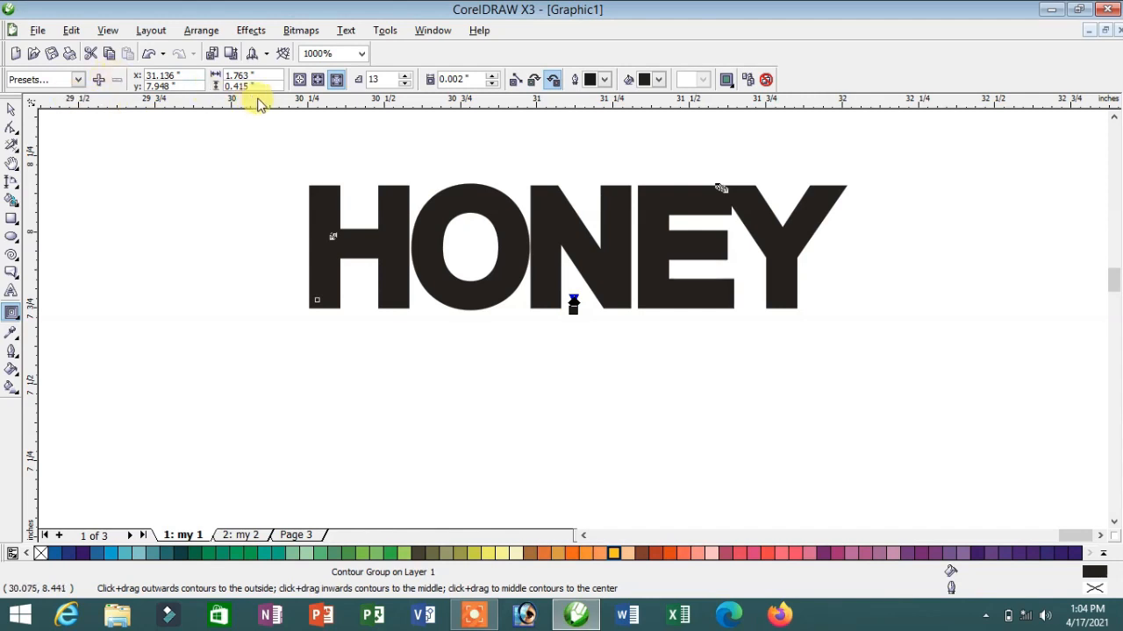
{"action": "scroll", "coordinate": [576, 321], "scroll_direction": "up", "scroll_amount": 3}
{"action": "scroll", "coordinate": [566, 326], "scroll_direction": "down", "scroll_amount": 3}
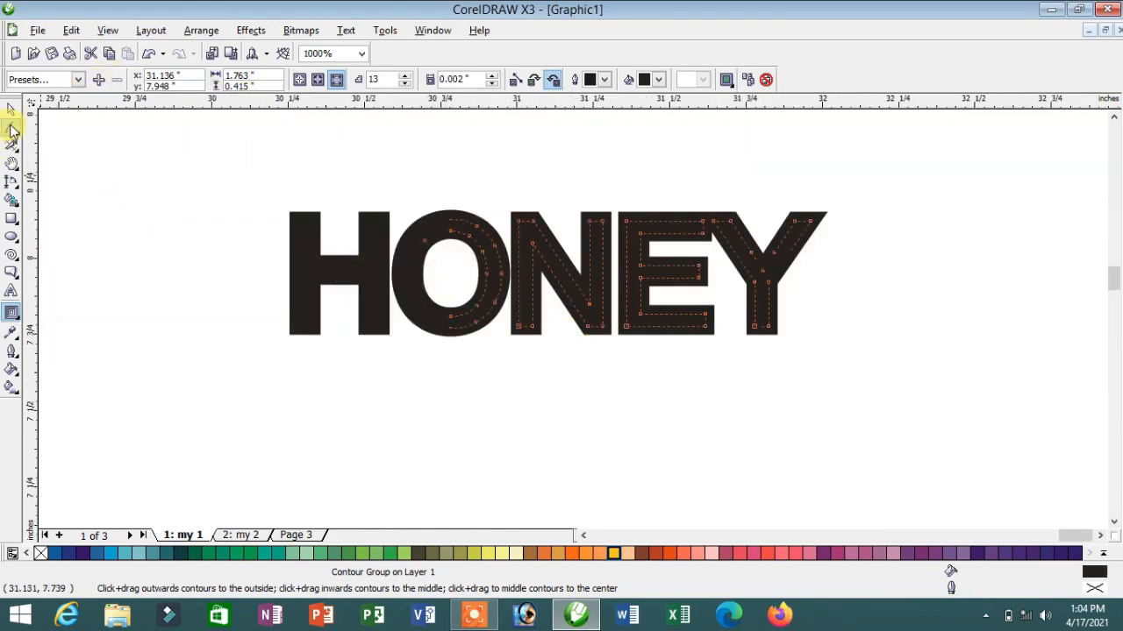
Reshape the HONEY letters by moving nodes of the O's inner outline, the H's outer stem edge and the Y's stem, and deselect the curve
{"action": "left_click", "coordinate": [12, 130]}
{"action": "left_click", "coordinate": [412, 320]}
{"action": "left_click", "coordinate": [427, 275]}
{"action": "mouse_move", "coordinate": [417, 278]}
{"action": "left_mouse_down"}
{"action": "mouse_move", "coordinate": [438, 271]}
{"action": "mouse_move", "coordinate": [429, 290]}
{"action": "left_mouse_up"}
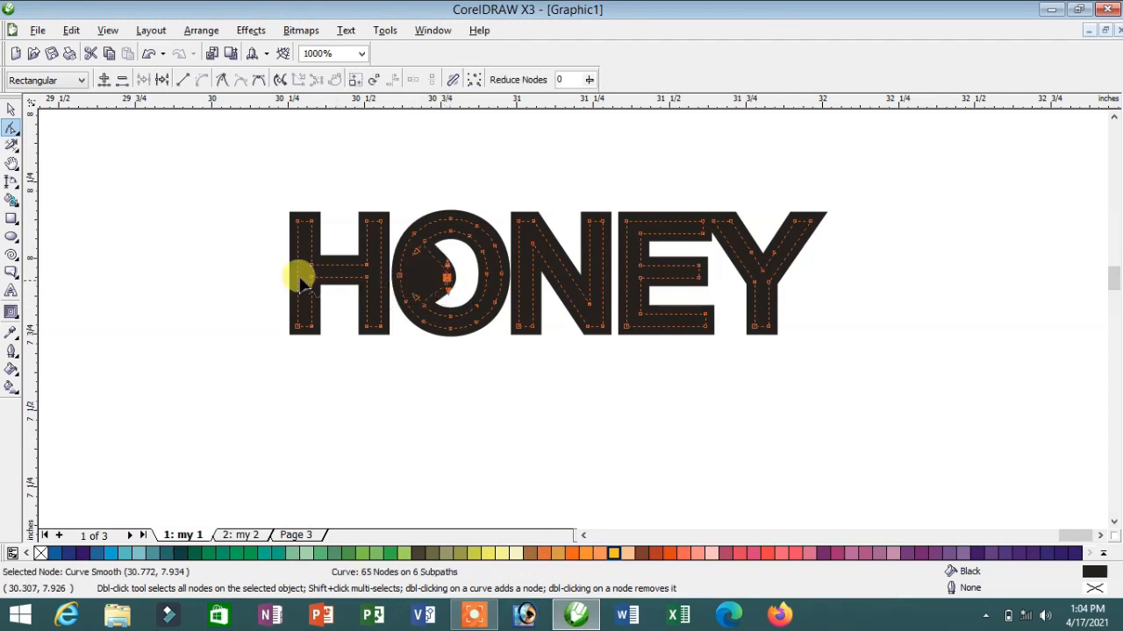
{"action": "left_click_drag", "start_coordinate": [298, 272], "coordinate": [238, 268]}
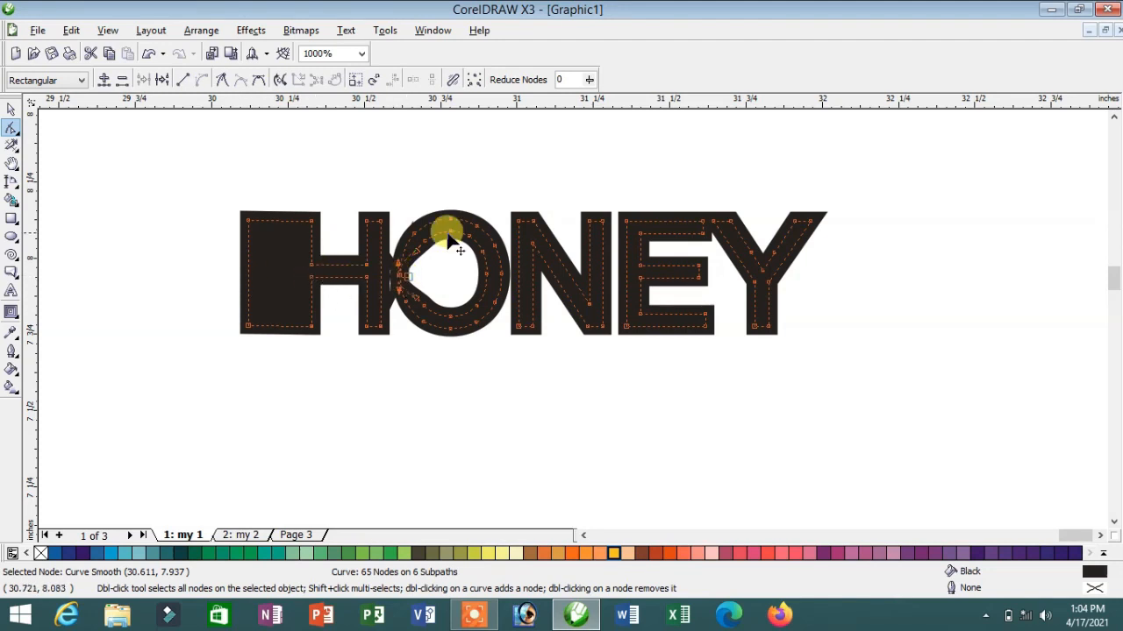
{"action": "mouse_move", "coordinate": [783, 282]}
{"action": "left_mouse_down"}
{"action": "mouse_move", "coordinate": [791, 261]}
{"action": "mouse_move", "coordinate": [766, 260]}
{"action": "mouse_move", "coordinate": [797, 261]}
{"action": "mouse_move", "coordinate": [768, 283]}
{"action": "mouse_move", "coordinate": [778, 286]}
{"action": "mouse_move", "coordinate": [749, 286]}
{"action": "mouse_move", "coordinate": [778, 267]}
{"action": "mouse_move", "coordinate": [770, 293]}
{"action": "left_mouse_up"}
{"action": "left_click", "coordinate": [672, 438]}
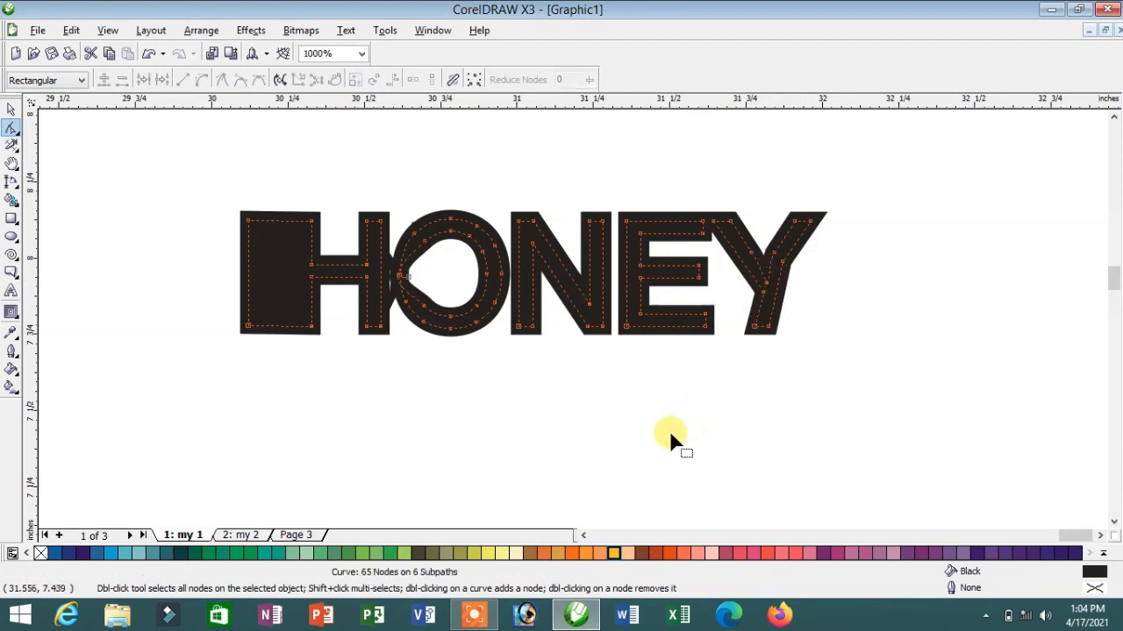
{"action": "left_click", "coordinate": [12, 110]}
{"action": "scroll", "coordinate": [577, 313], "scroll_direction": "down", "scroll_amount": 1}
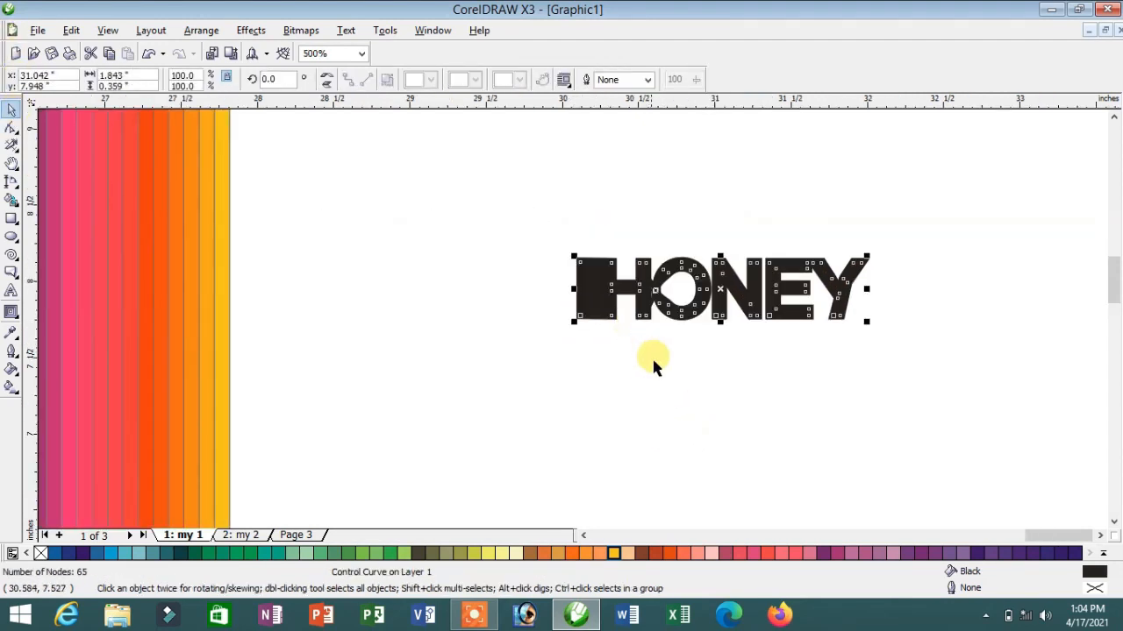
{"action": "left_click", "coordinate": [574, 321]}
{"action": "scroll", "coordinate": [571, 314], "scroll_direction": "down", "scroll_amount": 1}
{"action": "scroll", "coordinate": [572, 321], "scroll_direction": "down", "scroll_amount": 2}
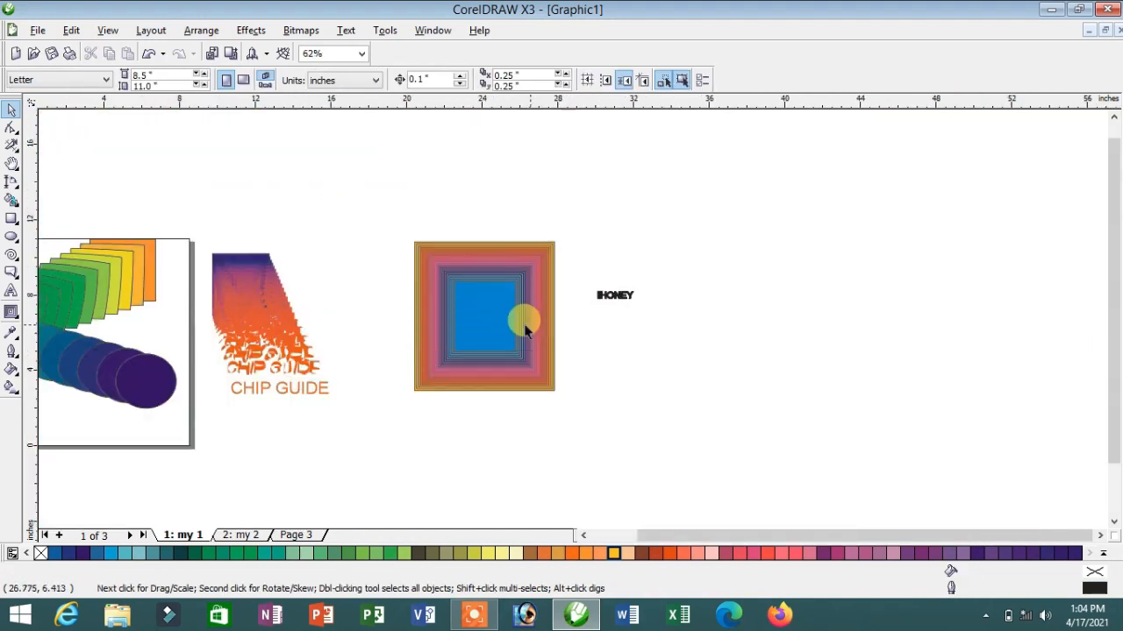
Activate the Interactive Distortion tool and look through its Push-Pull, Twister and Zipper presets
{"action": "scroll", "coordinate": [524, 323], "scroll_direction": "up", "scroll_amount": 1}
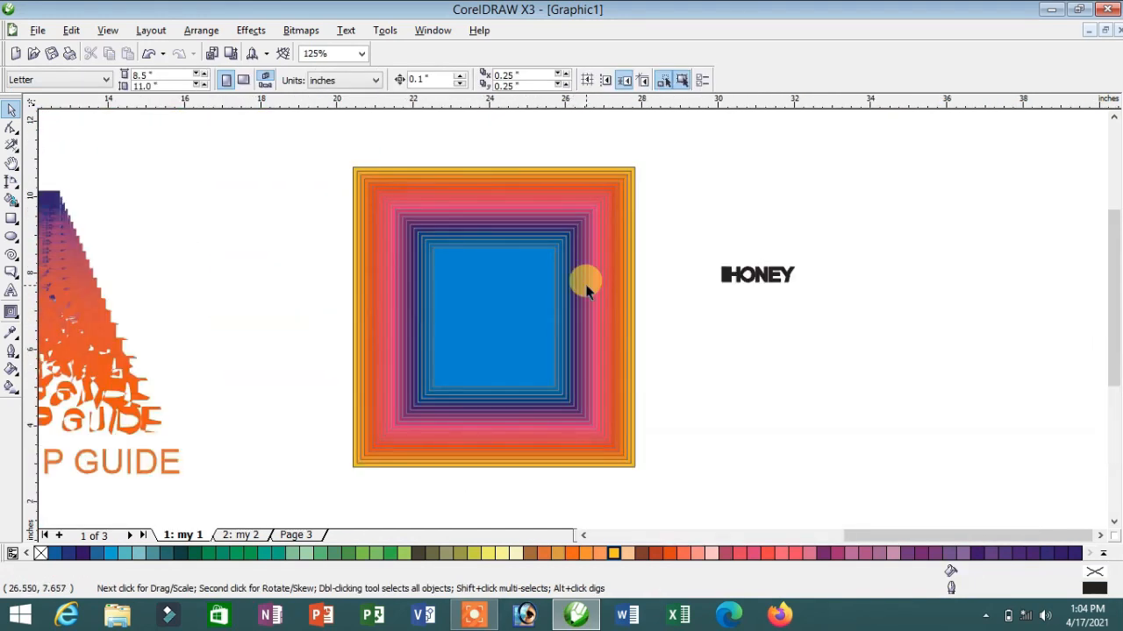
{"action": "left_click", "coordinate": [13, 314]}
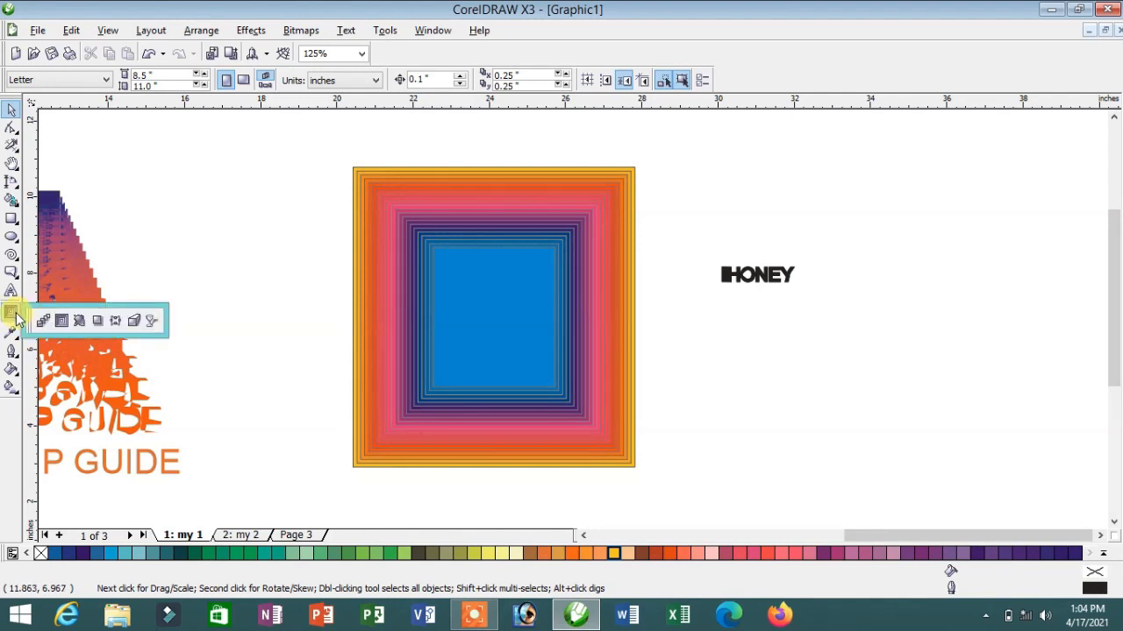
{"action": "left_click", "coordinate": [79, 322]}
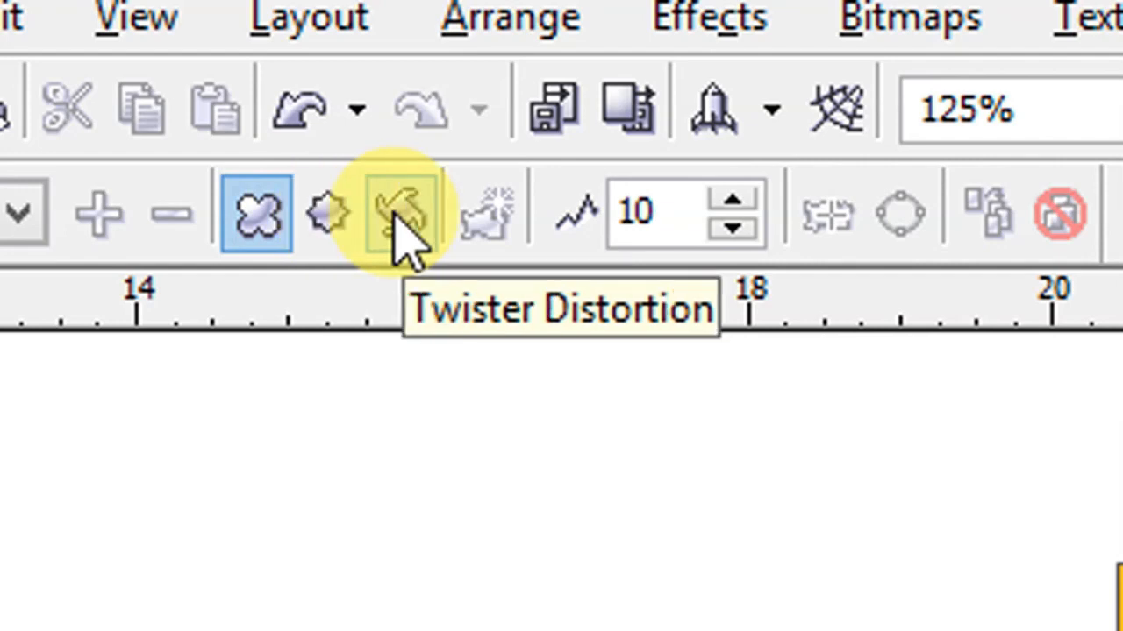
{"action": "left_click", "coordinate": [20, 213]}
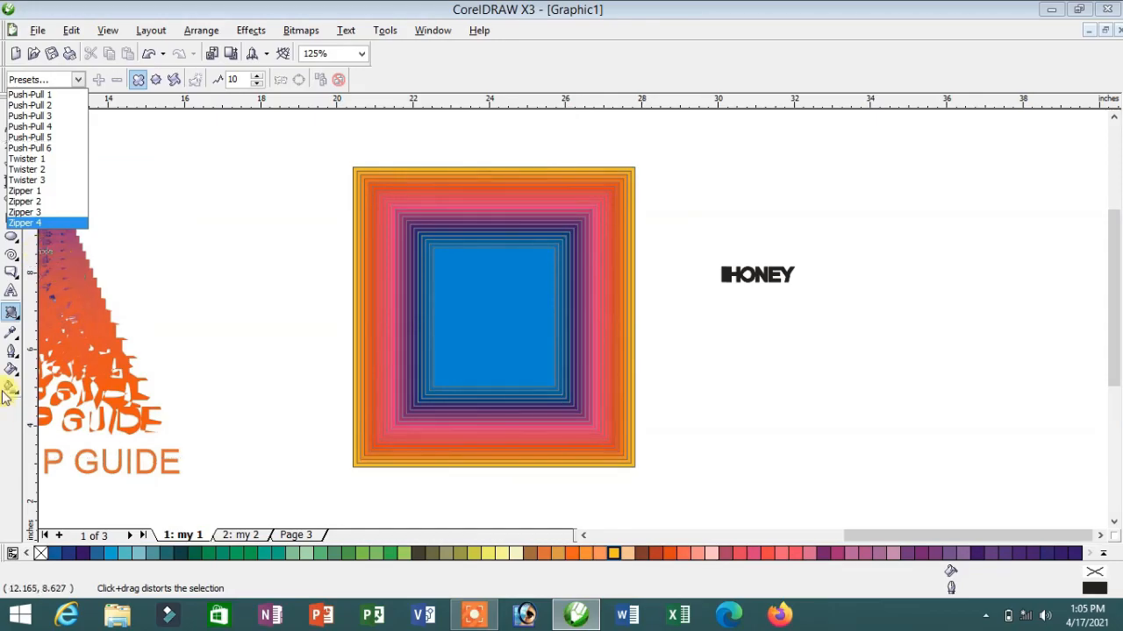
{"action": "left_click", "coordinate": [14, 239]}
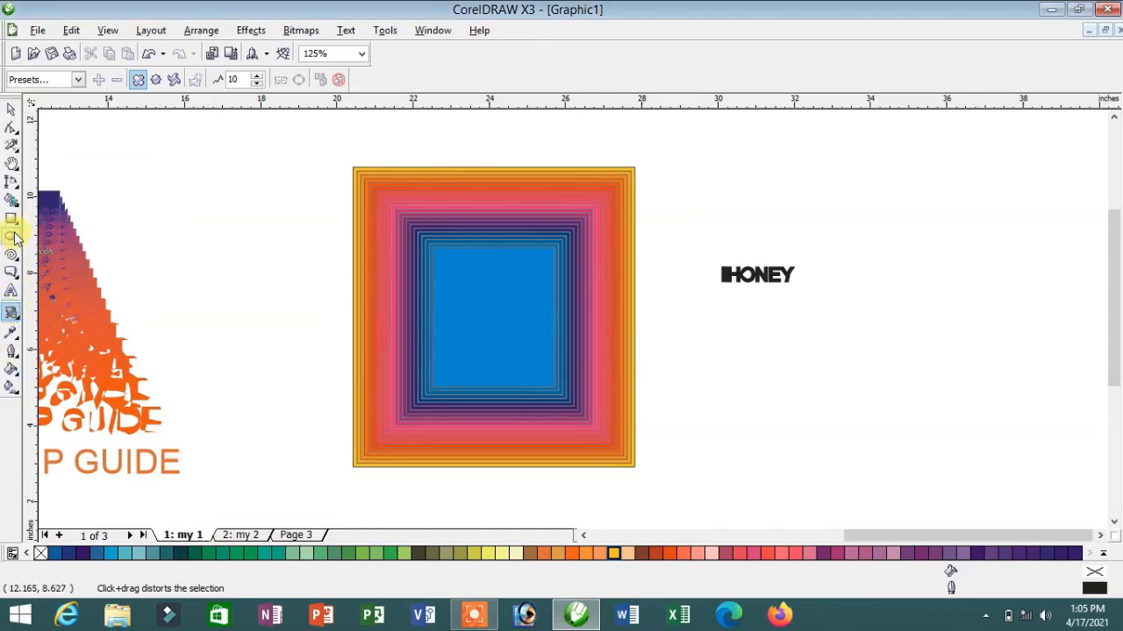
Draw a rectangle about 4.55 by 3.45 inches below the HONEY text and fill it with Regal Red
{"action": "left_click", "coordinate": [12, 220]}
{"action": "left_click_drag", "start_coordinate": [740, 338], "coordinate": [913, 469]}
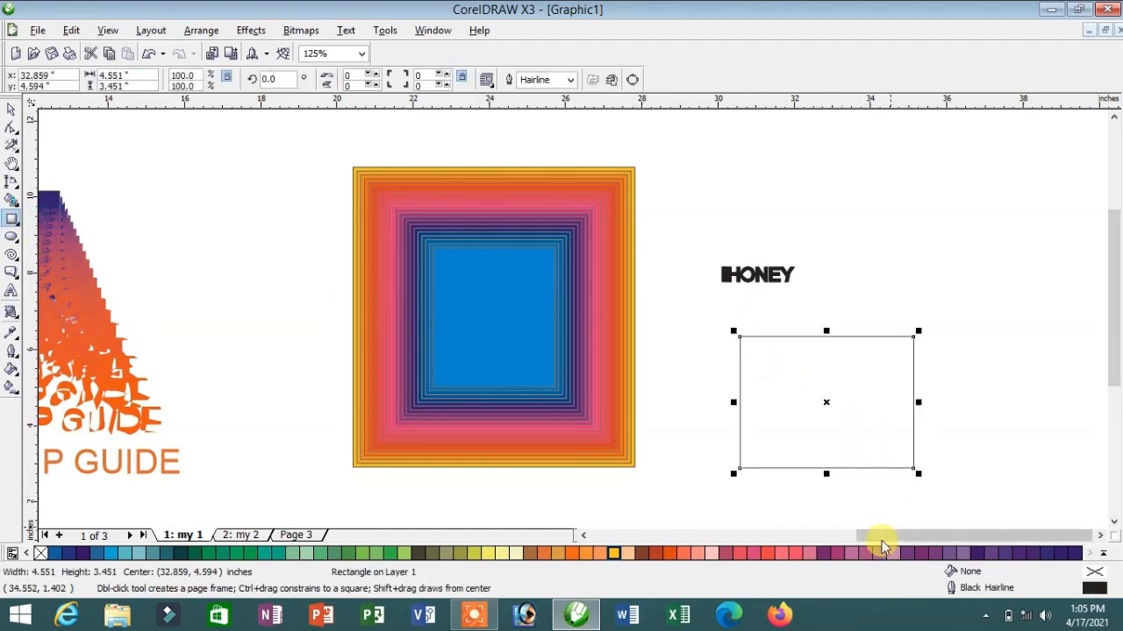
{"action": "left_click", "coordinate": [873, 554]}
{"action": "left_click", "coordinate": [699, 553]}
{"action": "left_click", "coordinate": [740, 554]}
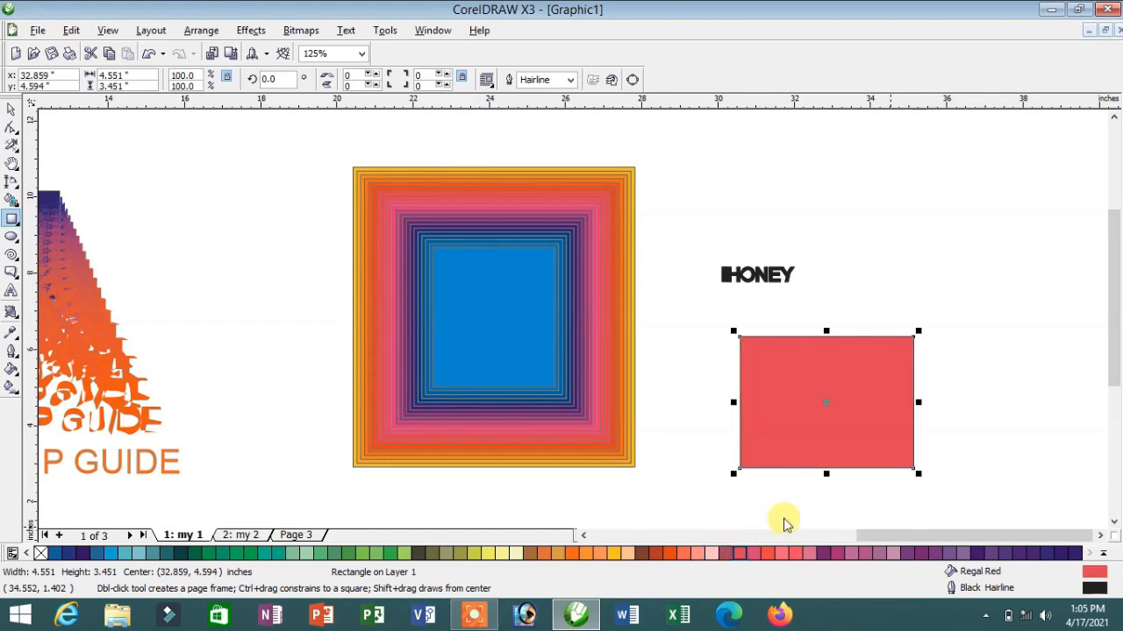
Distort the red rectangle into a four-petal shape with Push and Pull distortion, shifting its center and ending at an amplitude of about -164
{"action": "scroll", "coordinate": [830, 377], "scroll_direction": "up", "scroll_amount": 1}
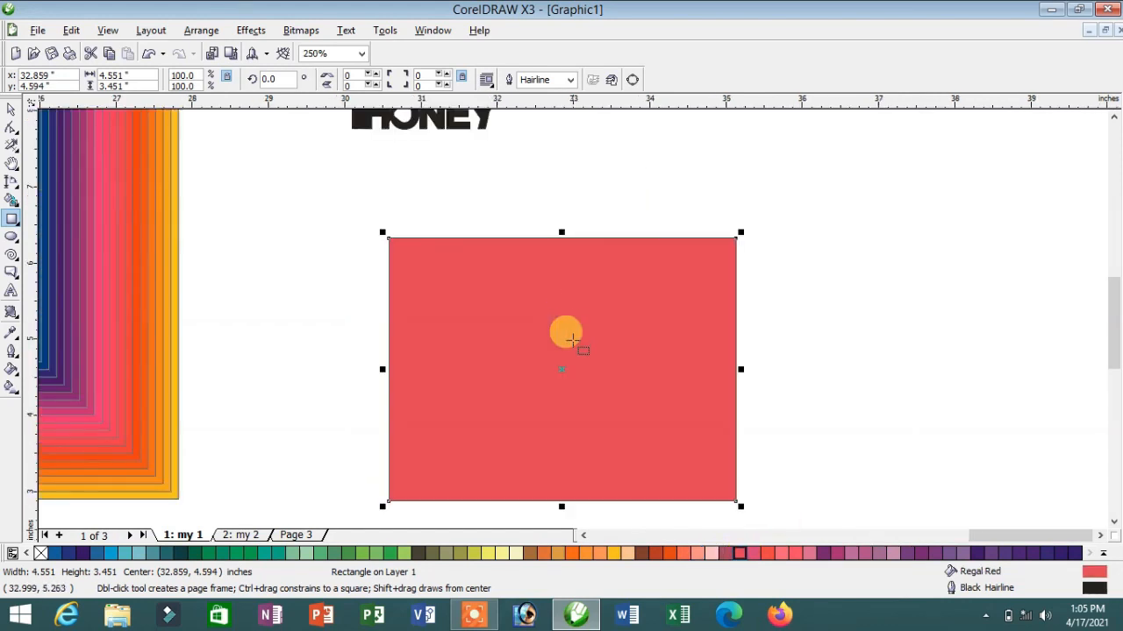
{"action": "left_click", "coordinate": [15, 315]}
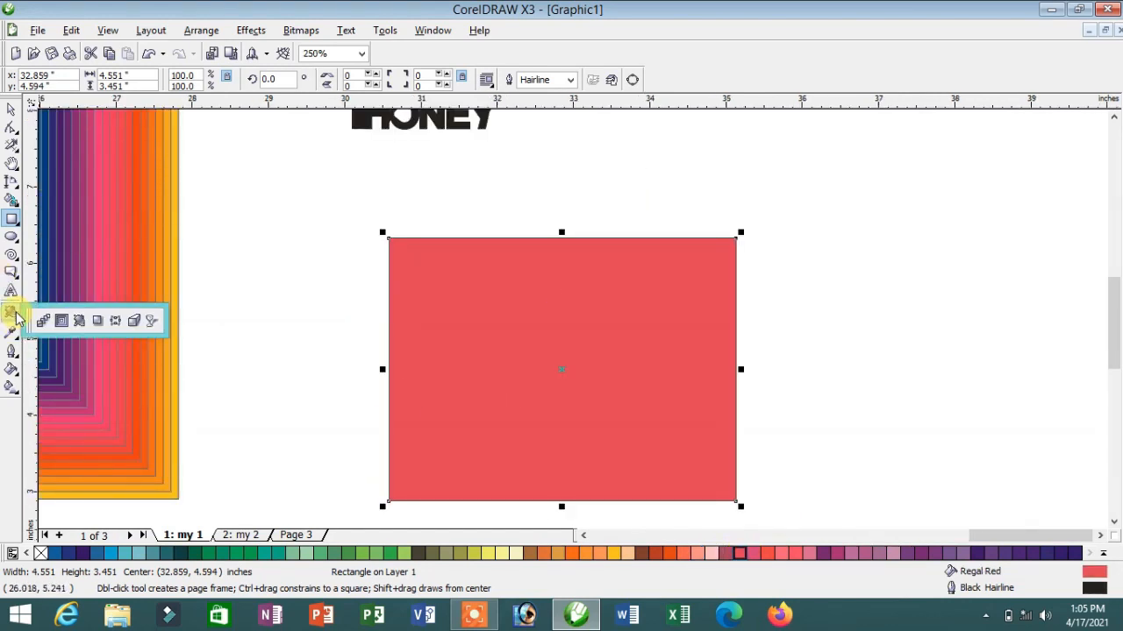
{"action": "left_click", "coordinate": [79, 321]}
{"action": "scroll", "coordinate": [587, 326], "scroll_direction": "down", "scroll_amount": 1}
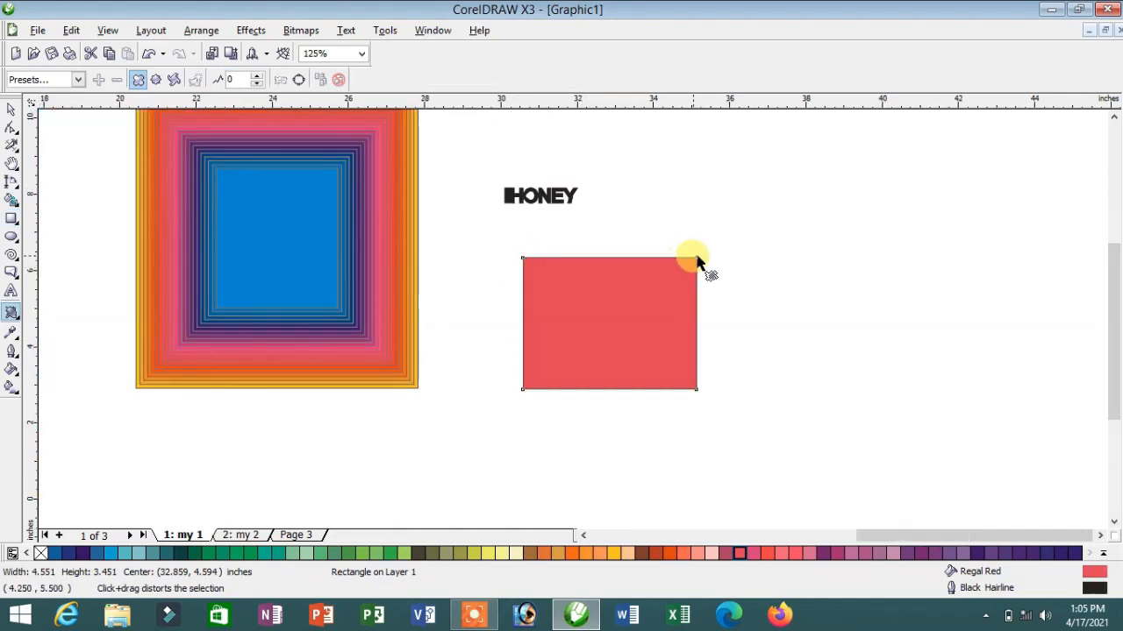
{"action": "left_click_drag", "start_coordinate": [702, 386], "coordinate": [600, 325]}
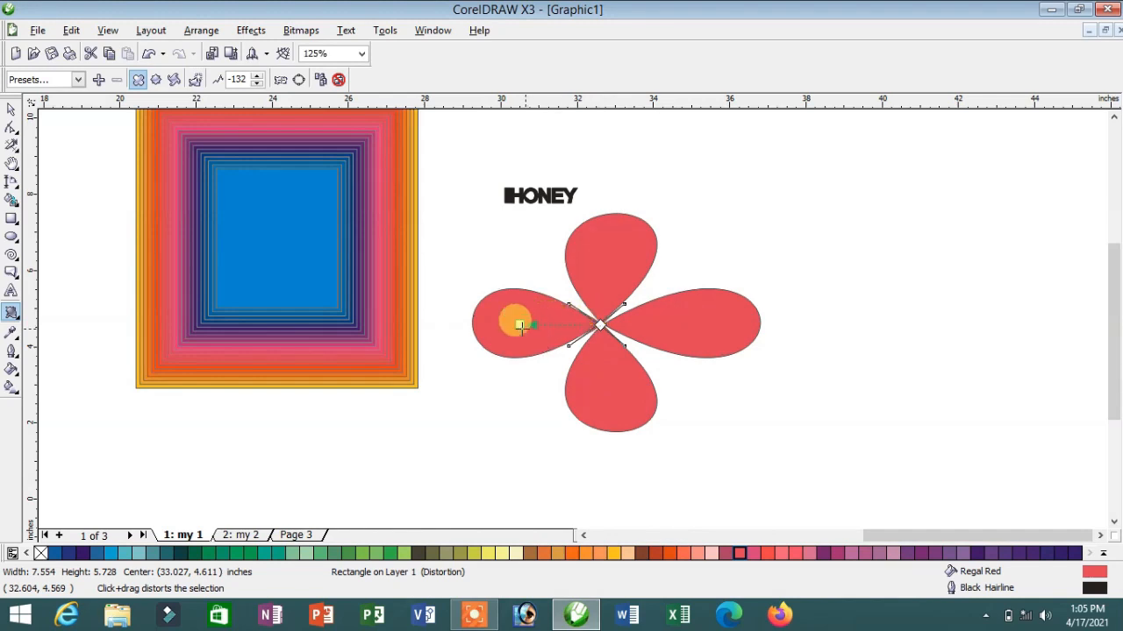
{"action": "left_click_drag", "start_coordinate": [520, 326], "coordinate": [616, 327]}
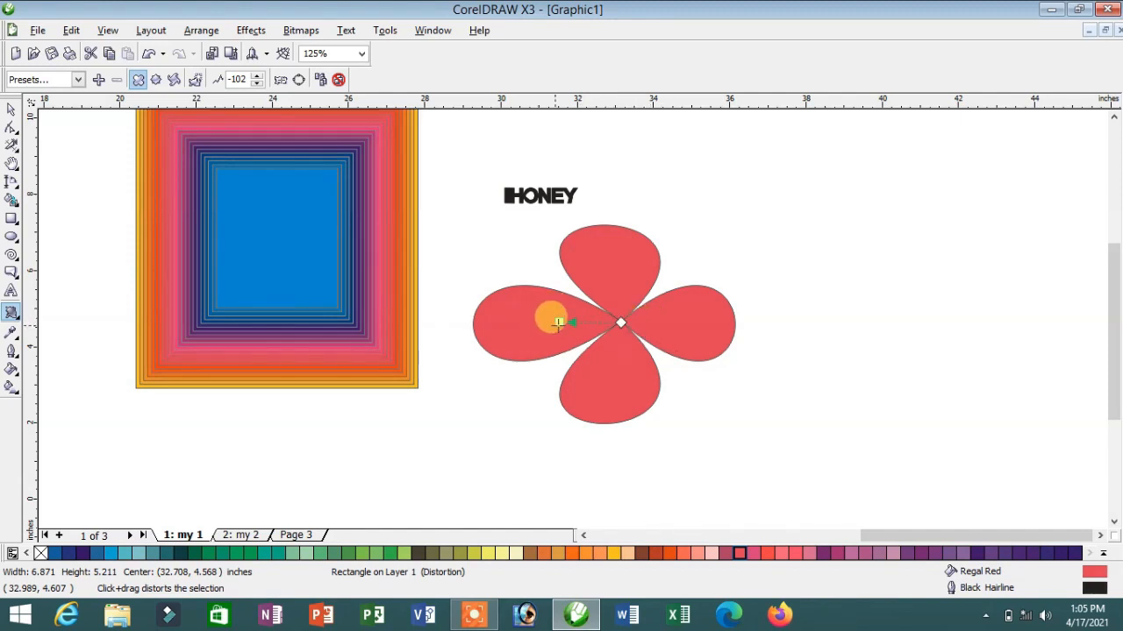
{"action": "left_click_drag", "start_coordinate": [558, 323], "coordinate": [521, 321]}
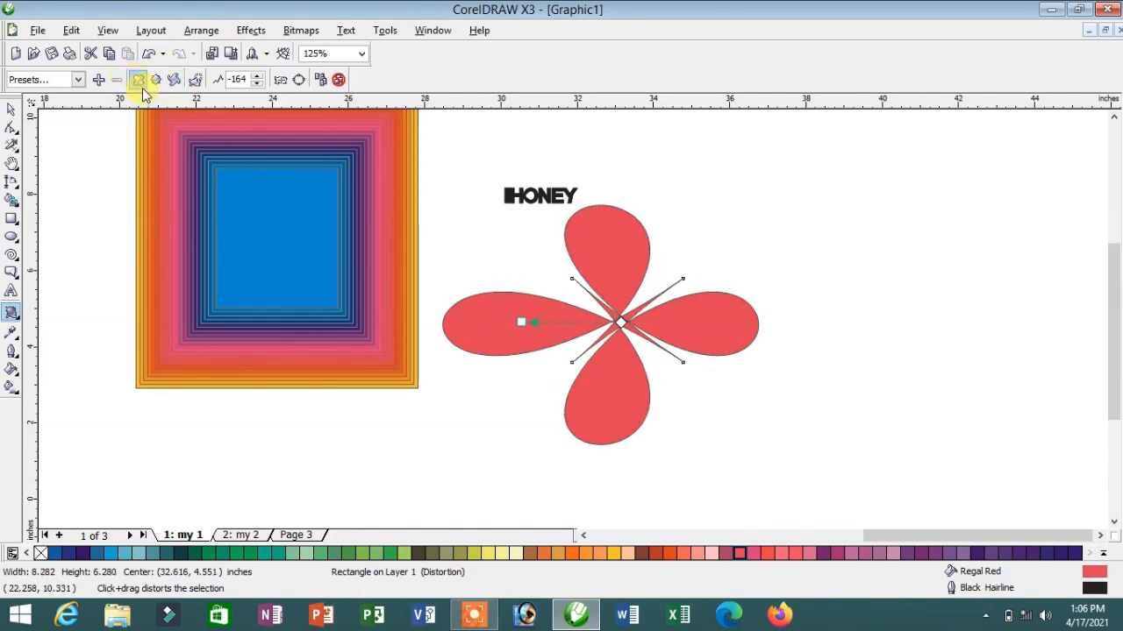
Apply the Push-Pull 6 preset to the red shape and distort it interactively to an amplitude of about -36
{"action": "left_click", "coordinate": [79, 80]}
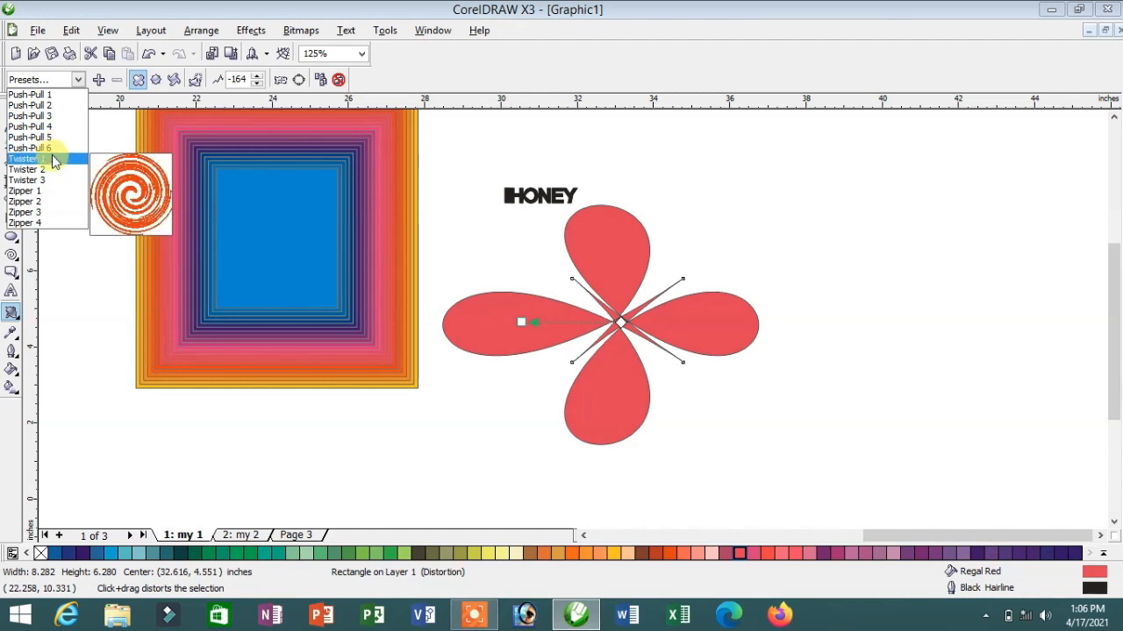
{"action": "left_click", "coordinate": [53, 146]}
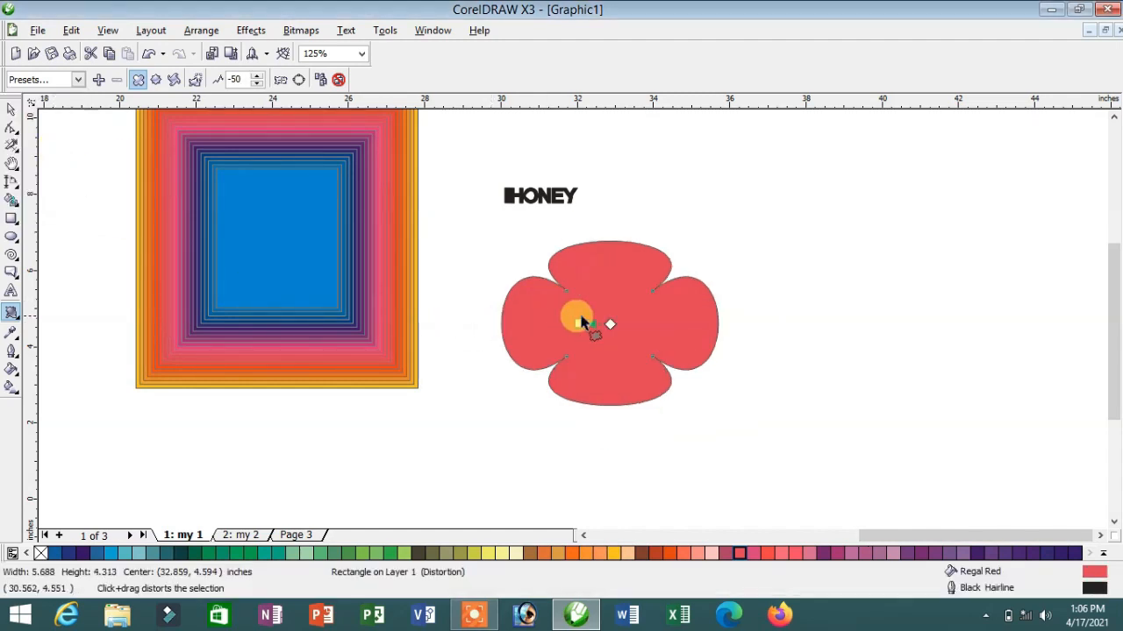
{"action": "left_click_drag", "start_coordinate": [581, 323], "coordinate": [560, 315]}
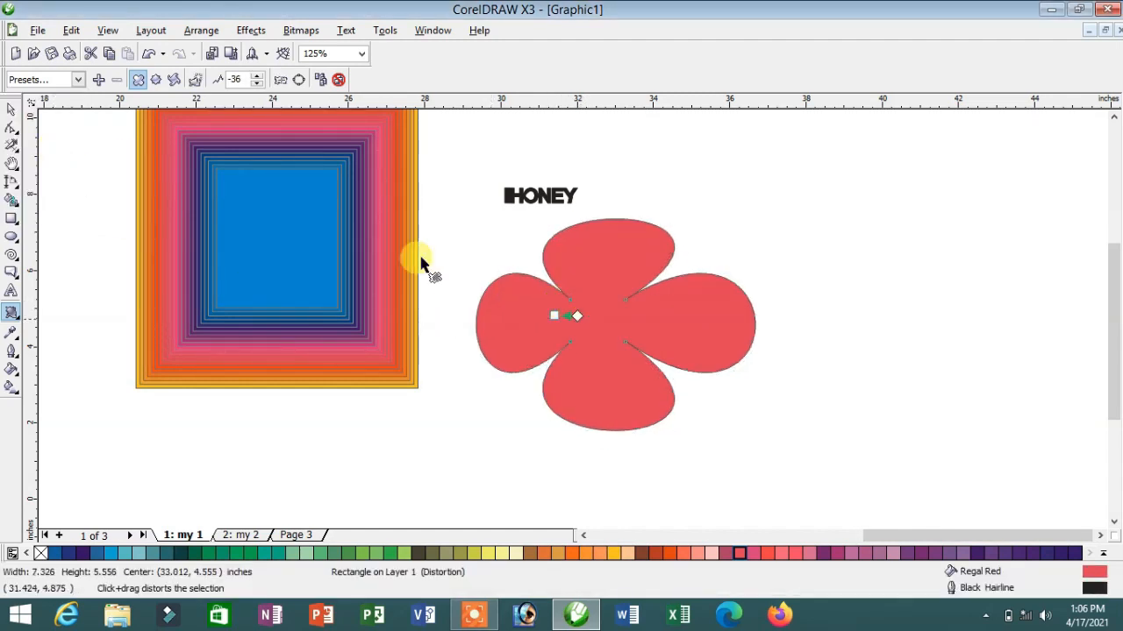
Apply the Twister 1 preset to the red shape and twist it interactively by about 56 additional degrees
{"action": "left_click", "coordinate": [78, 80]}
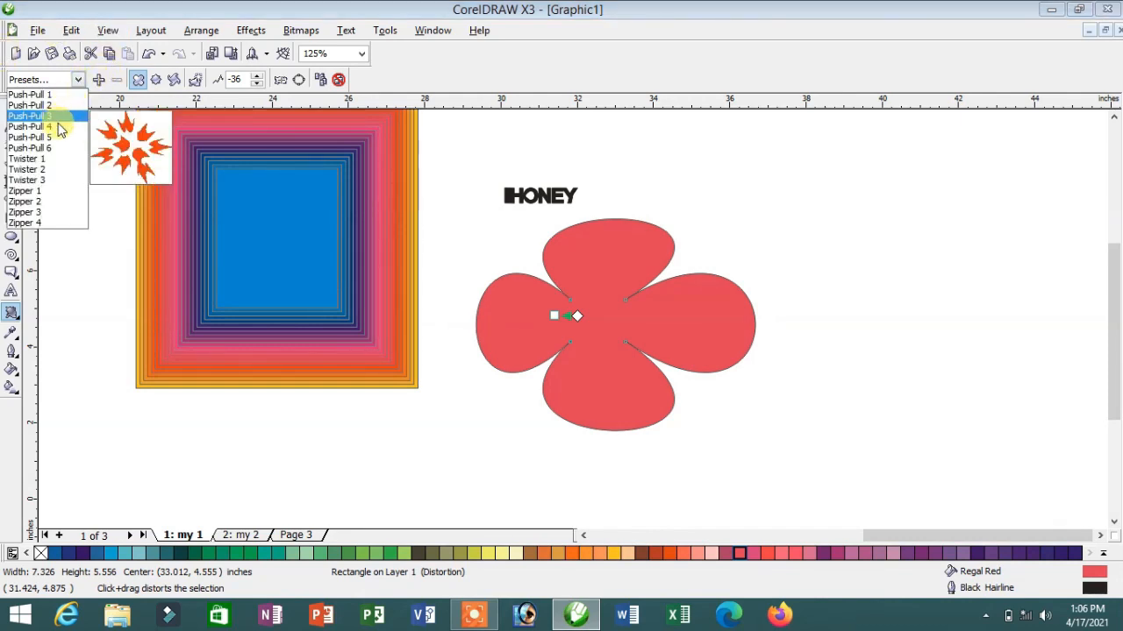
{"action": "left_click", "coordinate": [26, 159]}
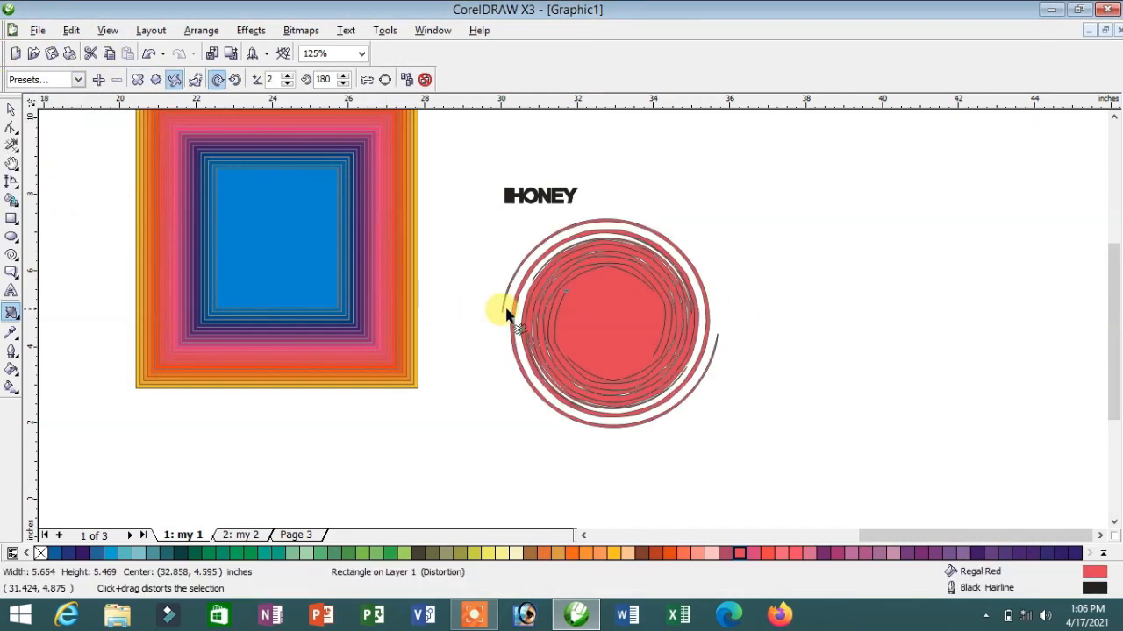
{"action": "scroll", "coordinate": [577, 326], "scroll_direction": "up", "scroll_amount": 2}
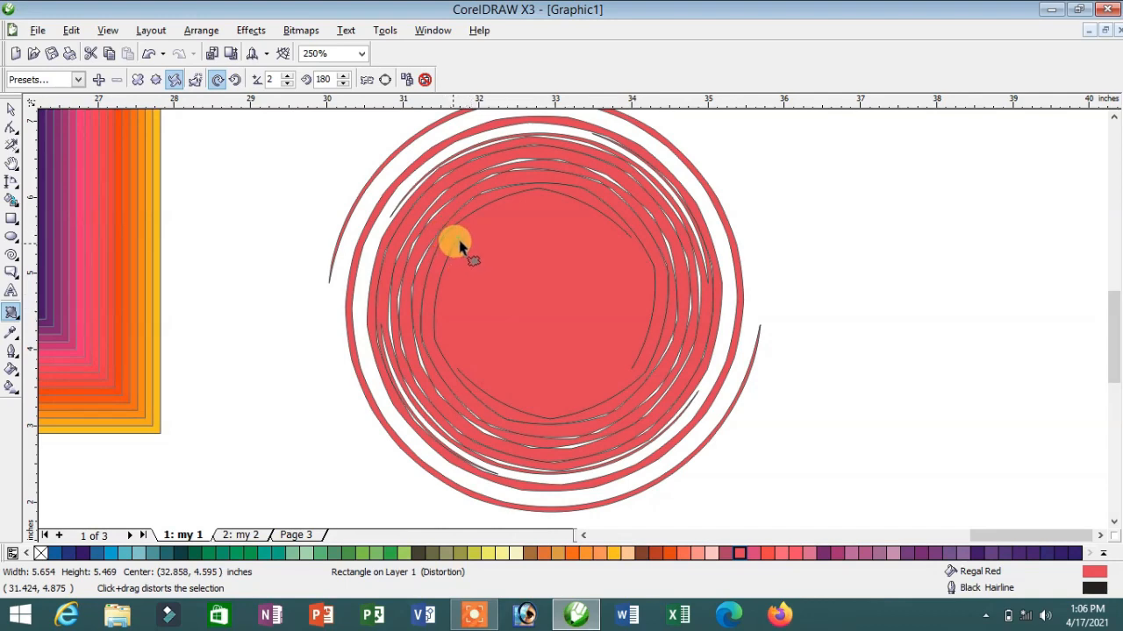
{"action": "left_click_drag", "start_coordinate": [459, 243], "coordinate": [509, 318]}
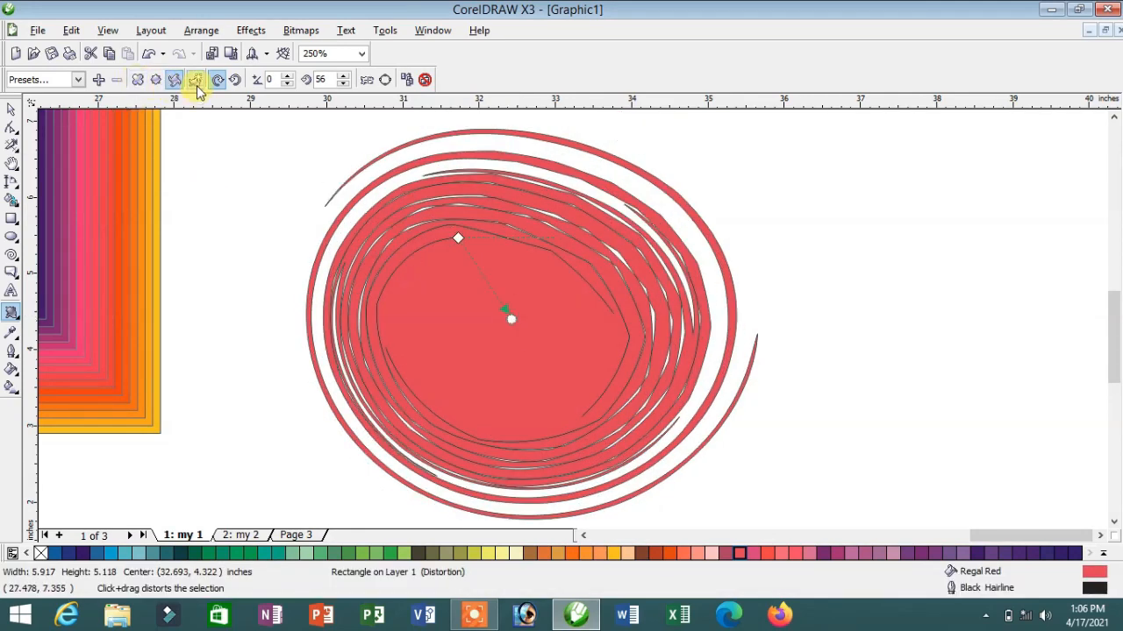
Apply the Zipper 2 distortion preset to the twisted red shape
{"action": "left_click", "coordinate": [77, 81]}
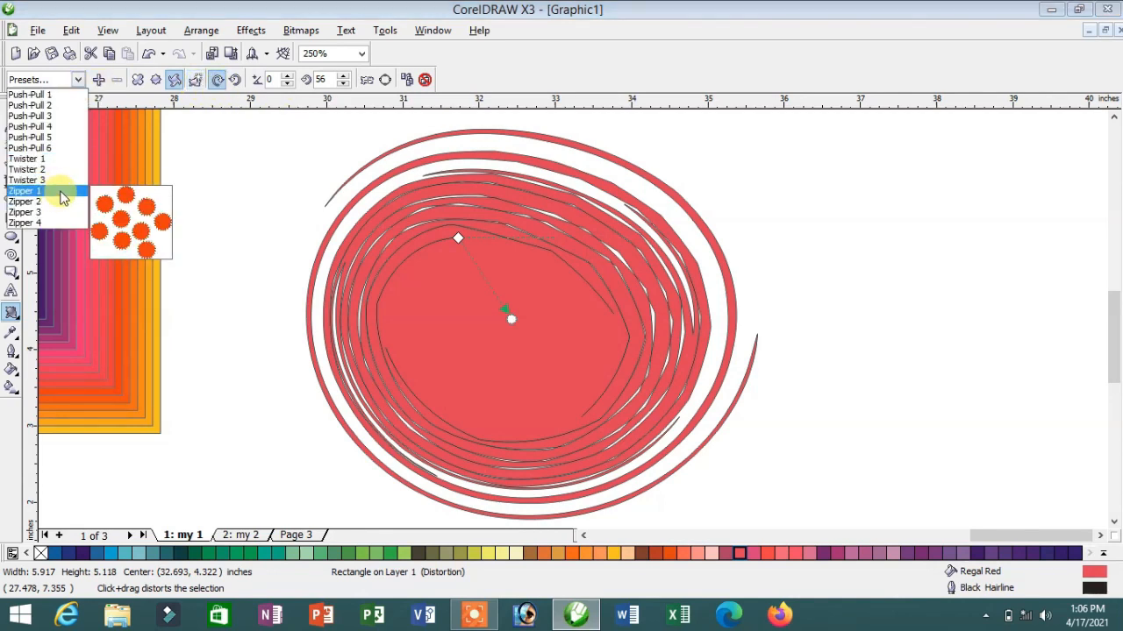
{"action": "left_click", "coordinate": [24, 202]}
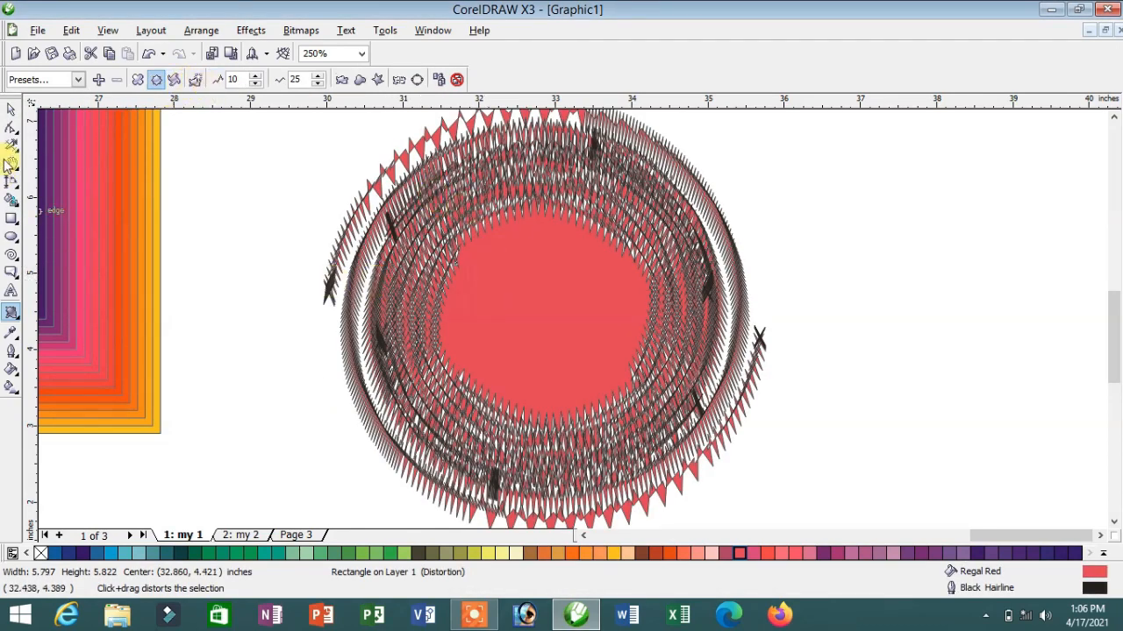
Undo the zipper and twister distortions on the red shape, going back to its four-petal push-pull form
{"action": "key", "text": "ctrl+z"}
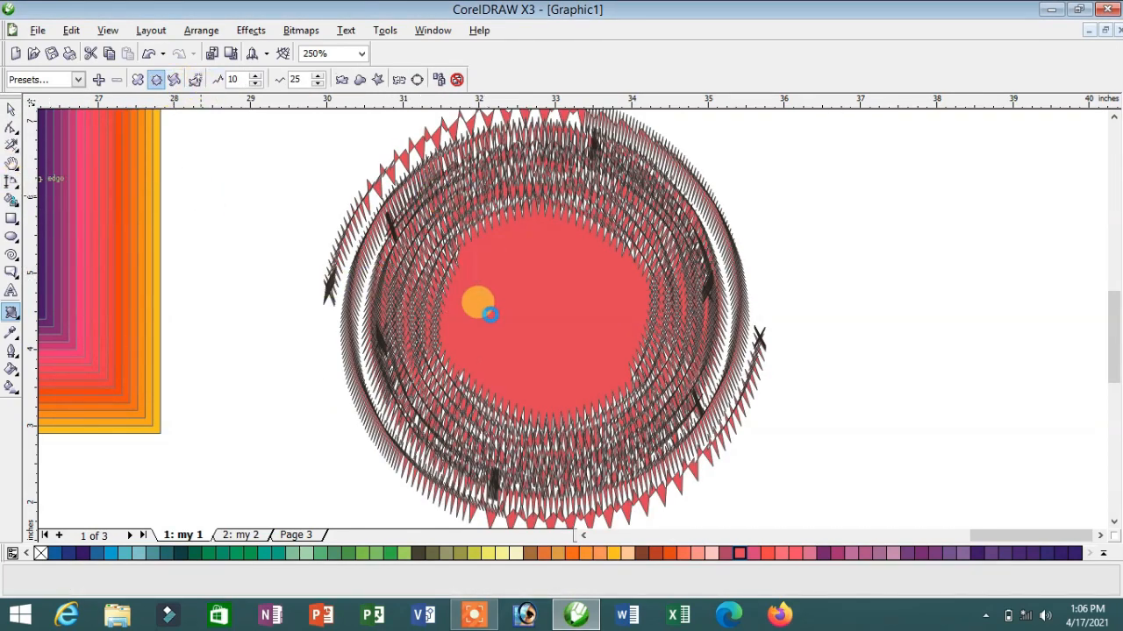
{"action": "key", "text": "ctrl+z"}
{"action": "key", "text": "ctrl+z"}
{"action": "key", "text": "ctrl+z"}
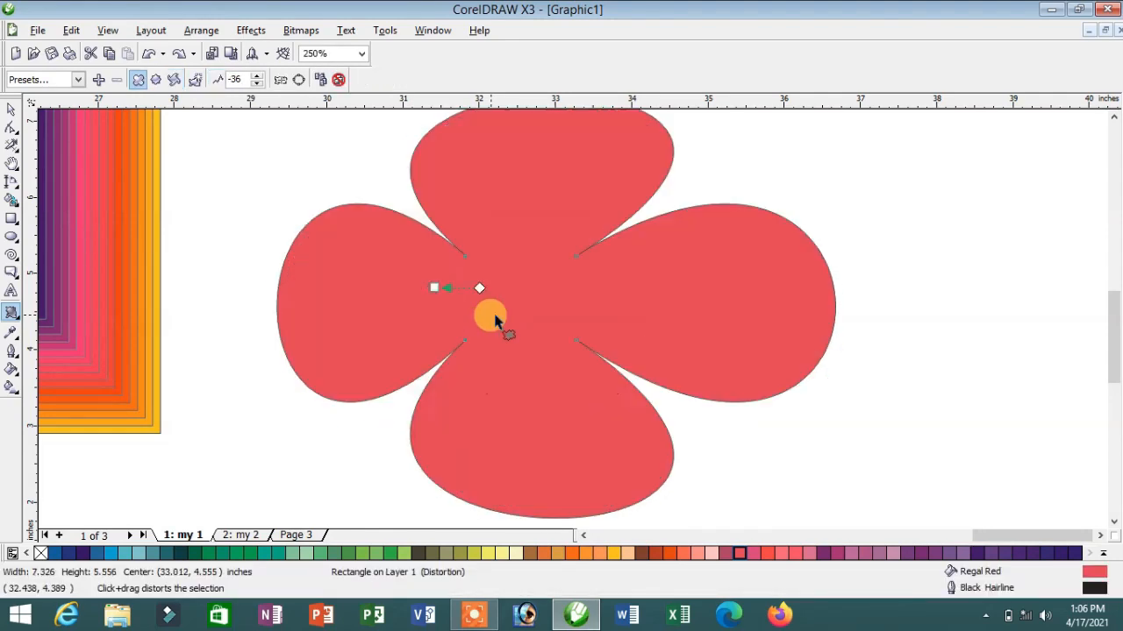
Distort the four-petal red shape interactively with two Zipper distortions, ending at an amplitude of about 5 and a frequency of 5
{"action": "left_click", "coordinate": [155, 80]}
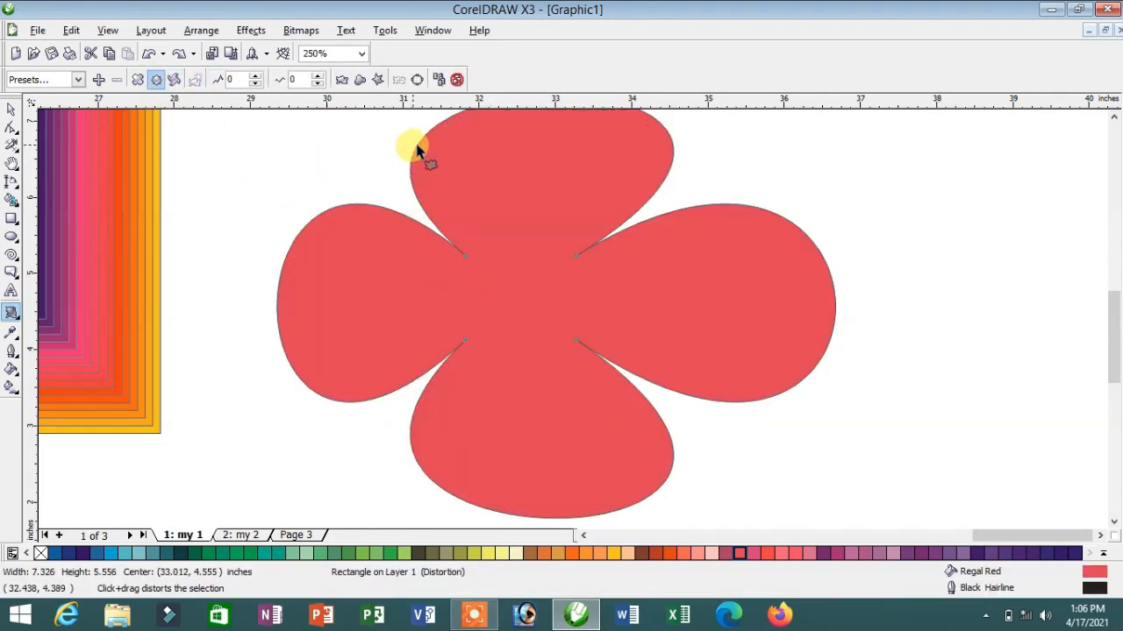
{"action": "left_click_drag", "start_coordinate": [413, 147], "coordinate": [420, 152]}
{"action": "scroll", "coordinate": [485, 225], "scroll_direction": "down", "scroll_amount": 1}
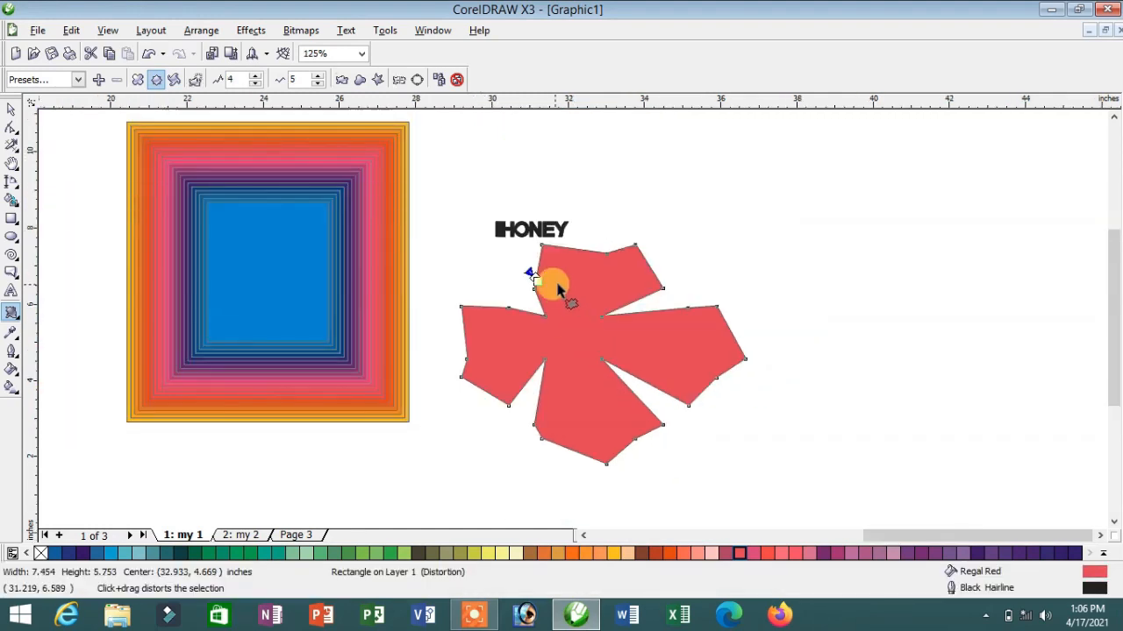
{"action": "left_click_drag", "start_coordinate": [545, 269], "coordinate": [513, 373]}
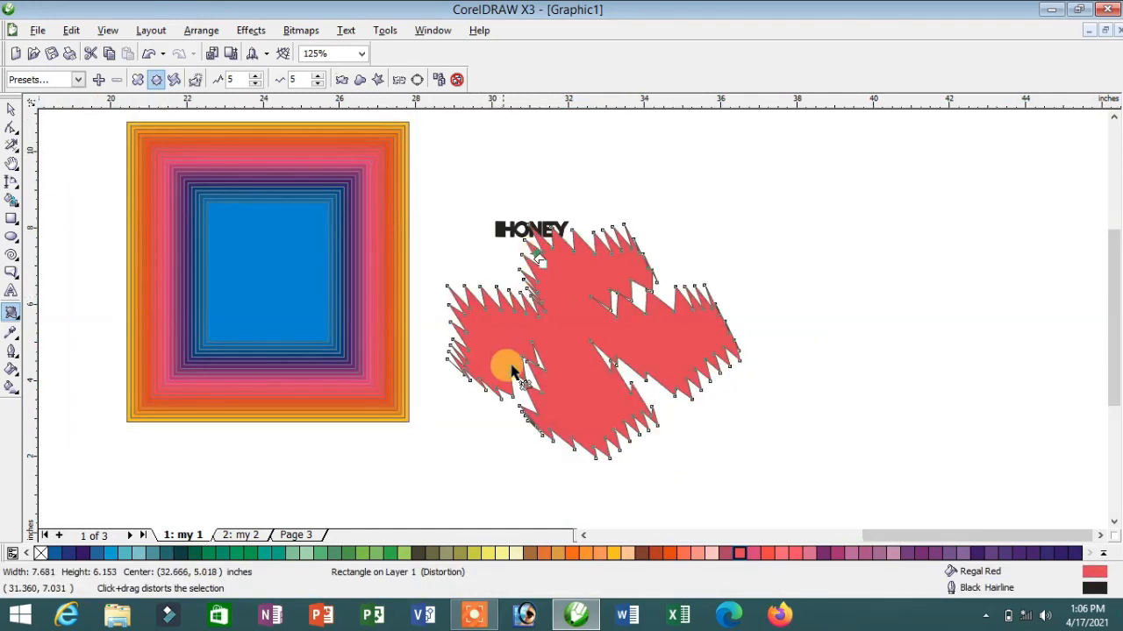
{"action": "scroll", "coordinate": [529, 375], "scroll_direction": "up", "scroll_amount": 1}
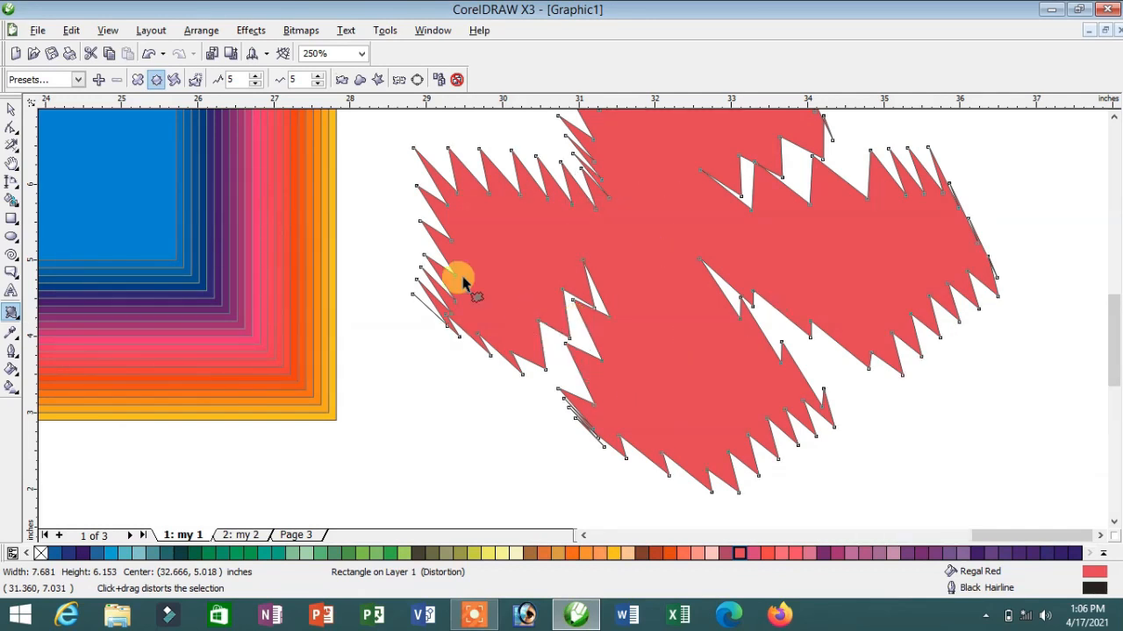
{"action": "scroll", "coordinate": [571, 326], "scroll_direction": "down", "scroll_amount": 1}
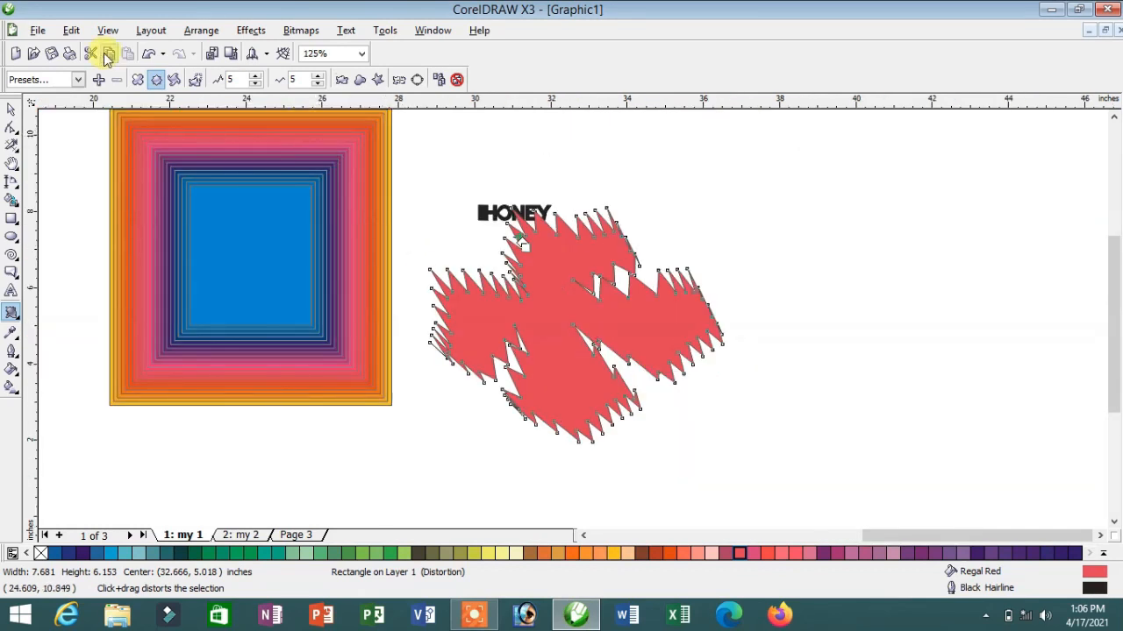
Twist the zippered red shape by about 160 additional degrees around its lower part and reverse the rotation direction
{"action": "left_click", "coordinate": [173, 80]}
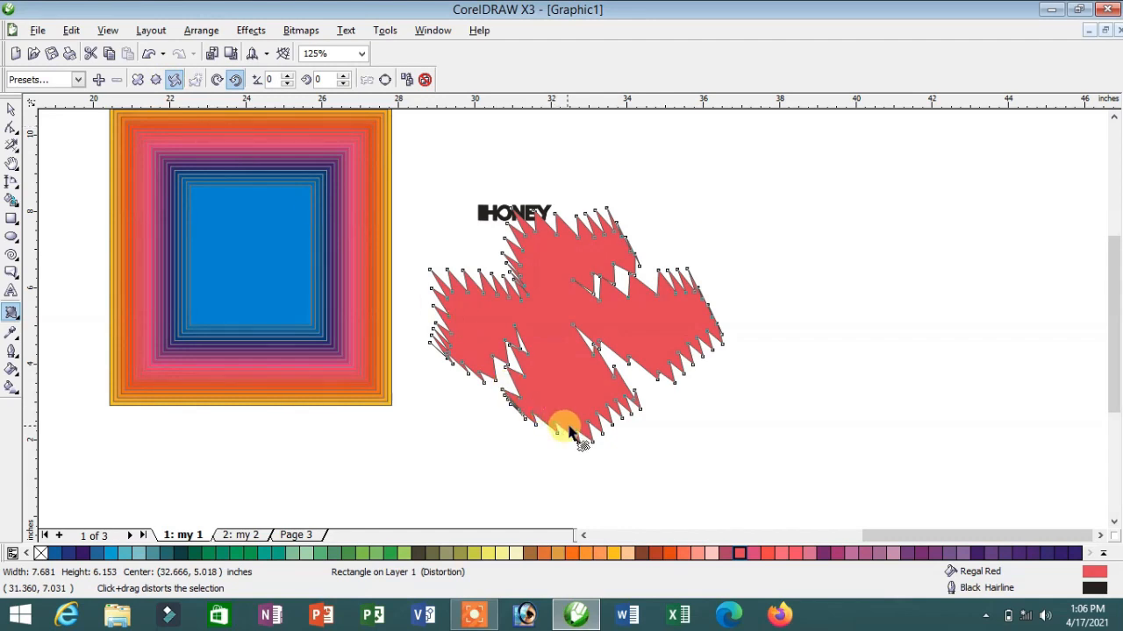
{"action": "left_click_drag", "start_coordinate": [567, 426], "coordinate": [548, 418]}
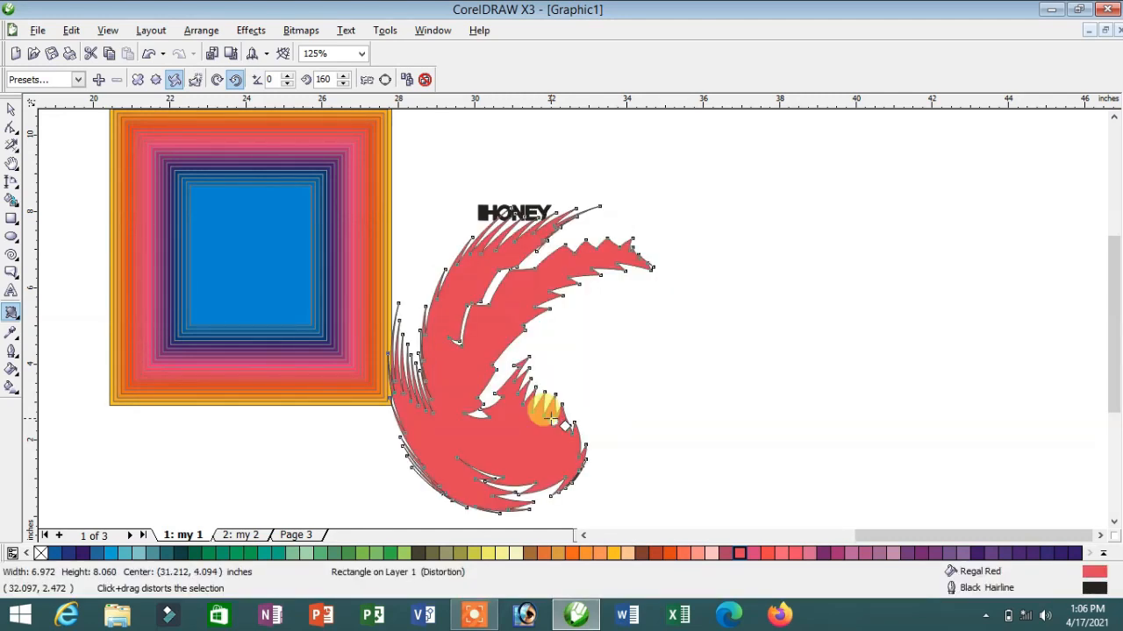
{"action": "left_click", "coordinate": [211, 84]}
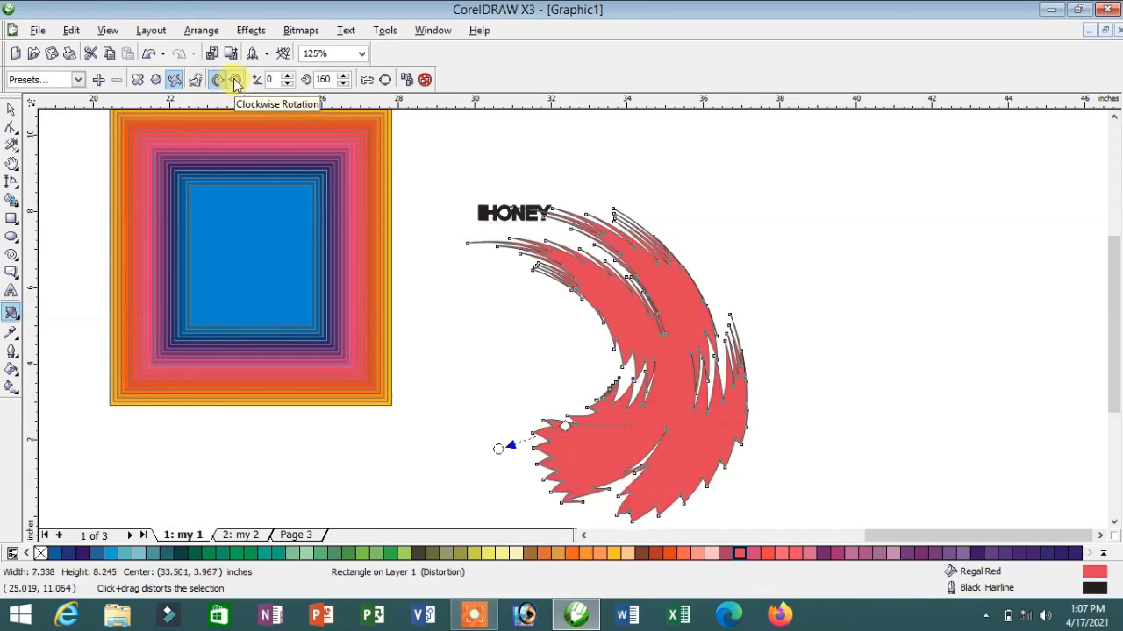
Duplicate the twisted red shape beside the original and mirror one of the two horizontally to form a symmetrical pair
{"action": "left_click", "coordinate": [12, 110]}
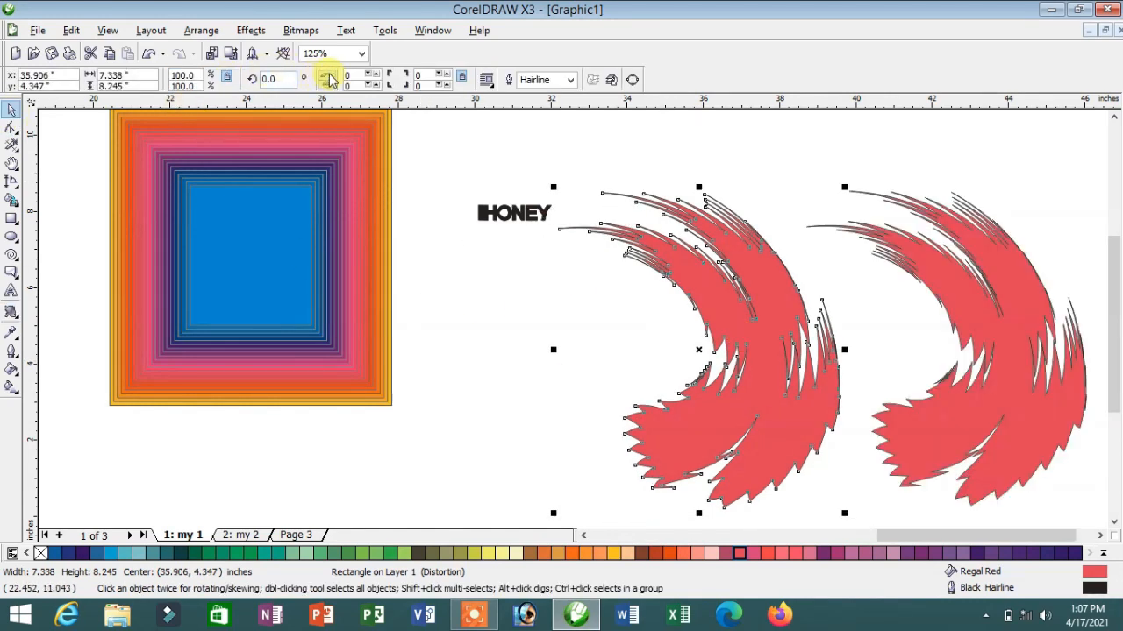
{"action": "left_click", "coordinate": [327, 78]}
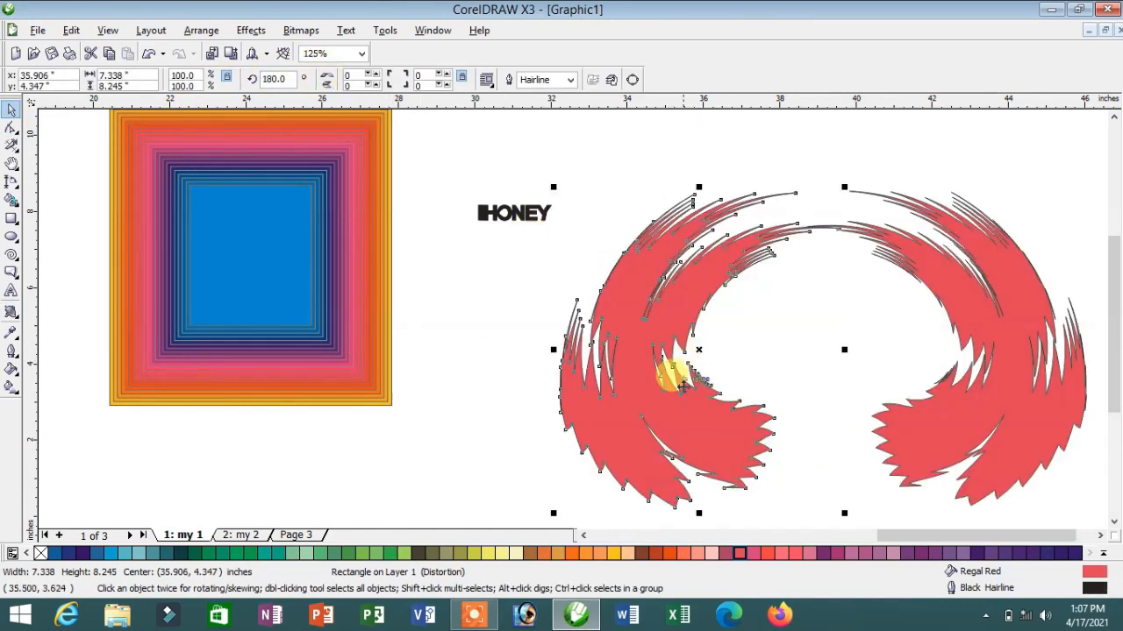
{"action": "double_click", "coordinate": [702, 419]}
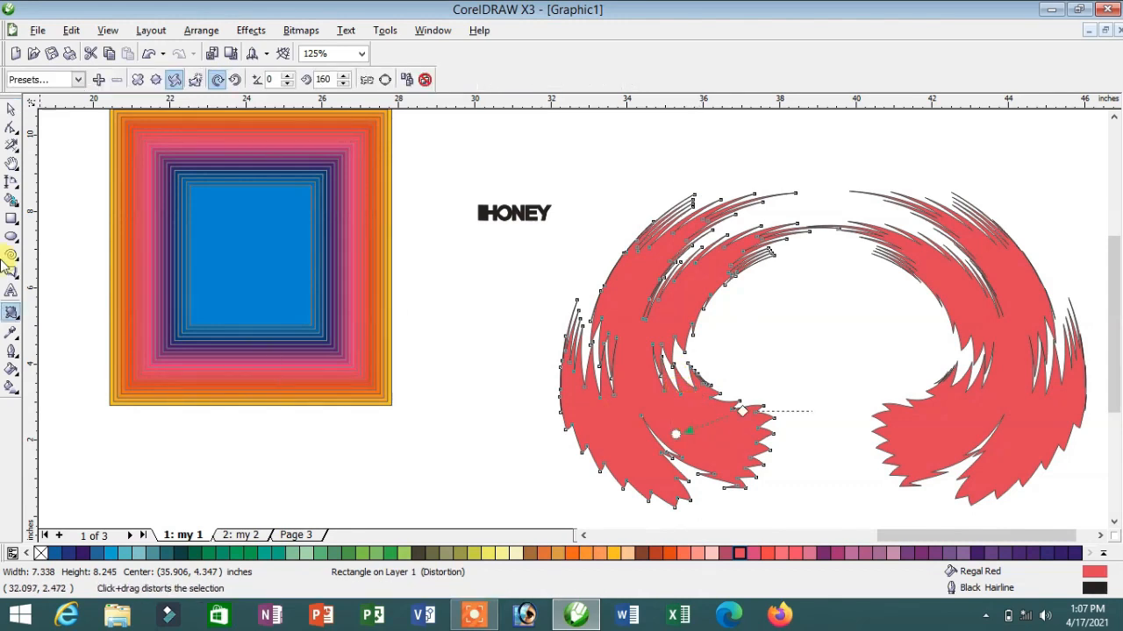
{"action": "left_click", "coordinate": [12, 108]}
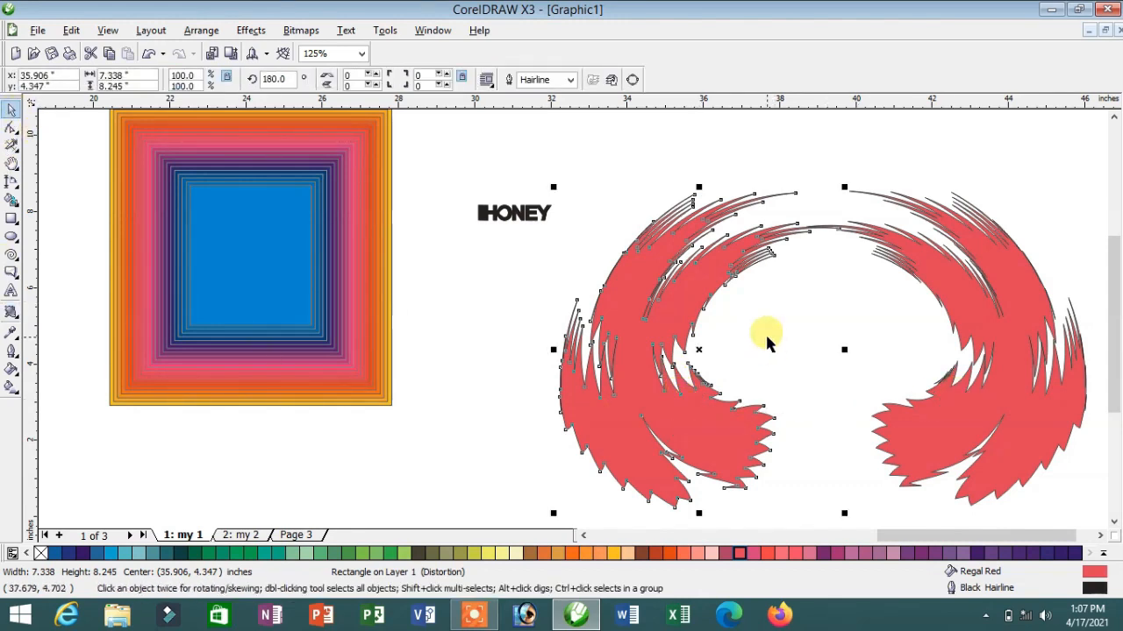
{"action": "key", "text": "F3"}
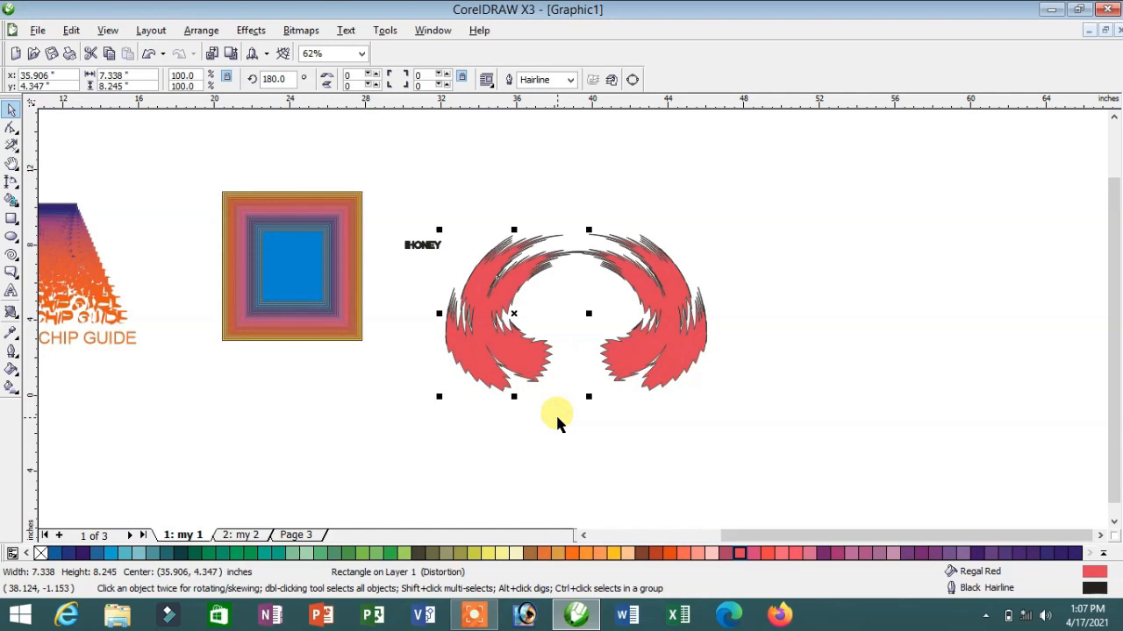
{"action": "scroll", "coordinate": [575, 322], "scroll_direction": "up", "scroll_amount": 2}
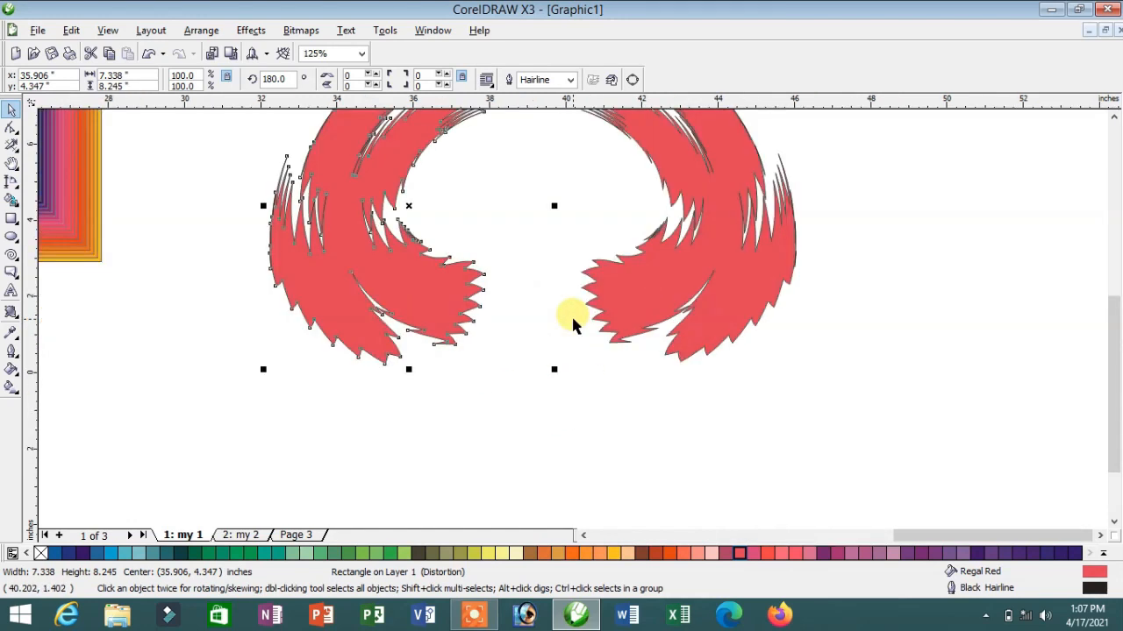
{"action": "scroll", "coordinate": [572, 321], "scroll_direction": "down", "scroll_amount": 2}
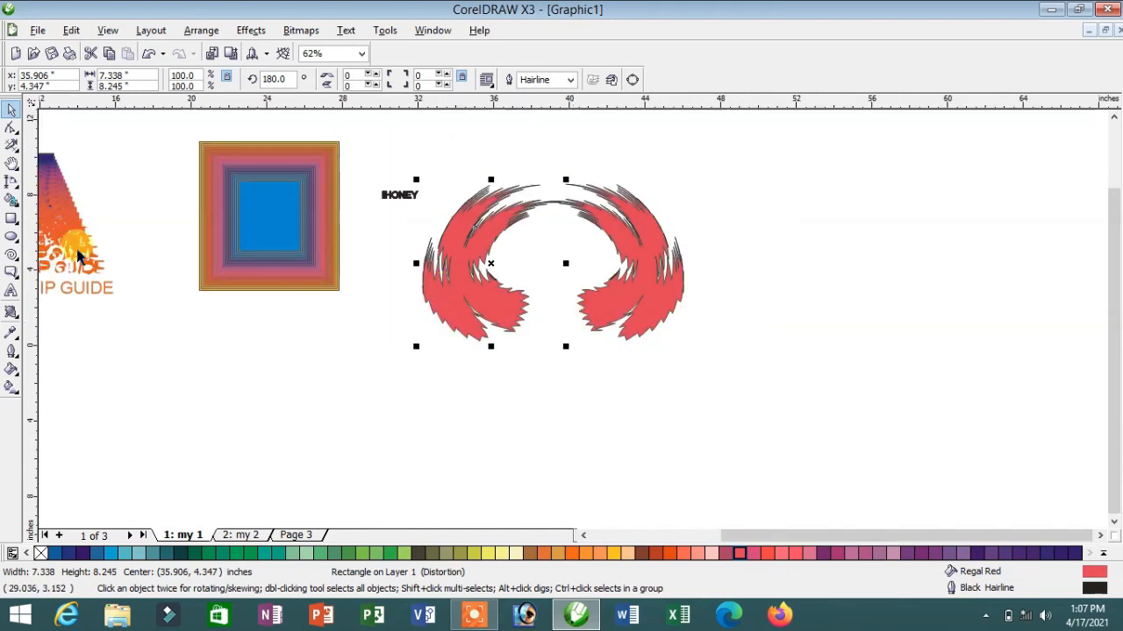
{"action": "left_click", "coordinate": [12, 310]}
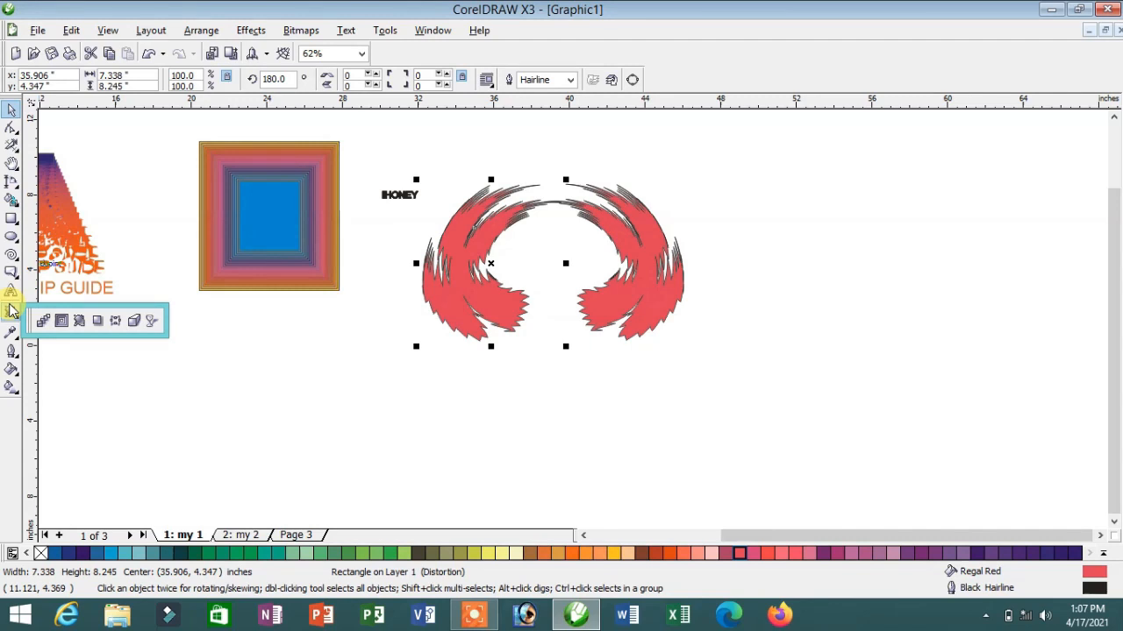
{"action": "left_click", "coordinate": [97, 321]}
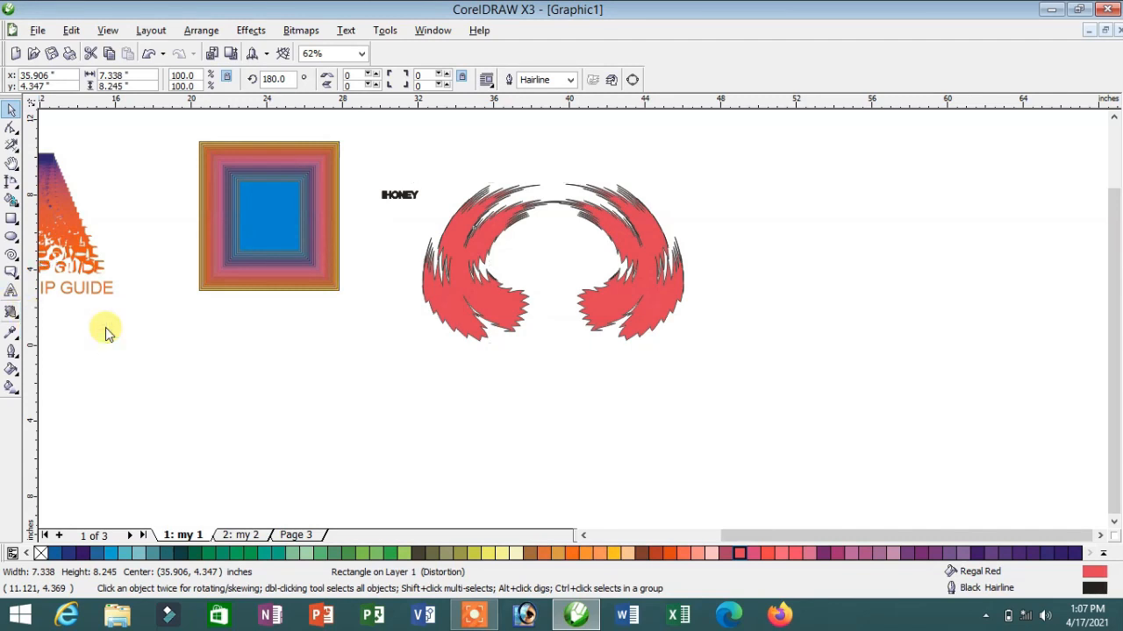
{"action": "scroll", "coordinate": [576, 324], "scroll_direction": "up", "scroll_amount": 3}
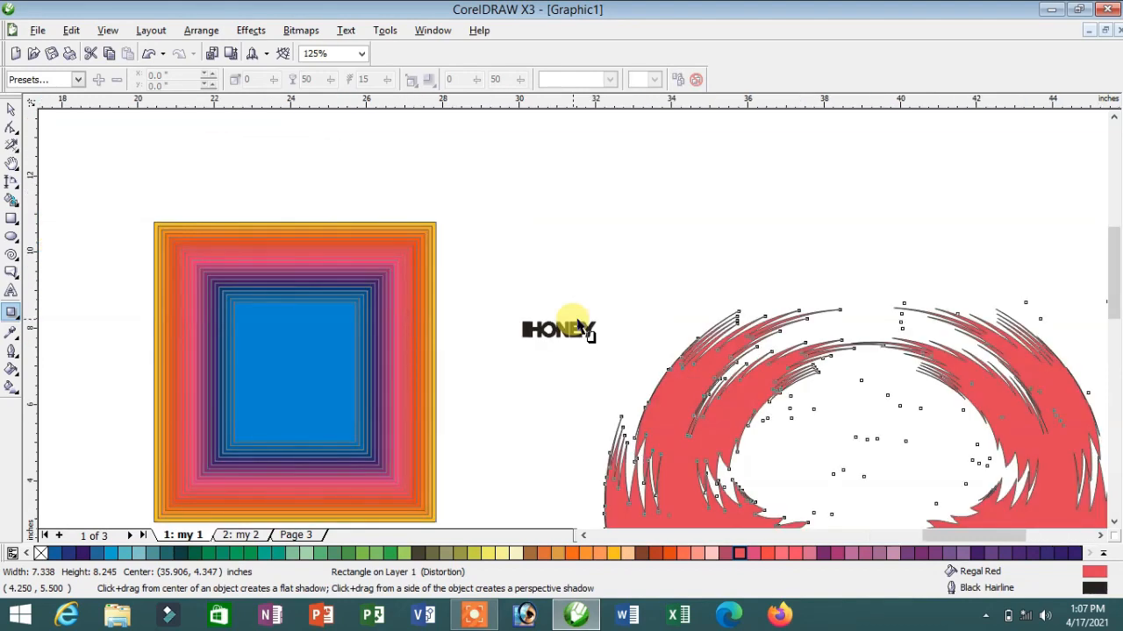
{"action": "scroll", "coordinate": [572, 324], "scroll_direction": "down", "scroll_amount": 2}
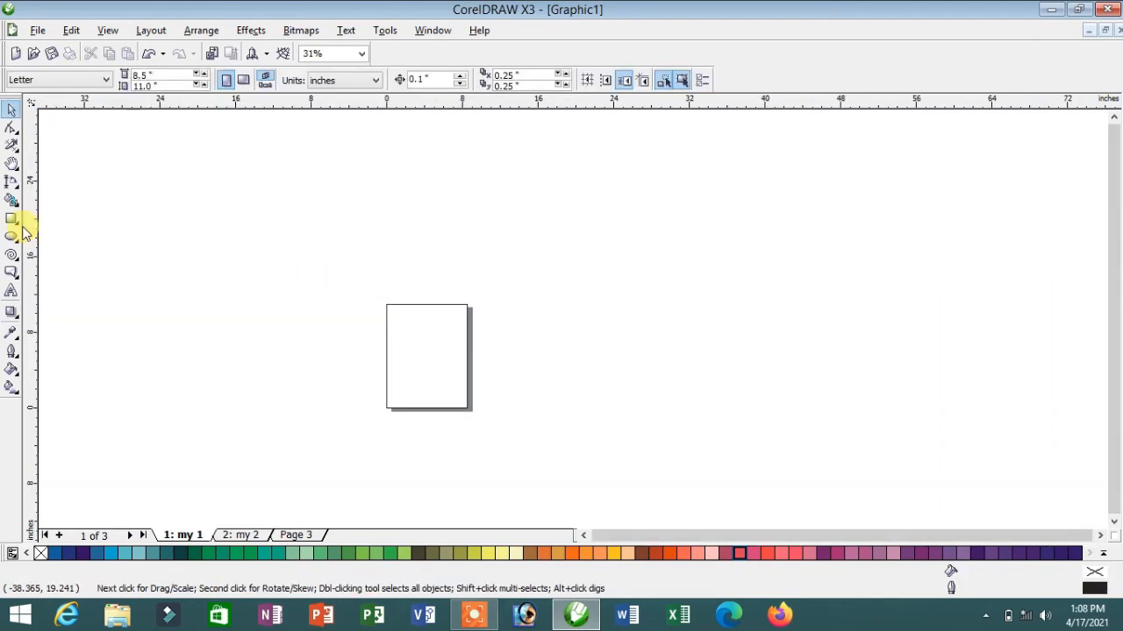
Draw a rectangle about 4.18 by 3.84 inches in the upper part of the empty page and fill it with Autumn Orange
{"action": "left_click", "coordinate": [12, 219]}
{"action": "scroll", "coordinate": [572, 318], "scroll_direction": "up", "scroll_amount": 2}
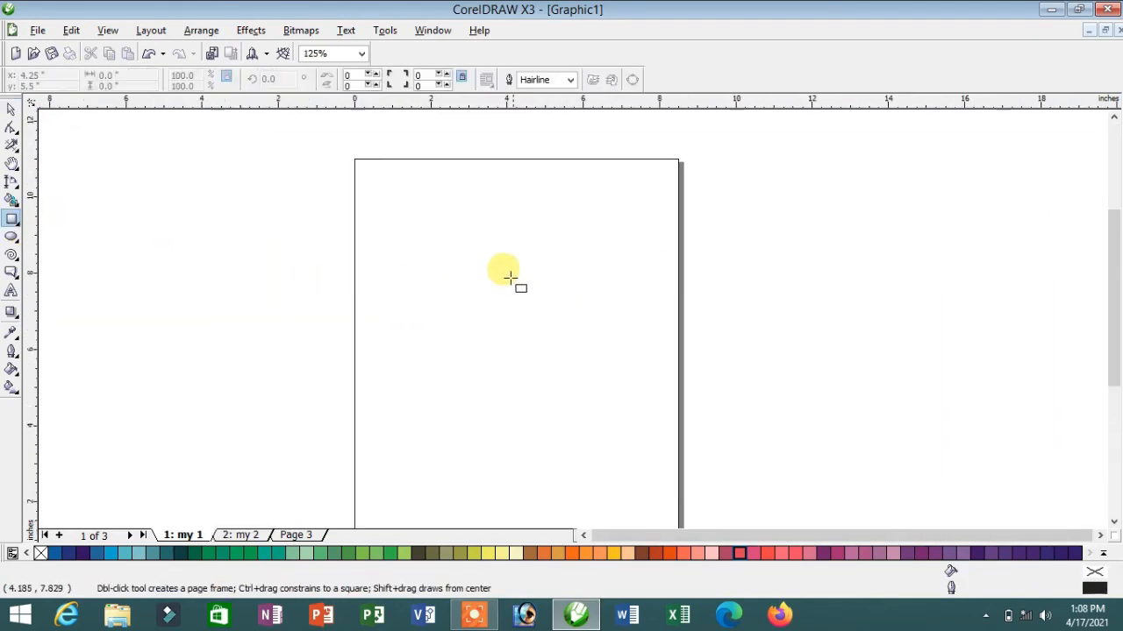
{"action": "left_click_drag", "start_coordinate": [413, 234], "coordinate": [574, 381]}
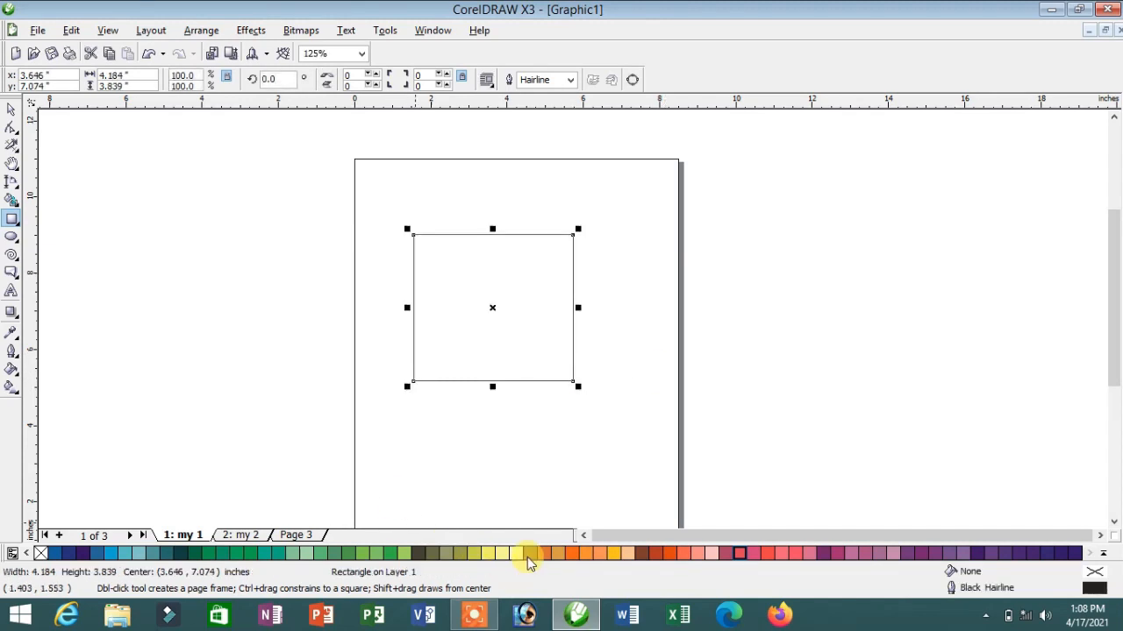
{"action": "left_click", "coordinate": [571, 554]}
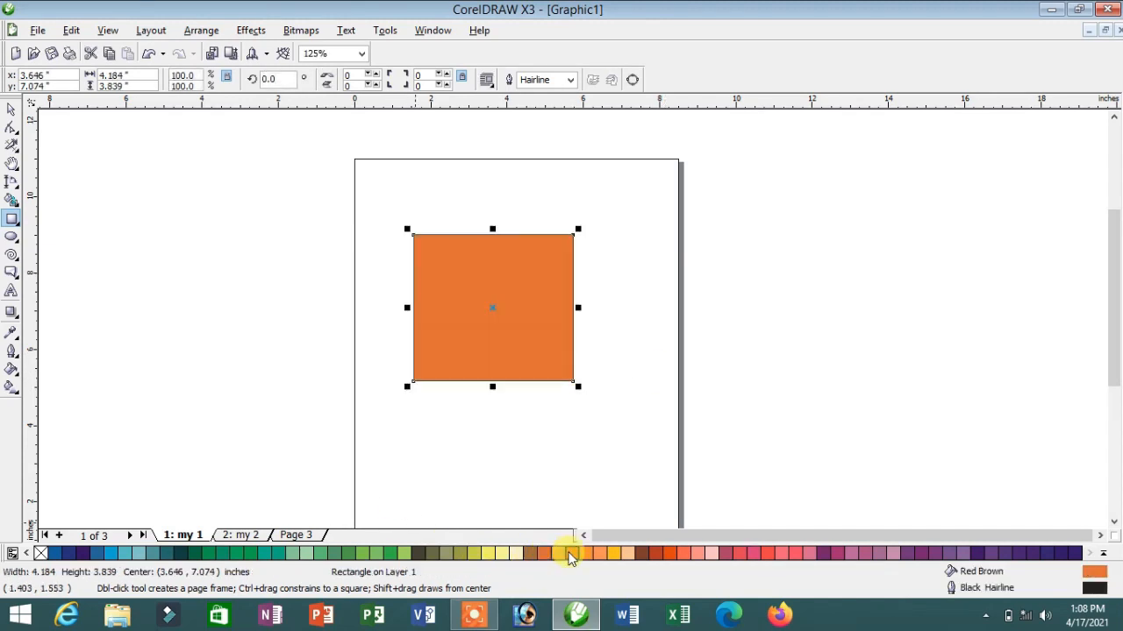
Add a flat drop shadow to the orange rectangle and shift it to an offset of about -1.75 by 0.41 inches
{"action": "left_click", "coordinate": [13, 318]}
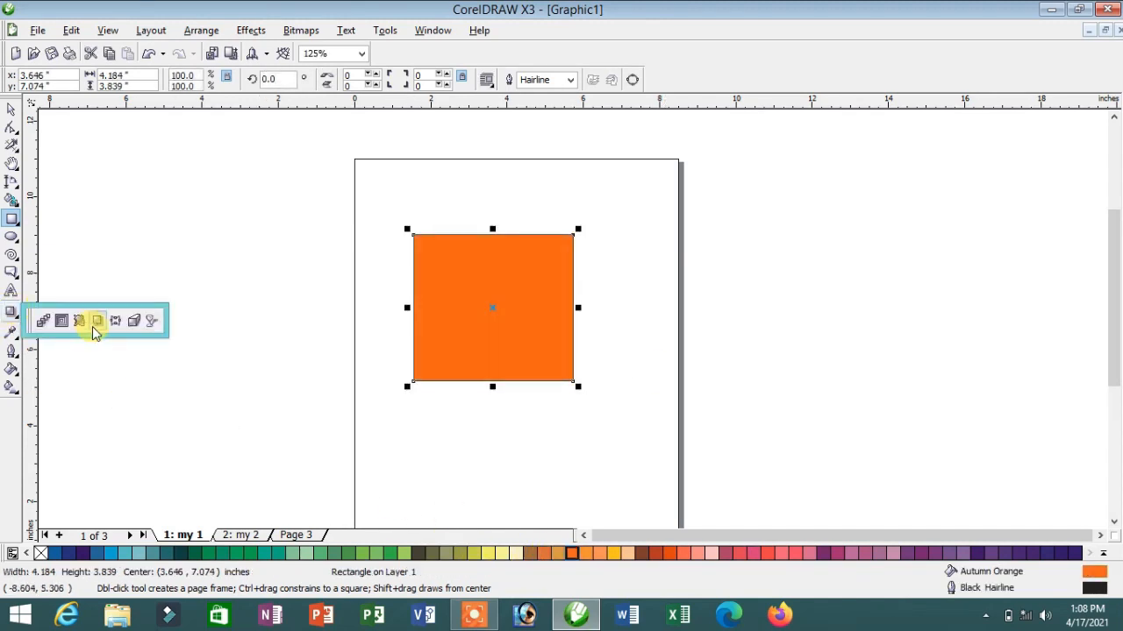
{"action": "left_click", "coordinate": [96, 324]}
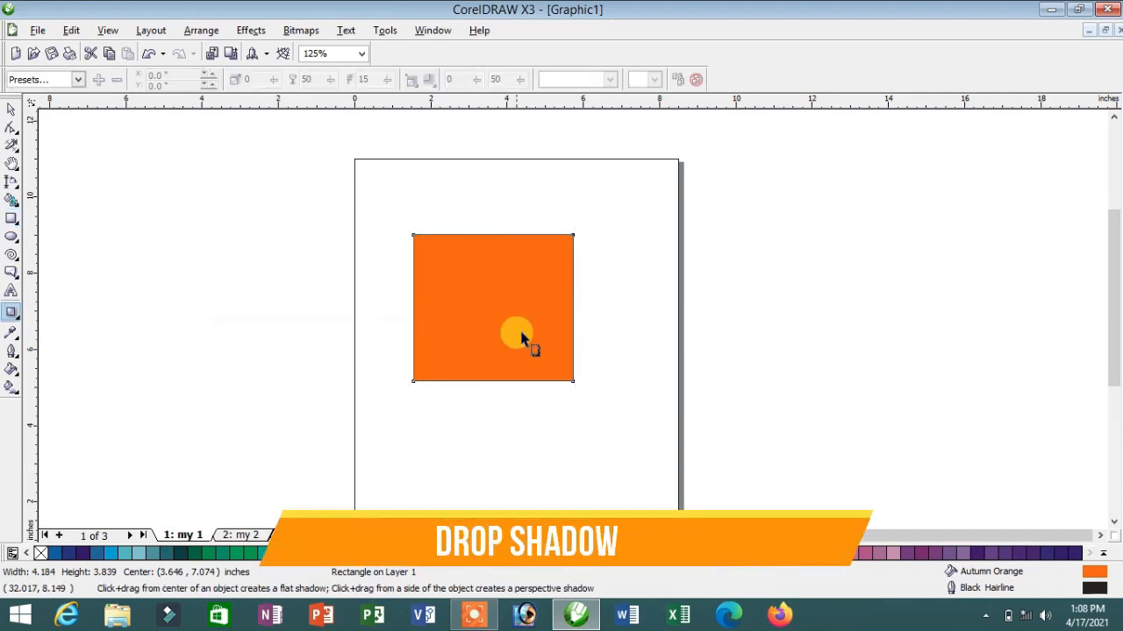
{"action": "left_click_drag", "start_coordinate": [518, 336], "coordinate": [381, 250]}
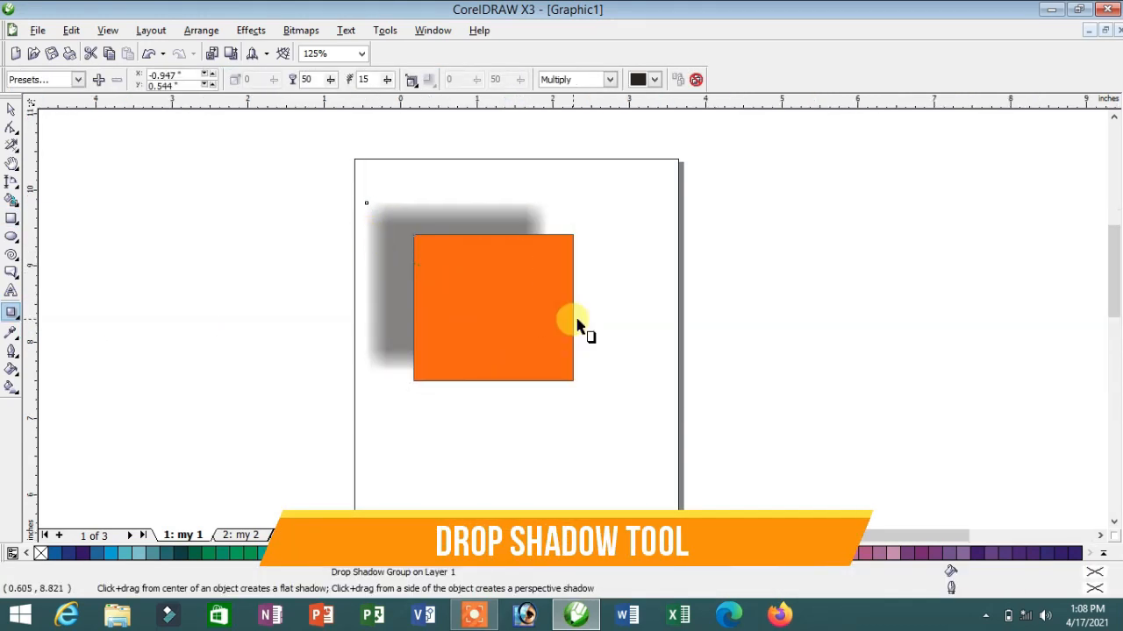
{"action": "scroll", "coordinate": [579, 328], "scroll_direction": "up", "scroll_amount": 2}
{"action": "left_click_drag", "start_coordinate": [446, 281], "coordinate": [388, 341]}
{"action": "scroll", "coordinate": [572, 319], "scroll_direction": "down", "scroll_amount": 2}
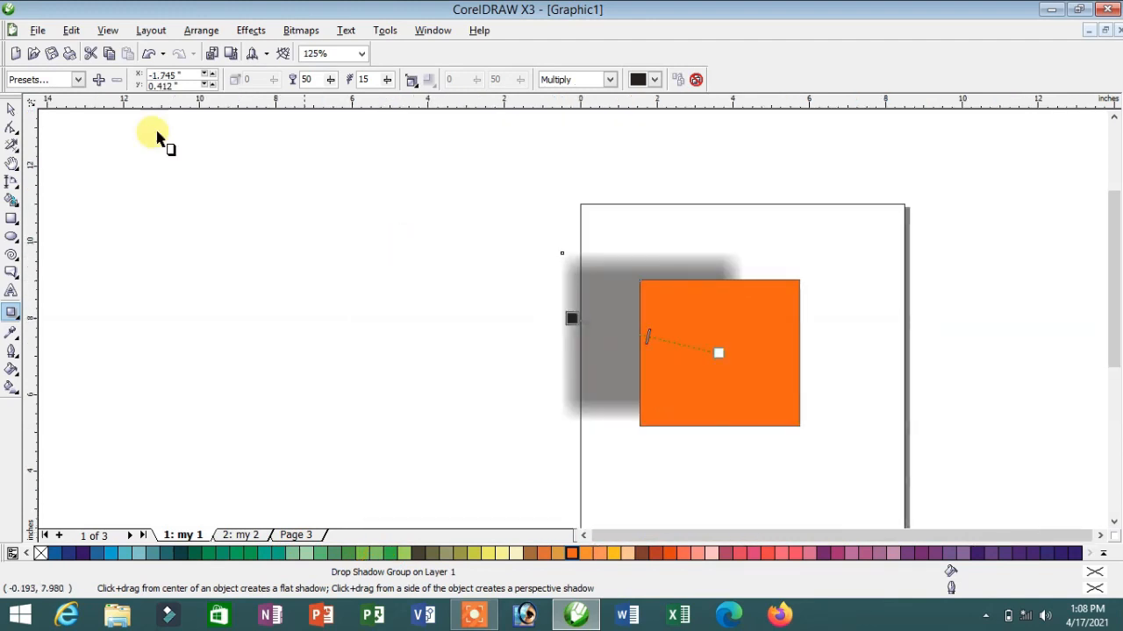
Try a perspective drop shadow on the orange rectangle and replace it with the Medium Glow preset
{"action": "left_click", "coordinate": [77, 79]}
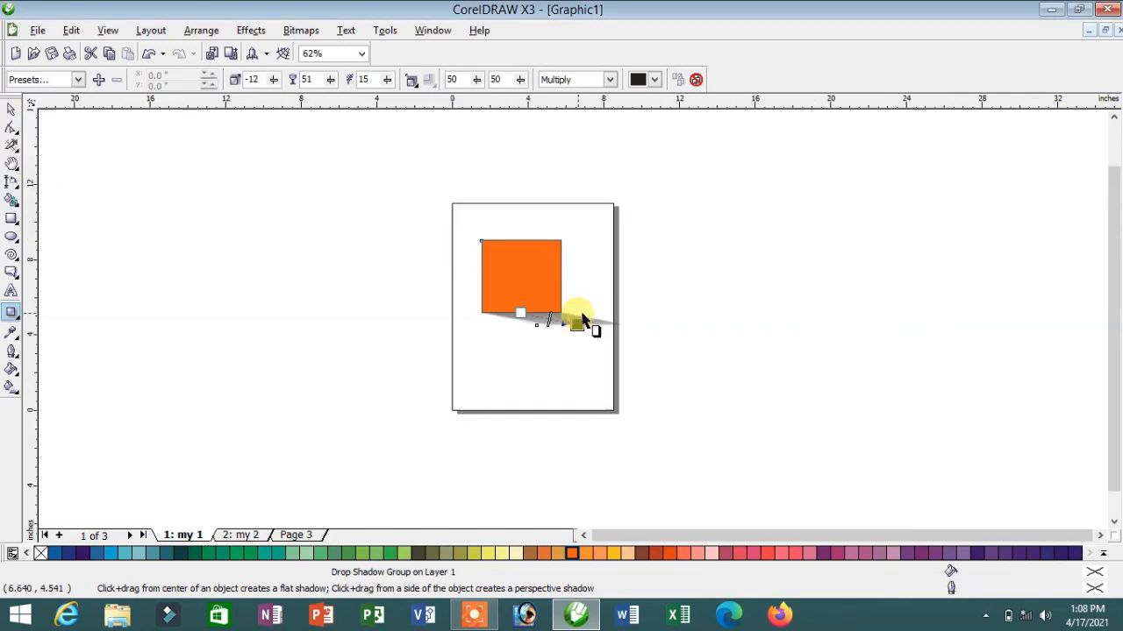
{"action": "scroll", "coordinate": [582, 318], "scroll_direction": "up", "scroll_amount": 2}
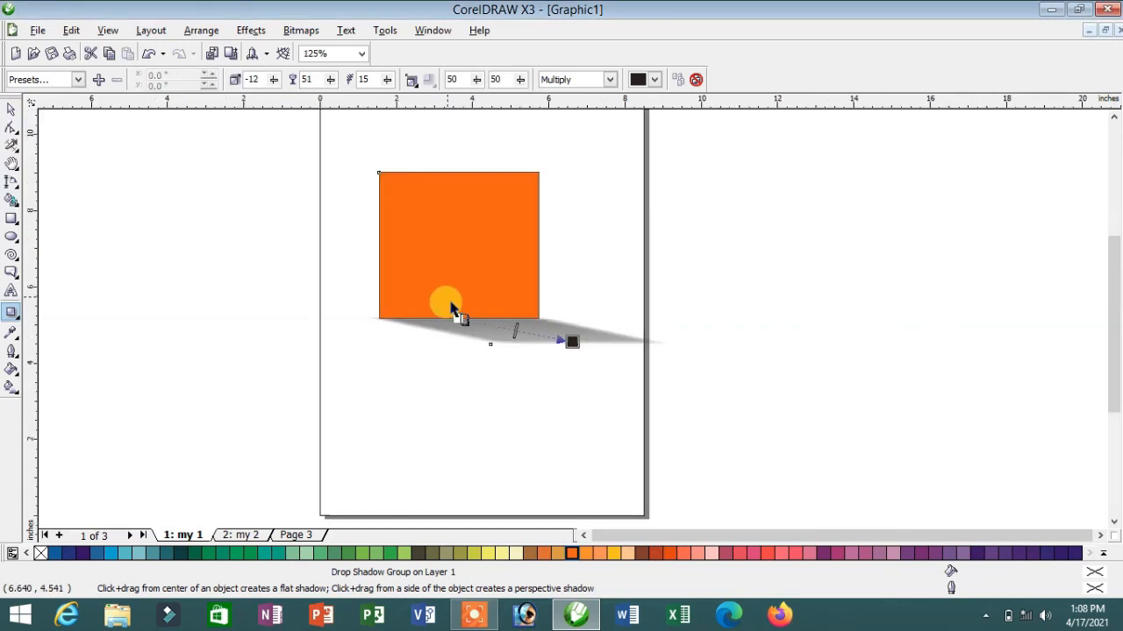
{"action": "left_click", "coordinate": [84, 80]}
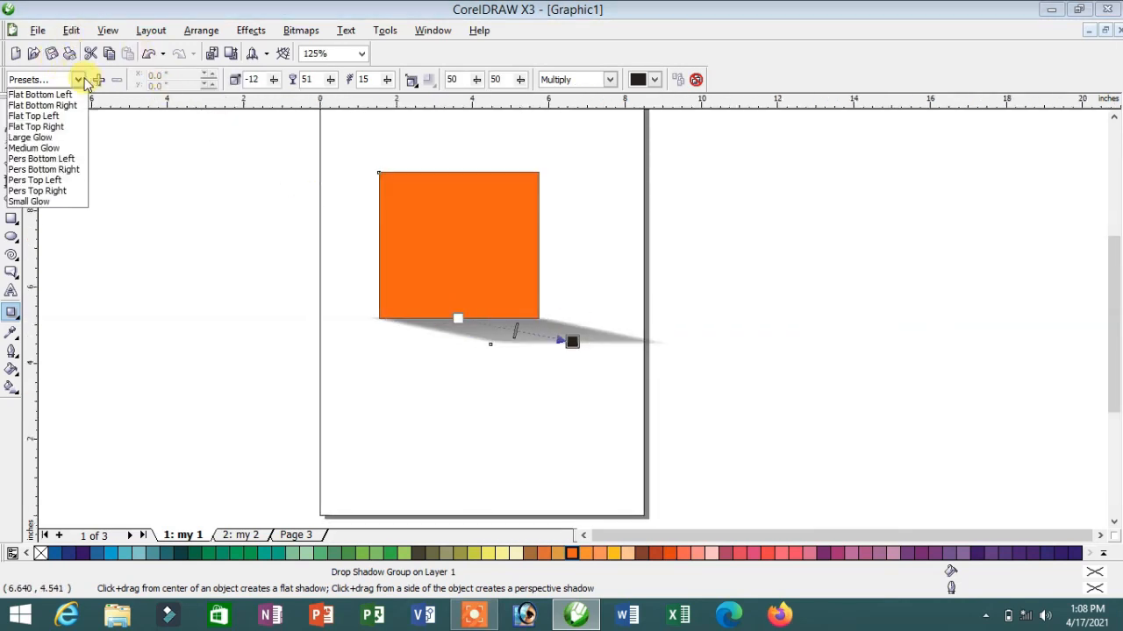
{"action": "left_click", "coordinate": [50, 148]}
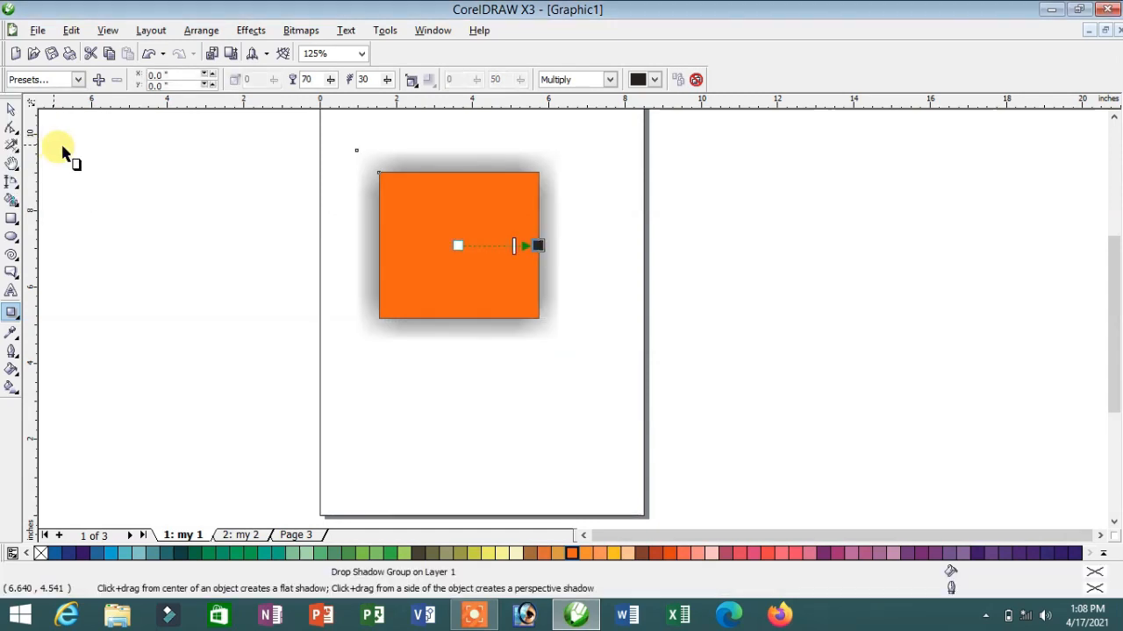
Recolor the orange rectangle's drop shadow red-orange, change it to blue, and set its transparency mode to Normal
{"action": "left_click", "coordinate": [654, 80]}
{"action": "left_click", "coordinate": [636, 136]}
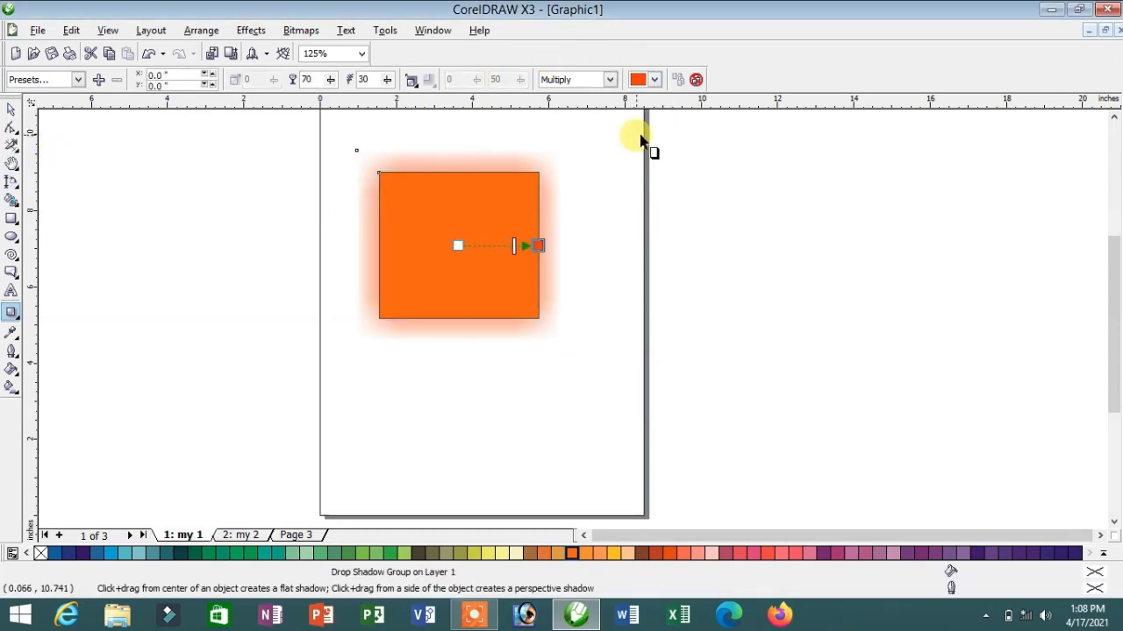
{"action": "left_click", "coordinate": [654, 80]}
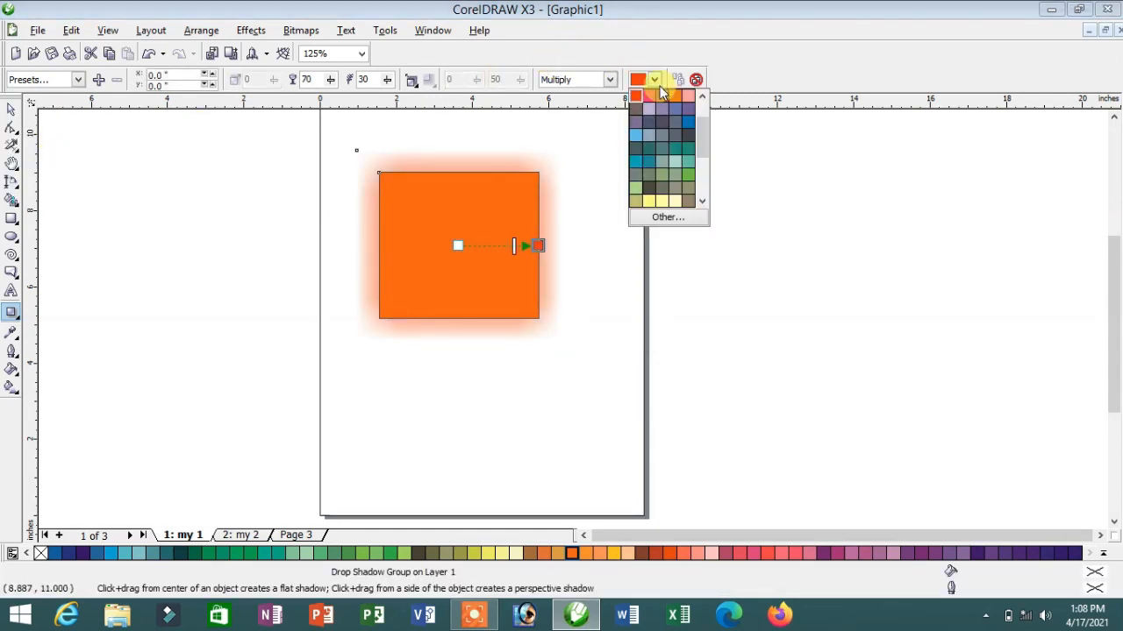
{"action": "left_click", "coordinate": [691, 122]}
{"action": "left_click", "coordinate": [610, 80]}
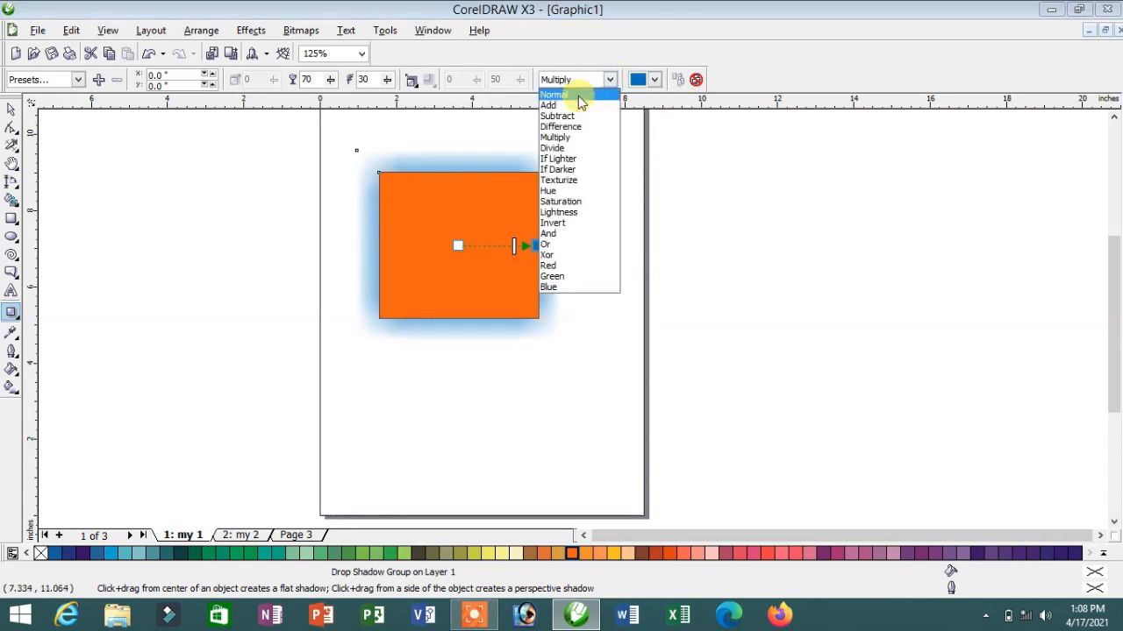
{"action": "left_click", "coordinate": [578, 96]}
Raise the opacity of the rectangle's blue drop shadow to 91 using its interactive slider
{"action": "scroll", "coordinate": [494, 243], "scroll_direction": "up", "scroll_amount": 2}
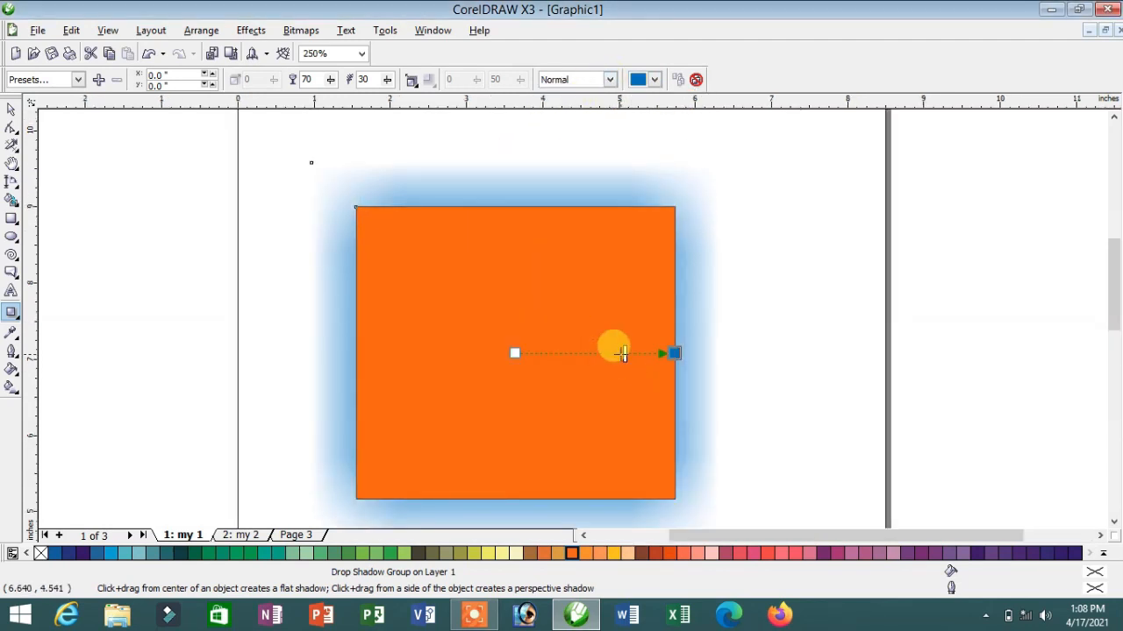
{"action": "left_click_drag", "start_coordinate": [624, 353], "coordinate": [664, 347]}
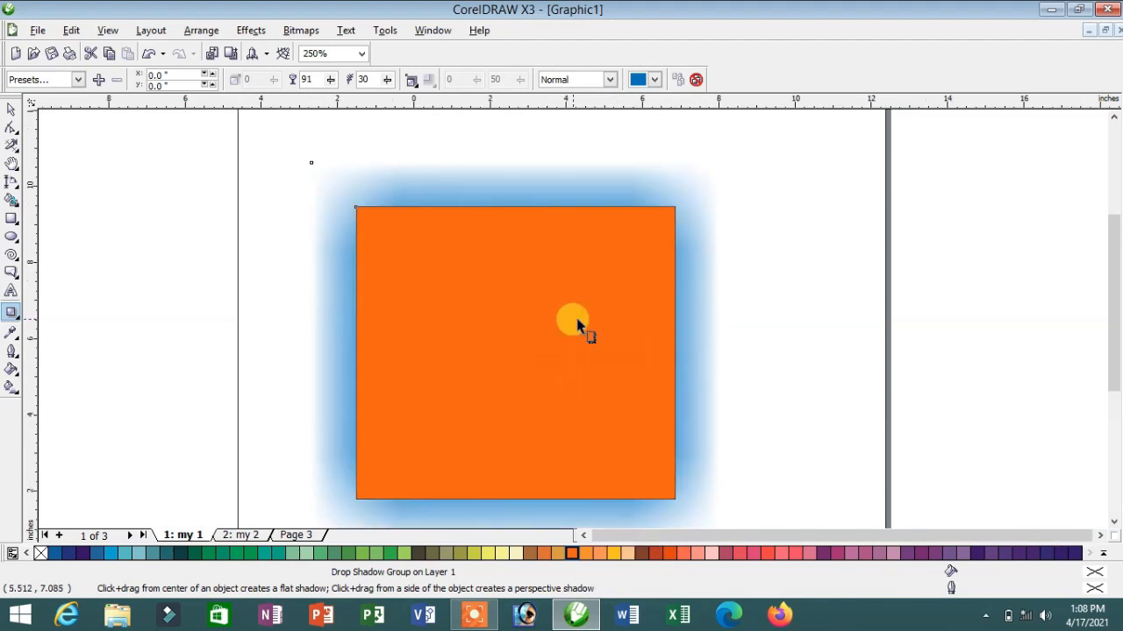
{"action": "scroll", "coordinate": [571, 326], "scroll_direction": "down", "scroll_amount": 2}
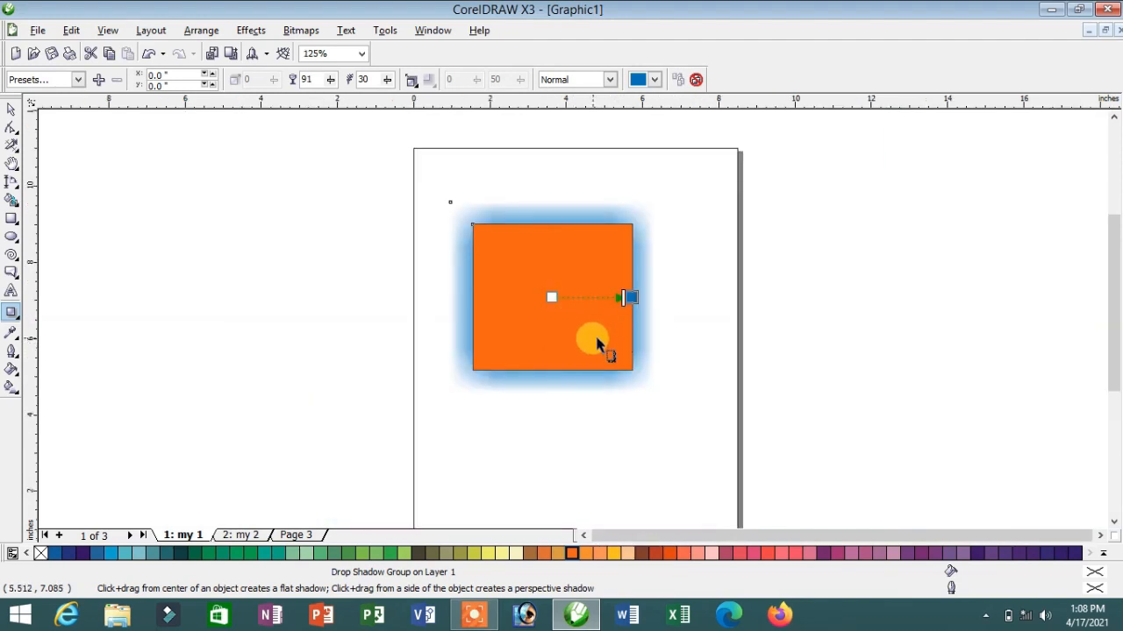
Apply an envelope to the orange rectangle, bending the top and bottom edges inward and bulging the left edge out past the page
{"action": "left_click", "coordinate": [18, 312]}
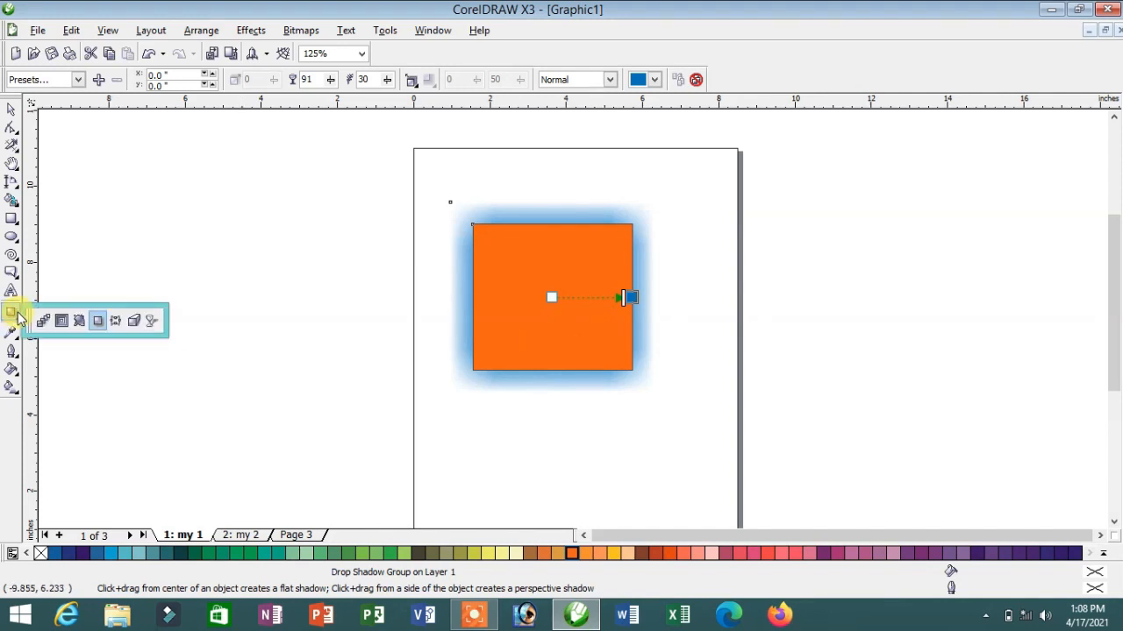
{"action": "left_click", "coordinate": [114, 323]}
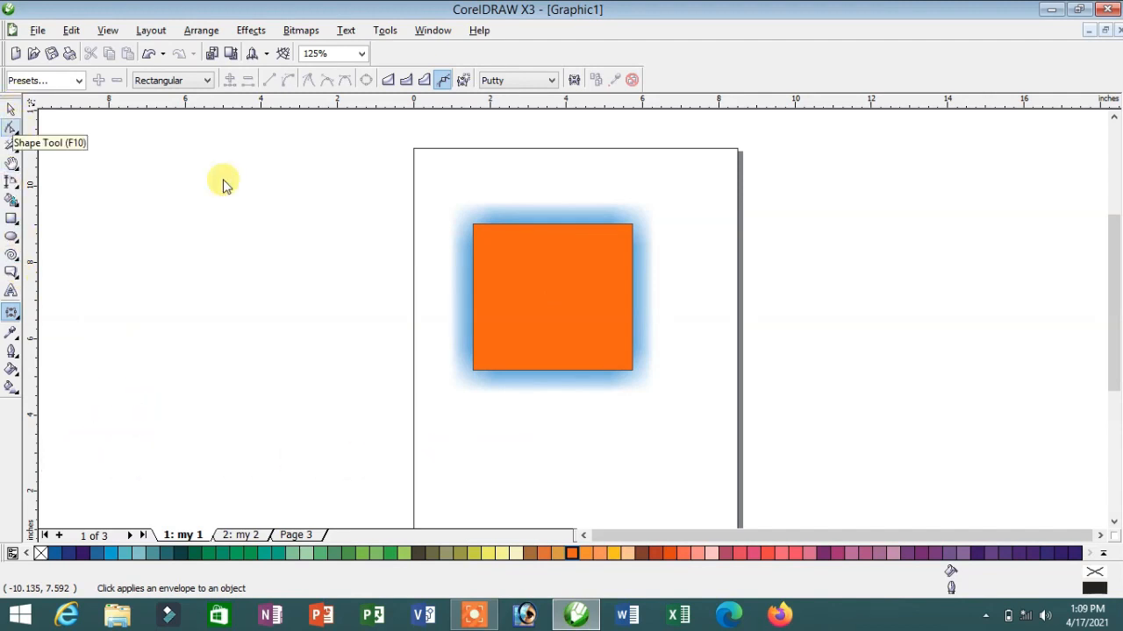
{"action": "left_click", "coordinate": [544, 318]}
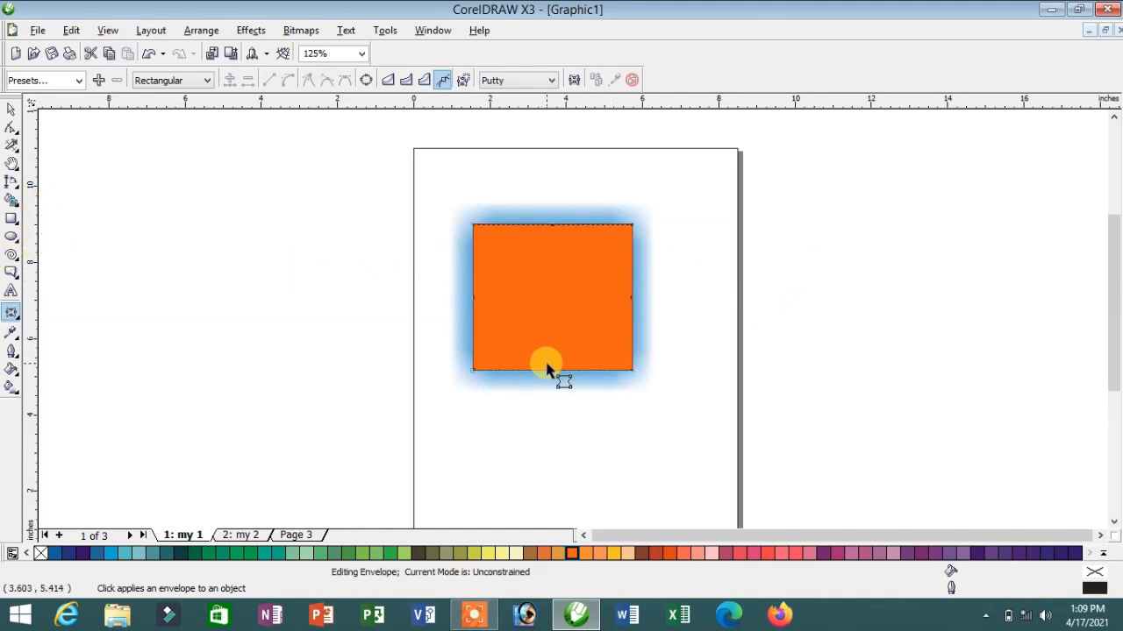
{"action": "scroll", "coordinate": [555, 366], "scroll_direction": "up", "scroll_amount": 2}
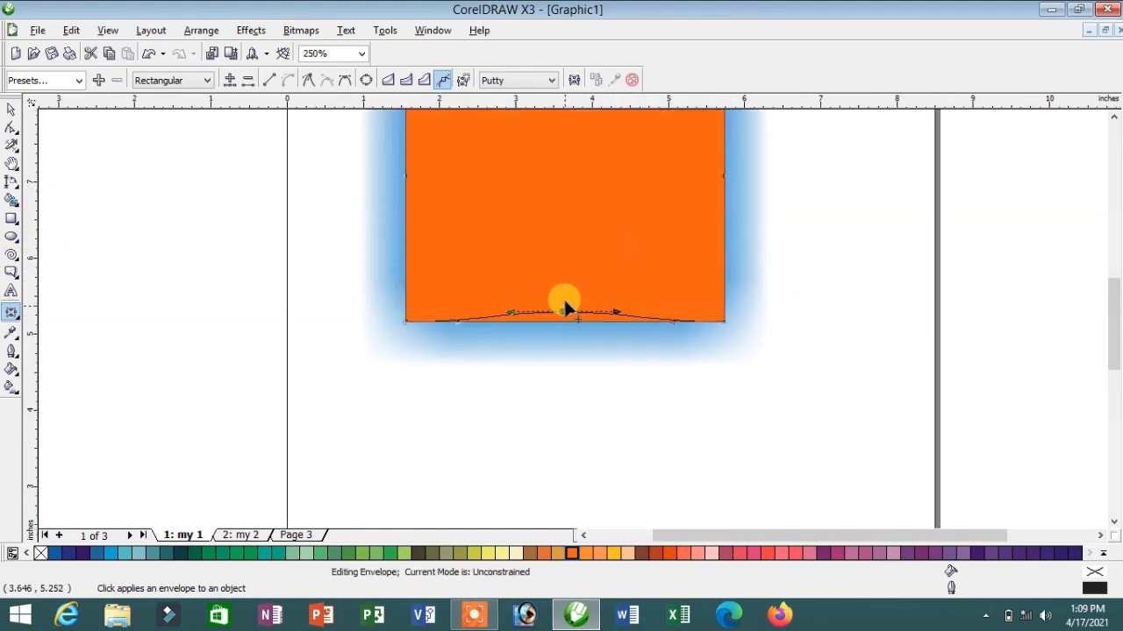
{"action": "left_click_drag", "start_coordinate": [565, 304], "coordinate": [564, 253]}
{"action": "scroll", "coordinate": [564, 253], "scroll_direction": "down", "scroll_amount": 2}
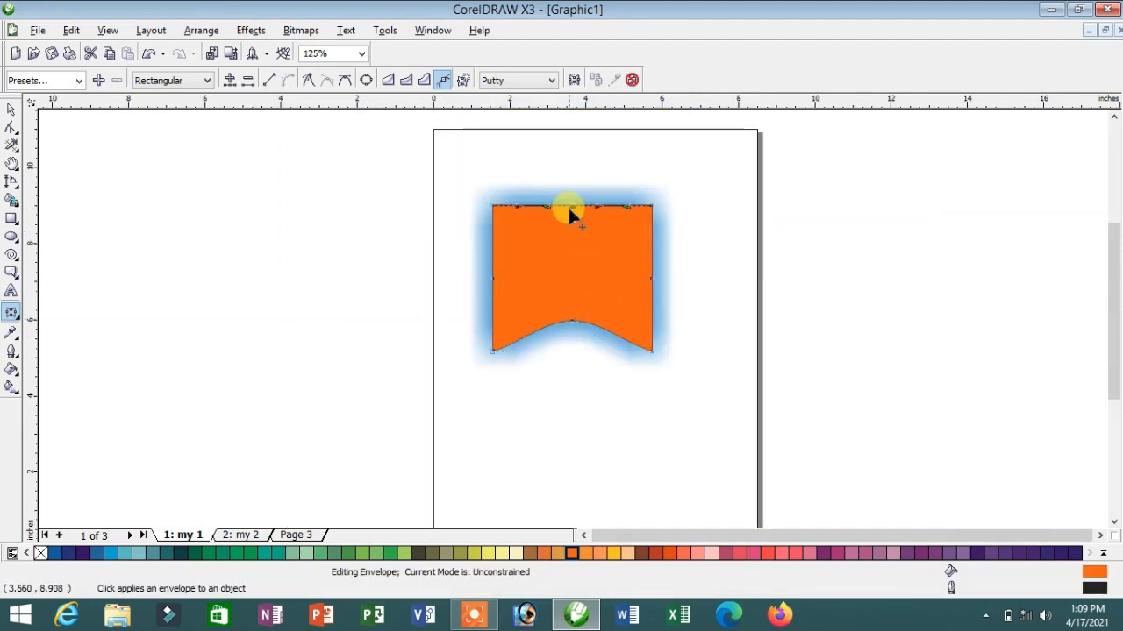
{"action": "left_click_drag", "start_coordinate": [569, 207], "coordinate": [572, 230]}
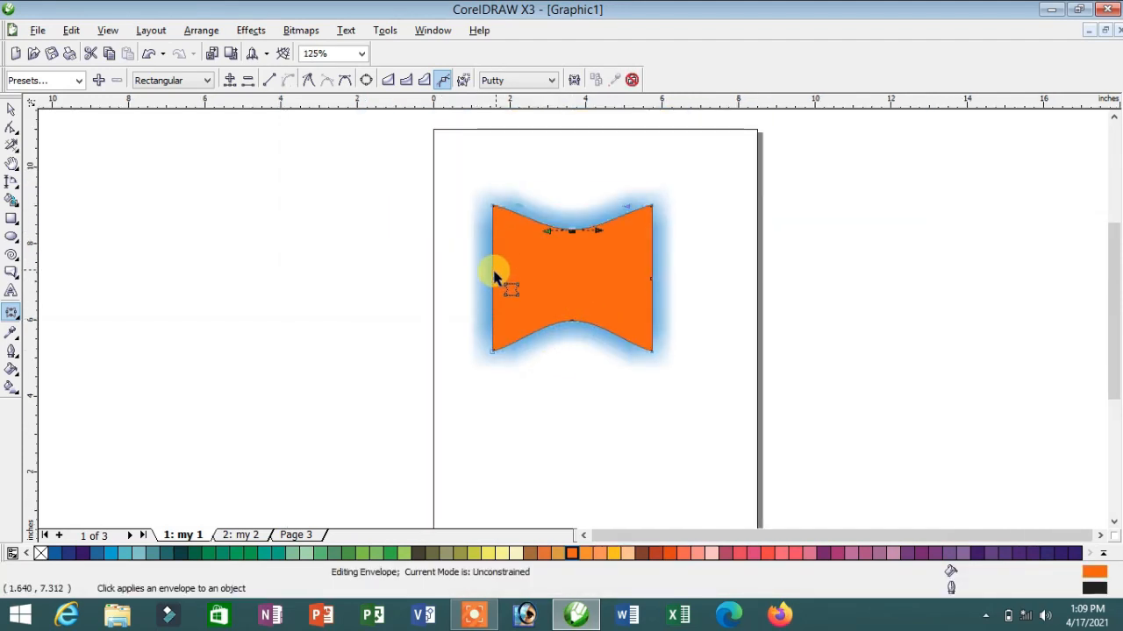
{"action": "left_click_drag", "start_coordinate": [491, 279], "coordinate": [394, 279]}
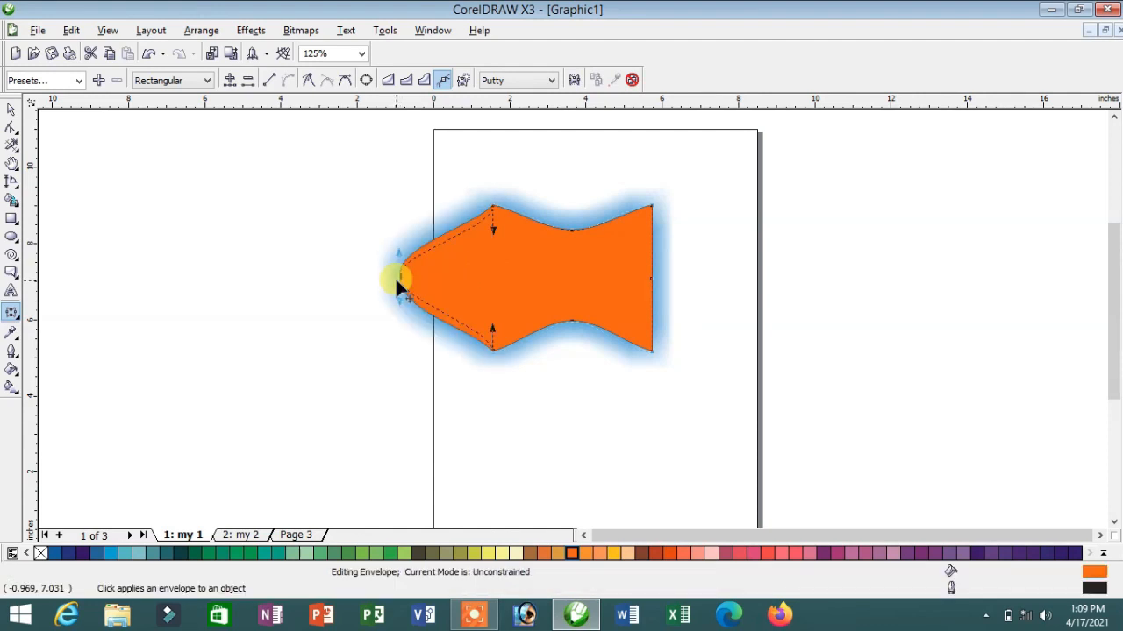
Extrude the enveloped orange shape toward the page's upper-right corner with a depth of about 85
{"action": "left_click", "coordinate": [10, 316]}
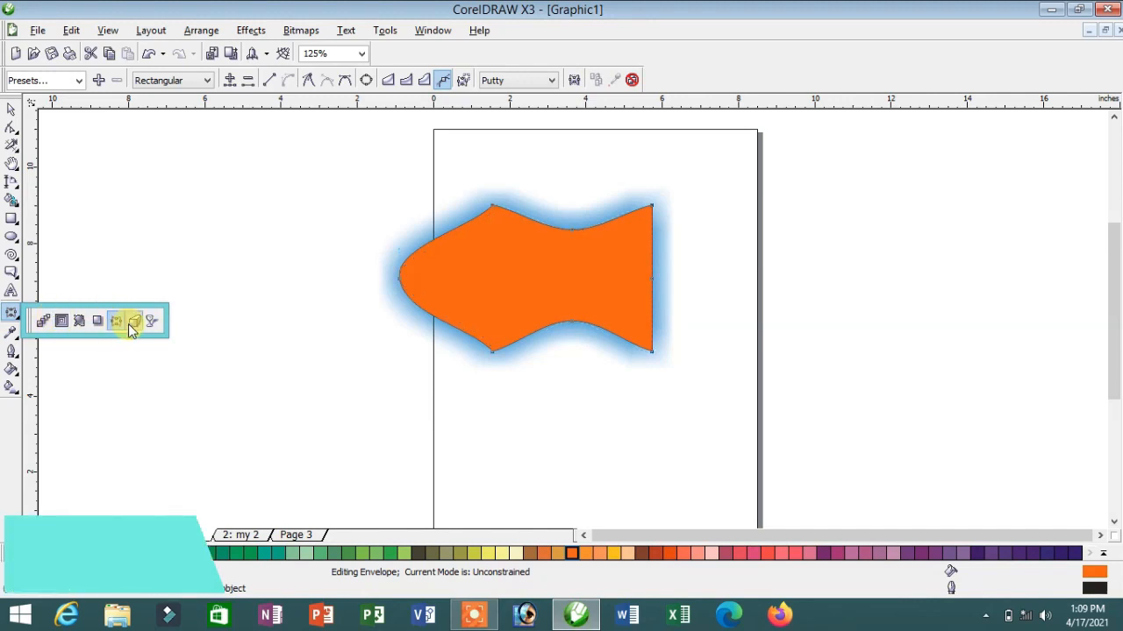
{"action": "left_click", "coordinate": [130, 327]}
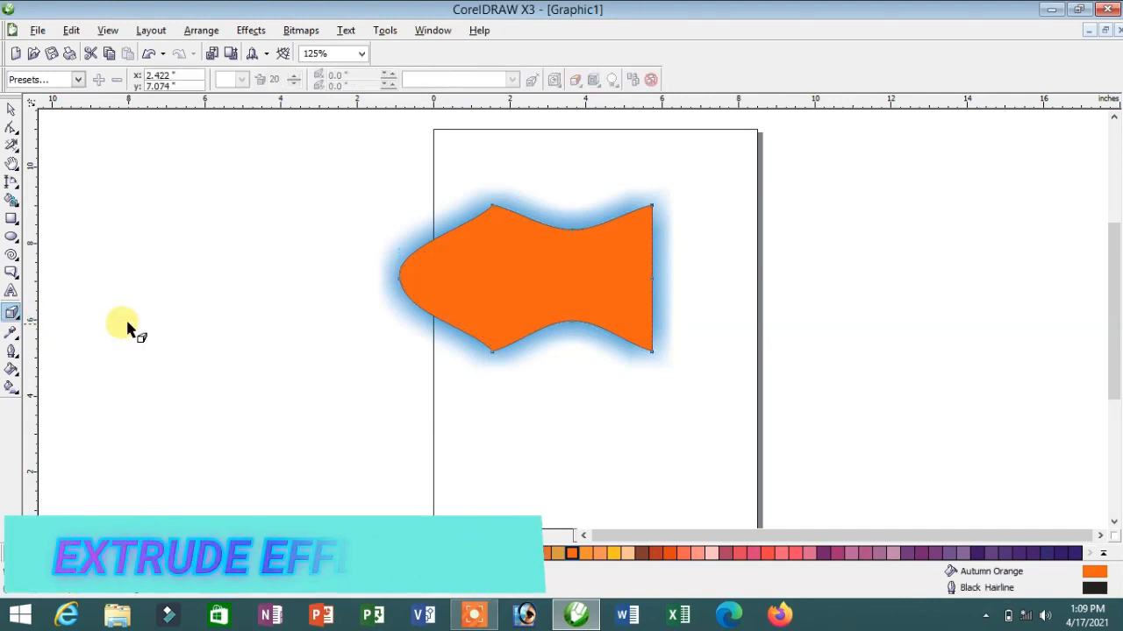
{"action": "left_click", "coordinate": [12, 111]}
{"action": "scroll", "coordinate": [570, 318], "scroll_direction": "down", "scroll_amount": 1}
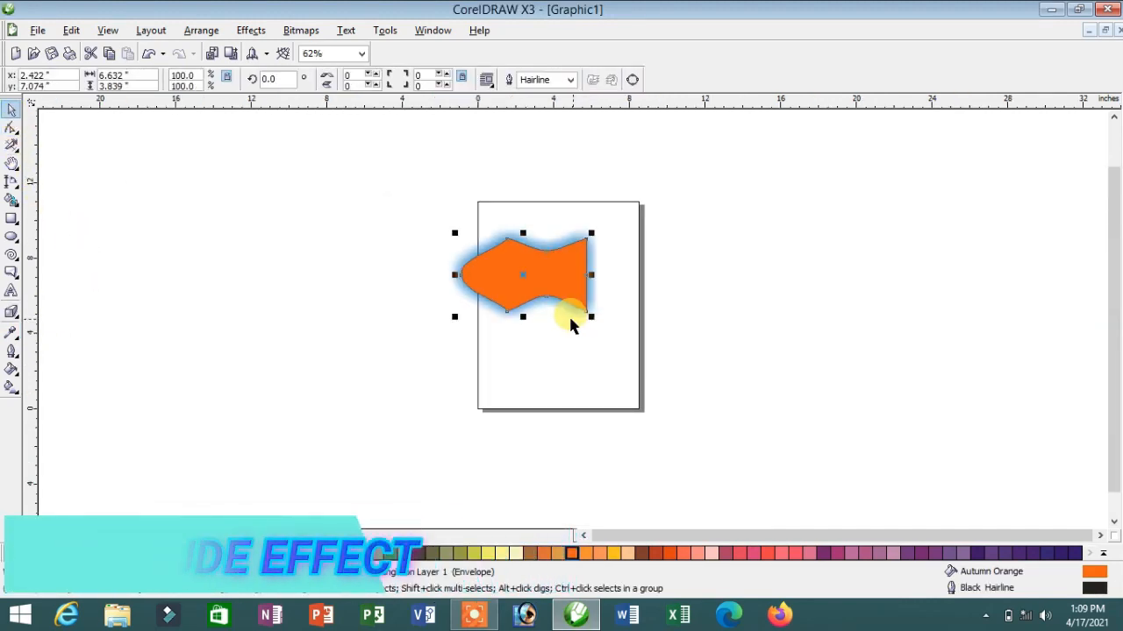
{"action": "scroll", "coordinate": [573, 319], "scroll_direction": "up", "scroll_amount": 1}
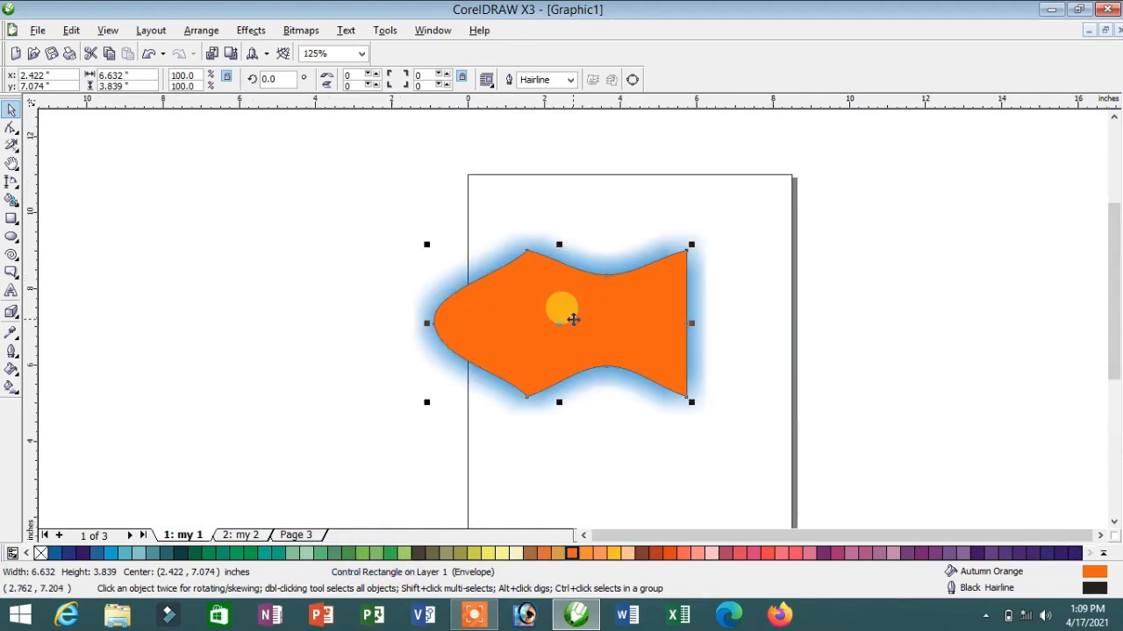
{"action": "left_click", "coordinate": [11, 313]}
{"action": "left_click_drag", "start_coordinate": [569, 381], "coordinate": [813, 189]}
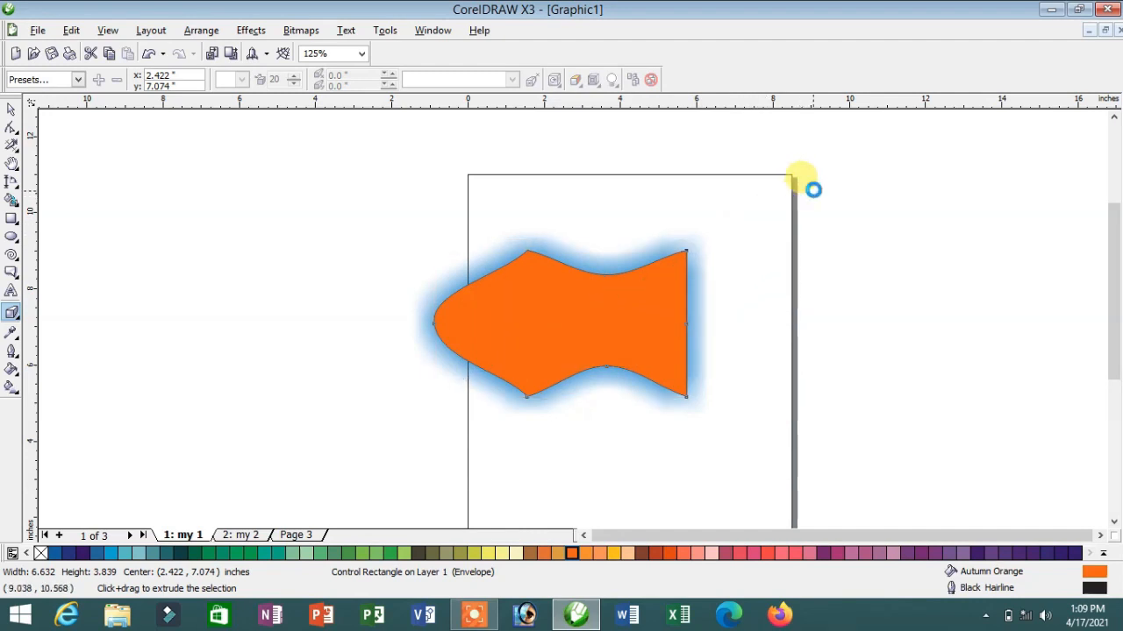
{"action": "left_click_drag", "start_coordinate": [611, 296], "coordinate": [782, 234]}
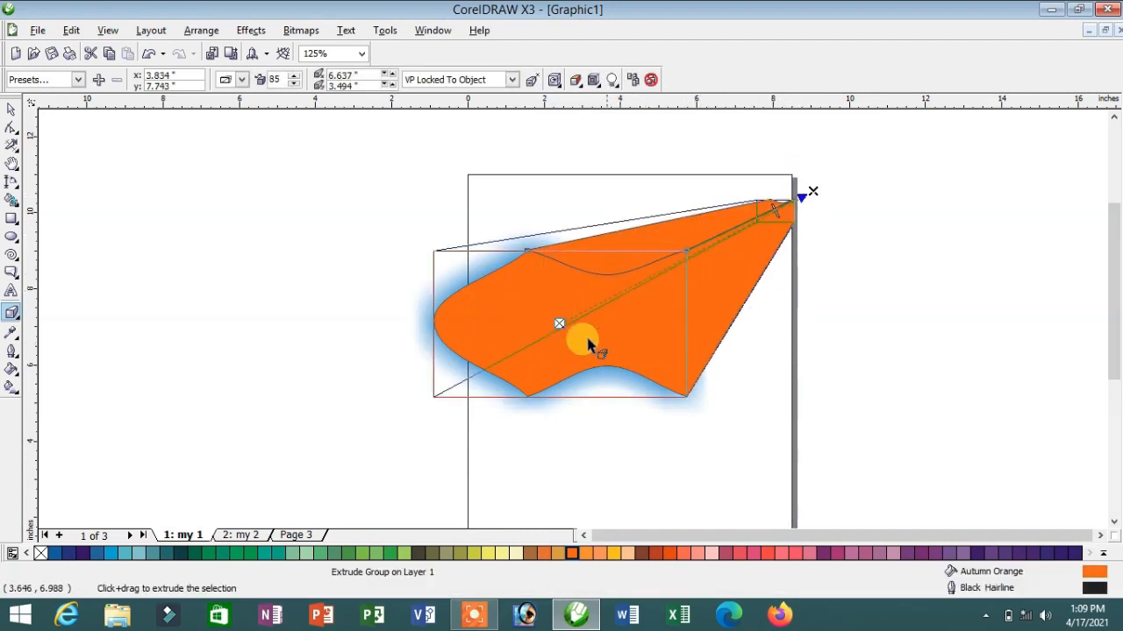
Try a solid fill on the extrusion, and replace it with color shading from orange to yellow
{"action": "left_click", "coordinate": [573, 80]}
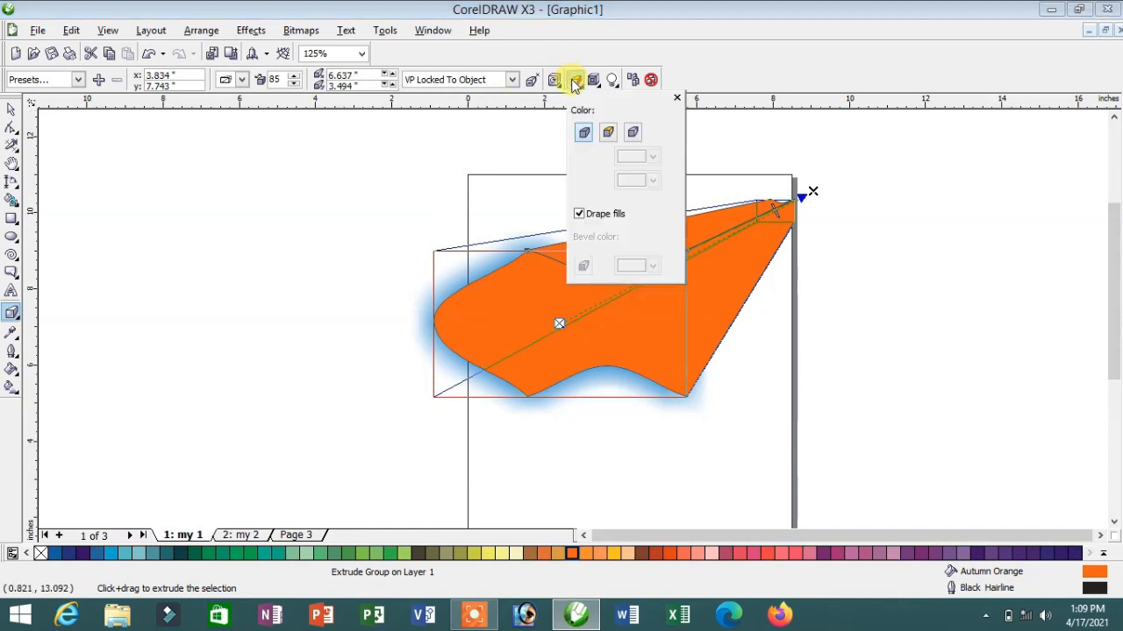
{"action": "left_click", "coordinate": [611, 133]}
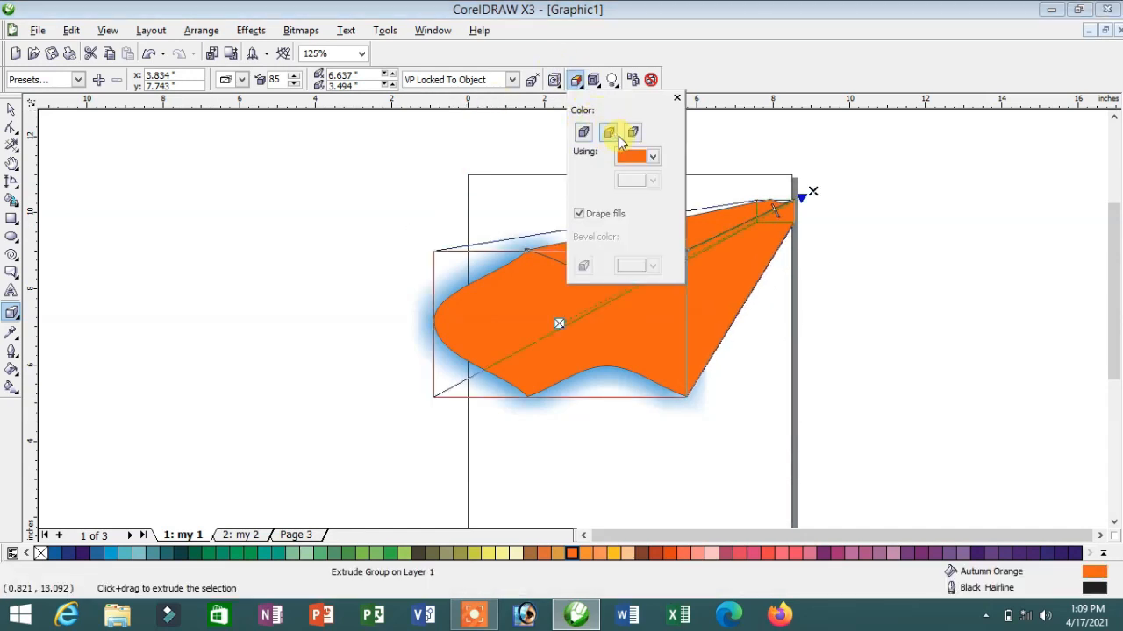
{"action": "left_click", "coordinate": [632, 132]}
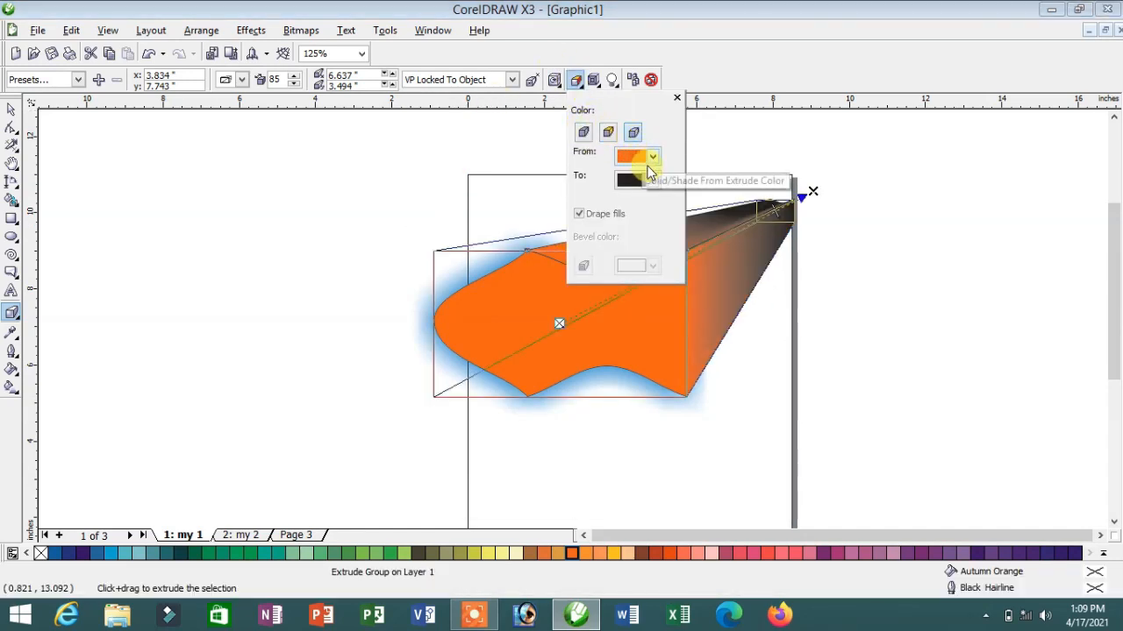
{"action": "left_click", "coordinate": [653, 180]}
{"action": "left_click", "coordinate": [645, 225]}
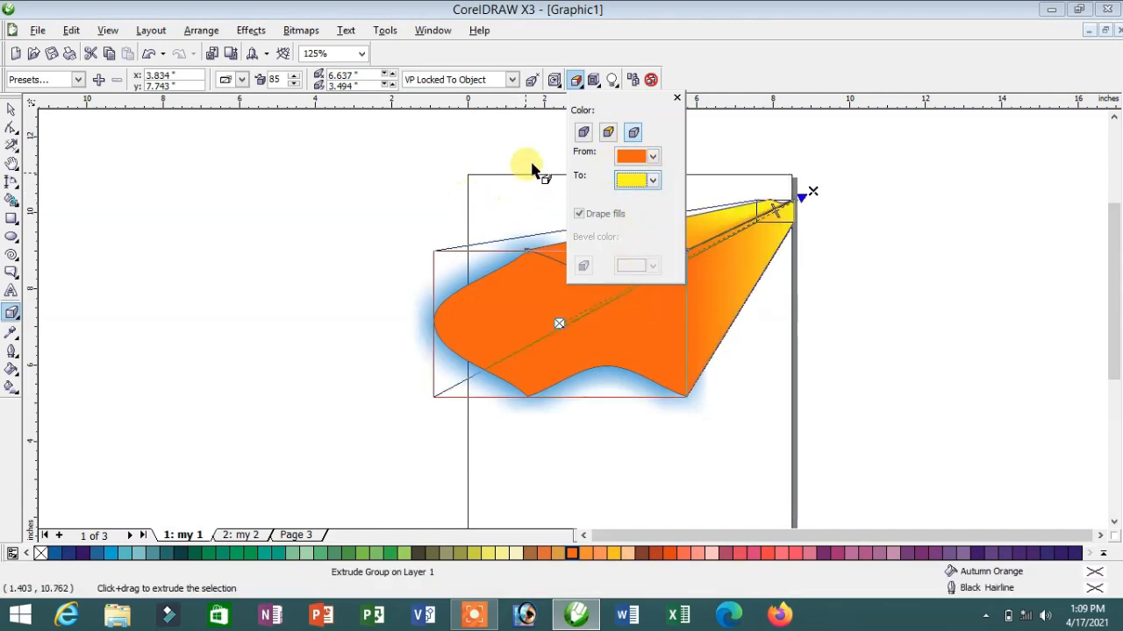
Apply a bevel to the extruded shape, show the bevel only, and set its depth to about 0.59 inches and angle to about 60.7°
{"action": "left_click", "coordinate": [594, 79]}
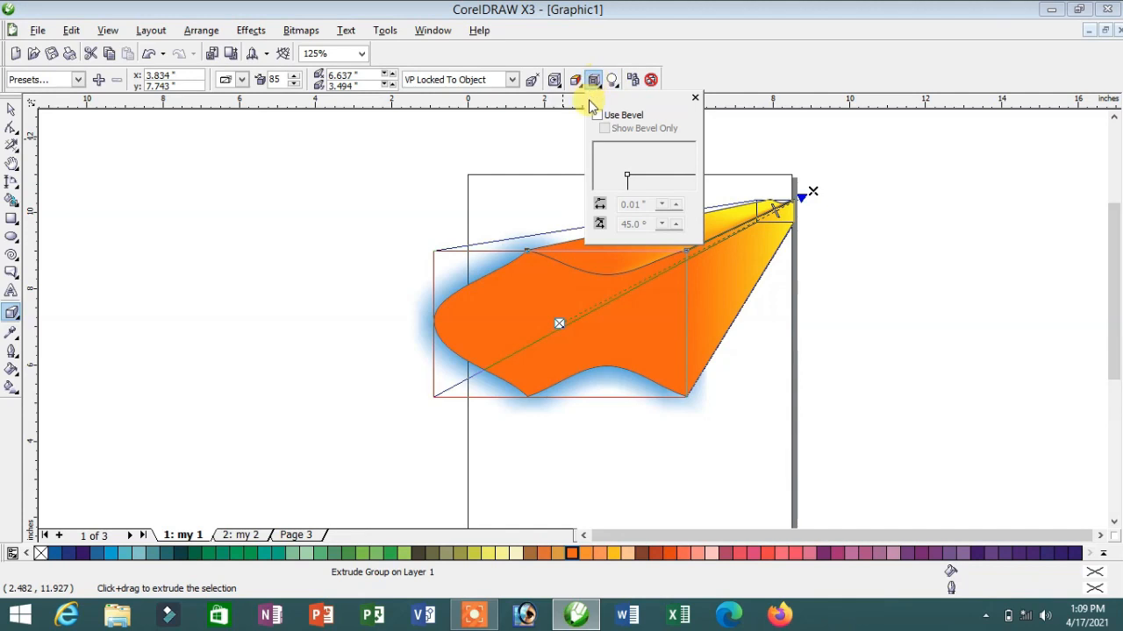
{"action": "left_click", "coordinate": [598, 115]}
{"action": "left_click", "coordinate": [820, 361]}
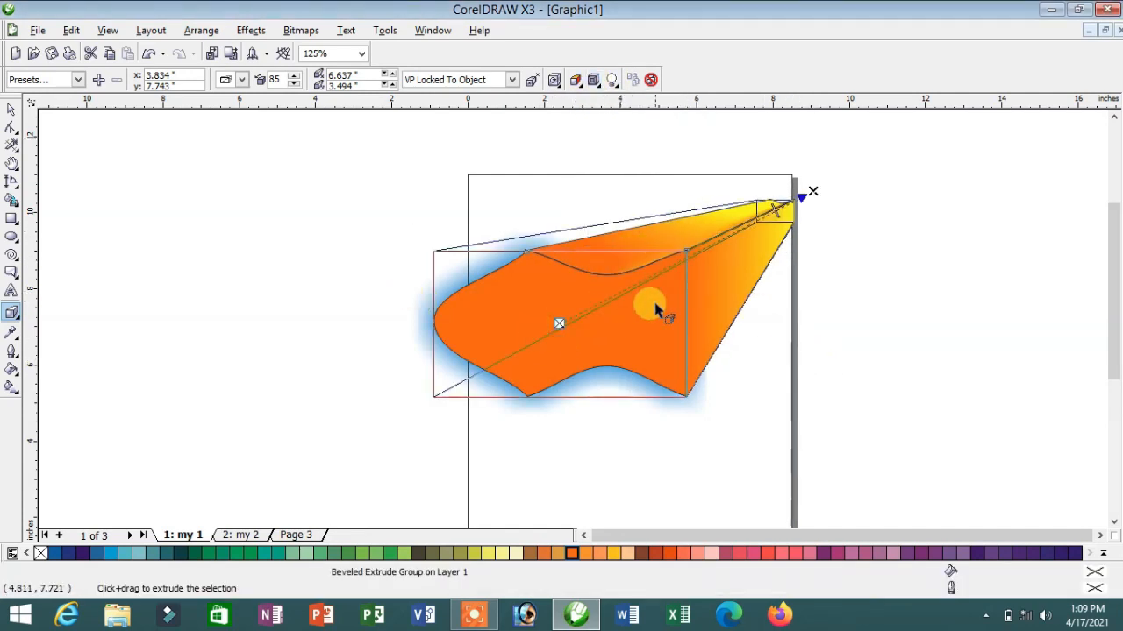
{"action": "left_click", "coordinate": [595, 81]}
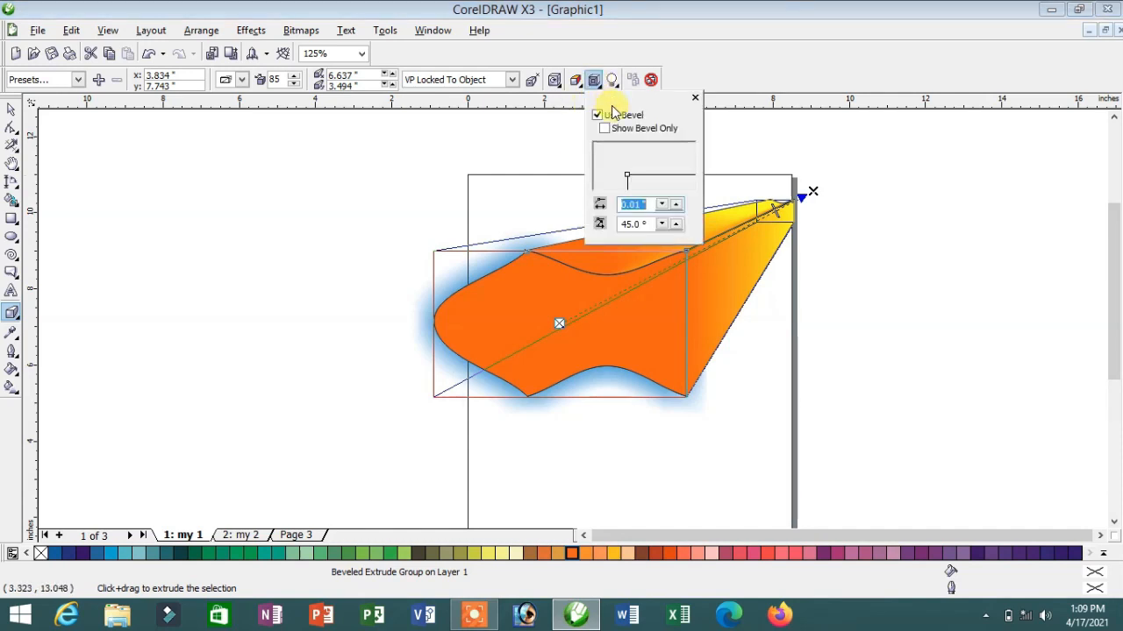
{"action": "left_click", "coordinate": [619, 130]}
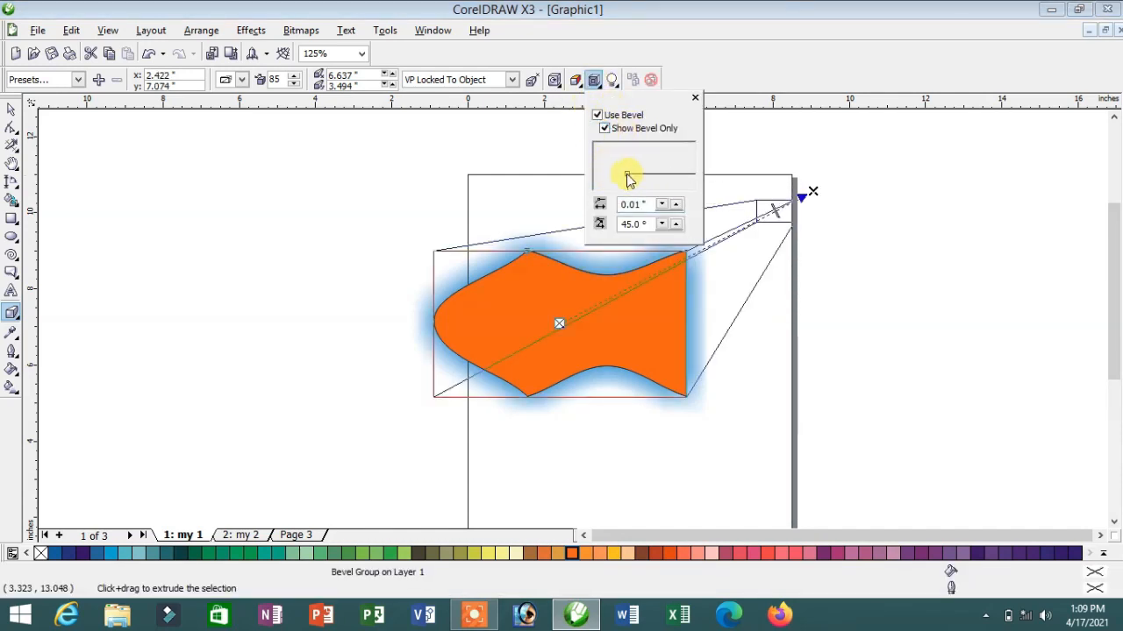
{"action": "left_click_drag", "start_coordinate": [659, 161], "coordinate": [664, 159]}
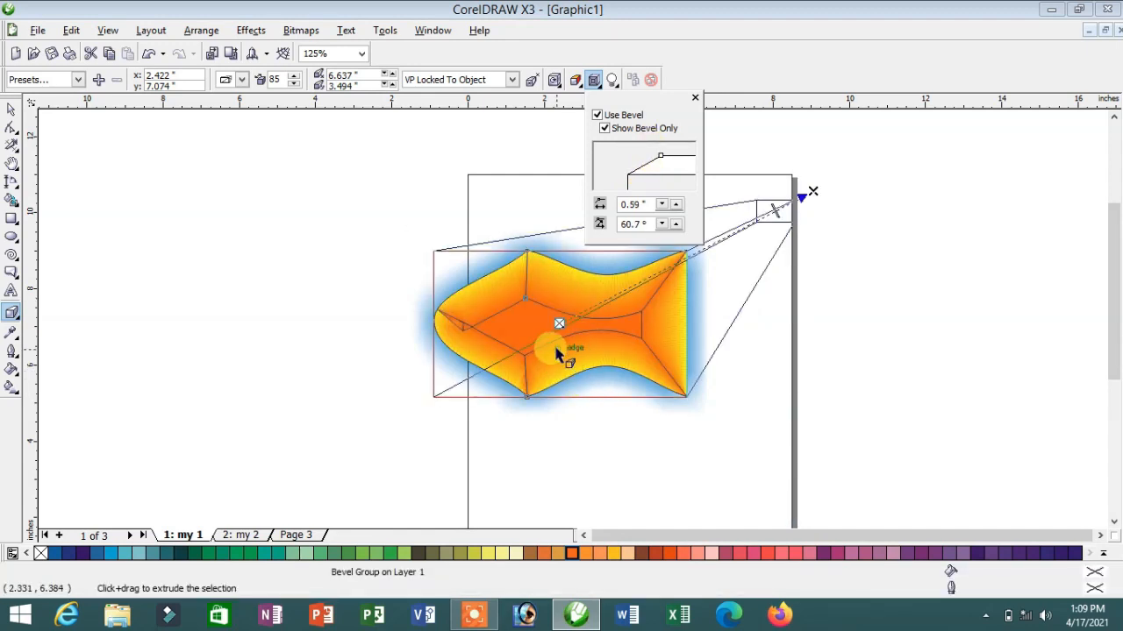
Switch the bevel off and back on to compare the extrusion, and leave it off
{"action": "left_click", "coordinate": [599, 116]}
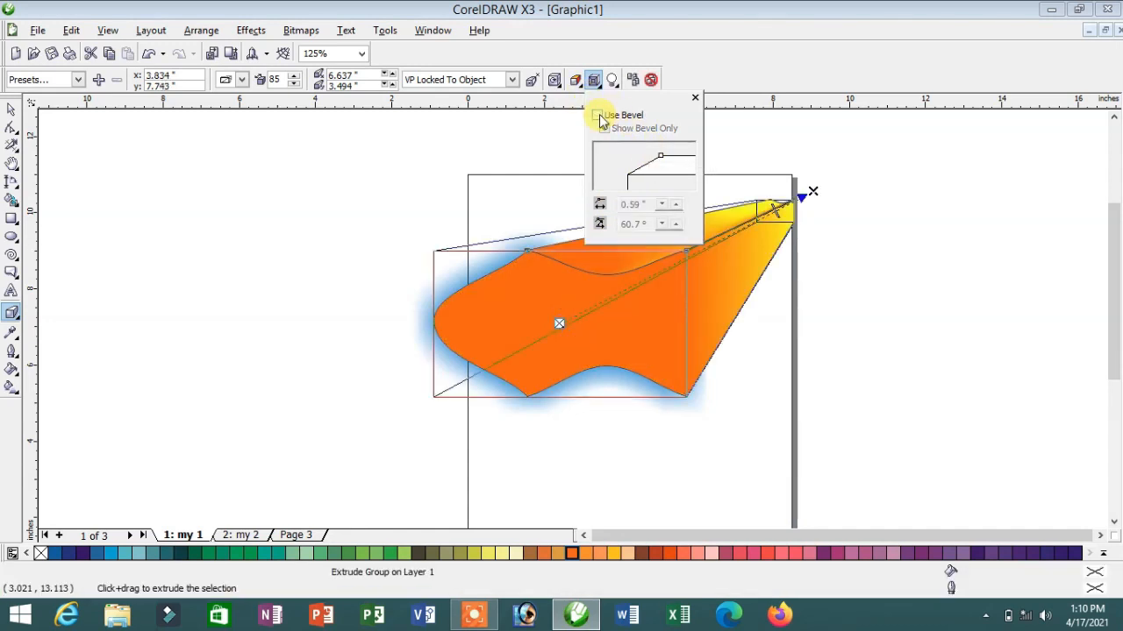
{"action": "left_click", "coordinate": [599, 118]}
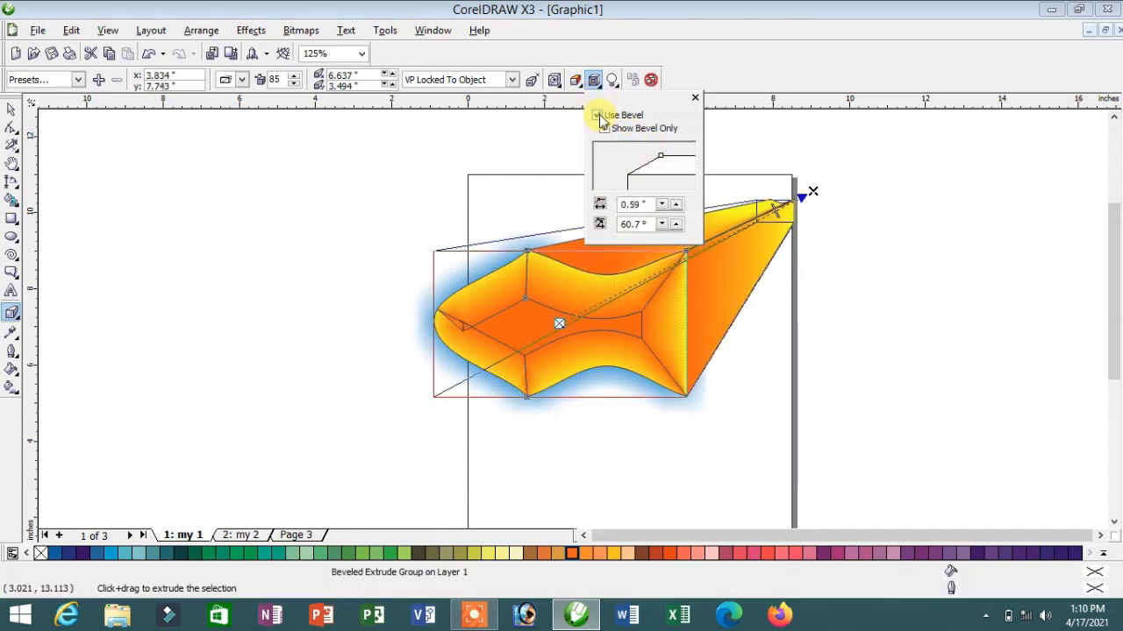
{"action": "left_click", "coordinate": [599, 115]}
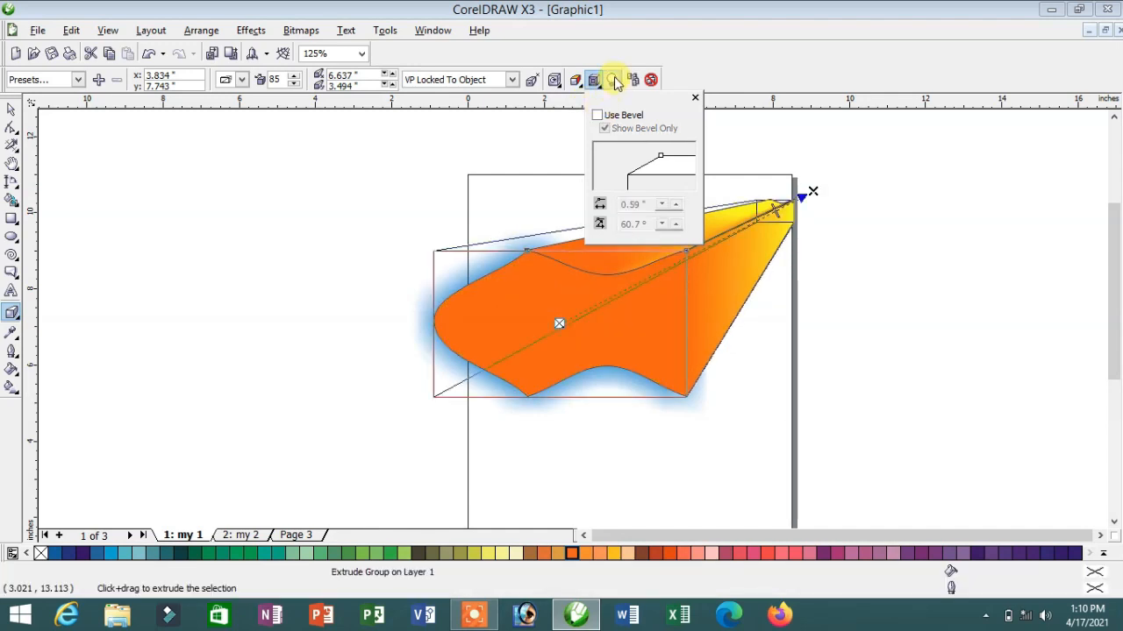
Light the extrusion with light source 1, and toggle light source 2, leaving it on at intensity 100
{"action": "left_click", "coordinate": [613, 80]}
{"action": "left_click", "coordinate": [621, 120]}
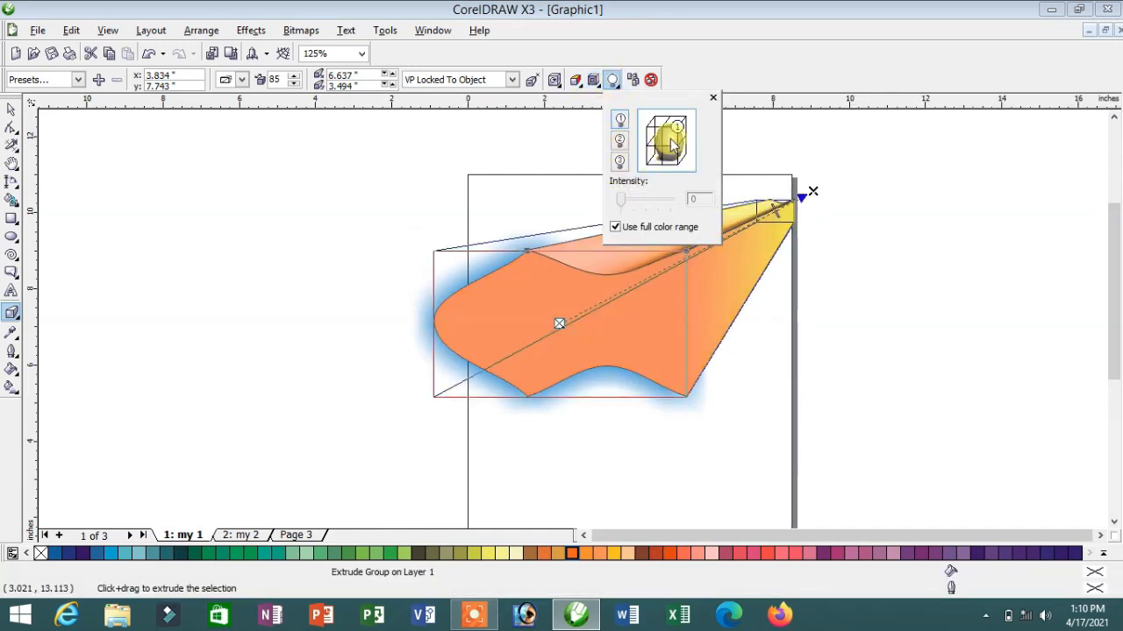
{"action": "left_click", "coordinate": [620, 142]}
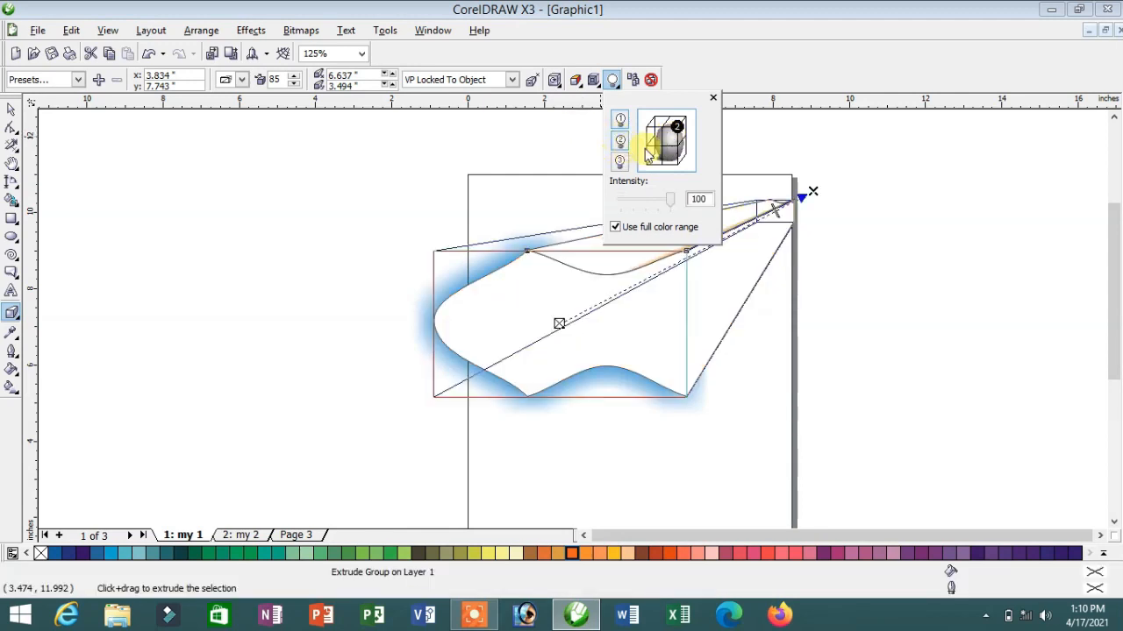
{"action": "left_click", "coordinate": [621, 143]}
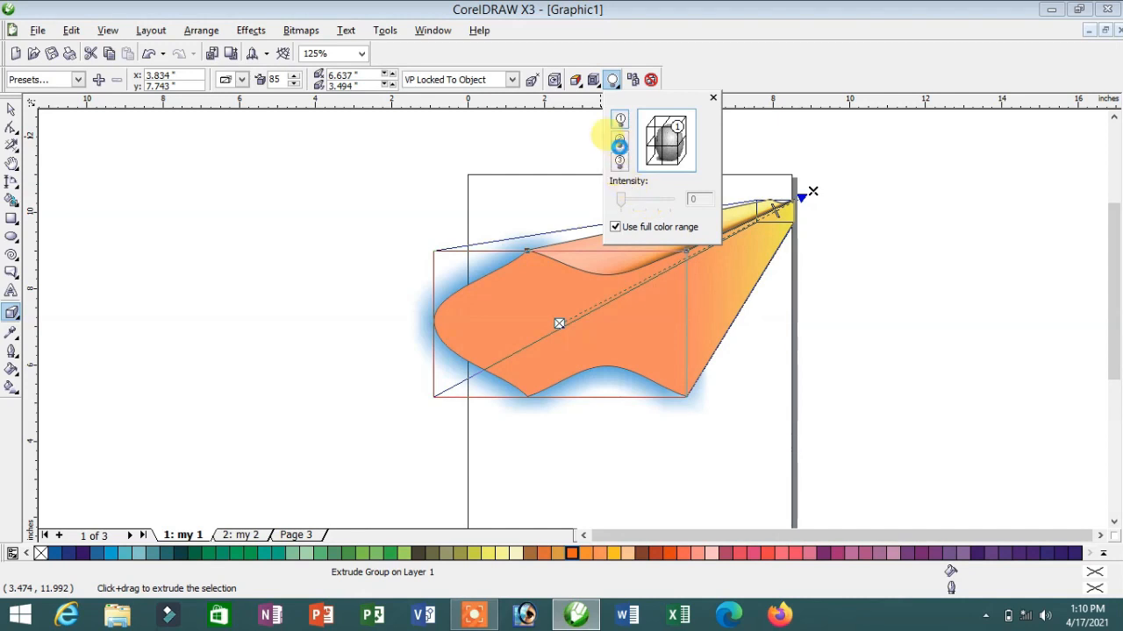
{"action": "left_click", "coordinate": [620, 143]}
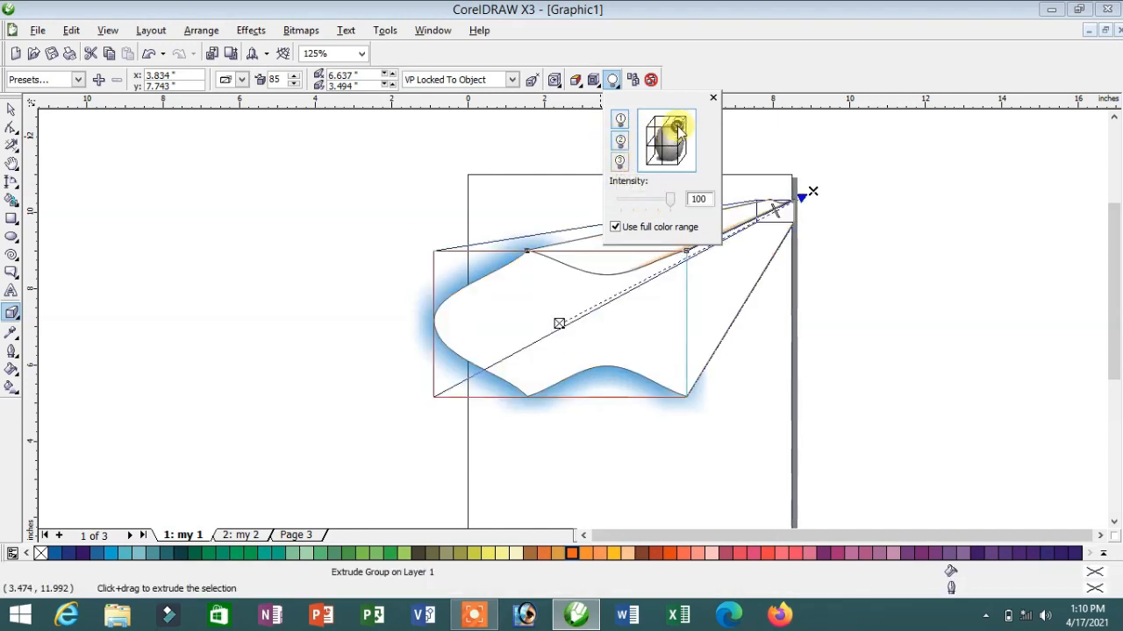
Move light source 2 to the upper-left corner of the lighting cube, and apply the Vector extrude4 preset to the shape
{"action": "left_click_drag", "start_coordinate": [678, 129], "coordinate": [653, 134]}
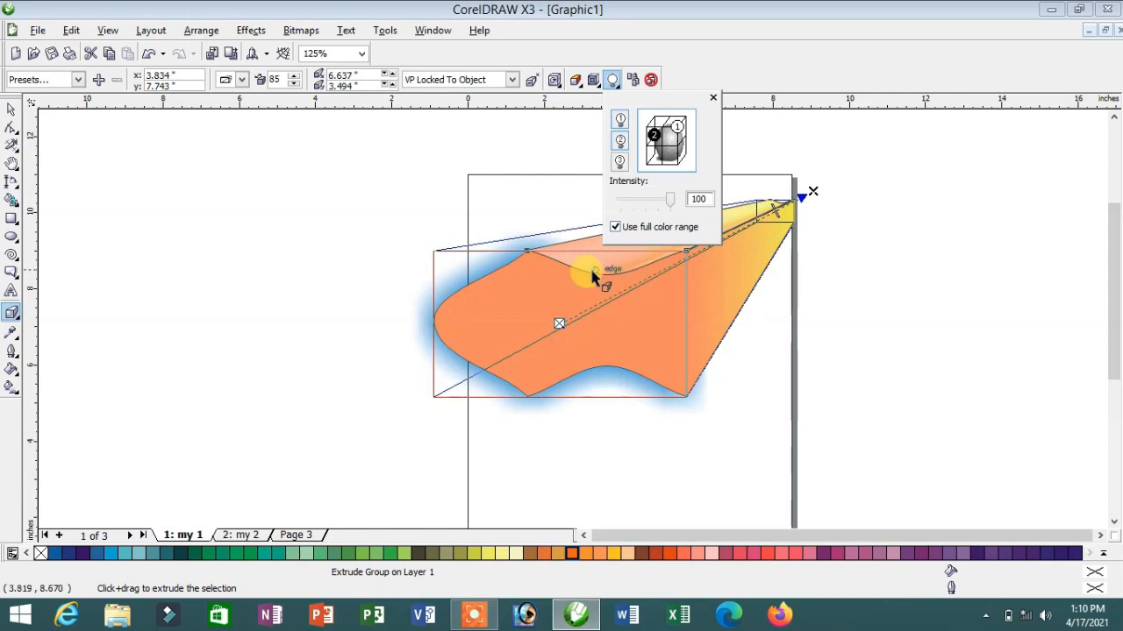
{"action": "left_click", "coordinate": [77, 79]}
{"action": "left_click", "coordinate": [77, 79]}
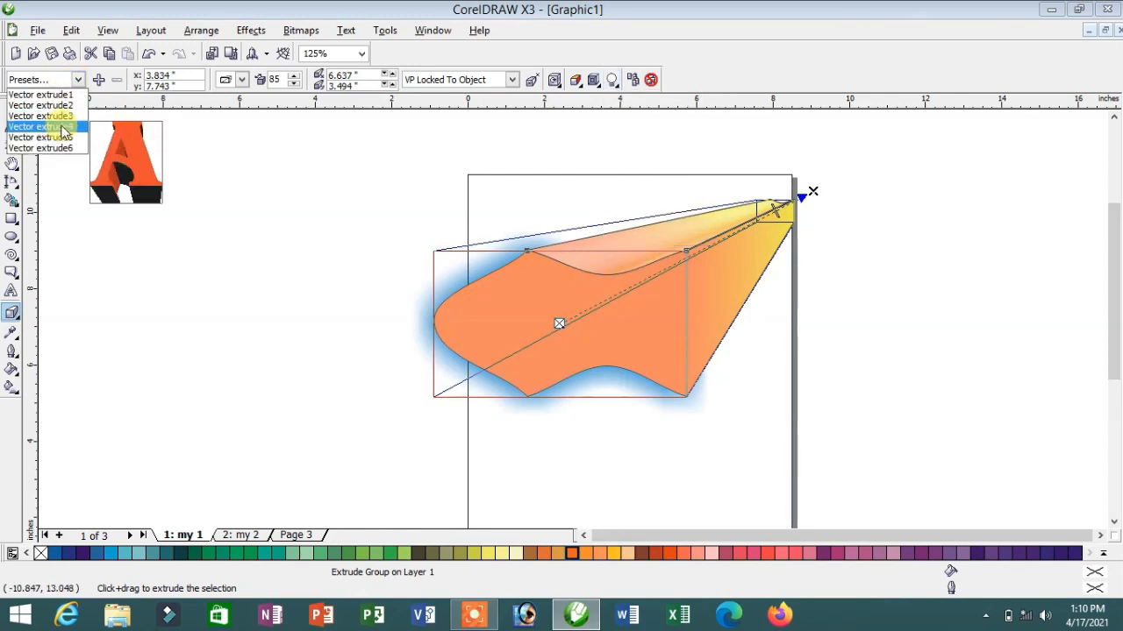
{"action": "left_click", "coordinate": [64, 131]}
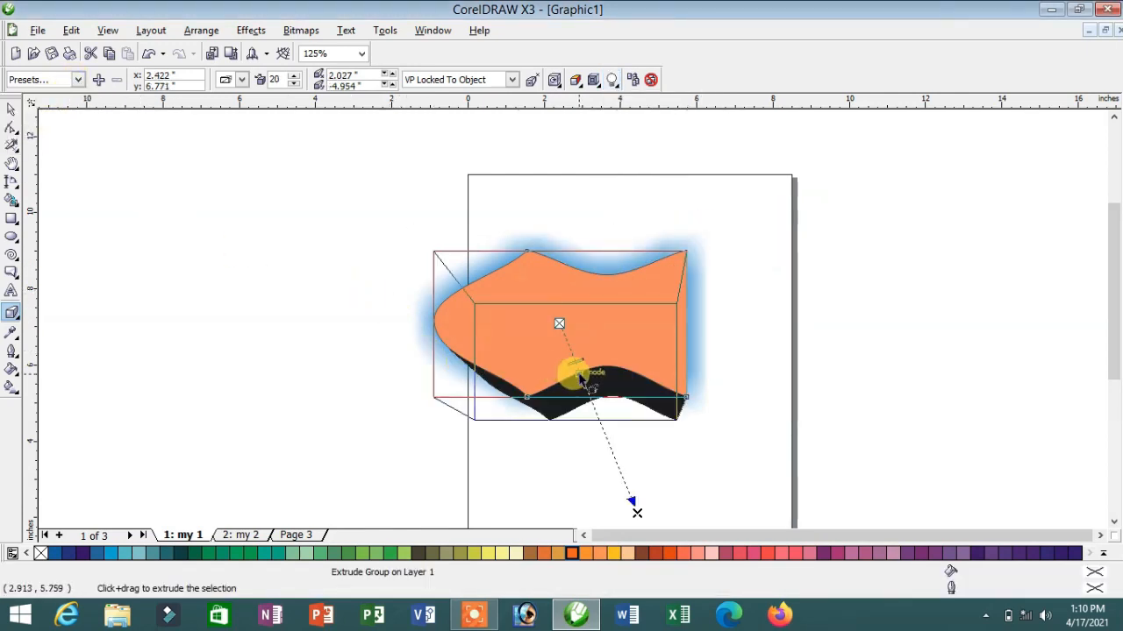
Deepen the extrusion to about 58, and rotate the extruded shape in 3D, leaving it tilted slightly counterclockwise
{"action": "left_click_drag", "start_coordinate": [580, 367], "coordinate": [588, 439]}
{"action": "scroll", "coordinate": [588, 439], "scroll_direction": "down", "scroll_amount": 1}
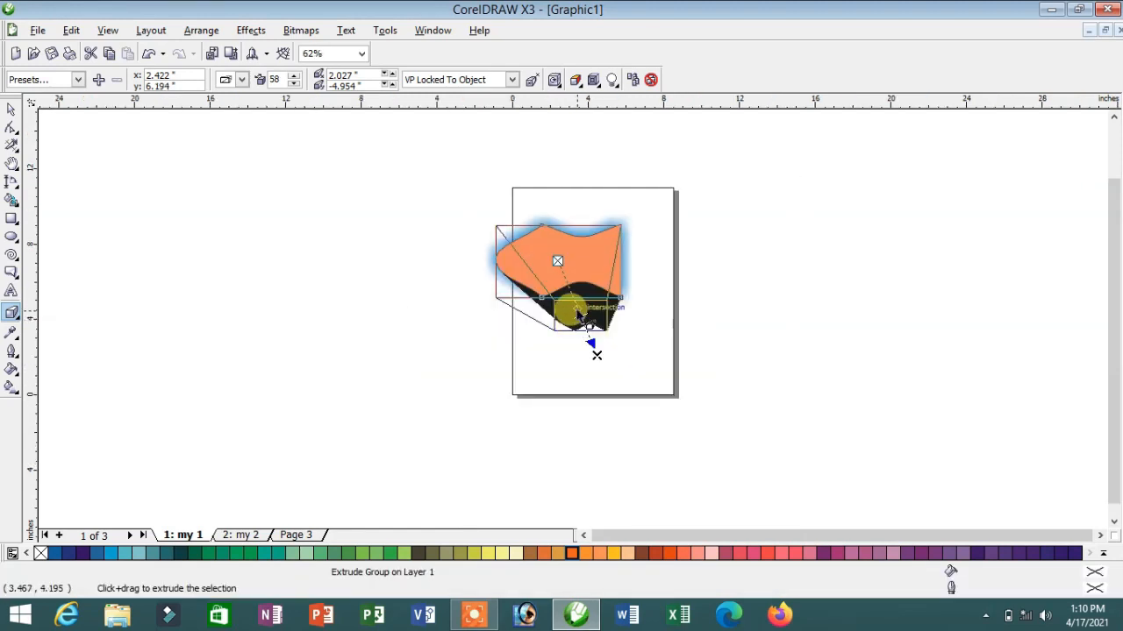
{"action": "left_click", "coordinate": [582, 307]}
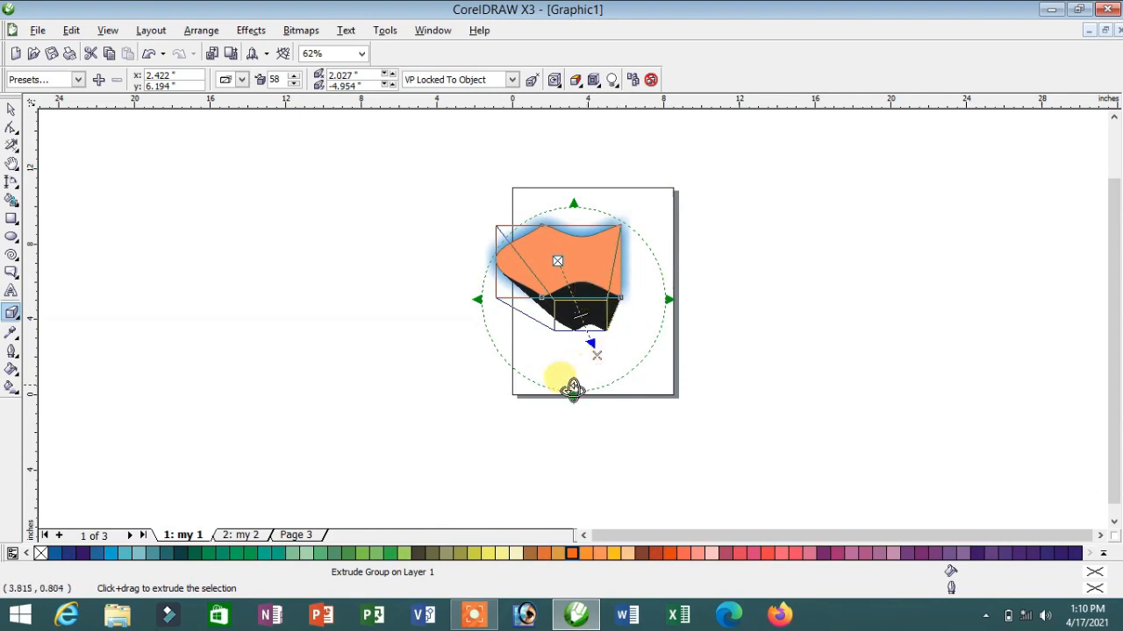
{"action": "left_click_drag", "start_coordinate": [570, 392], "coordinate": [466, 296]}
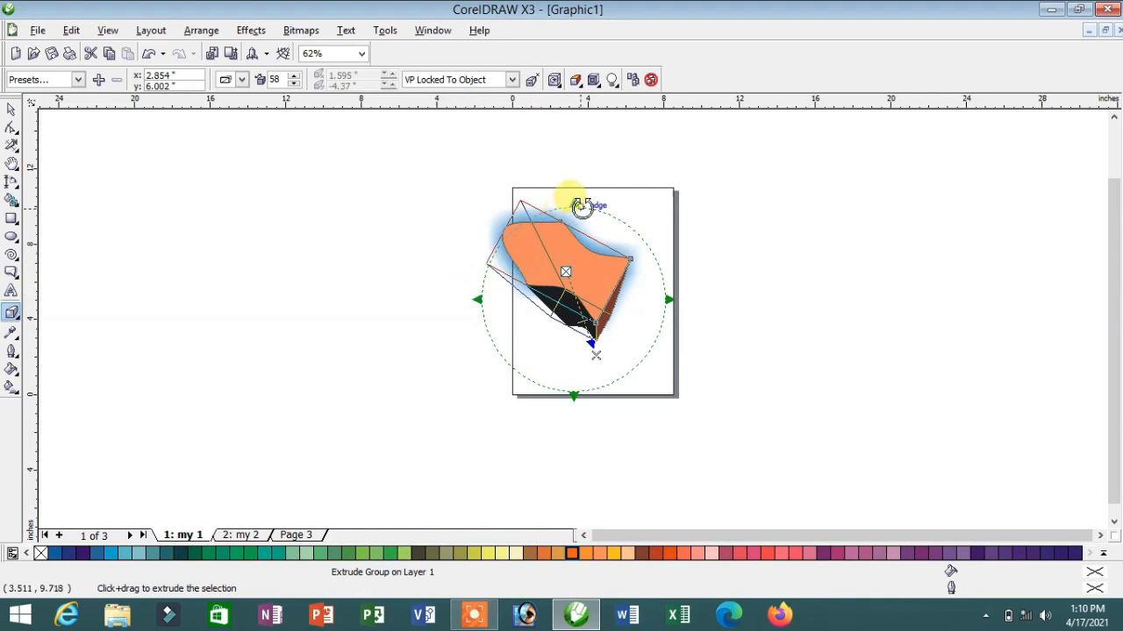
{"action": "left_click_drag", "start_coordinate": [572, 206], "coordinate": [497, 230]}
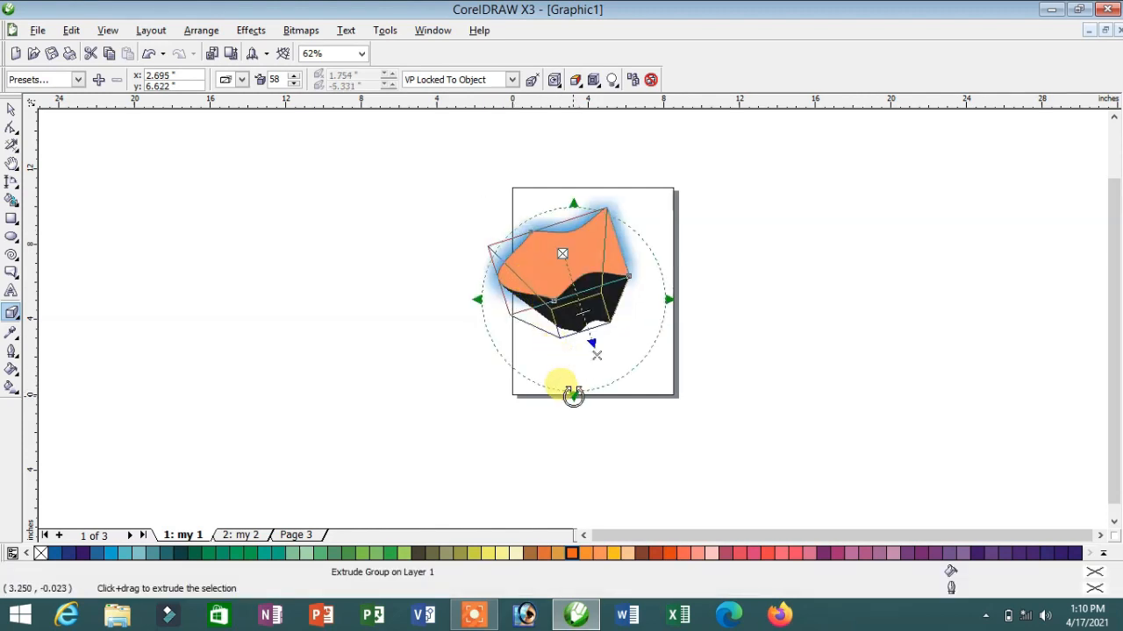
{"action": "left_click_drag", "start_coordinate": [573, 395], "coordinate": [589, 306]}
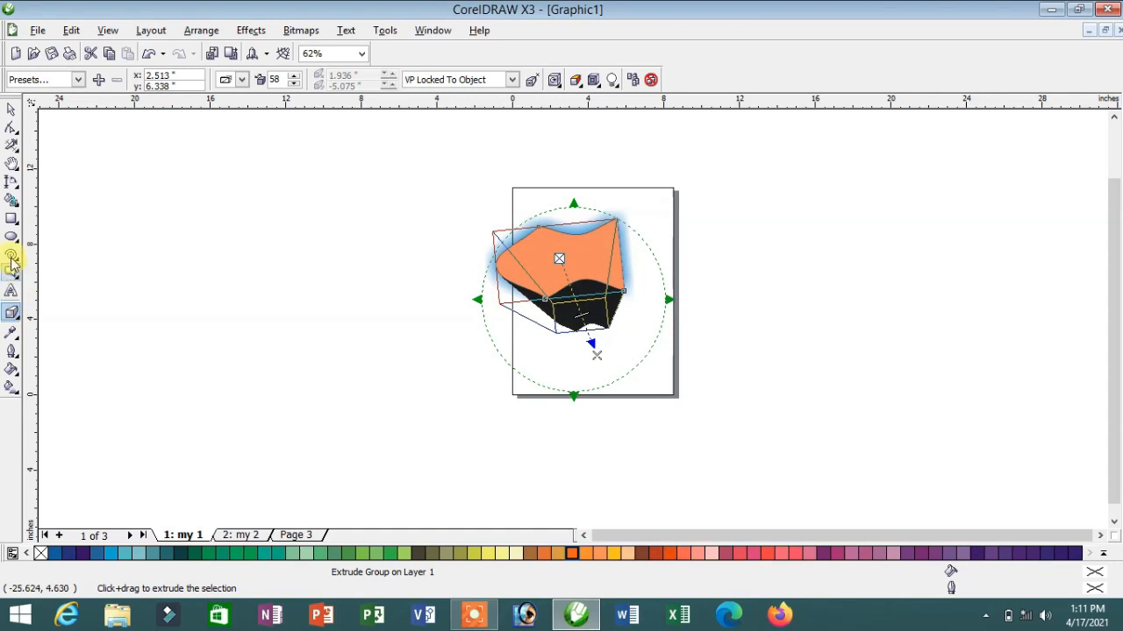
Add the artistic text CHIP in 24 pt Arial on the empty area beside the page, and extrude it with a vector extrude preset
{"action": "left_click", "coordinate": [12, 290]}
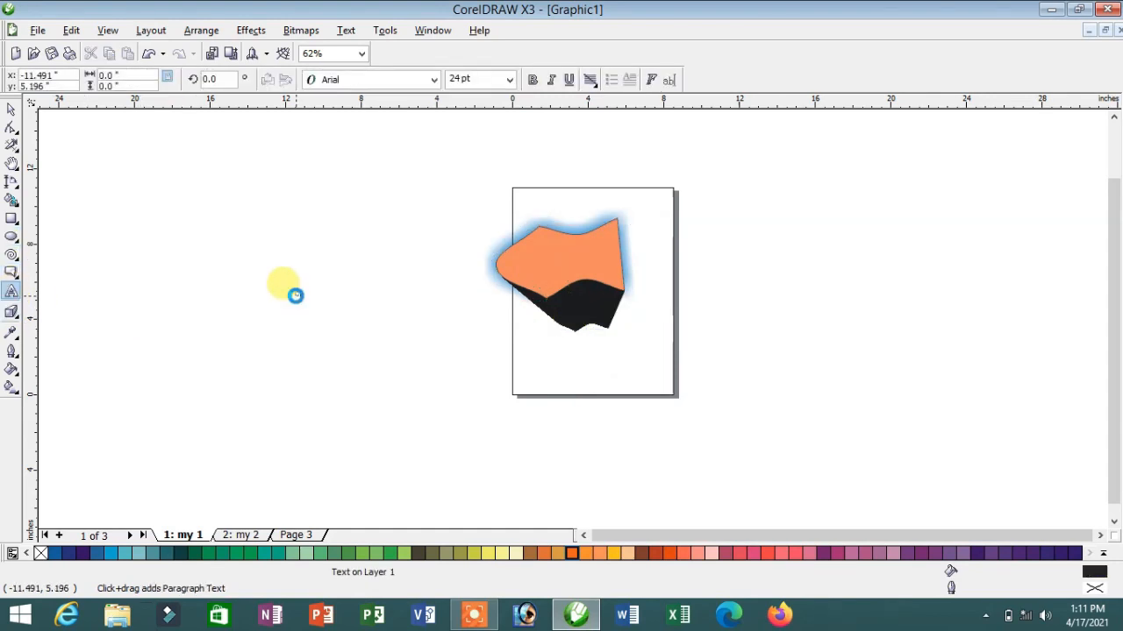
{"action": "left_click", "coordinate": [294, 295]}
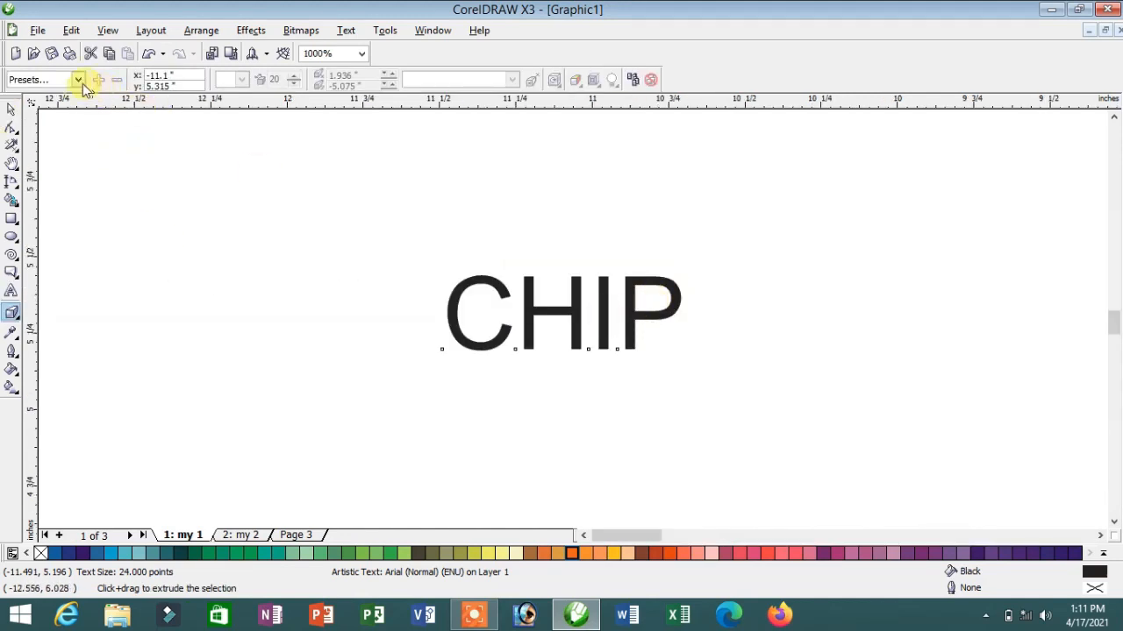
{"action": "left_click", "coordinate": [77, 79]}
{"action": "left_click", "coordinate": [35, 129]}
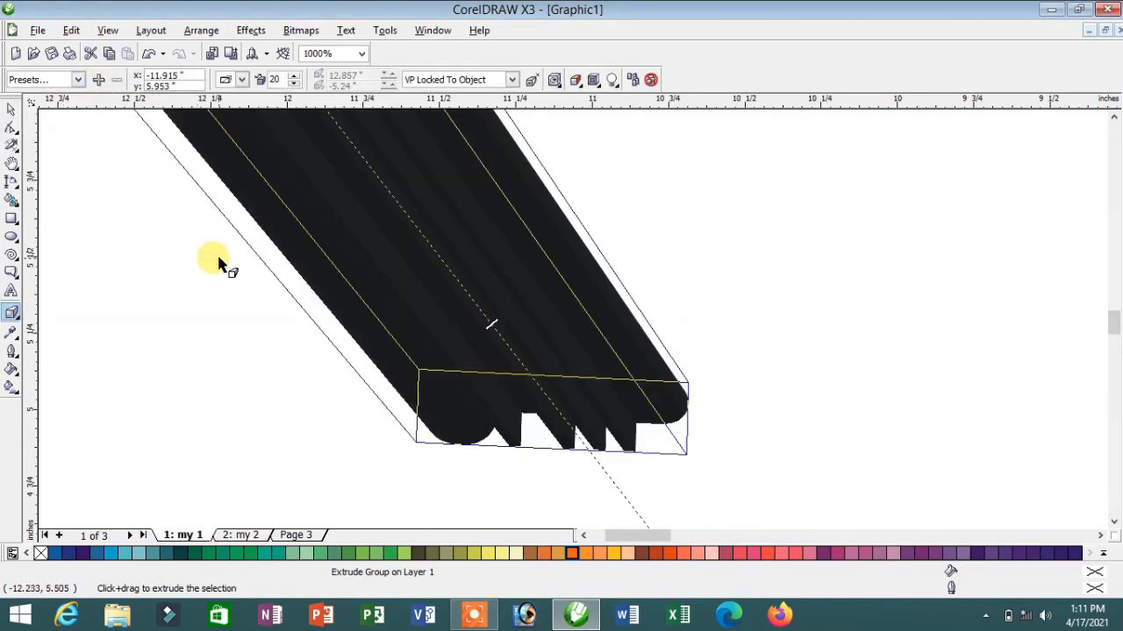
Shorten the CHIP text's extrusion to a depth of about 10
{"action": "scroll", "coordinate": [573, 321], "scroll_direction": "down", "scroll_amount": 4}
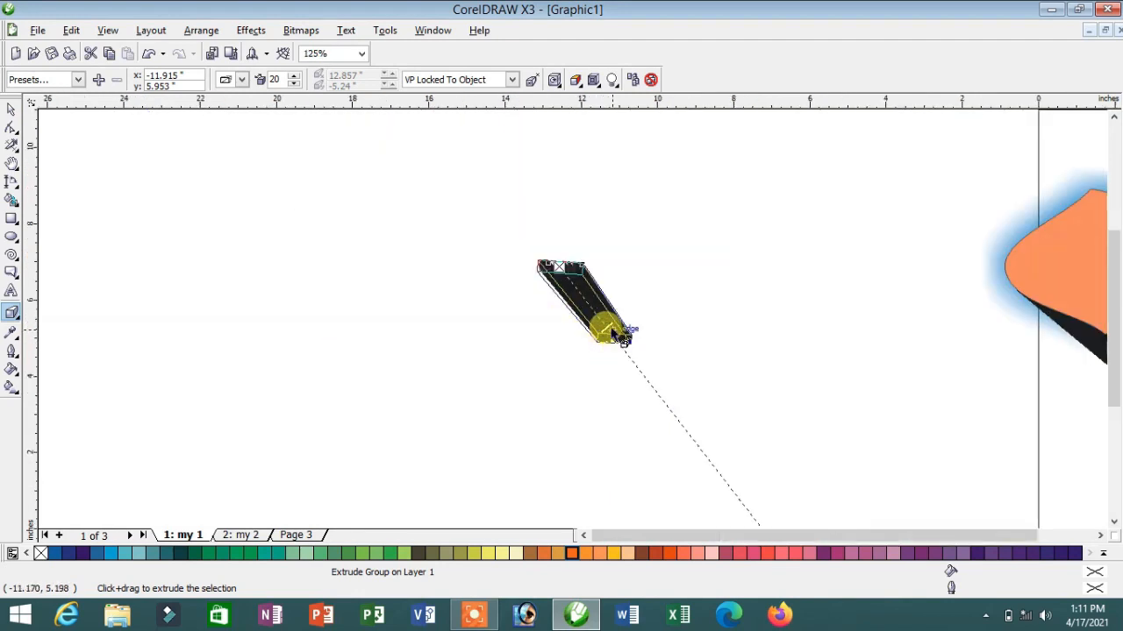
{"action": "left_click_drag", "start_coordinate": [611, 335], "coordinate": [640, 346]}
{"action": "scroll", "coordinate": [639, 345], "scroll_direction": "up", "scroll_amount": 4}
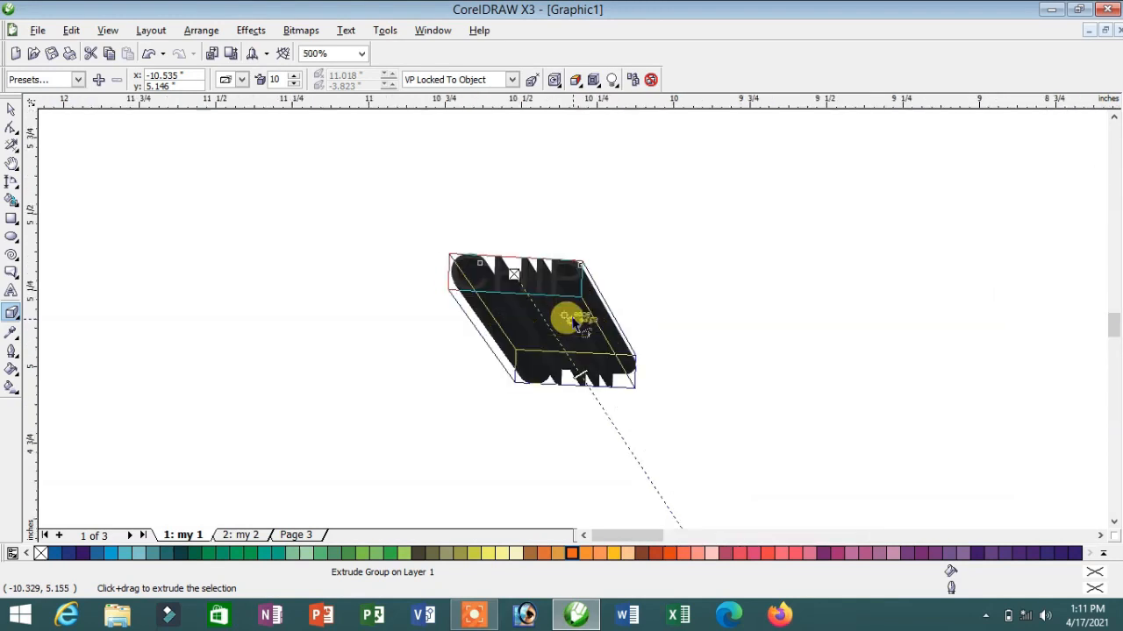
Try a solid fill on the CHIP extrusion, and replace it with color shading from blue to orange-red
{"action": "left_click", "coordinate": [577, 81]}
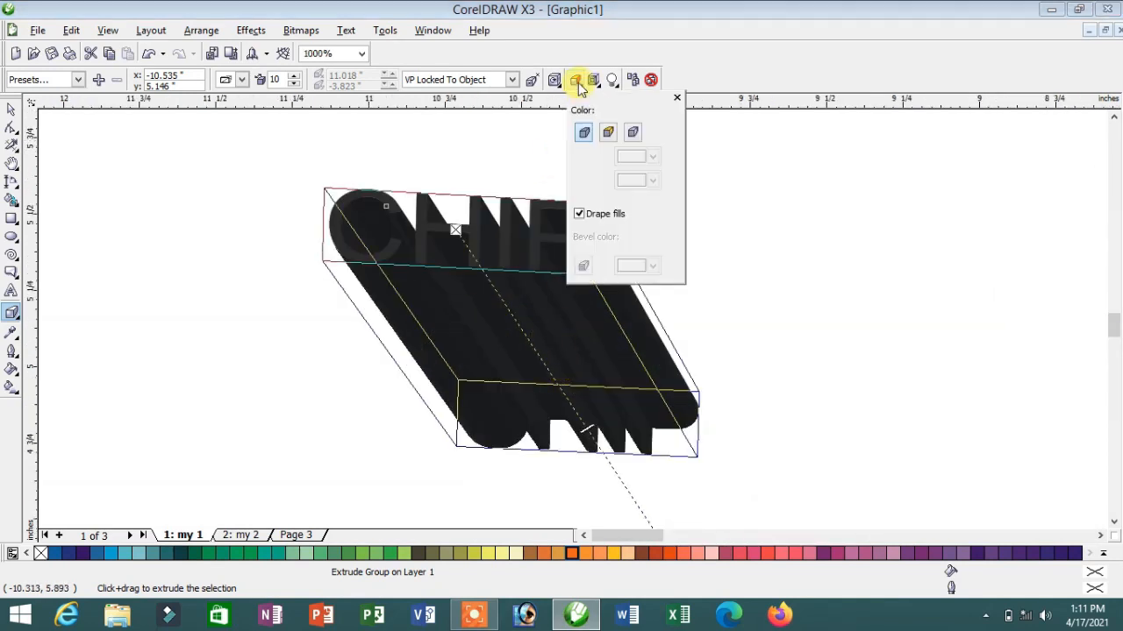
{"action": "left_click", "coordinate": [607, 132]}
{"action": "left_click", "coordinate": [653, 163]}
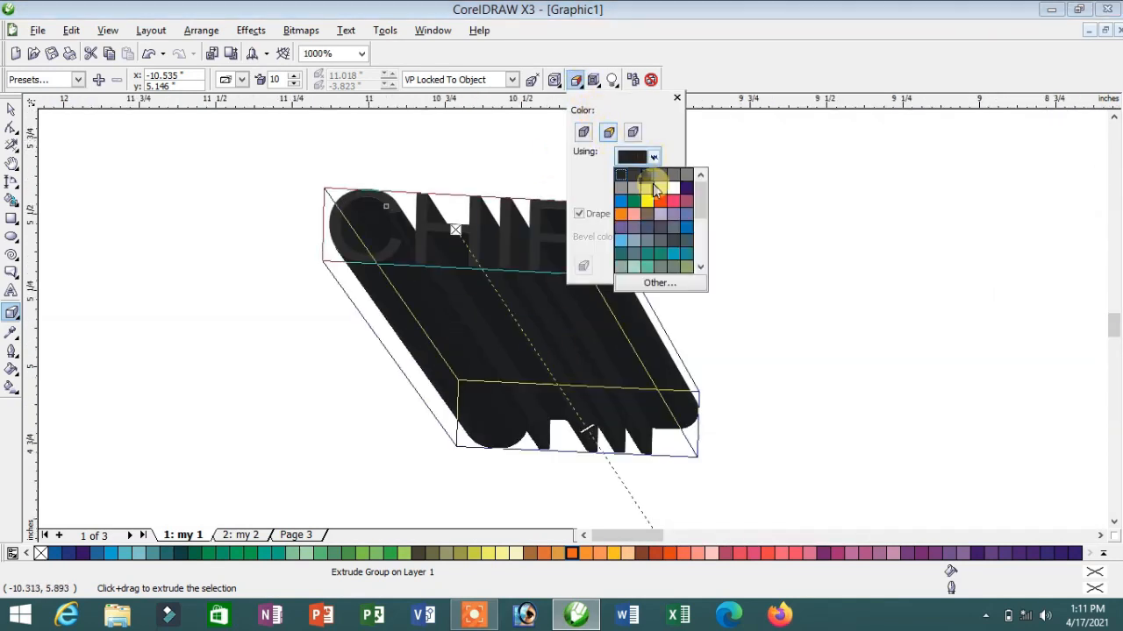
{"action": "left_click", "coordinate": [646, 185]}
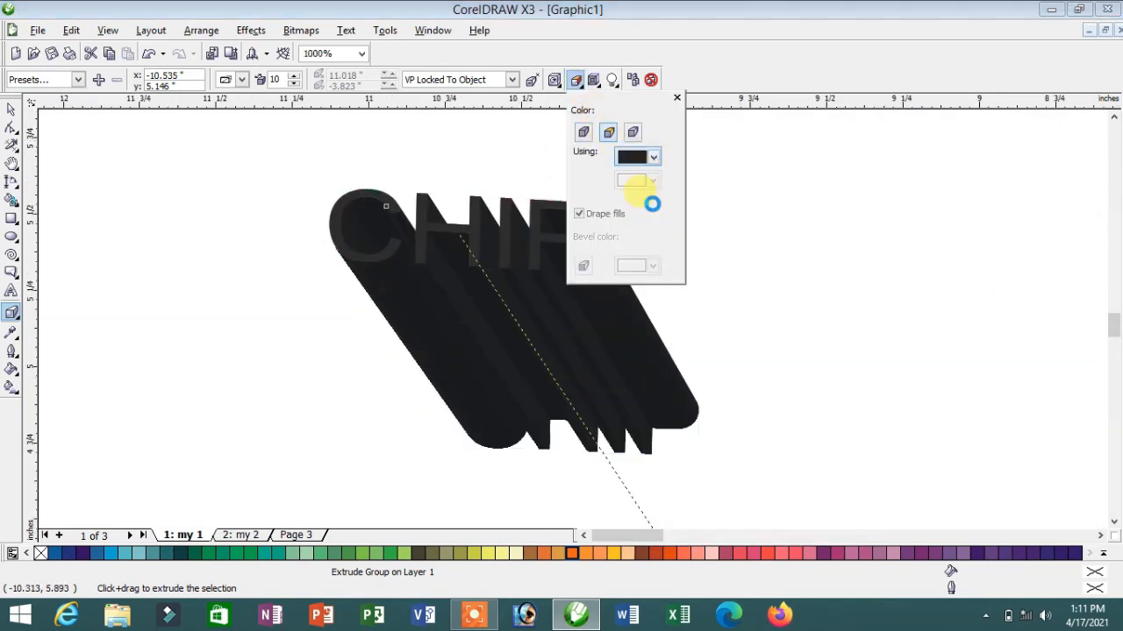
{"action": "left_click", "coordinate": [633, 132]}
{"action": "left_click", "coordinate": [654, 180]}
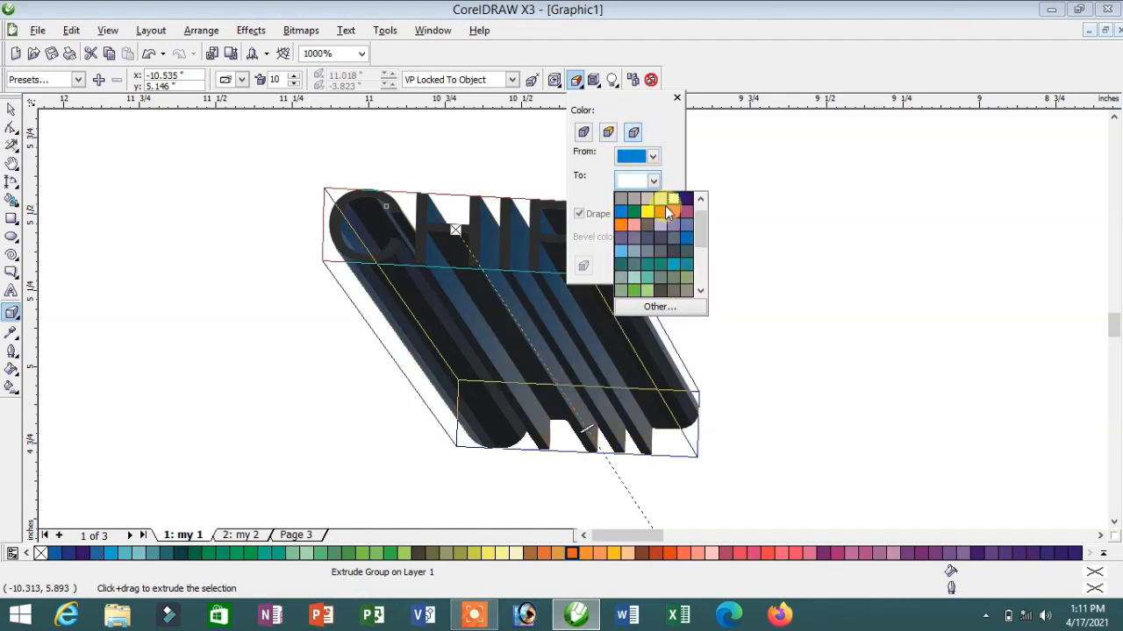
{"action": "left_click", "coordinate": [664, 212]}
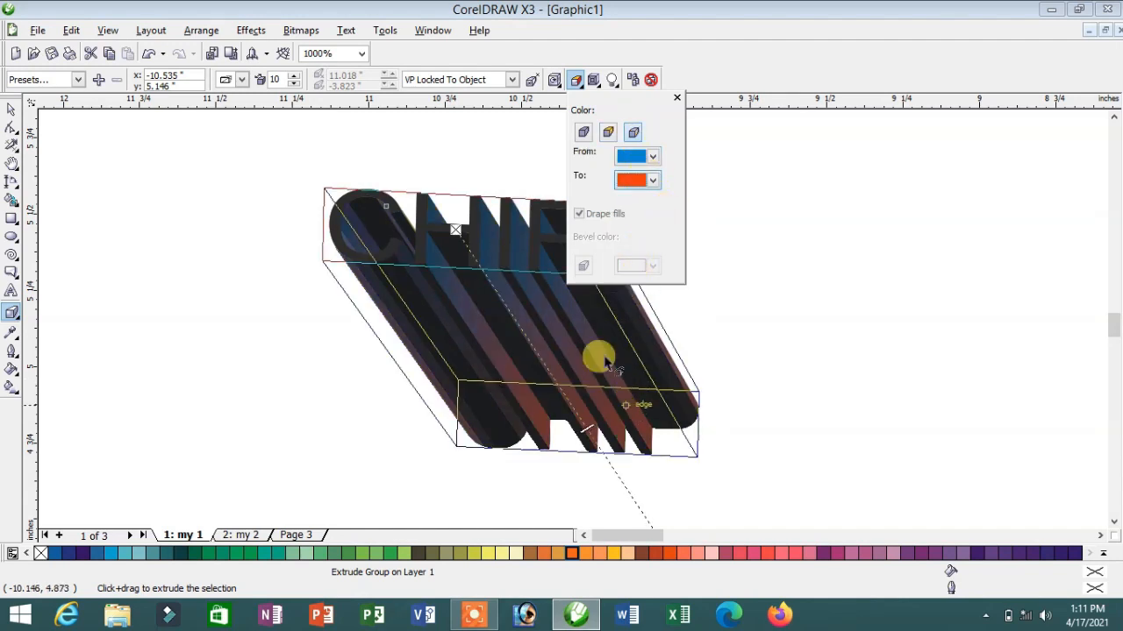
Rotate the CHIP extrusion in 3D so its depth runs out sideways, and deselect it to inspect the letters up close
{"action": "left_click", "coordinate": [555, 82]}
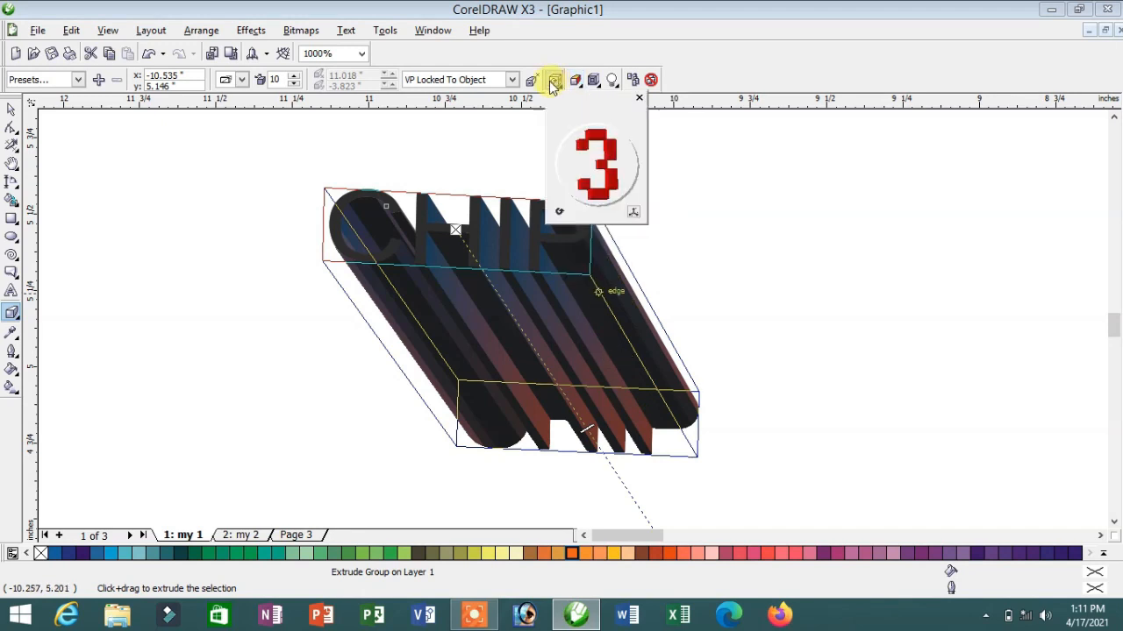
{"action": "left_click_drag", "start_coordinate": [600, 160], "coordinate": [588, 196]}
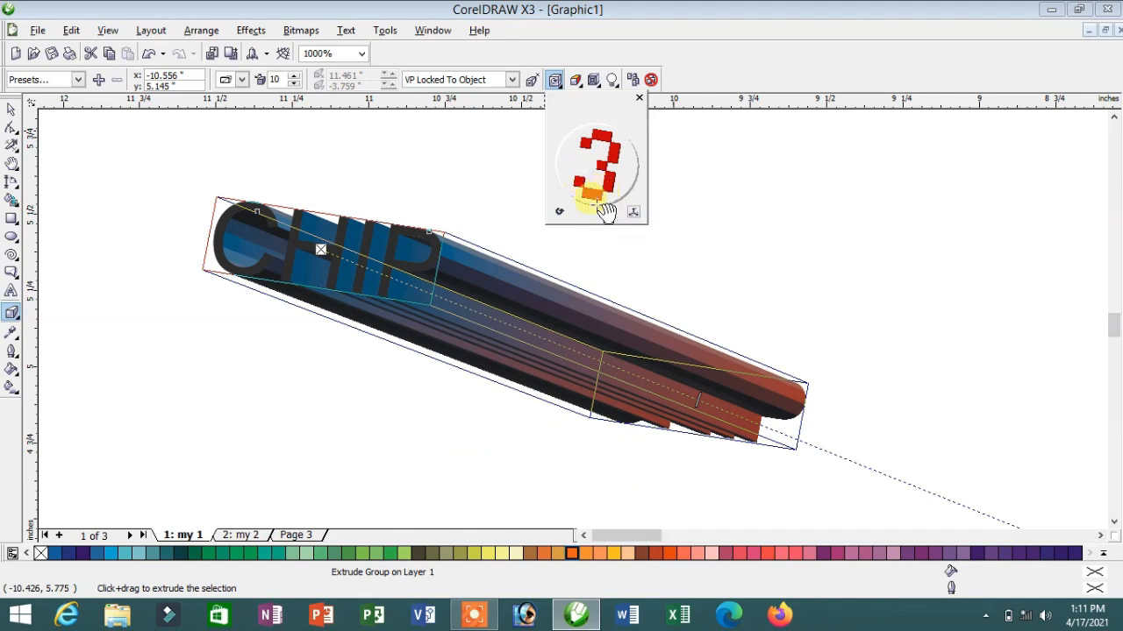
{"action": "left_click", "coordinate": [13, 111]}
{"action": "left_click", "coordinate": [211, 270]}
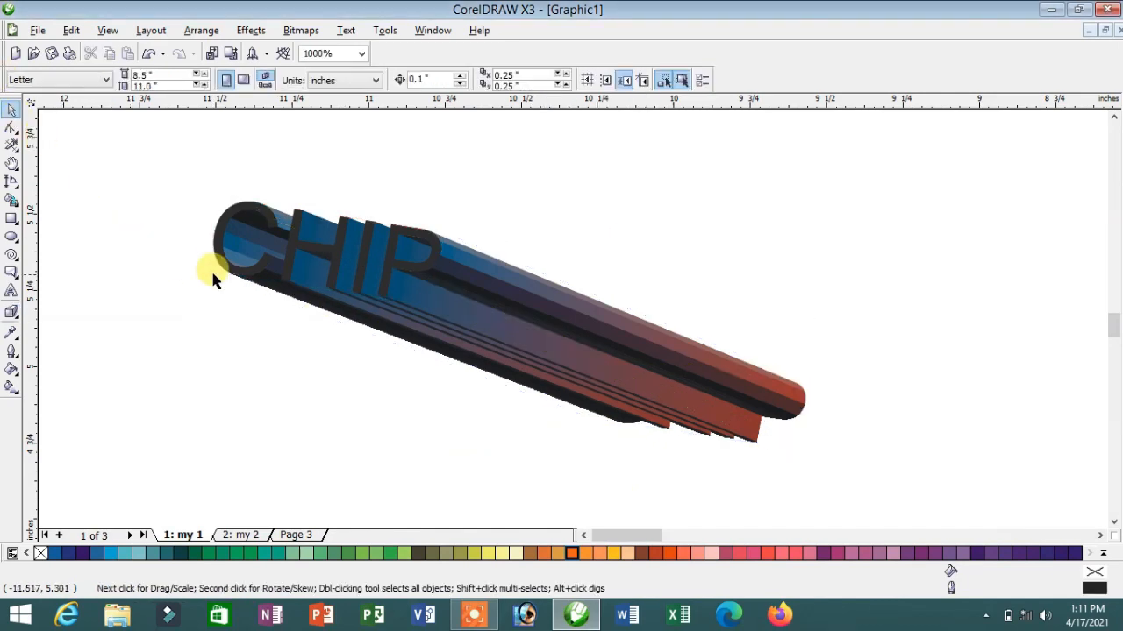
{"action": "scroll", "coordinate": [574, 323], "scroll_direction": "up", "scroll_amount": 2}
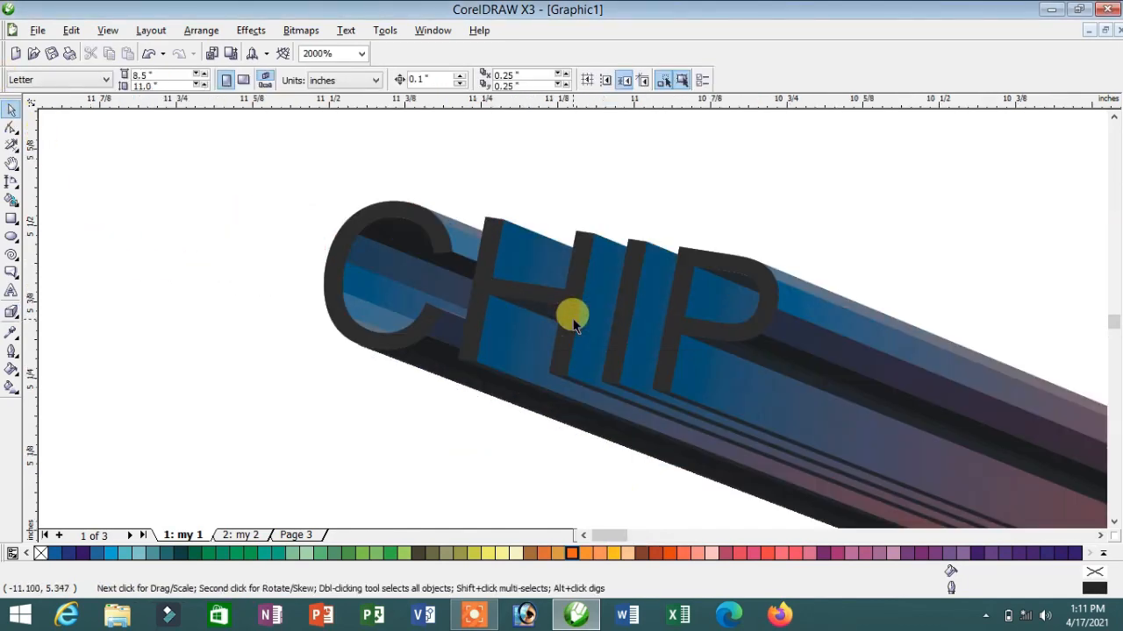
{"action": "scroll", "coordinate": [573, 322], "scroll_direction": "down", "scroll_amount": 4}
Draw a rectangle about 9.6 by 7.7 inches over the orange extruded shape, and fill it with Deep Navy Blue
{"action": "left_click", "coordinate": [12, 311]}
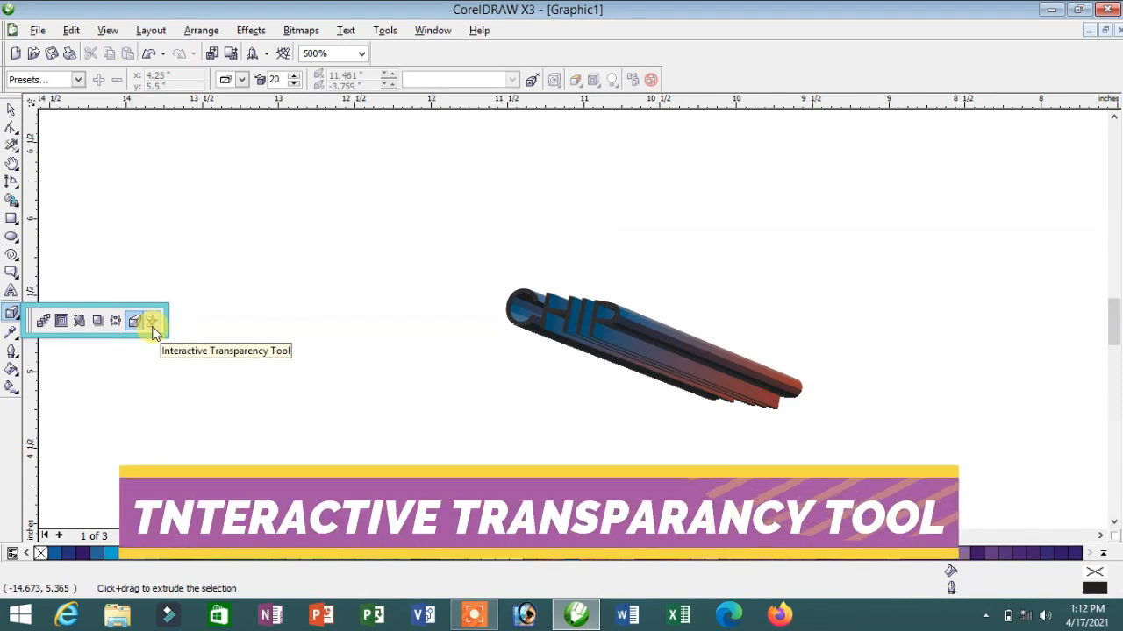
{"action": "left_click", "coordinate": [153, 326]}
{"action": "scroll", "coordinate": [646, 358], "scroll_direction": "down", "scroll_amount": 2}
{"action": "scroll", "coordinate": [576, 320], "scroll_direction": "down", "scroll_amount": 1}
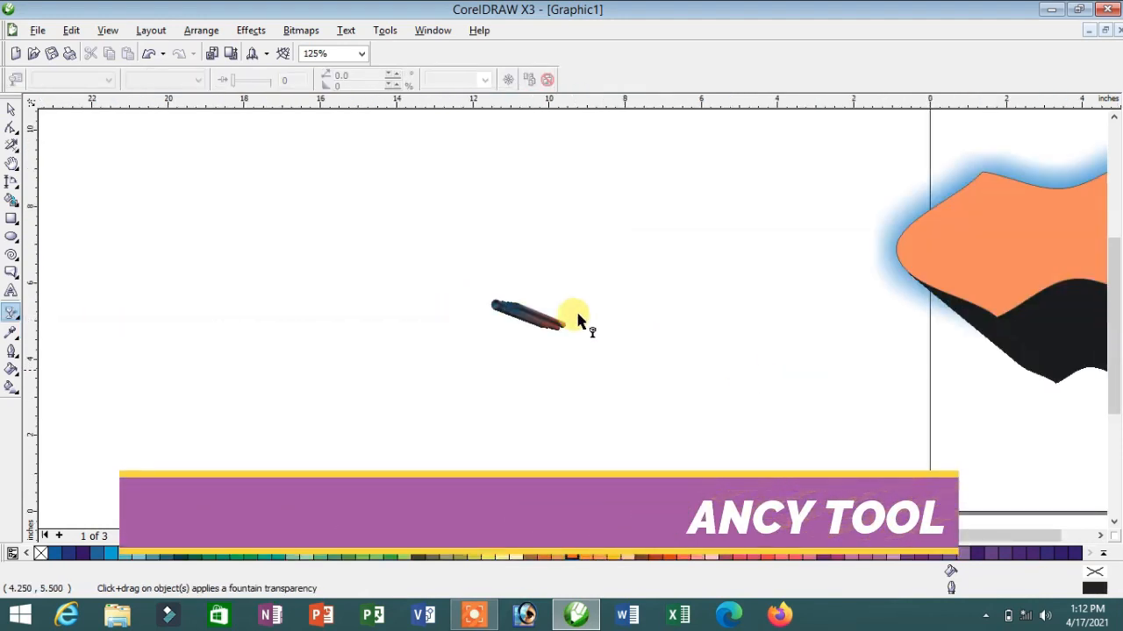
{"action": "scroll", "coordinate": [742, 372], "scroll_direction": "down", "scroll_amount": 1}
{"action": "scroll", "coordinate": [734, 298], "scroll_direction": "down", "scroll_amount": 1}
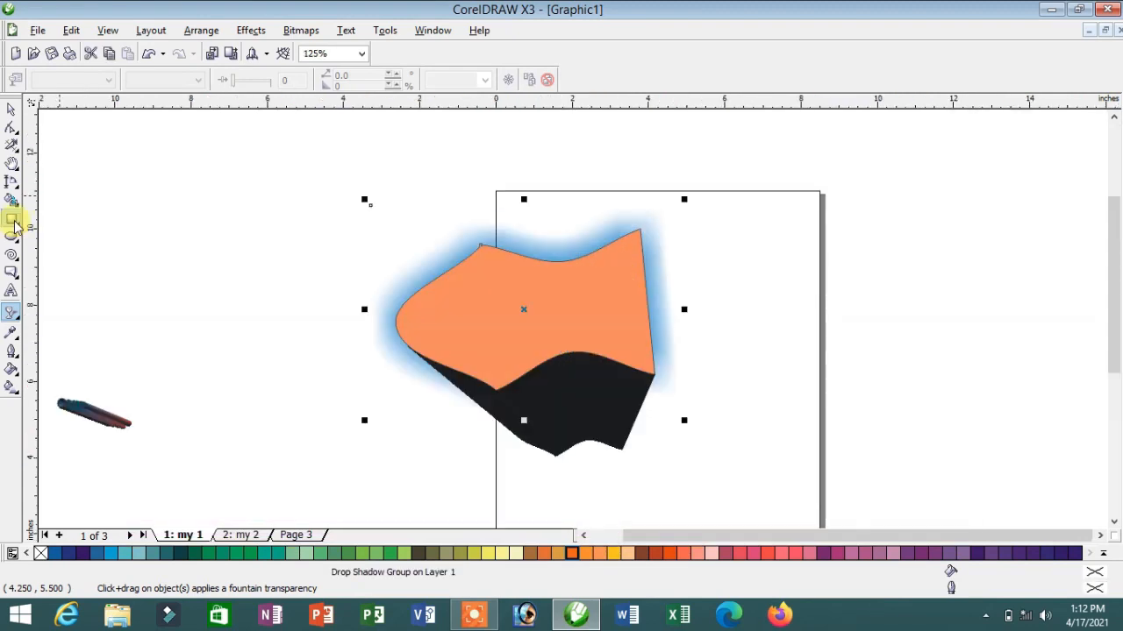
{"action": "left_click", "coordinate": [12, 220]}
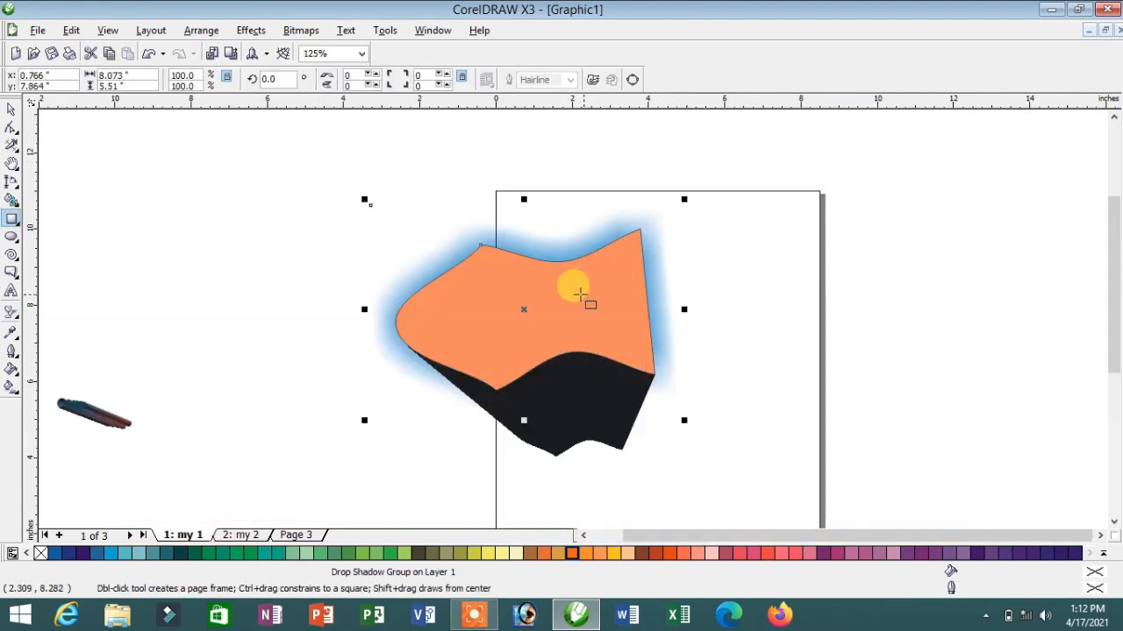
{"action": "left_click_drag", "start_coordinate": [349, 196], "coordinate": [714, 490]}
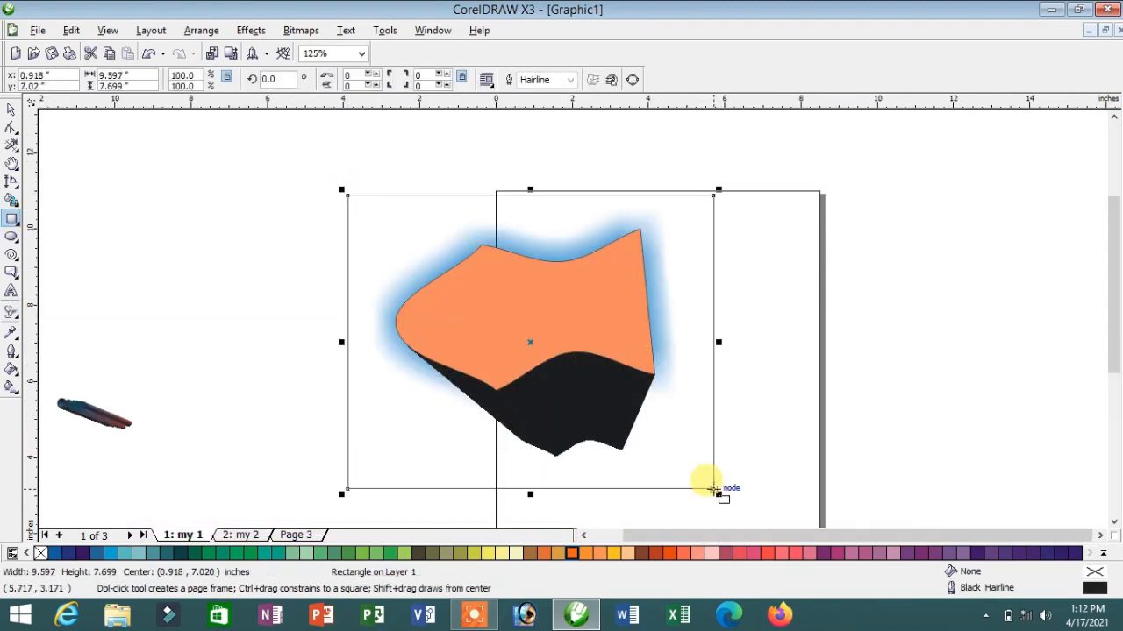
{"action": "left_click", "coordinate": [564, 554]}
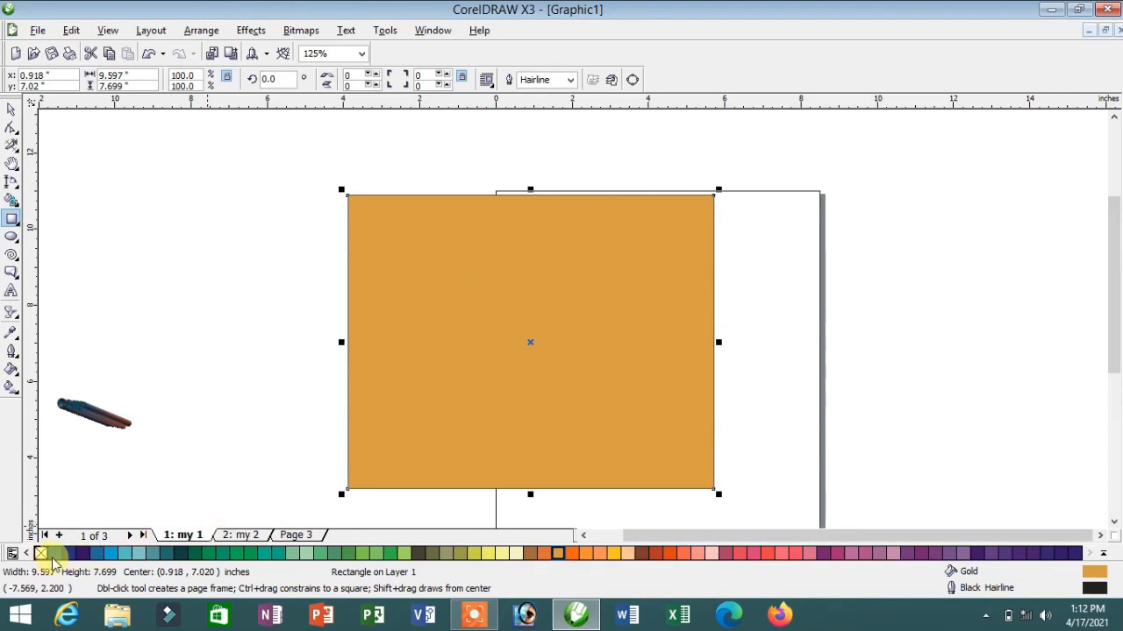
{"action": "left_click", "coordinate": [84, 553]}
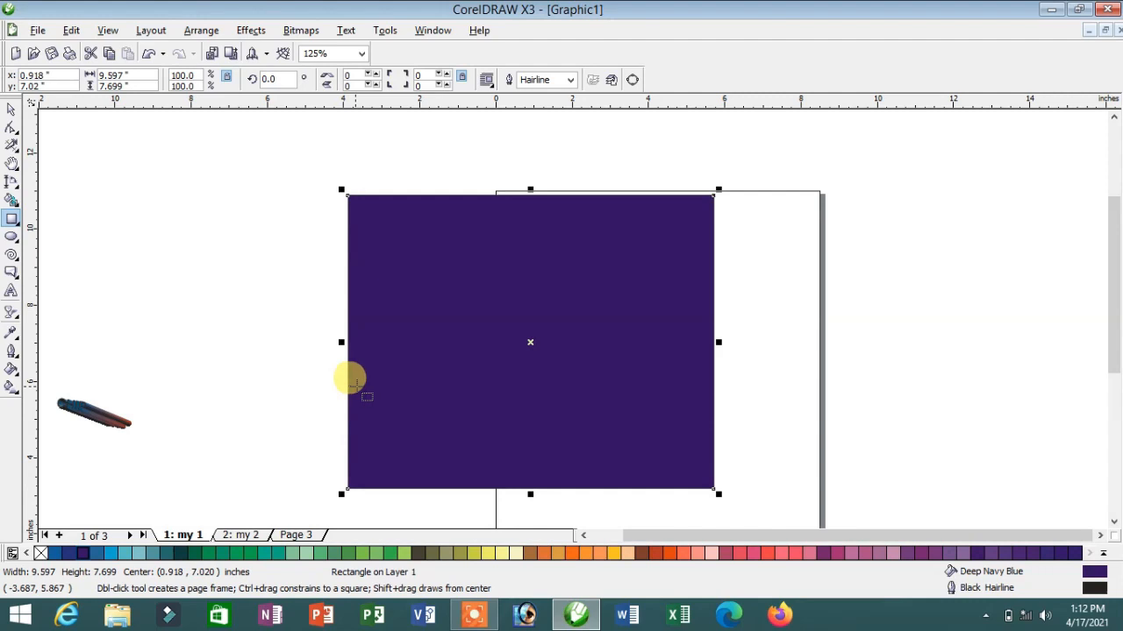
Apply a diagonal linear transparency to the rectangle, fading from its upper-left area to beyond its lower-right corner, and set its mode to Subtract
{"action": "left_click", "coordinate": [10, 312]}
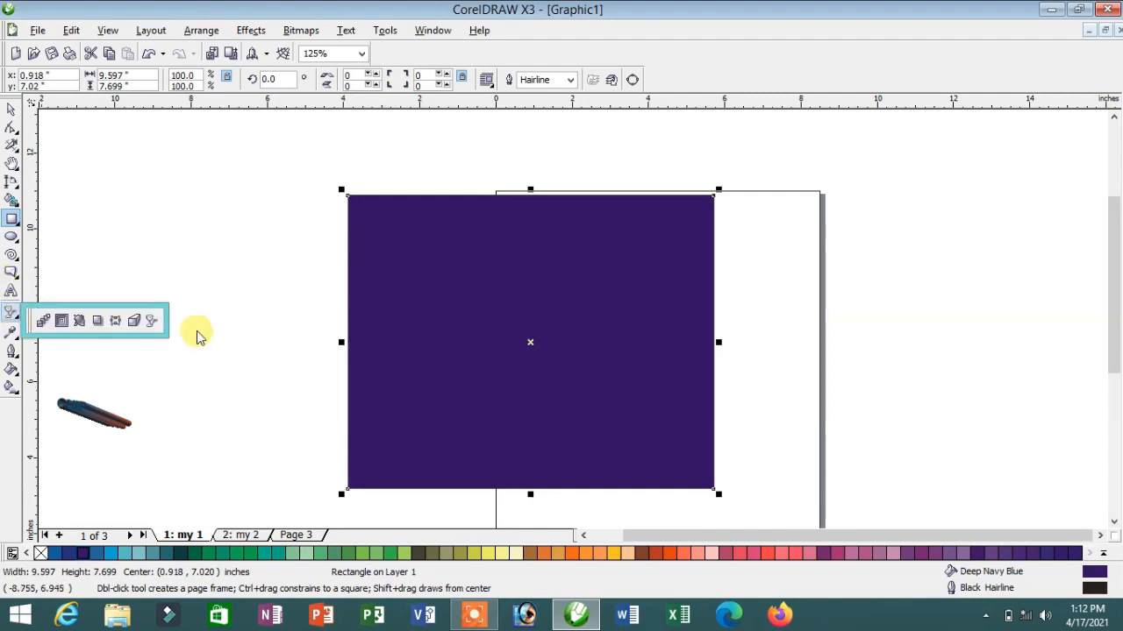
{"action": "left_click", "coordinate": [150, 320]}
{"action": "left_click_drag", "start_coordinate": [365, 281], "coordinate": [693, 443]}
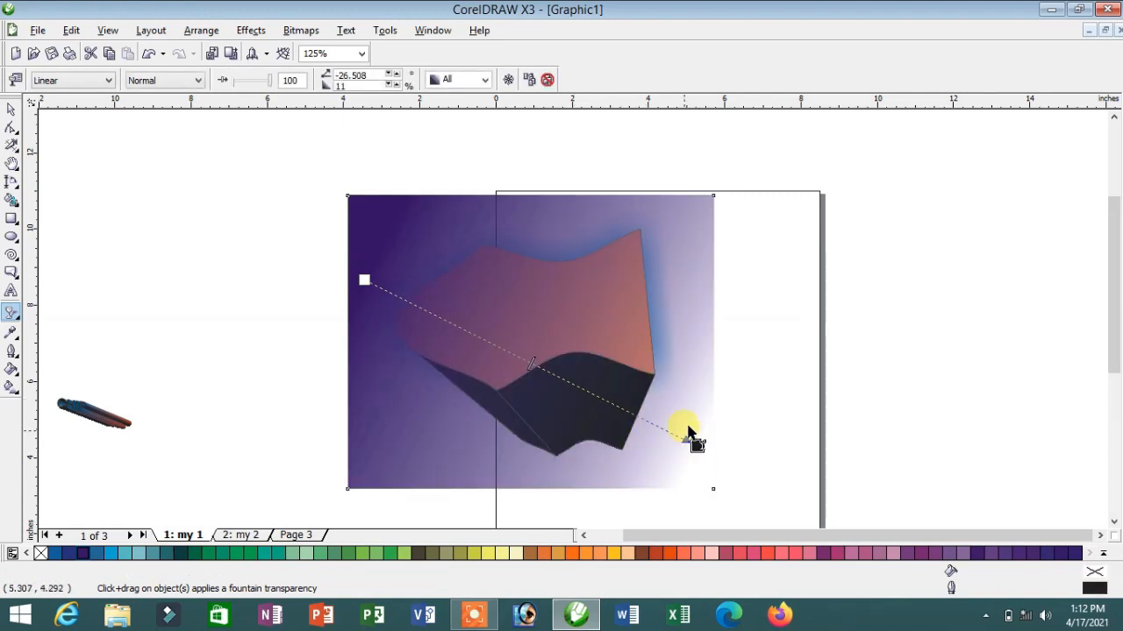
{"action": "left_click_drag", "start_coordinate": [696, 446], "coordinate": [771, 508]}
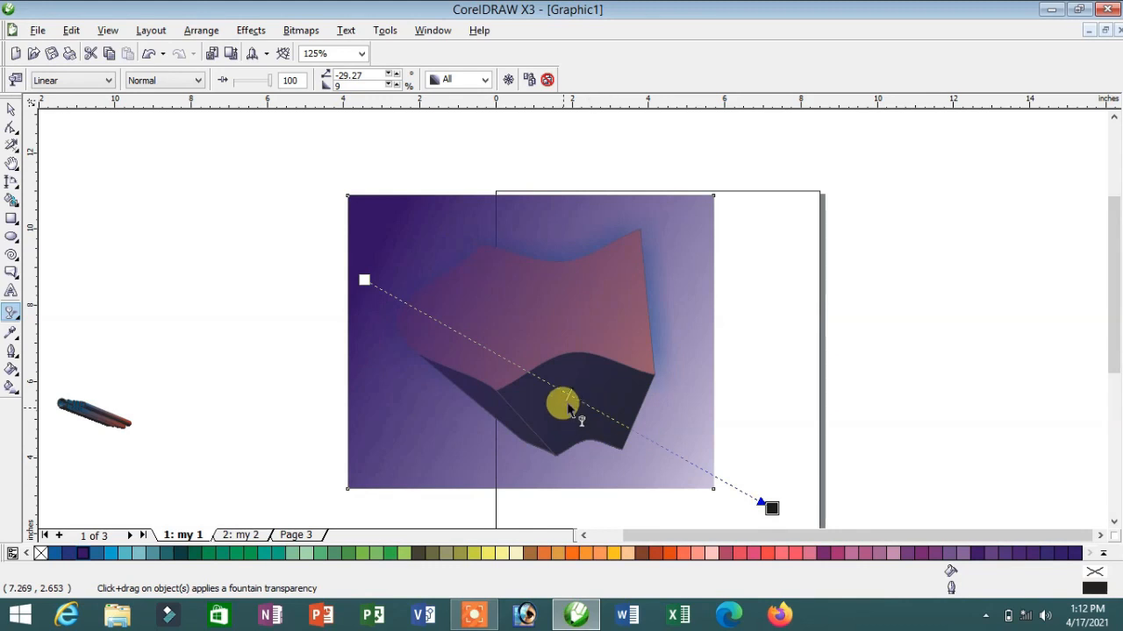
{"action": "left_click_drag", "start_coordinate": [561, 396], "coordinate": [536, 377]}
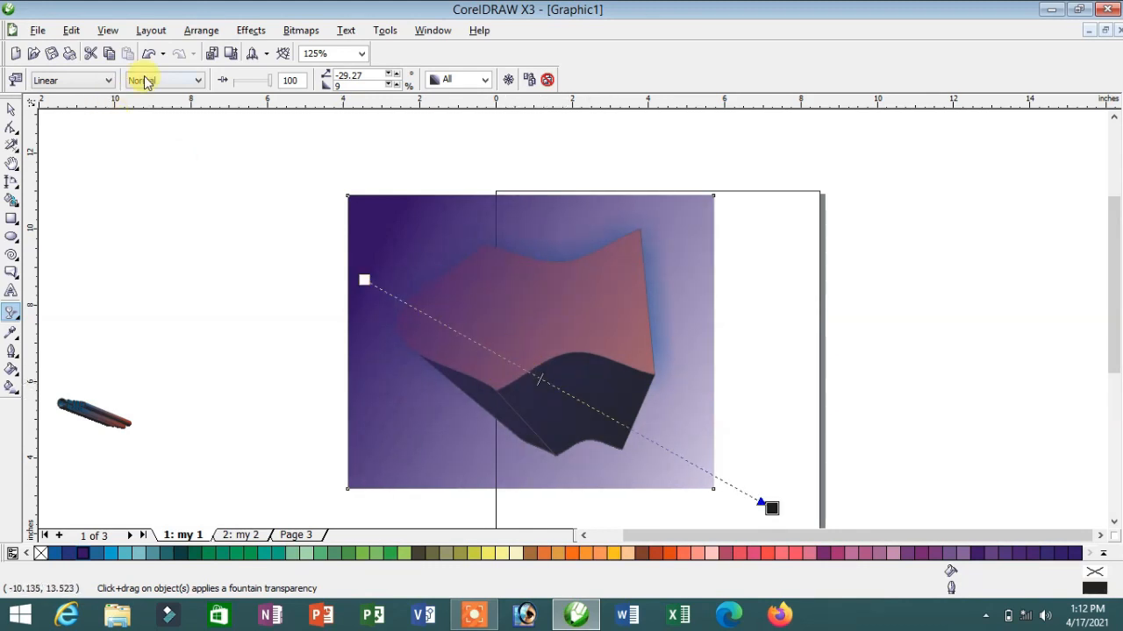
{"action": "left_click", "coordinate": [200, 82]}
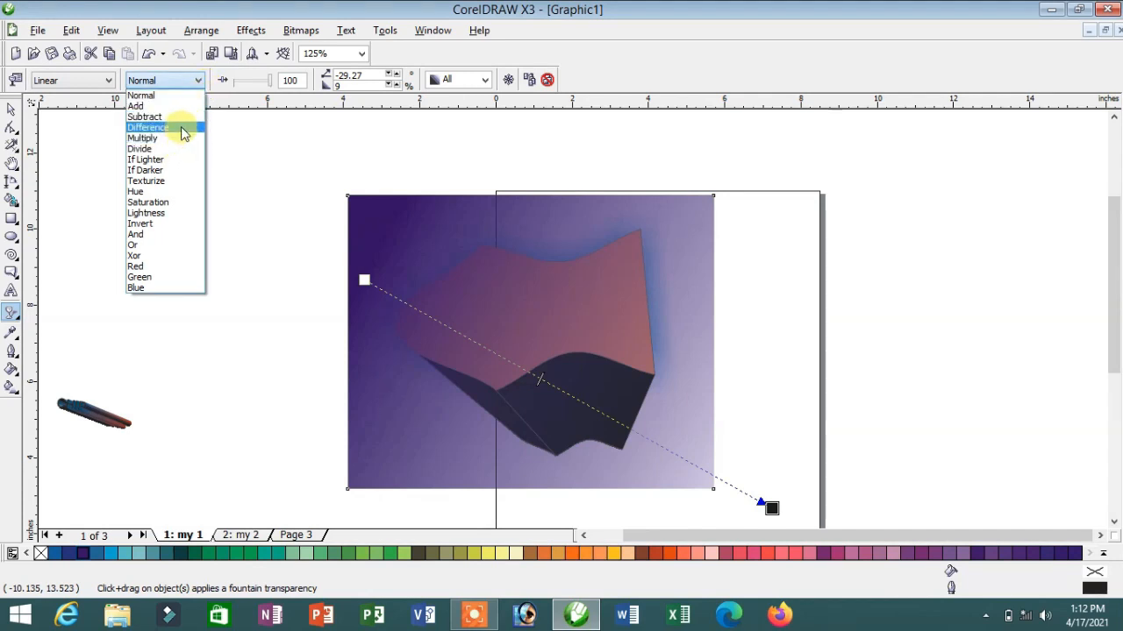
{"action": "left_click", "coordinate": [189, 115]}
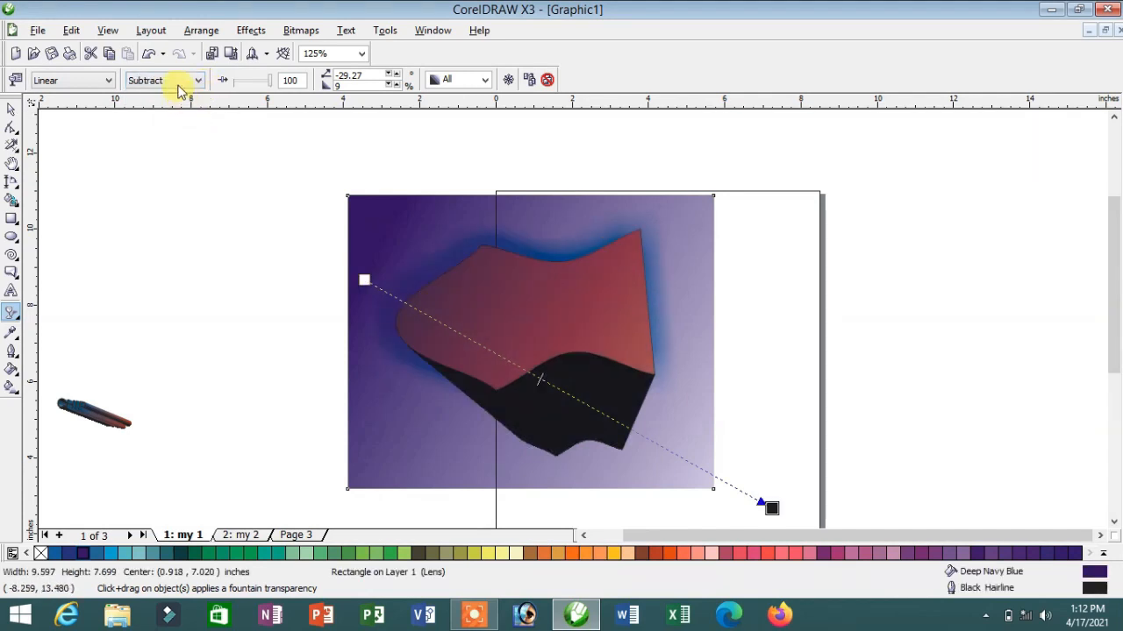
Try the Divide and Add transparency modes on the rectangle, and return the mode to Subtract
{"action": "left_click", "coordinate": [201, 81]}
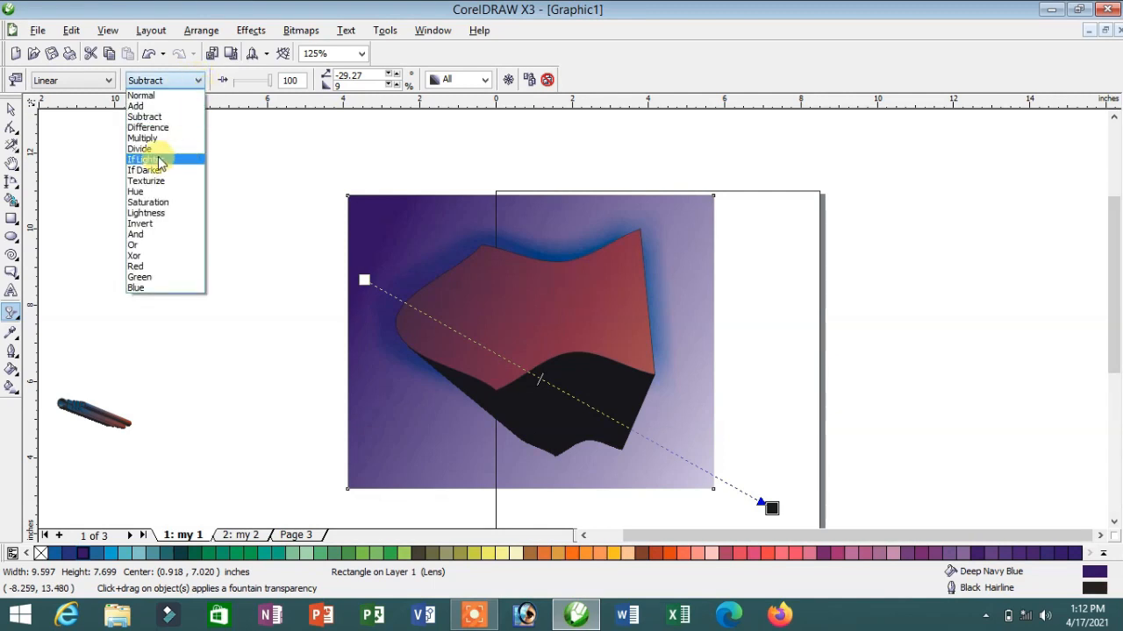
{"action": "left_click", "coordinate": [164, 147]}
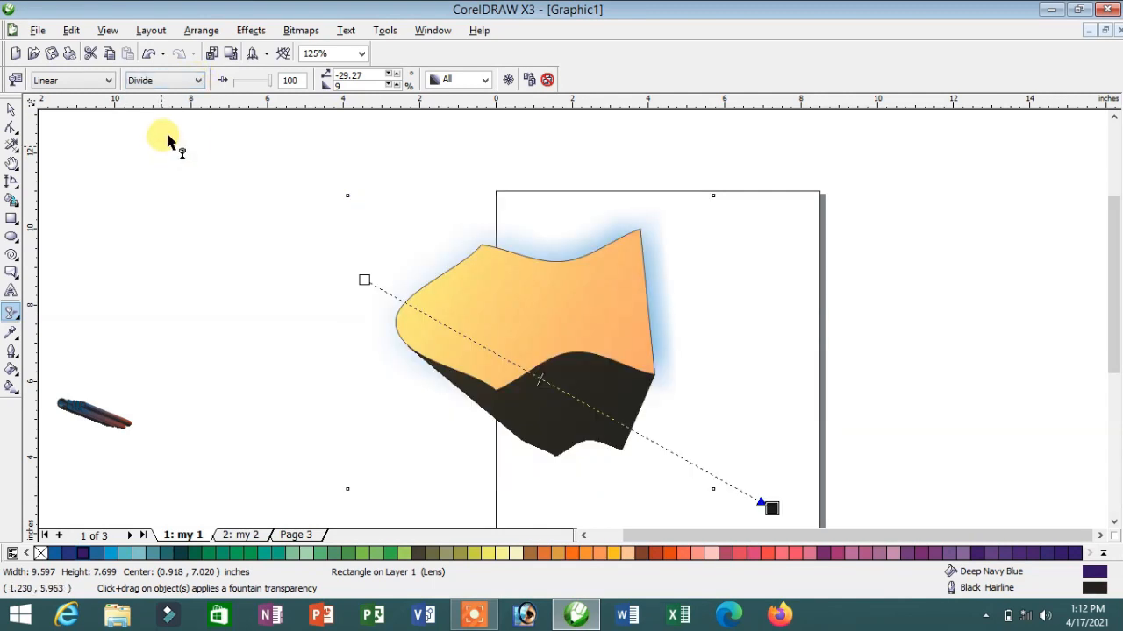
{"action": "left_click", "coordinate": [190, 85]}
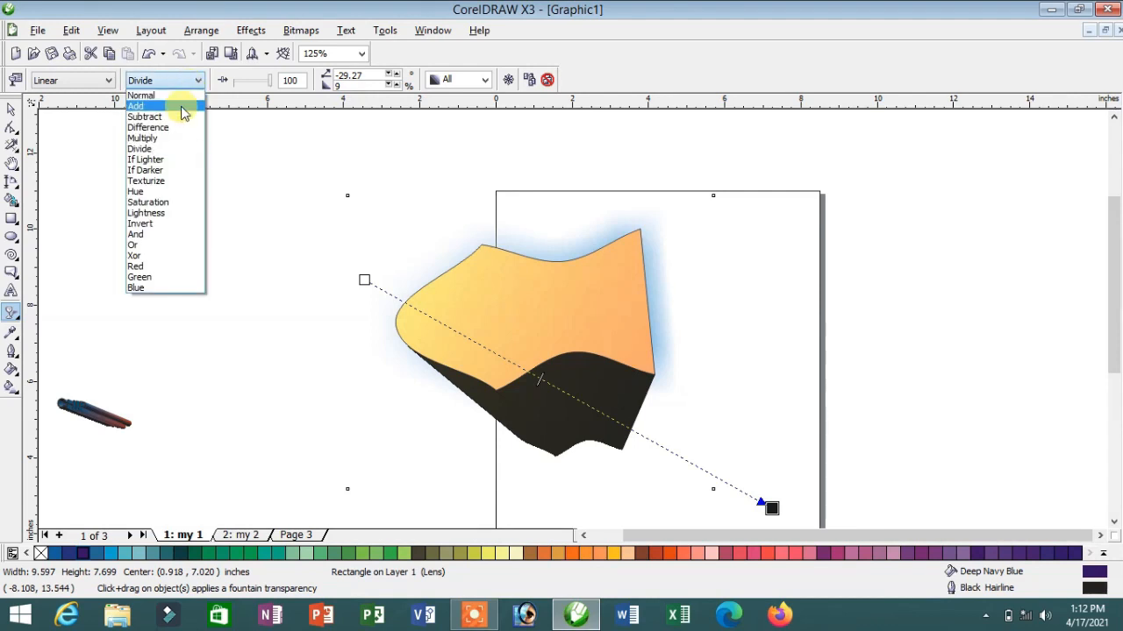
{"action": "left_click", "coordinate": [182, 106]}
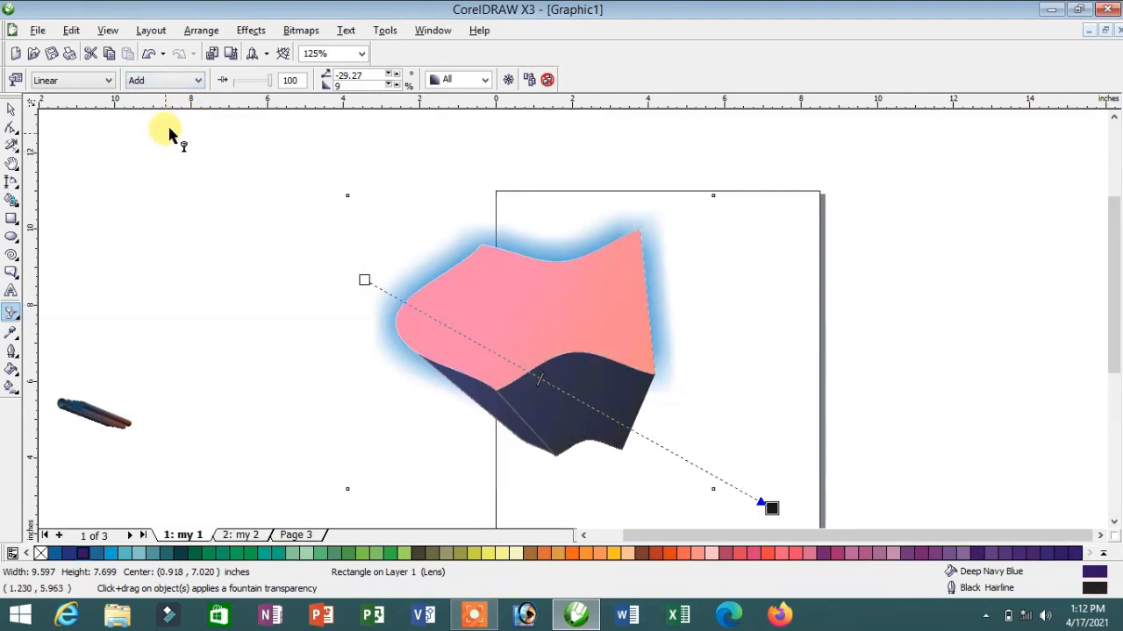
{"action": "key", "text": "Down"}
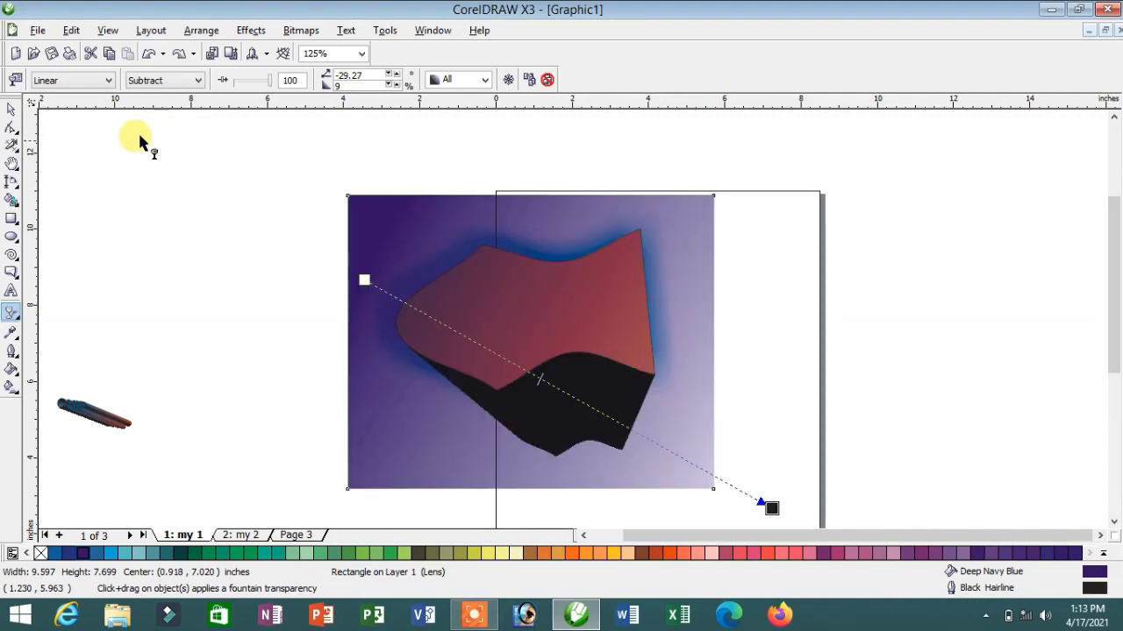
Change the rectangle's transparency type to Radial, and pull the radial fade's outer edge inward toward its center
{"action": "left_click", "coordinate": [108, 81]}
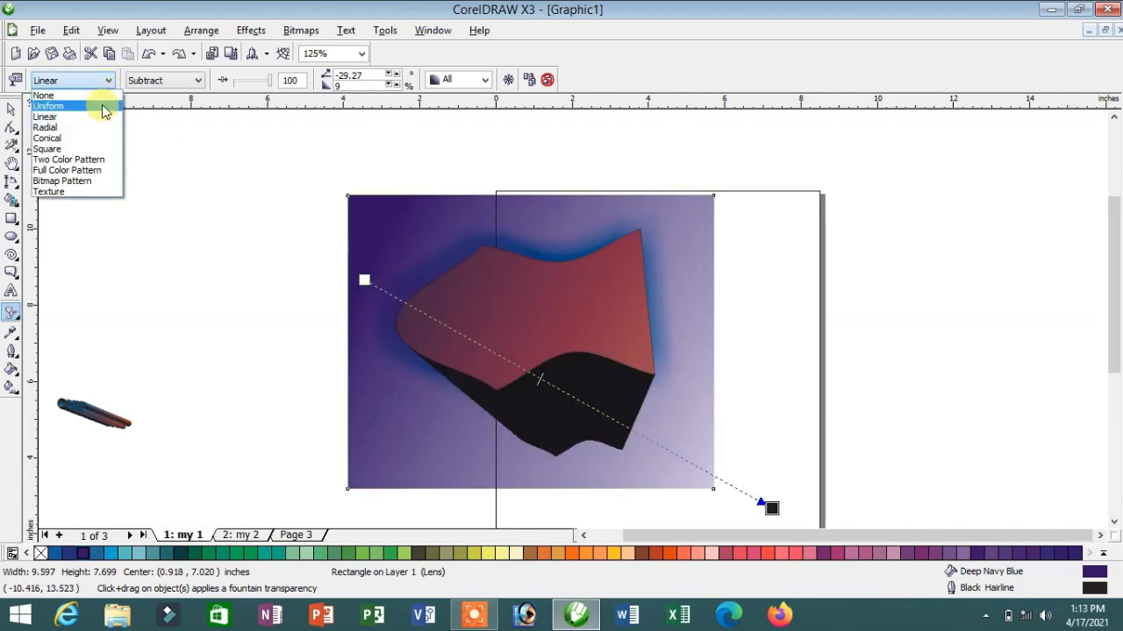
{"action": "left_click", "coordinate": [87, 128]}
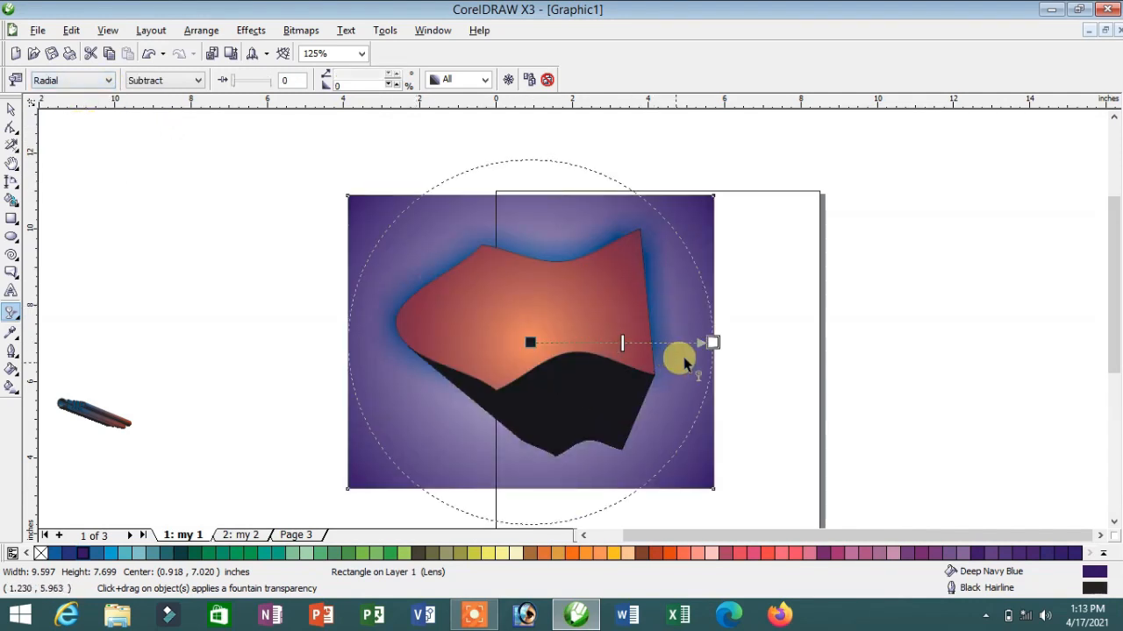
{"action": "left_click_drag", "start_coordinate": [707, 340], "coordinate": [656, 343]}
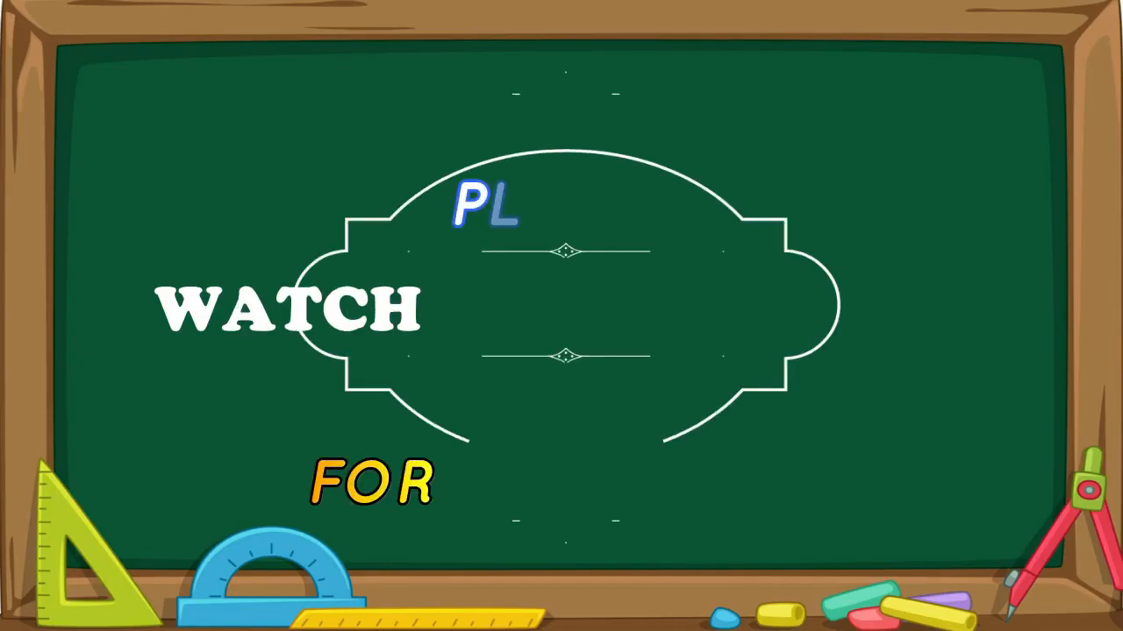